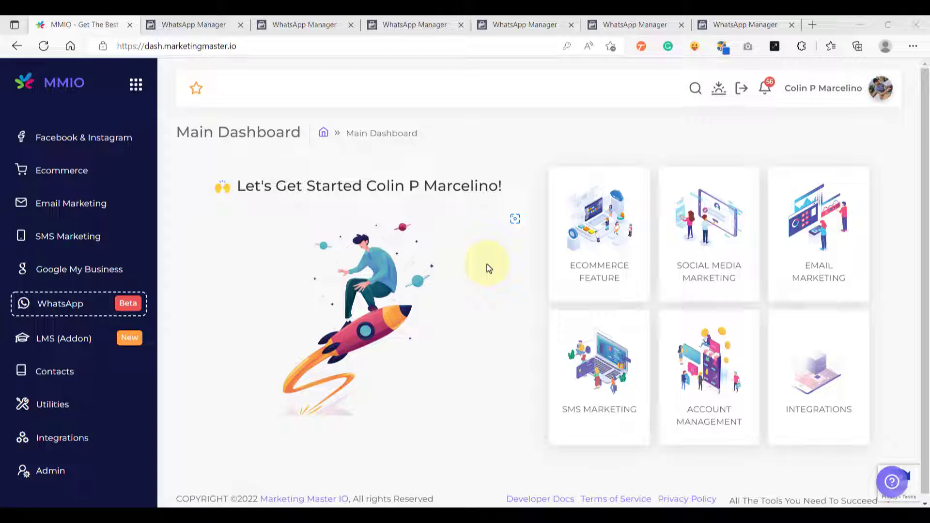
- View the message template list, open the abandon_cartrecovery_message_1 template, and examine placeholders {{1}} to {{3}} in its body
{"action": "left_click", "coordinate": [217, 20]}
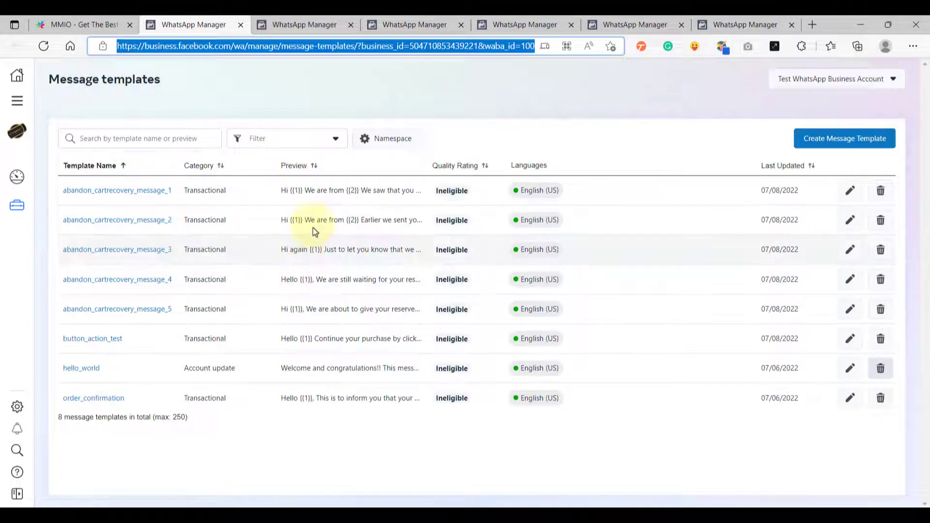
{"action": "left_click", "coordinate": [274, 20]}
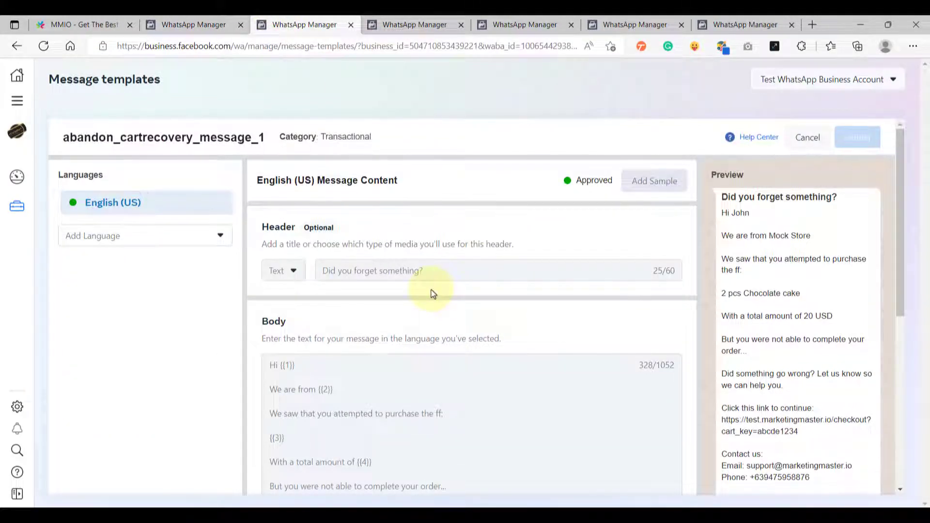
{"action": "scroll", "coordinate": [432, 294], "scroll_direction": "down", "scroll_amount": 4}
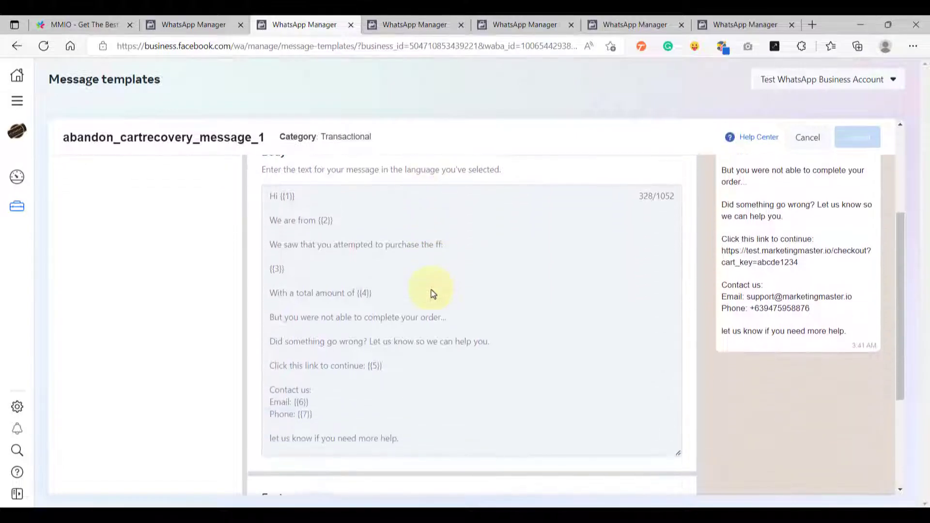
{"action": "left_click_drag", "start_coordinate": [279, 198], "coordinate": [295, 199]}
{"action": "left_click", "coordinate": [304, 215]}
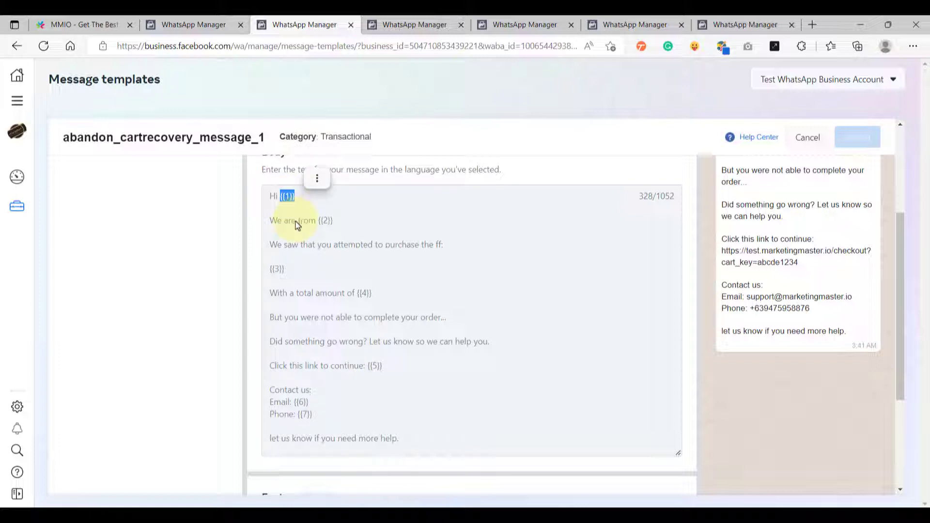
{"action": "left_click_drag", "start_coordinate": [318, 222], "coordinate": [329, 227]}
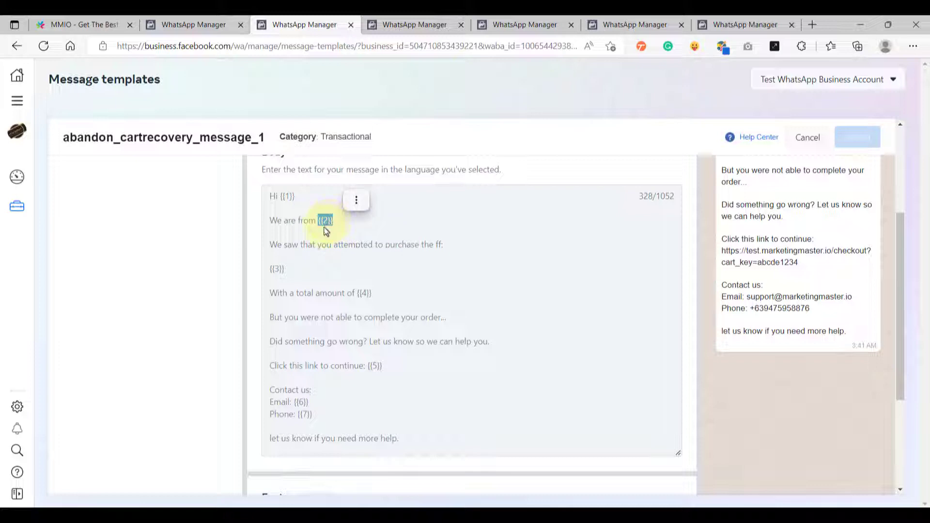
{"action": "left_click_drag", "start_coordinate": [269, 269], "coordinate": [285, 270]}
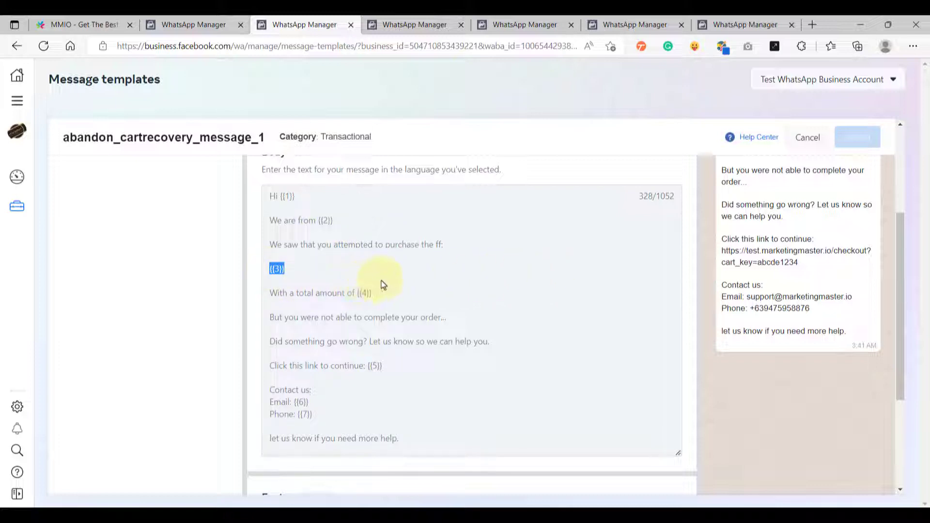
- Compare the purchased-items placeholder {{3}} and total-amount placeholder {{4}} with their sample values in the message preview
{"action": "scroll", "coordinate": [799, 281], "scroll_direction": "up", "scroll_amount": 3}
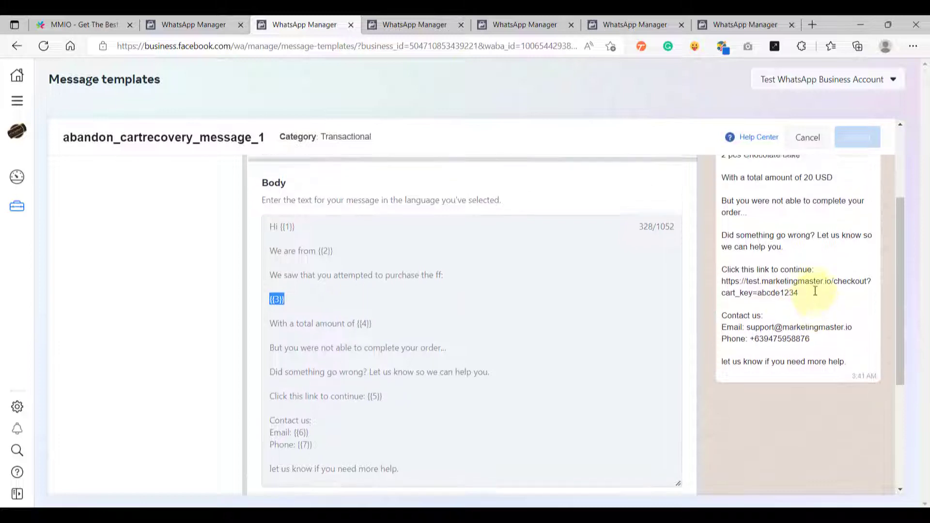
{"action": "left_click_drag", "start_coordinate": [806, 238], "coordinate": [717, 237]}
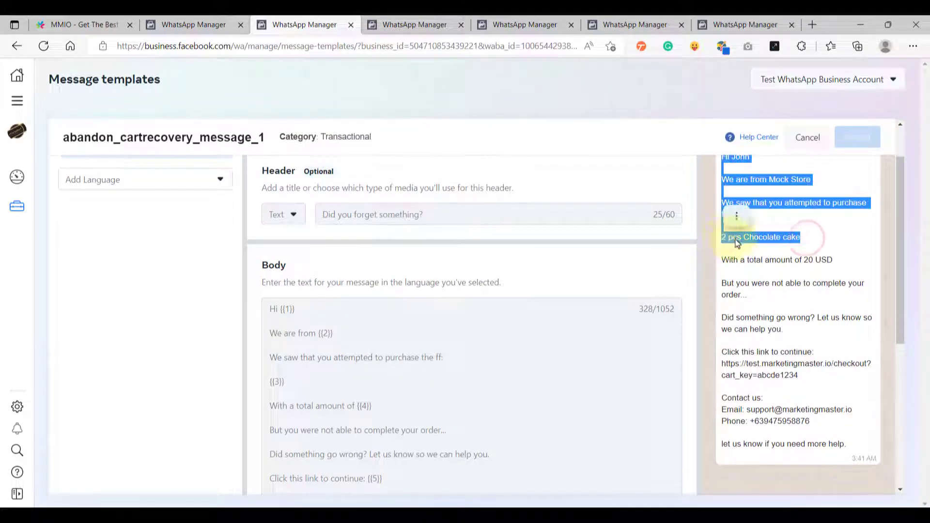
{"action": "left_click", "coordinate": [735, 237]}
{"action": "scroll", "coordinate": [436, 300], "scroll_direction": "down", "scroll_amount": 3}
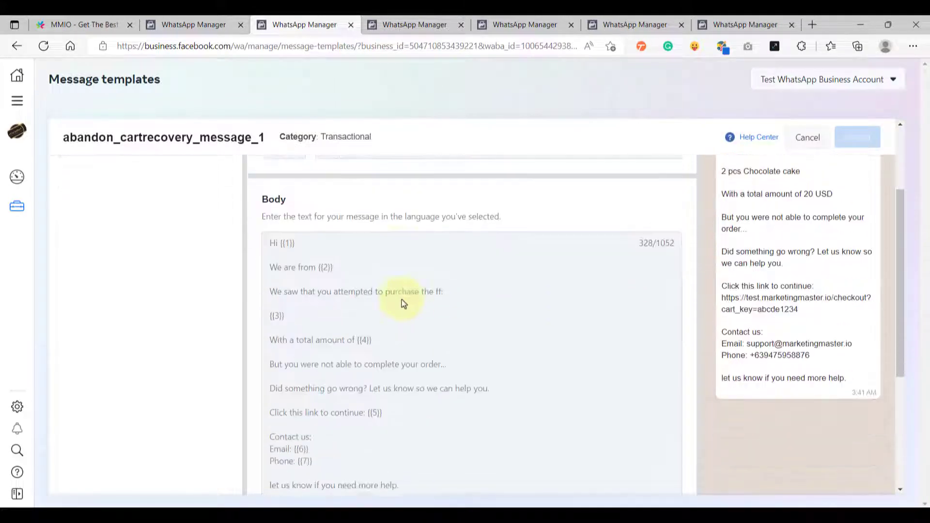
{"action": "left_click_drag", "start_coordinate": [372, 294], "coordinate": [357, 293]}
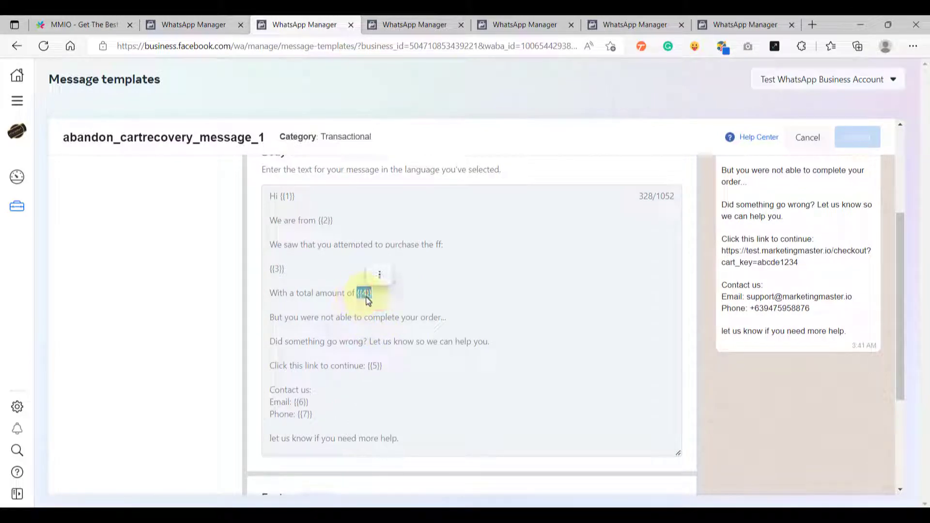
{"action": "scroll", "coordinate": [795, 291], "scroll_direction": "up", "scroll_amount": 1}
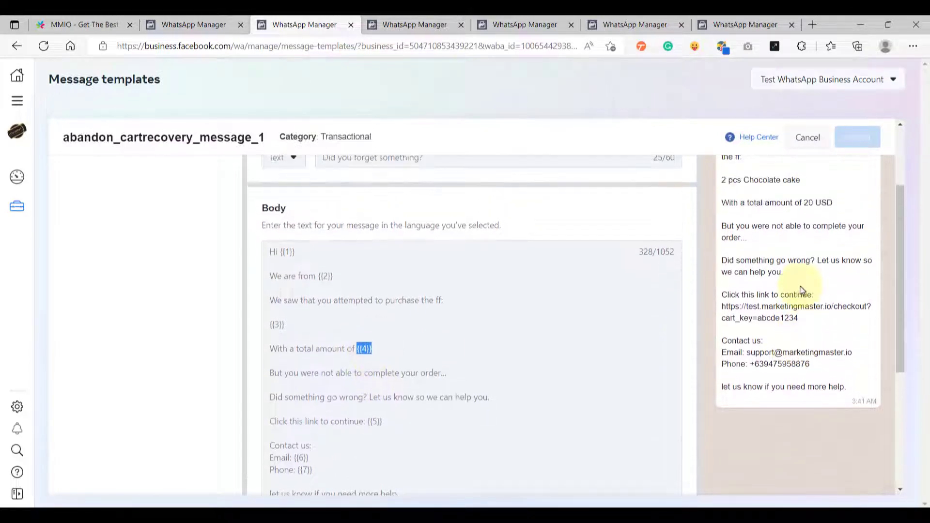
{"action": "left_click_drag", "start_coordinate": [803, 204], "coordinate": [845, 207]}
{"action": "scroll", "coordinate": [388, 369], "scroll_direction": "down", "scroll_amount": 1}
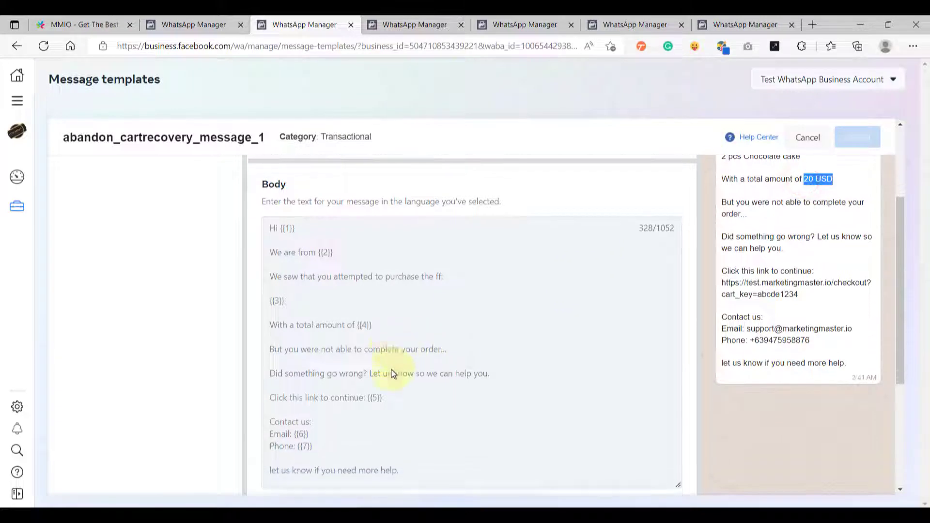
- Compare the link, email and phone placeholders {{5}}, {{6}} and {{7}} with their sample values in the preview
{"action": "left_click_drag", "start_coordinate": [388, 368], "coordinate": [366, 370]}
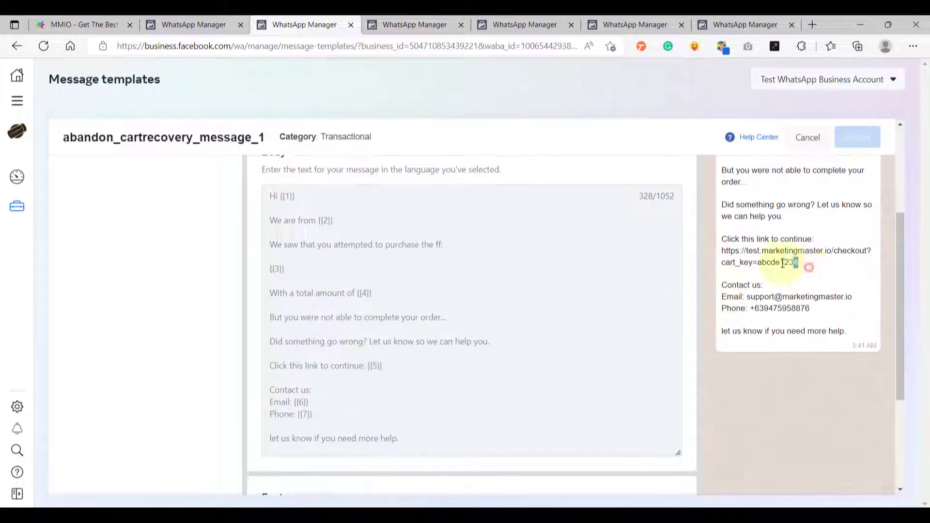
{"action": "left_click_drag", "start_coordinate": [804, 264], "coordinate": [722, 253]}
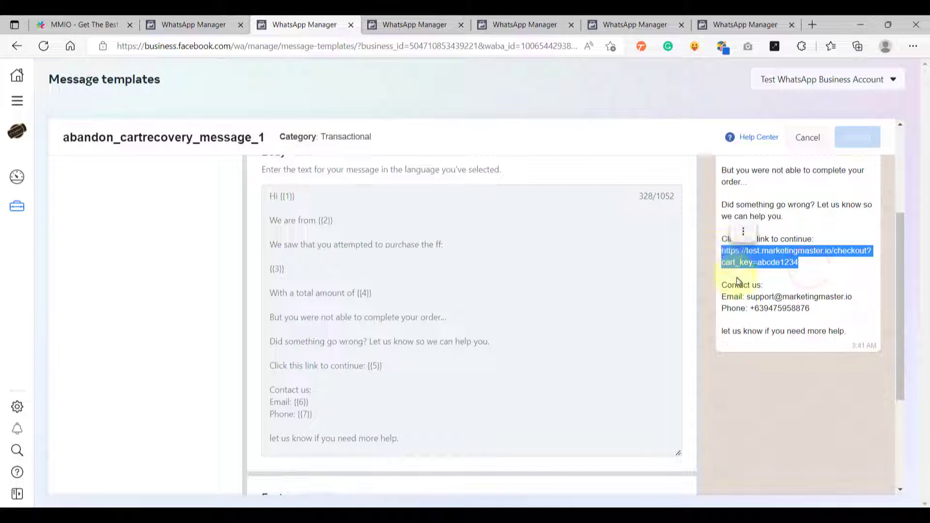
{"action": "left_click", "coordinate": [784, 275]}
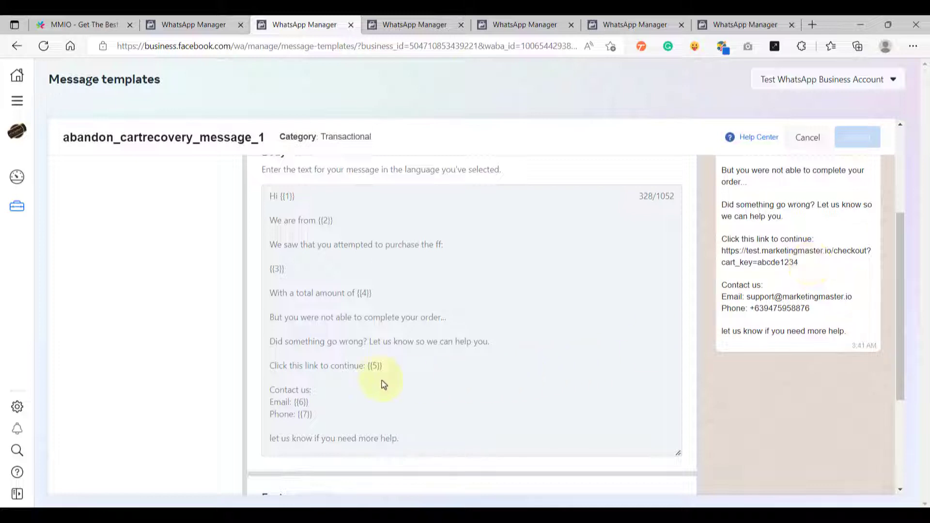
{"action": "double_click", "coordinate": [301, 402]}
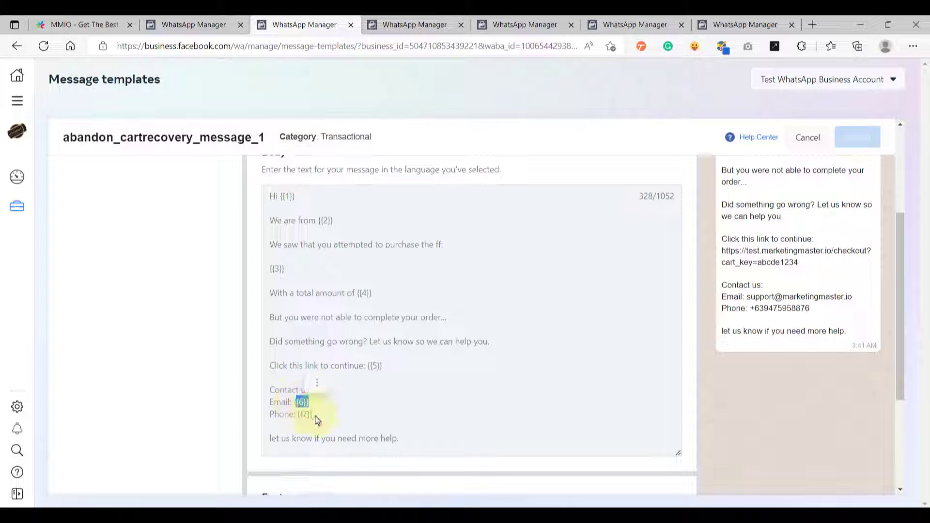
{"action": "double_click", "coordinate": [304, 414]}
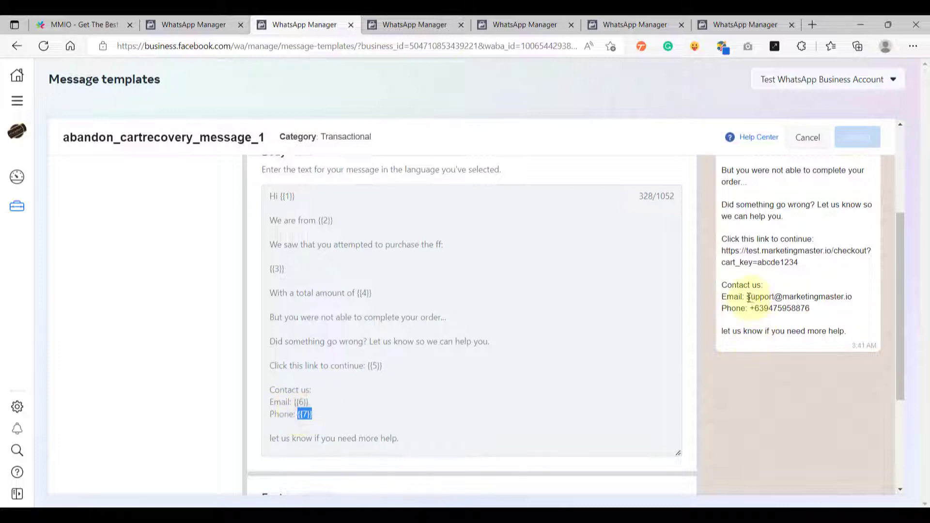
{"action": "left_click_drag", "start_coordinate": [748, 297], "coordinate": [869, 299]}
{"action": "left_click_drag", "start_coordinate": [748, 308], "coordinate": [816, 314]}
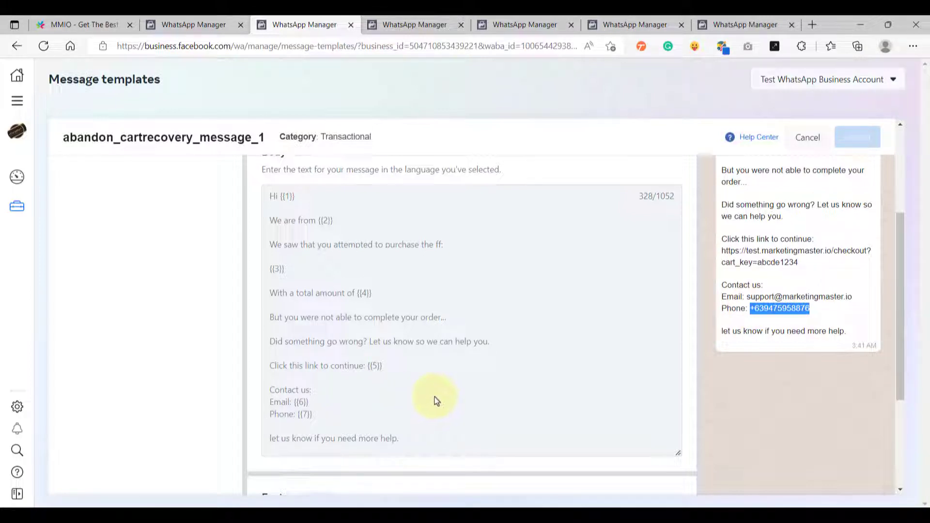
- Recheck the order of placeholders {{2}}, {{3}} and {{4}} in the body of abandon_cartrecovery_message_1 against the preview
{"action": "scroll", "coordinate": [463, 396], "scroll_direction": "up", "scroll_amount": 2}
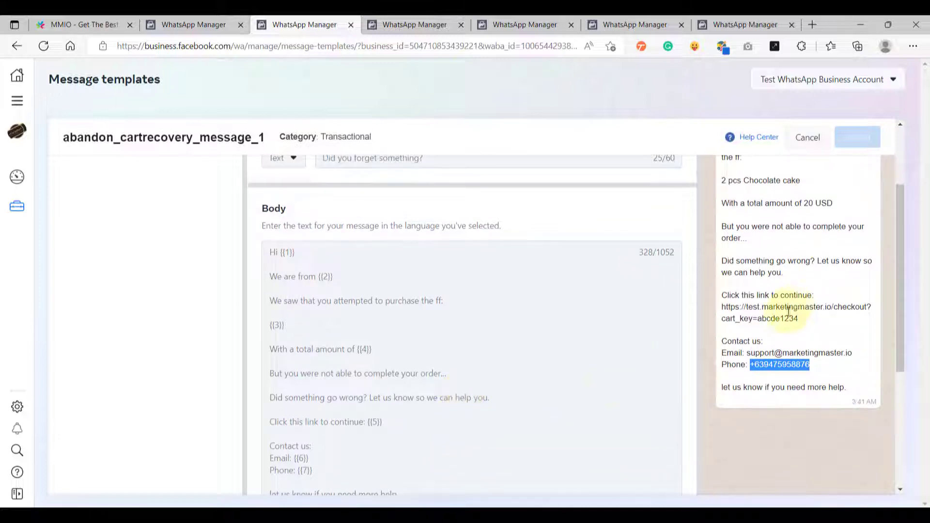
{"action": "scroll", "coordinate": [792, 310], "scroll_direction": "up", "scroll_amount": 3}
{"action": "scroll", "coordinate": [785, 313], "scroll_direction": "down", "scroll_amount": 2}
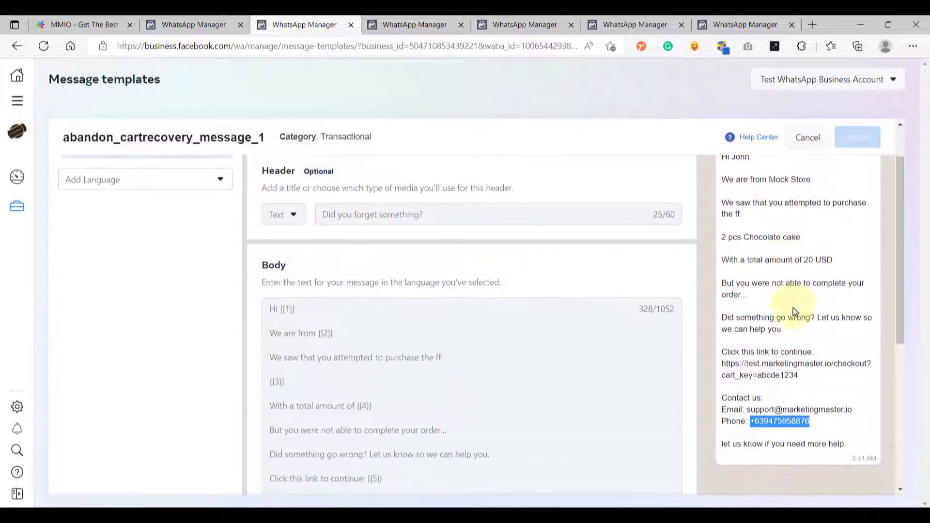
{"action": "scroll", "coordinate": [397, 375], "scroll_direction": "down", "scroll_amount": 3}
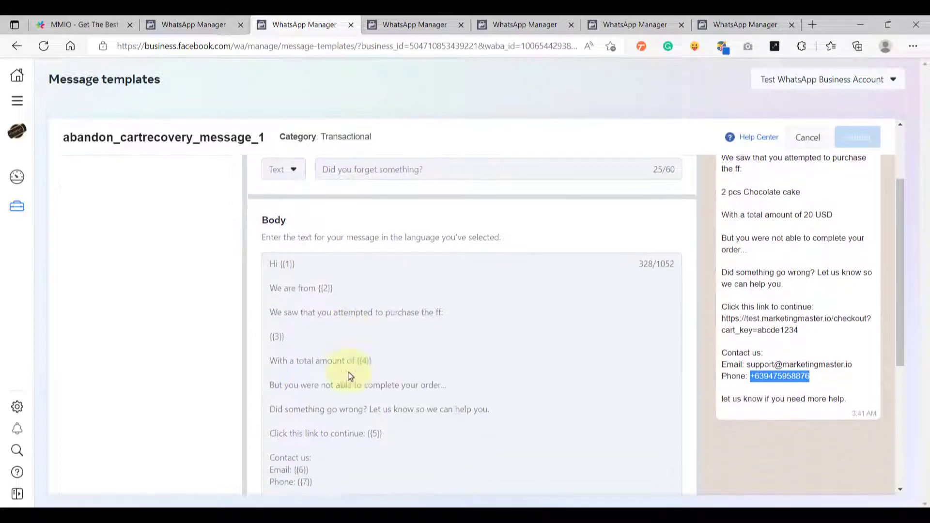
{"action": "scroll", "coordinate": [433, 378], "scroll_direction": "up", "scroll_amount": 2}
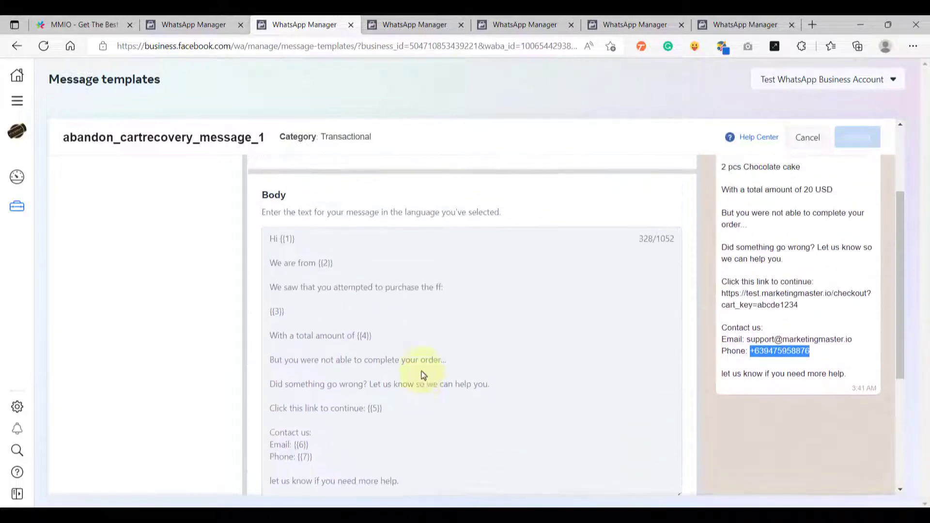
{"action": "double_click", "coordinate": [325, 276]}
{"action": "double_click", "coordinate": [278, 325]}
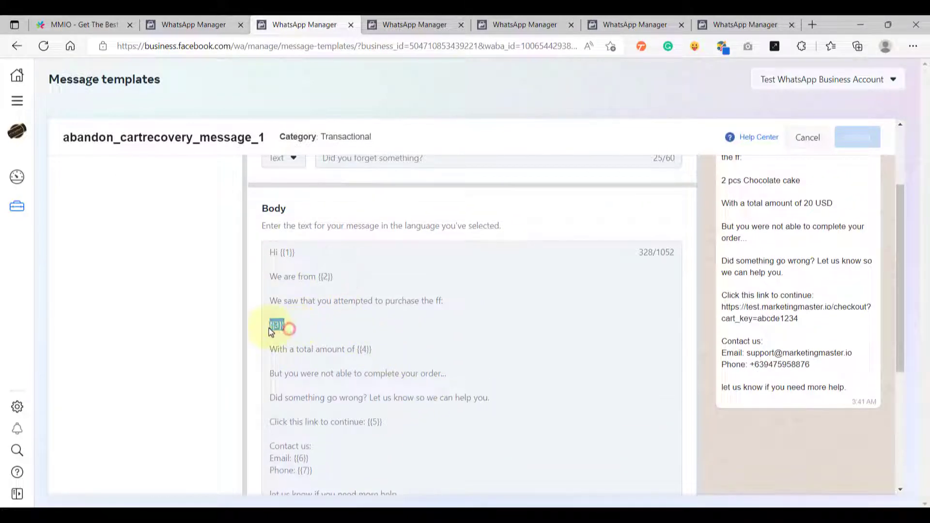
{"action": "double_click", "coordinate": [365, 349]}
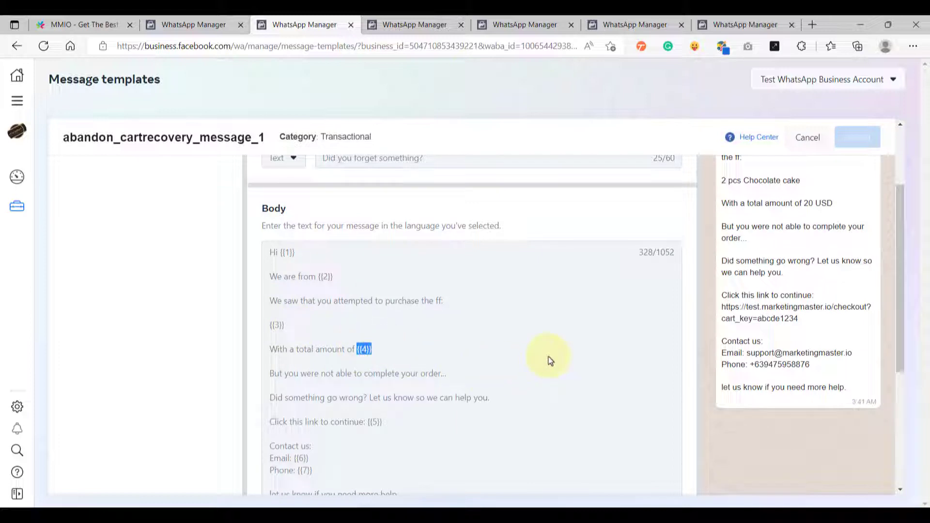
- Read through the full preview of abandon_cartrecovery_message_1, from its header to the contact details
{"action": "scroll", "coordinate": [823, 368], "scroll_direction": "up", "scroll_amount": 2}
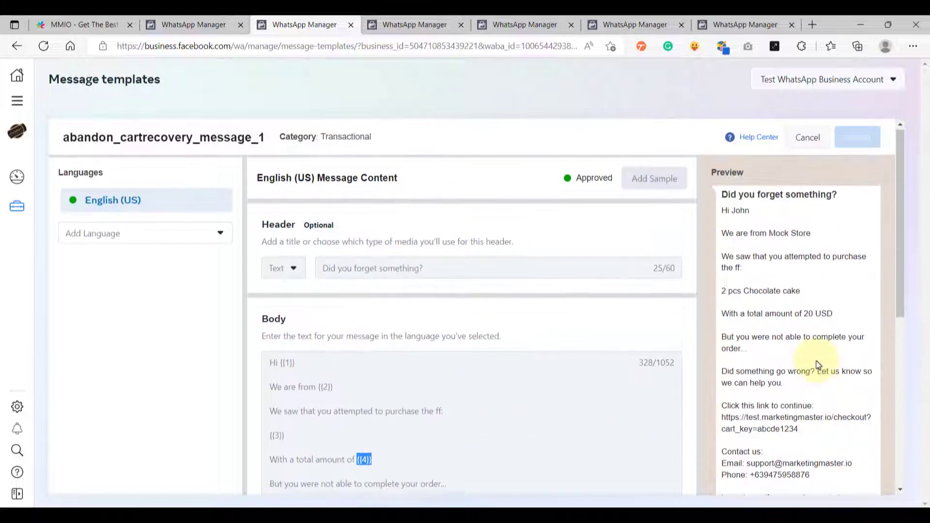
{"action": "scroll", "coordinate": [818, 366], "scroll_direction": "down", "scroll_amount": 1}
{"action": "scroll", "coordinate": [817, 362], "scroll_direction": "up", "scroll_amount": 1}
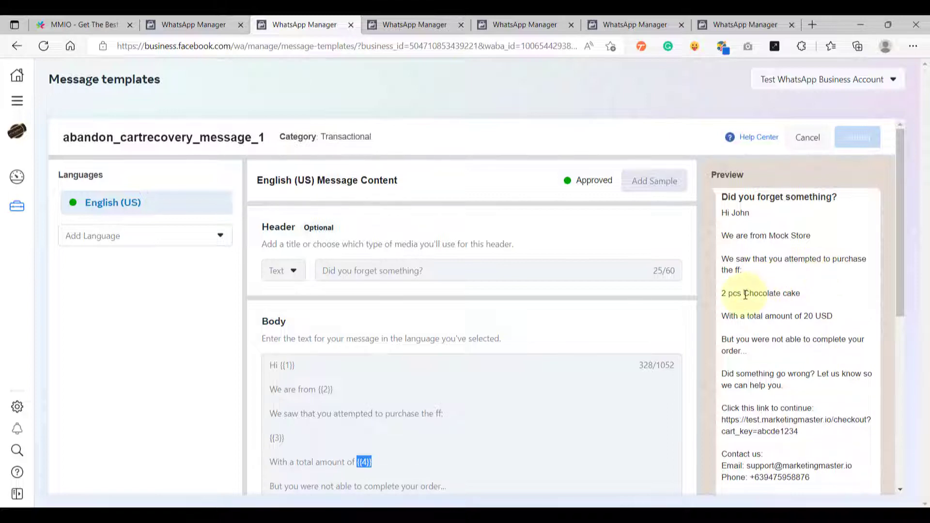
{"action": "scroll", "coordinate": [745, 294], "scroll_direction": "down", "scroll_amount": 1}
{"action": "scroll", "coordinate": [726, 271], "scroll_direction": "up", "scroll_amount": 1}
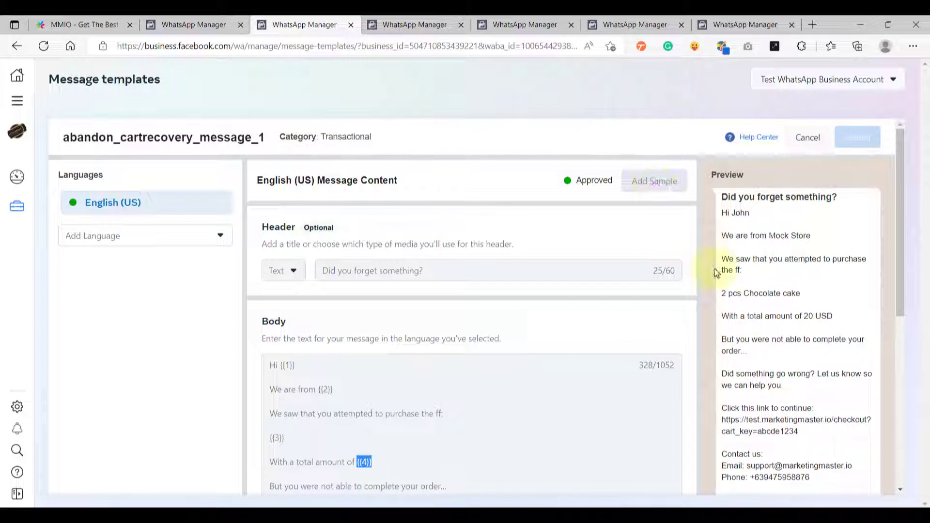
{"action": "scroll", "coordinate": [717, 268], "scroll_direction": "down", "scroll_amount": 1}
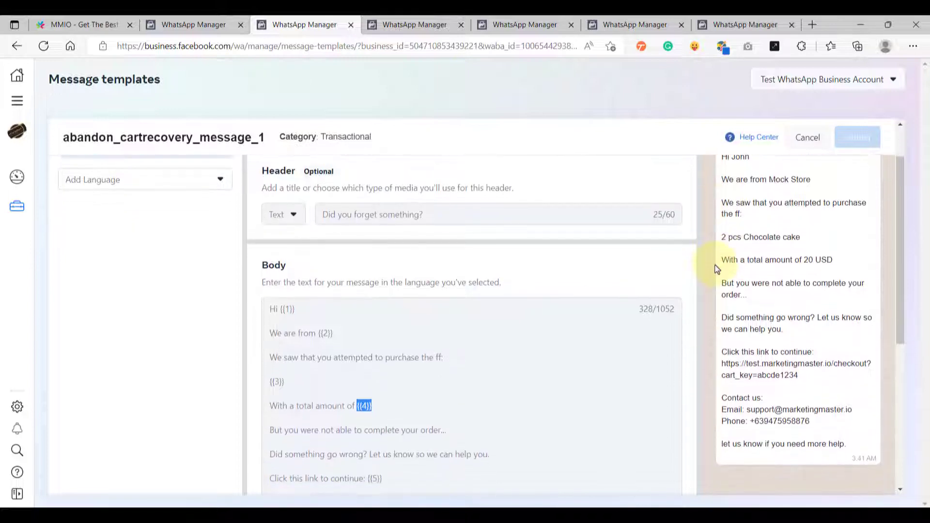
{"action": "scroll", "coordinate": [716, 268], "scroll_direction": "up", "scroll_amount": 1}
- Open the abandon_cartrecovery_message_2 template and examine its preview and body text
{"action": "left_click", "coordinate": [439, 24]}
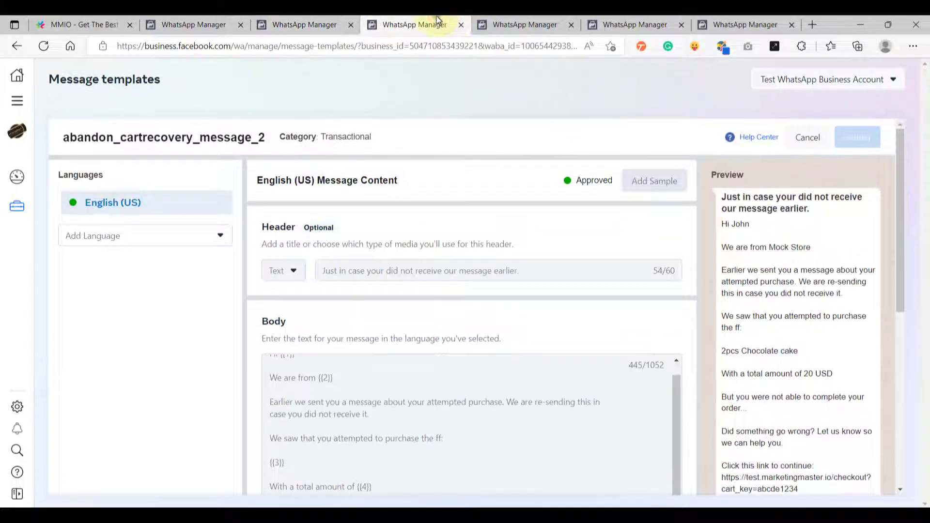
{"action": "scroll", "coordinate": [731, 310], "scroll_direction": "down", "scroll_amount": 1}
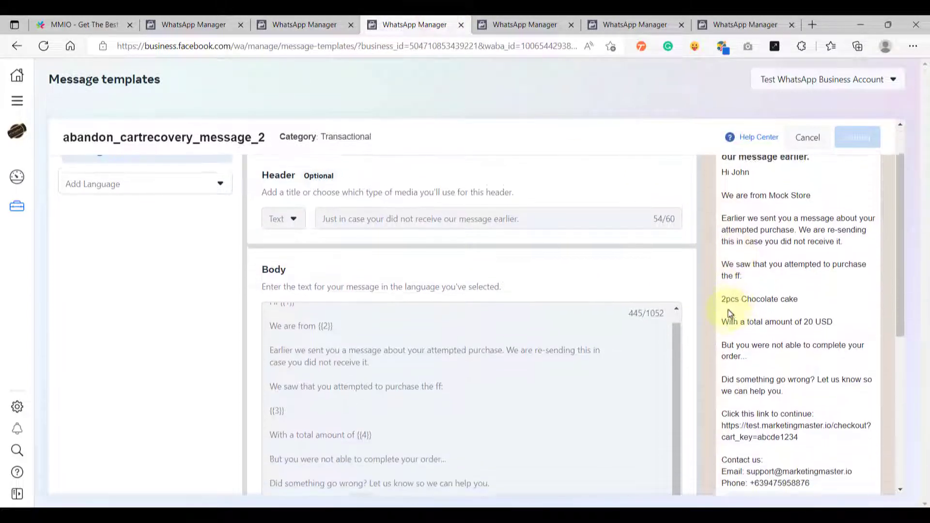
{"action": "scroll", "coordinate": [729, 315], "scroll_direction": "up", "scroll_amount": 1}
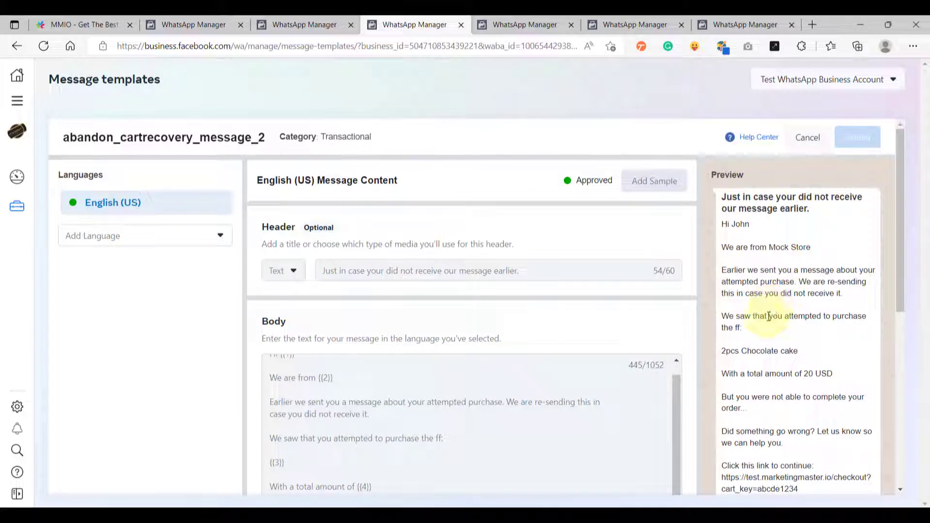
{"action": "scroll", "coordinate": [768, 316], "scroll_direction": "down", "scroll_amount": 2}
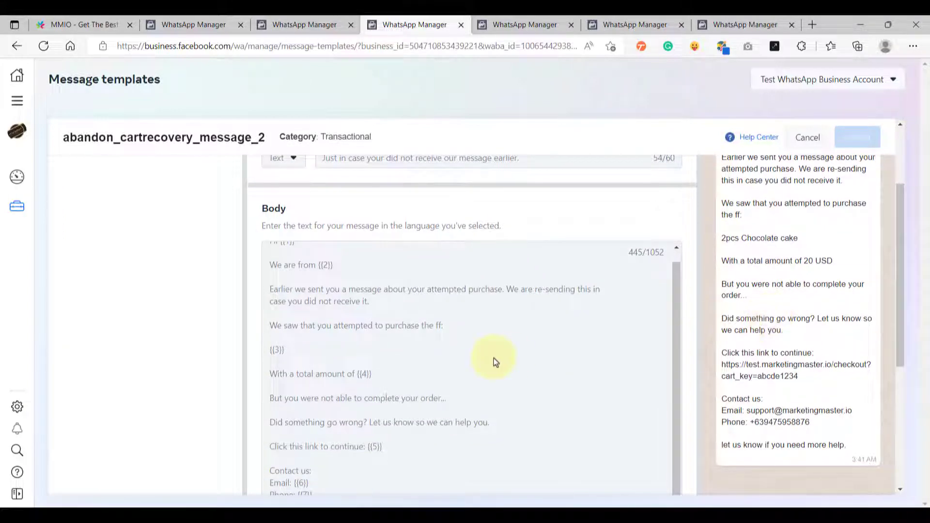
{"action": "scroll", "coordinate": [491, 363], "scroll_direction": "down", "scroll_amount": 2}
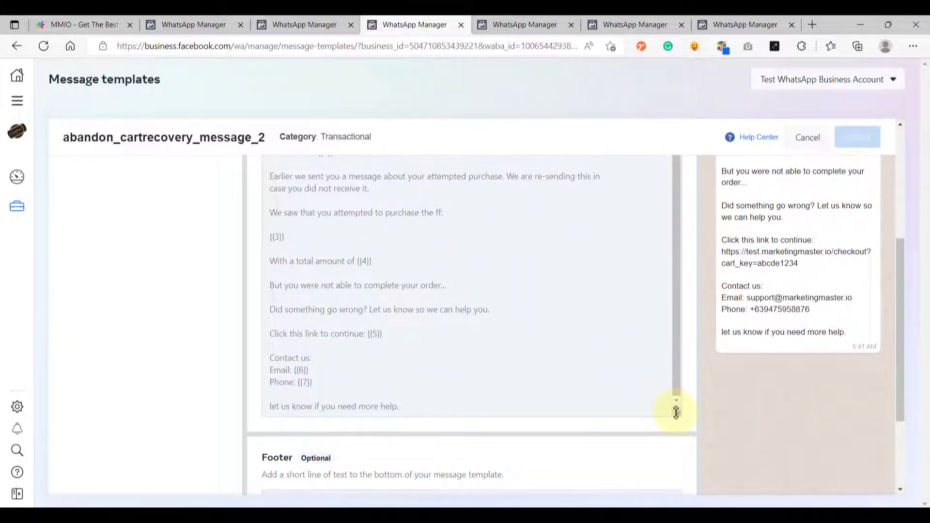
- Enlarge the body field of abandon_cartrecovery_message_2 and examine its placeholders {{1}} to {{7}} down to the footer and buttons sections
{"action": "left_click_drag", "start_coordinate": [674, 409], "coordinate": [675, 438]}
{"action": "scroll", "coordinate": [535, 379], "scroll_direction": "up", "scroll_amount": 3}
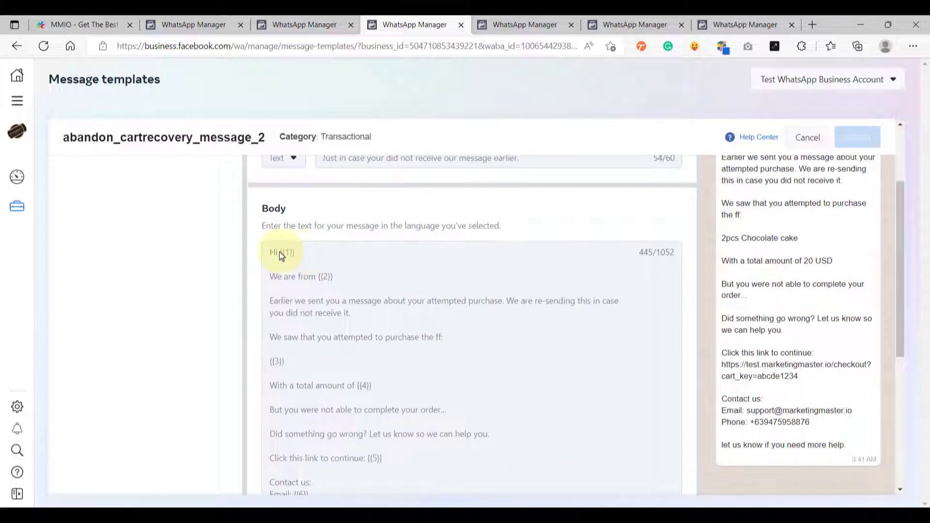
{"action": "left_click_drag", "start_coordinate": [279, 253], "coordinate": [333, 277]}
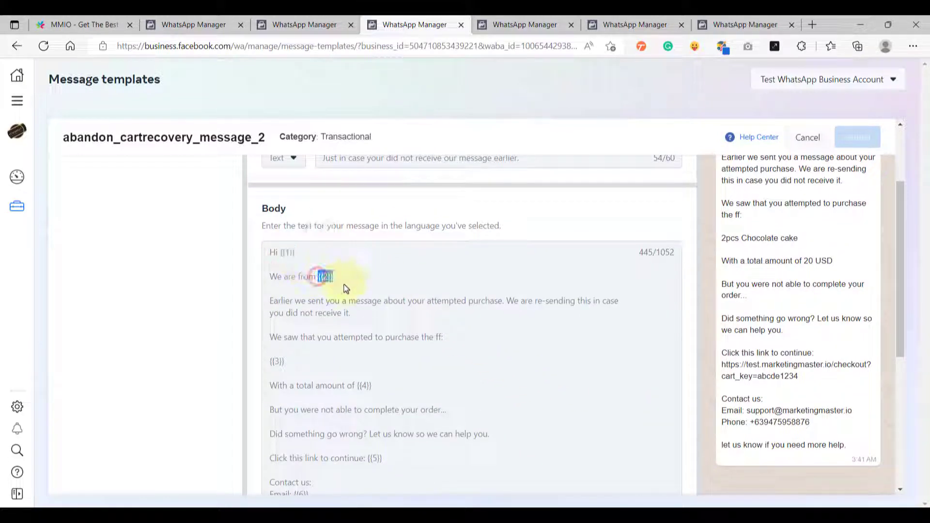
{"action": "scroll", "coordinate": [343, 326], "scroll_direction": "down", "scroll_amount": 2}
{"action": "left_click_drag", "start_coordinate": [295, 252], "coordinate": [269, 249]}
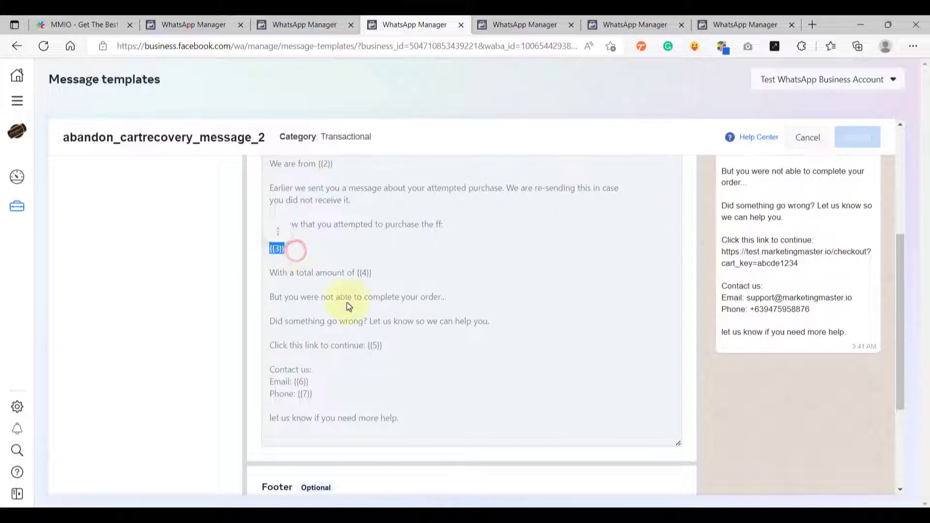
{"action": "scroll", "coordinate": [426, 327], "scroll_direction": "down", "scroll_amount": 1}
{"action": "scroll", "coordinate": [443, 332], "scroll_direction": "down", "scroll_amount": 2}
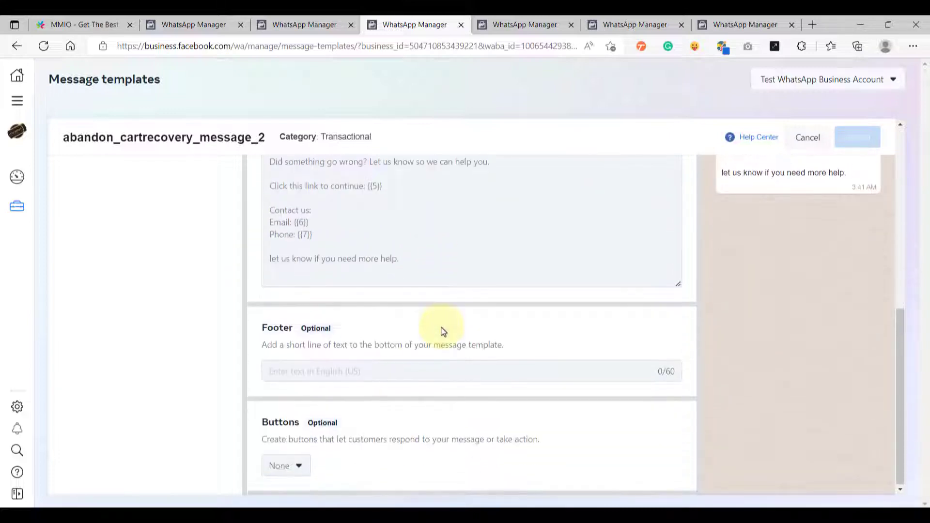
{"action": "scroll", "coordinate": [424, 321], "scroll_direction": "up", "scroll_amount": 2}
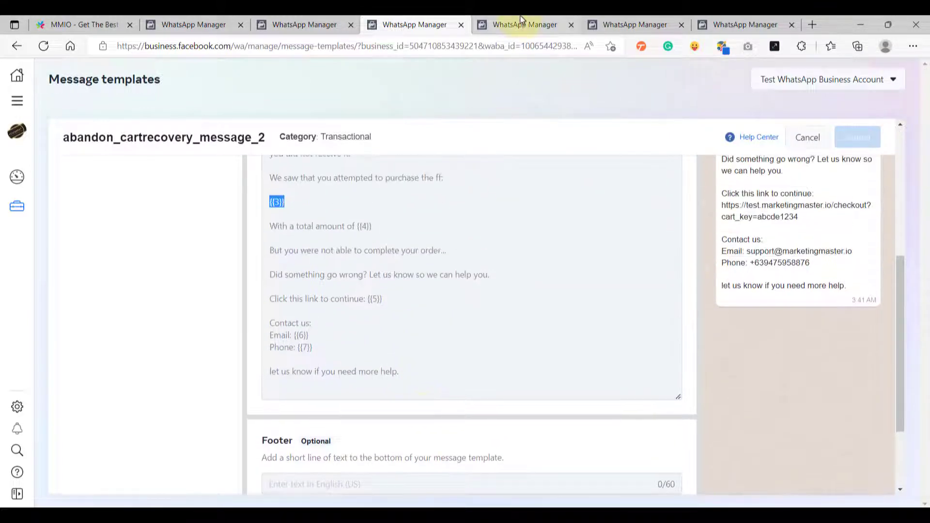
- Open the abandon_cartrecovery_message_3 template and examine its header, preview and body text
{"action": "left_click", "coordinate": [522, 25]}
{"action": "scroll", "coordinate": [442, 292], "scroll_direction": "down", "scroll_amount": 2}
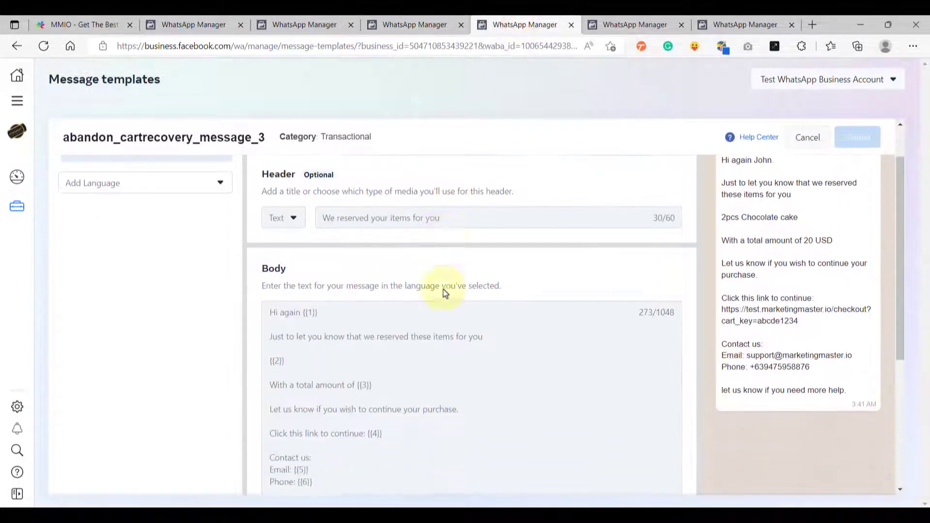
{"action": "scroll", "coordinate": [444, 293], "scroll_direction": "up", "scroll_amount": 2}
{"action": "left_click_drag", "start_coordinate": [476, 272], "coordinate": [324, 275]}
{"action": "left_click", "coordinate": [398, 305]}
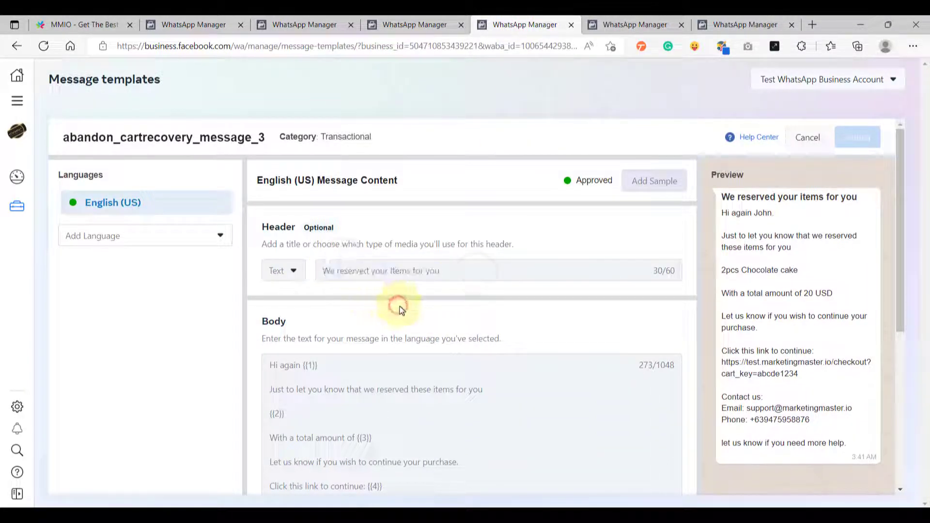
{"action": "scroll", "coordinate": [413, 317], "scroll_direction": "down", "scroll_amount": 2}
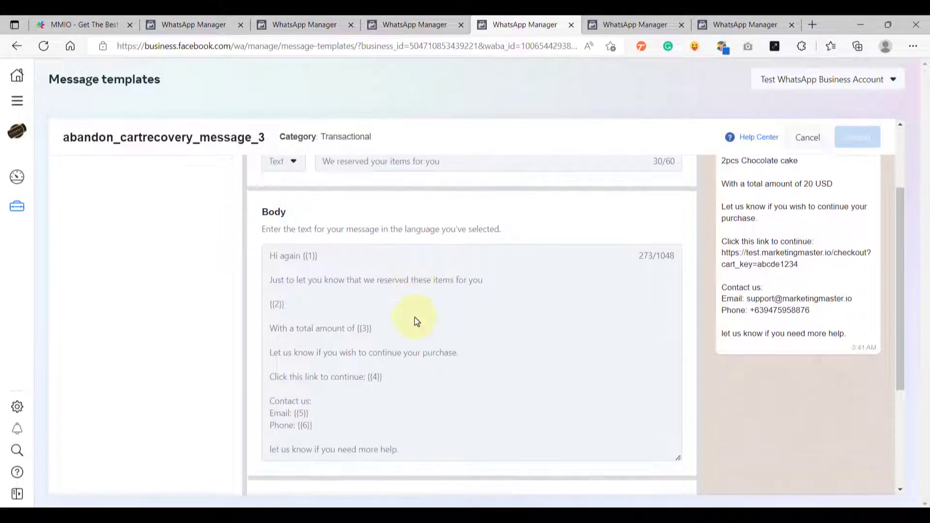
- Compare placeholder {{1}} and the remaining placeholders in the body of abandon_cartrecovery_message_3 with the preview
{"action": "double_click", "coordinate": [310, 252]}
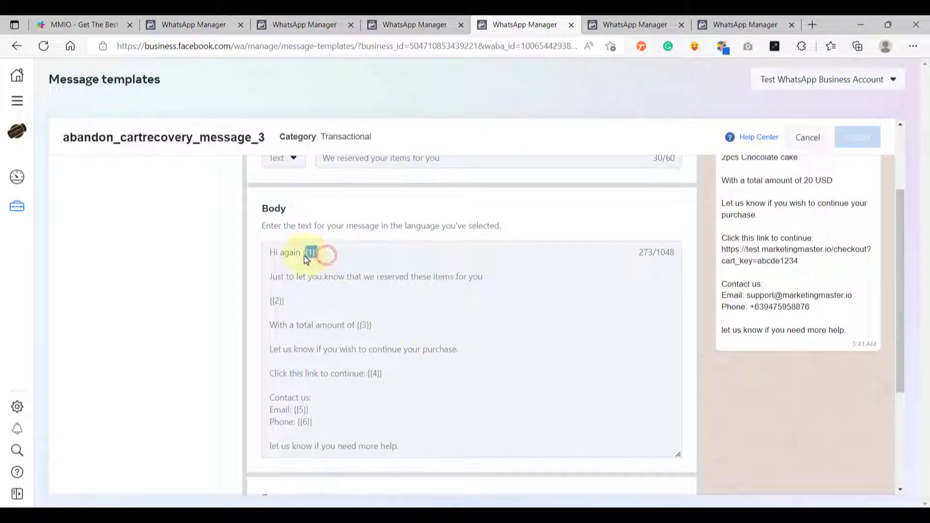
{"action": "scroll", "coordinate": [606, 303], "scroll_direction": "up", "scroll_amount": 2}
{"action": "scroll", "coordinate": [473, 379], "scroll_direction": "down", "scroll_amount": 1}
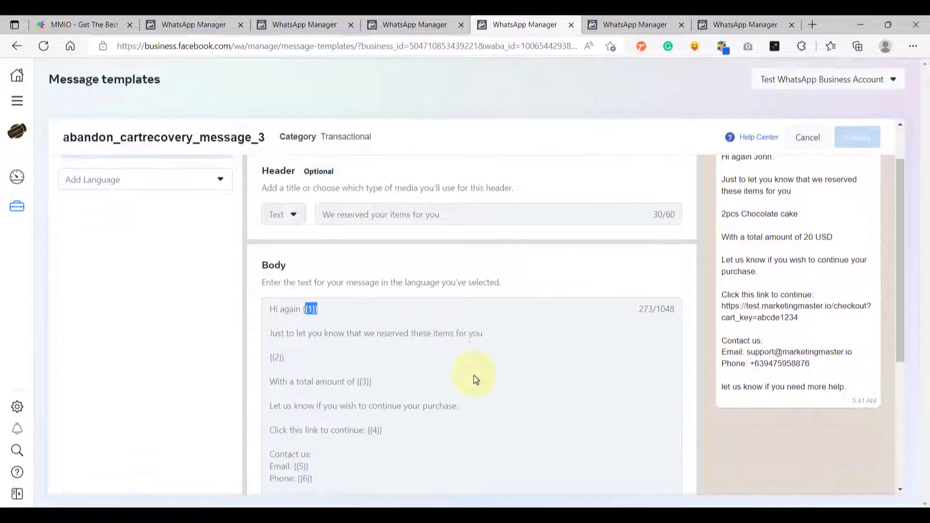
{"action": "left_click", "coordinate": [469, 357]}
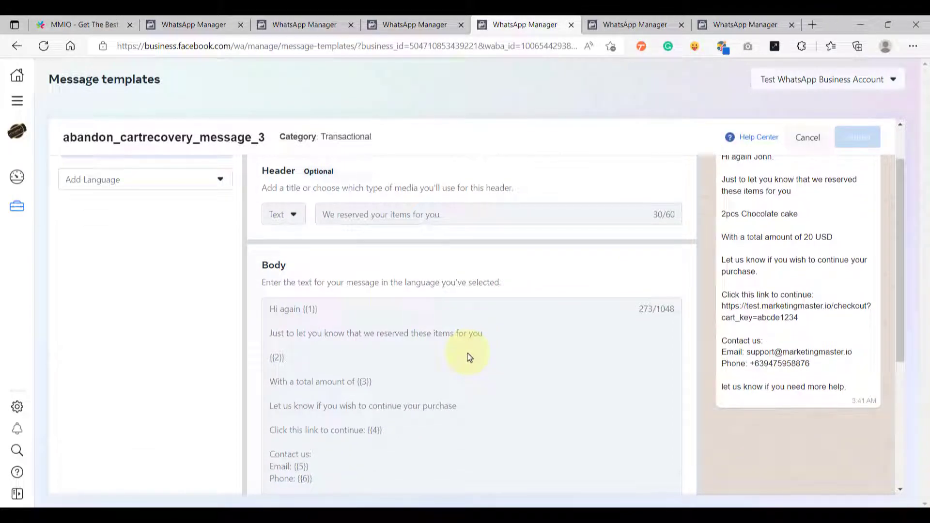
{"action": "scroll", "coordinate": [469, 359], "scroll_direction": "down", "scroll_amount": 1}
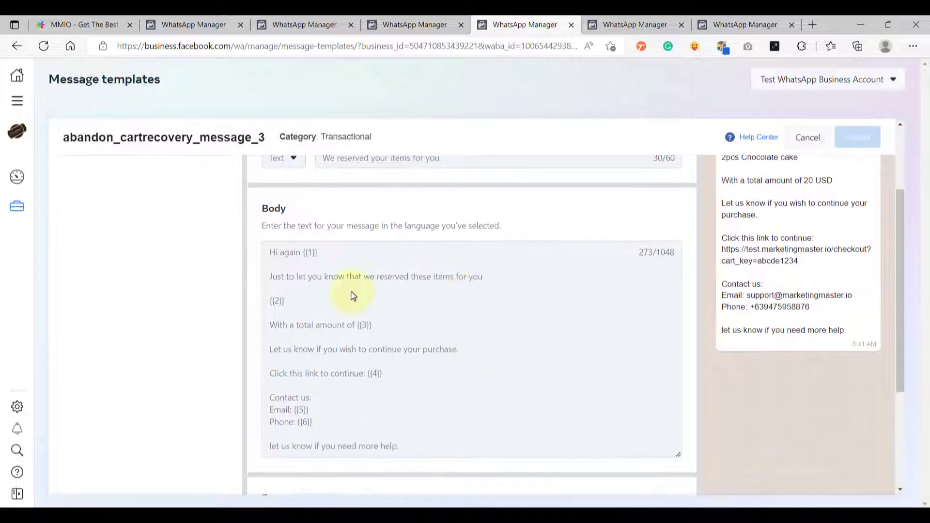
{"action": "double_click", "coordinate": [310, 252]}
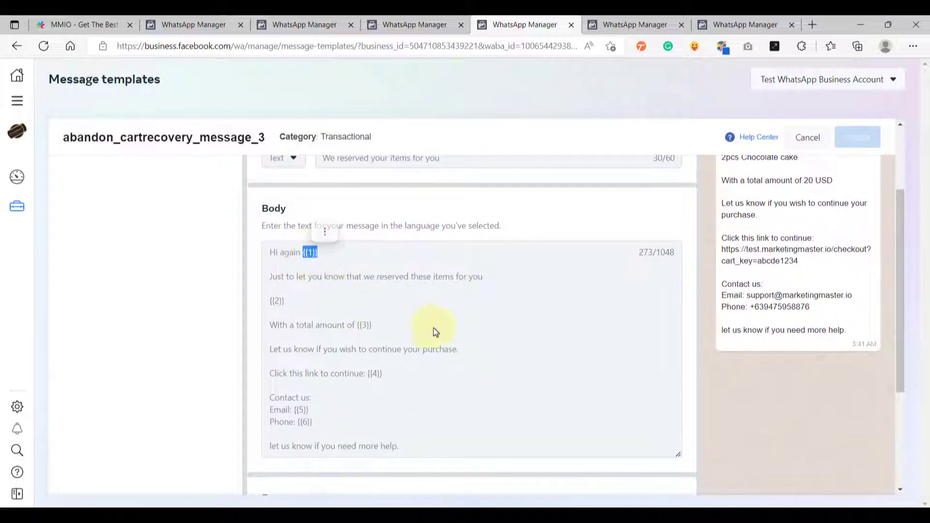
{"action": "scroll", "coordinate": [434, 329], "scroll_direction": "down", "scroll_amount": 1}
{"action": "left_click", "coordinate": [434, 341]}
{"action": "scroll", "coordinate": [434, 340], "scroll_direction": "up", "scroll_amount": 1}
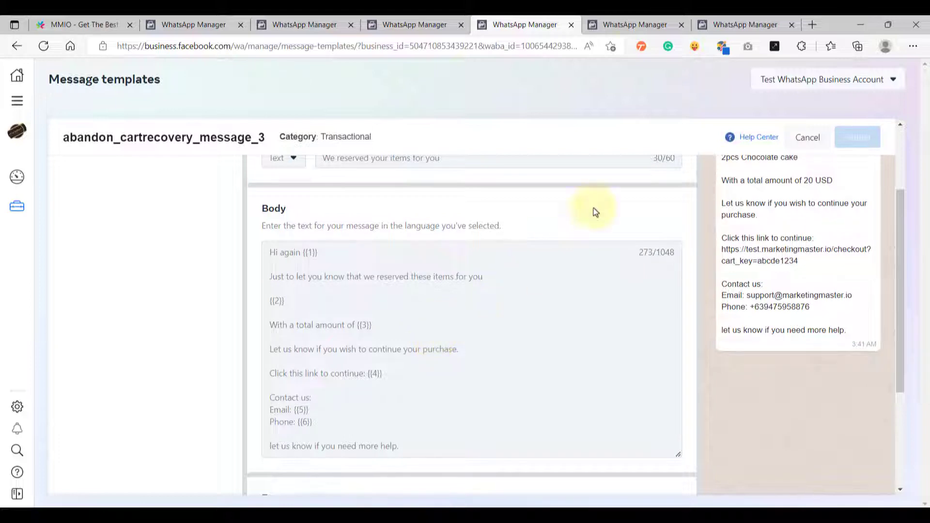
- Open the abandon_cartrecovery_message_4 template and examine the discount offer and coupon code in its body
{"action": "left_click", "coordinate": [630, 25]}
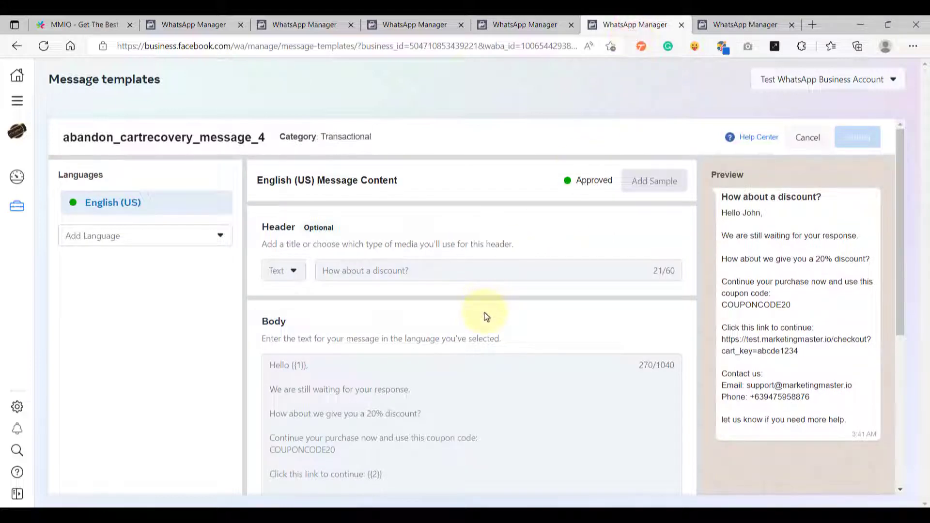
{"action": "scroll", "coordinate": [486, 317], "scroll_direction": "down", "scroll_amount": 2}
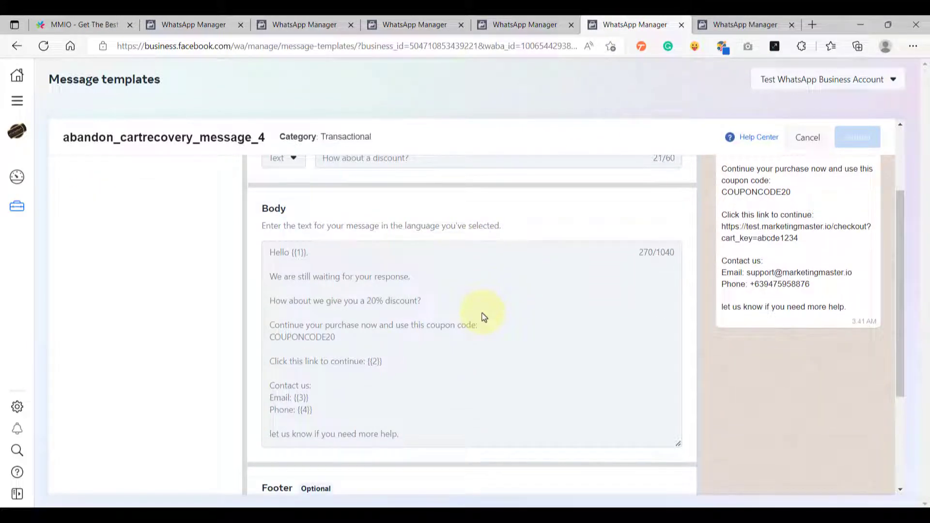
{"action": "left_click_drag", "start_coordinate": [366, 301], "coordinate": [418, 301]}
{"action": "left_click", "coordinate": [367, 300]}
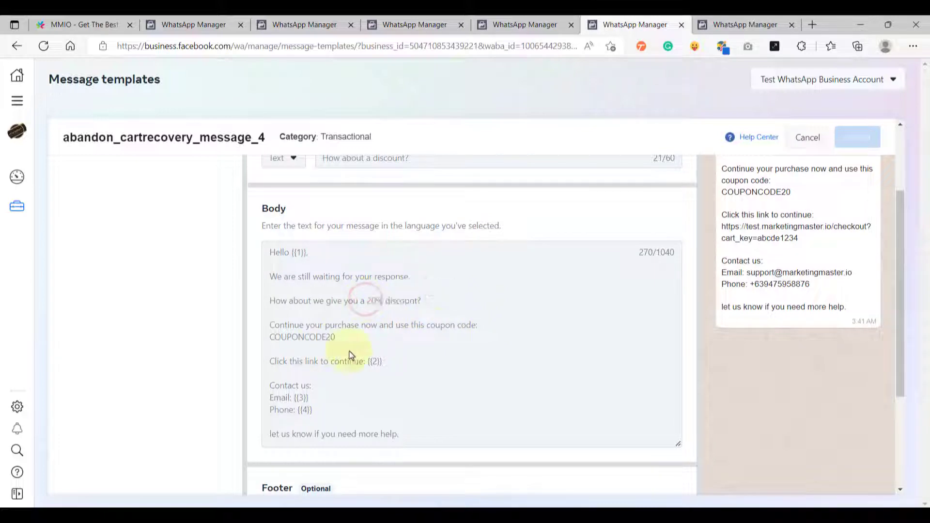
{"action": "double_click", "coordinate": [313, 338]}
{"action": "left_click", "coordinate": [380, 345]}
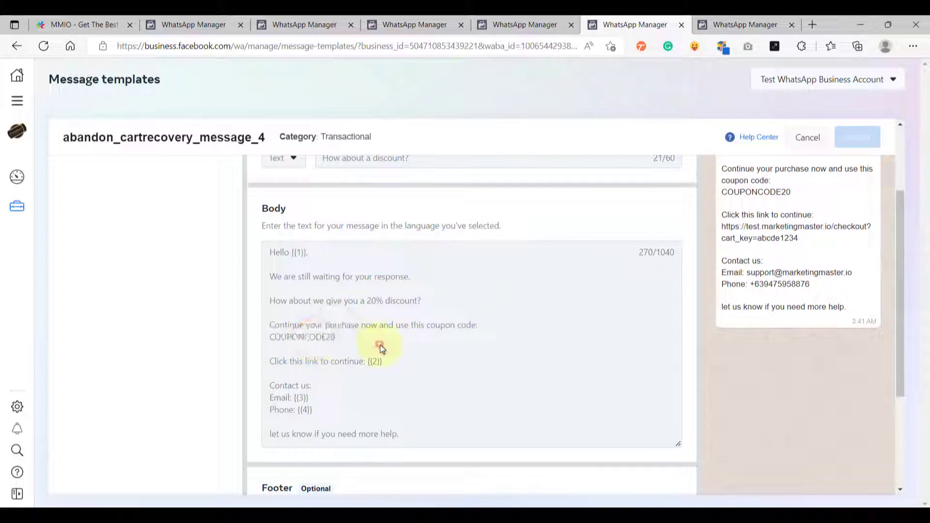
- Open the abandon_cartrecovery_message_5 template and read its last-offer body text and placeholders
{"action": "left_click", "coordinate": [722, 28]}
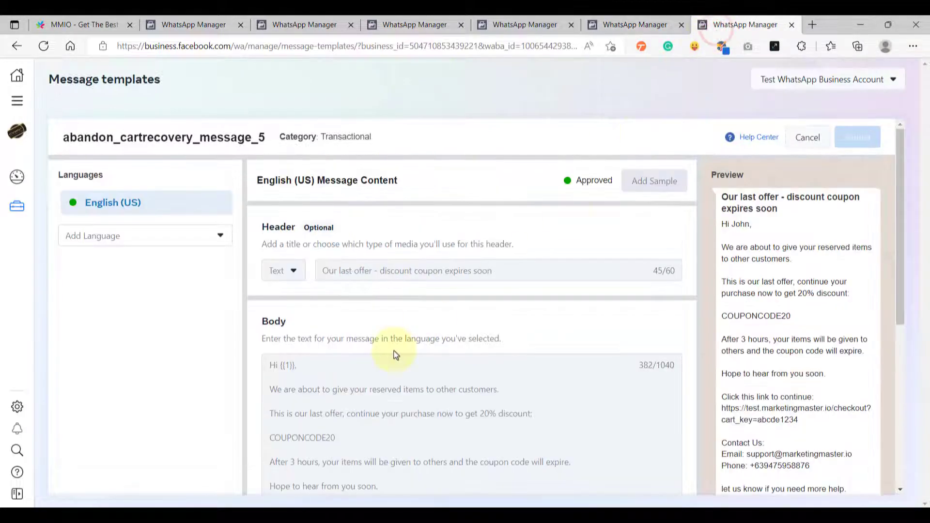
{"action": "scroll", "coordinate": [395, 355], "scroll_direction": "down", "scroll_amount": 2}
{"action": "scroll", "coordinate": [394, 355], "scroll_direction": "down", "scroll_amount": 1}
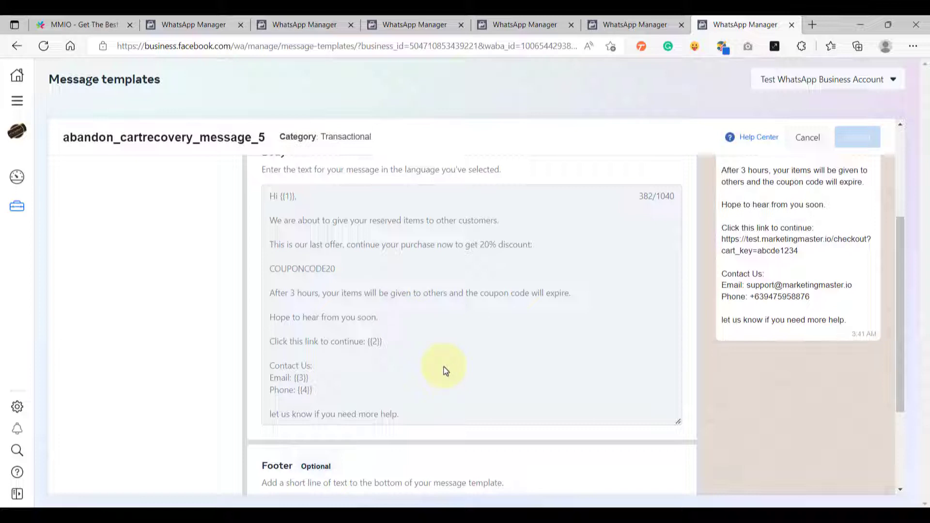
- Look back through the abandoned-cart templates from message_4 to message_1 and return to the list of message templates
{"action": "left_click", "coordinate": [624, 24]}
{"action": "left_click", "coordinate": [528, 24]}
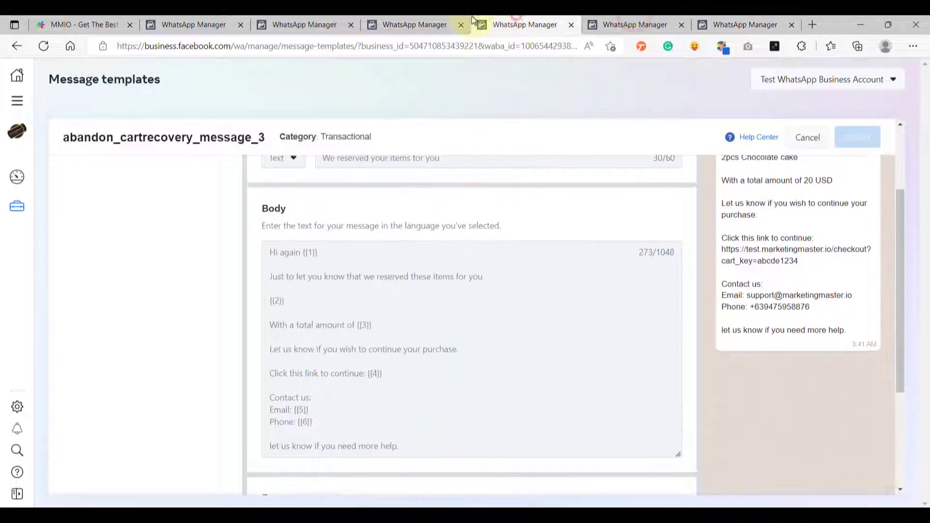
{"action": "left_click", "coordinate": [413, 21]}
{"action": "left_click", "coordinate": [321, 24]}
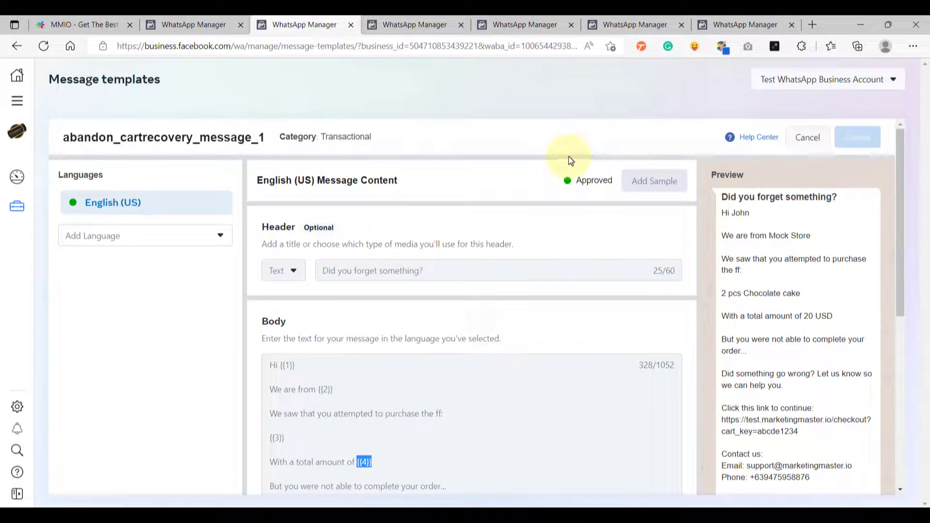
{"action": "left_click", "coordinate": [208, 26]}
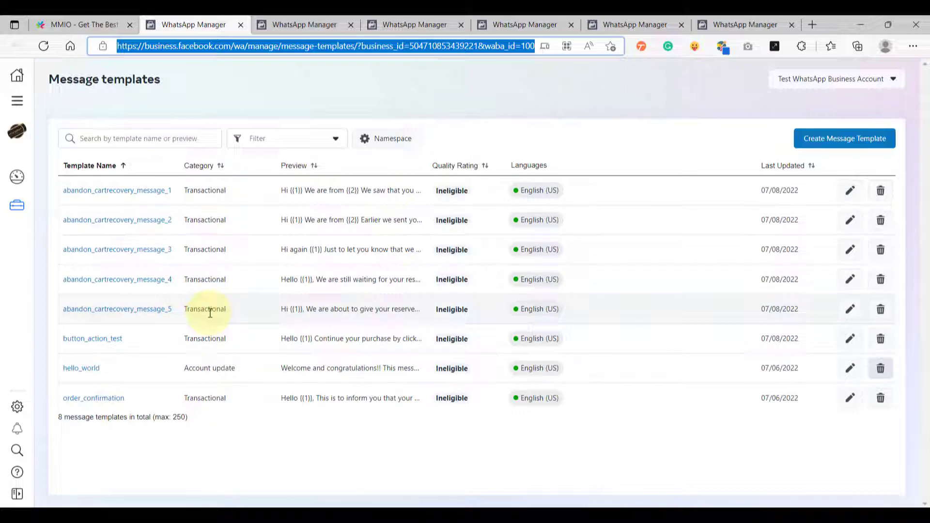
- Switch to the MMIO dashboard and create a WhatsApp flow named "Abandon Cart Recovery Flow Demo 2"
{"action": "left_click", "coordinate": [94, 23]}
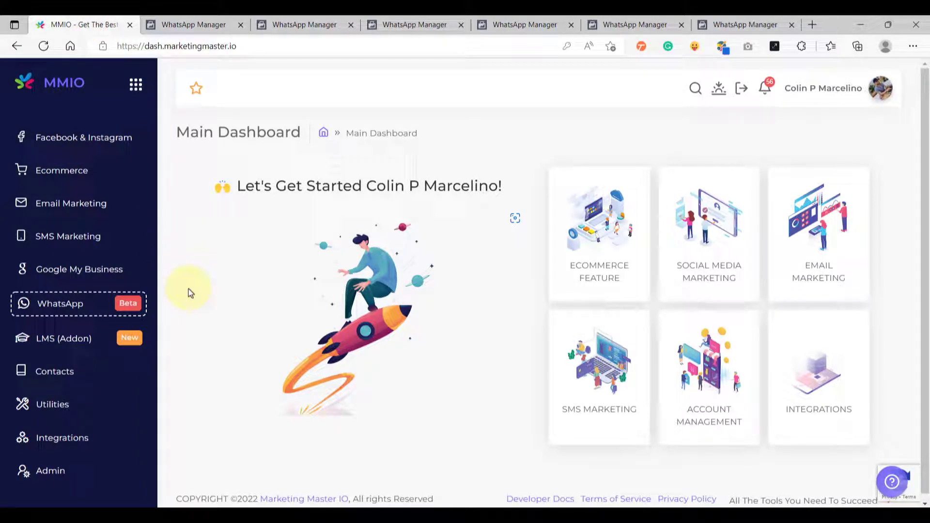
{"action": "left_click", "coordinate": [84, 314]}
{"action": "left_click", "coordinate": [230, 286]}
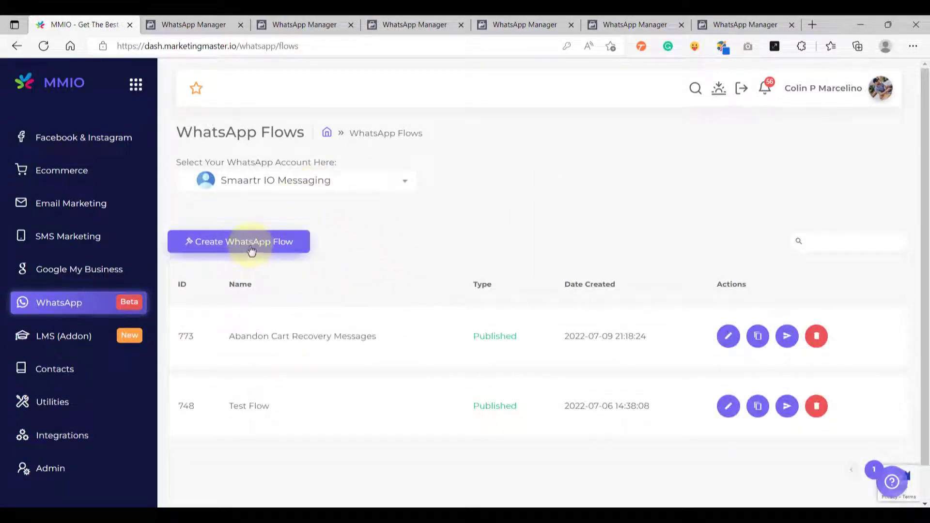
{"action": "left_click", "coordinate": [230, 244]}
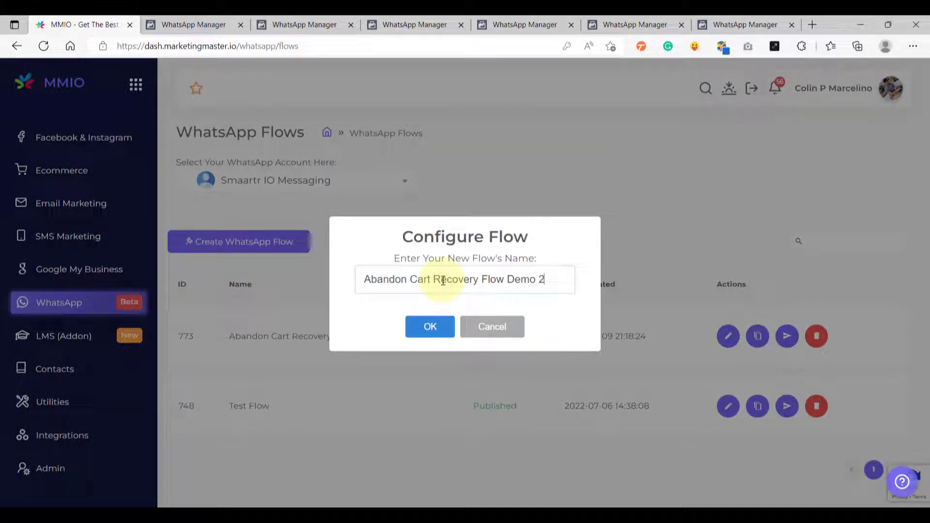
{"action": "left_click", "coordinate": [428, 326]}
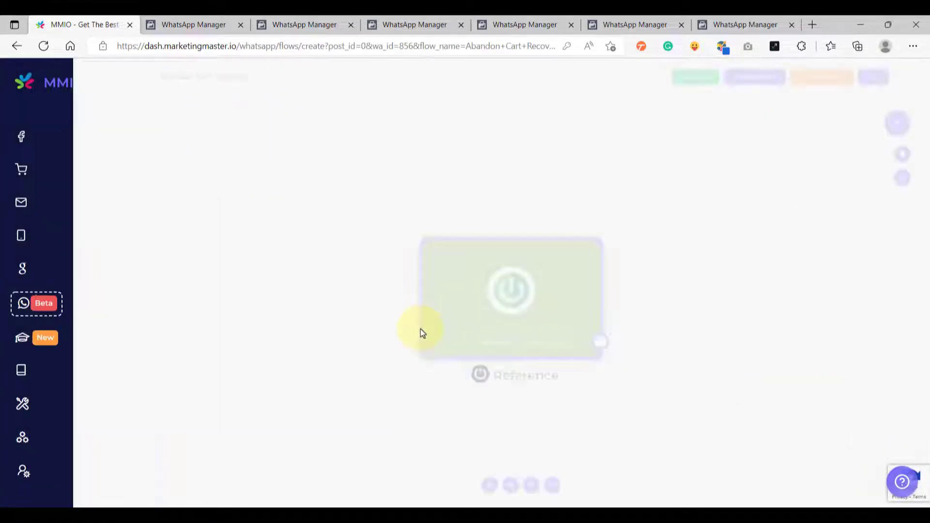
- Add a Template node to the flow canvas and place it above and to the right of the Reference node
{"action": "left_click_drag", "start_coordinate": [484, 302], "coordinate": [315, 298]}
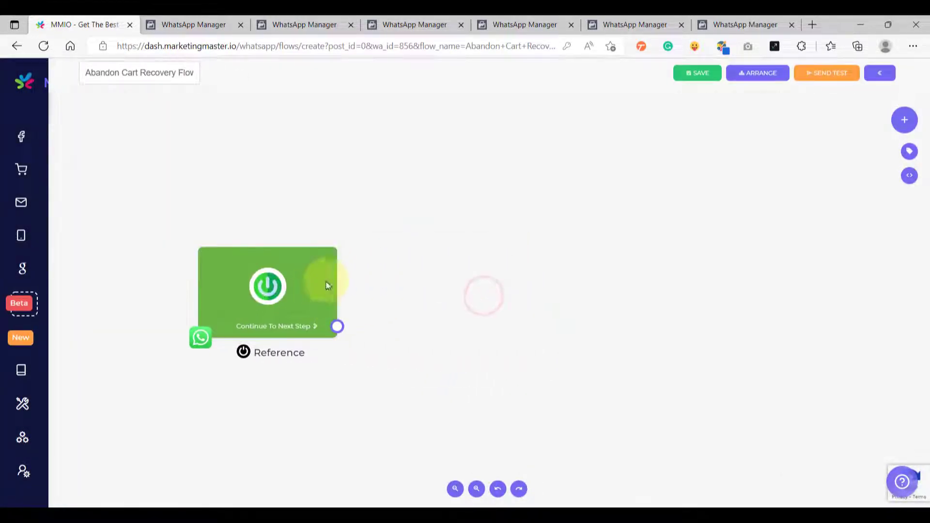
{"action": "right_click", "coordinate": [467, 168]}
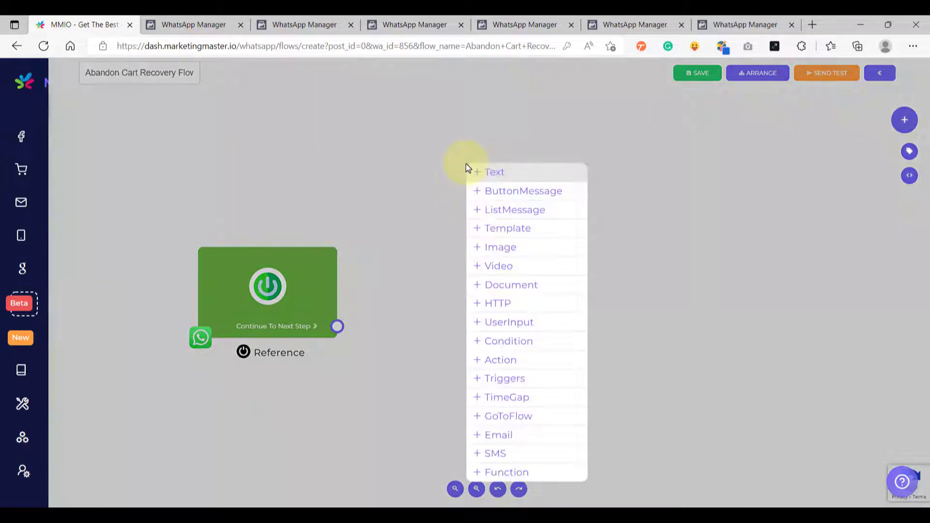
{"action": "left_click", "coordinate": [505, 229]}
{"action": "left_click_drag", "start_coordinate": [596, 249], "coordinate": [510, 192]}
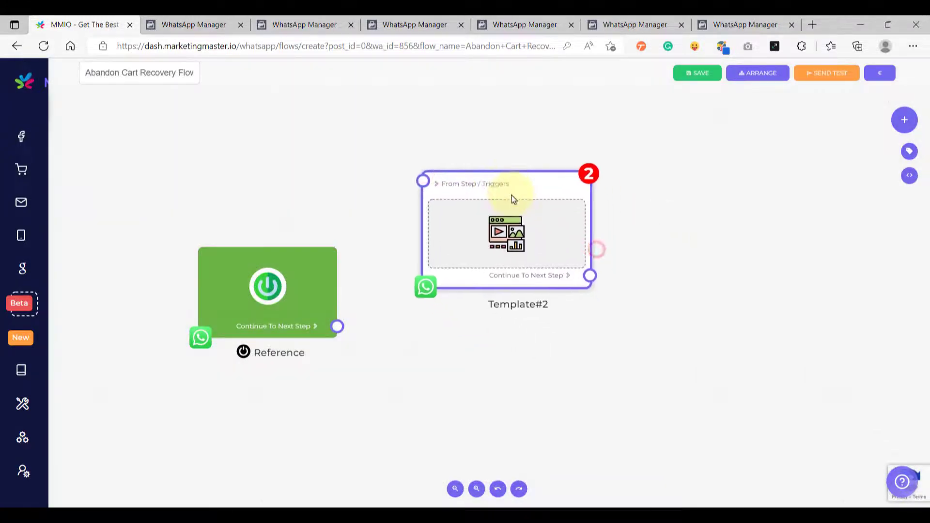
{"action": "scroll", "coordinate": [509, 193], "scroll_direction": "down", "scroll_amount": 3}
{"action": "left_click_drag", "start_coordinate": [383, 177], "coordinate": [330, 232]}
{"action": "left_click_drag", "start_coordinate": [425, 228], "coordinate": [431, 152]}
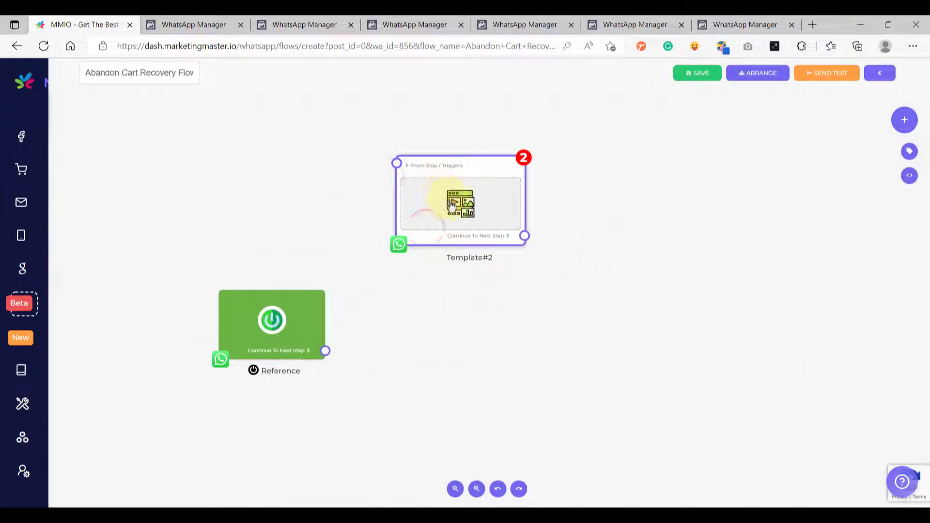
- Set the Template node to use the WhatsApp template Abandon Cartrecovery Message 1 and bring up its parameters
{"action": "left_click", "coordinate": [451, 206]}
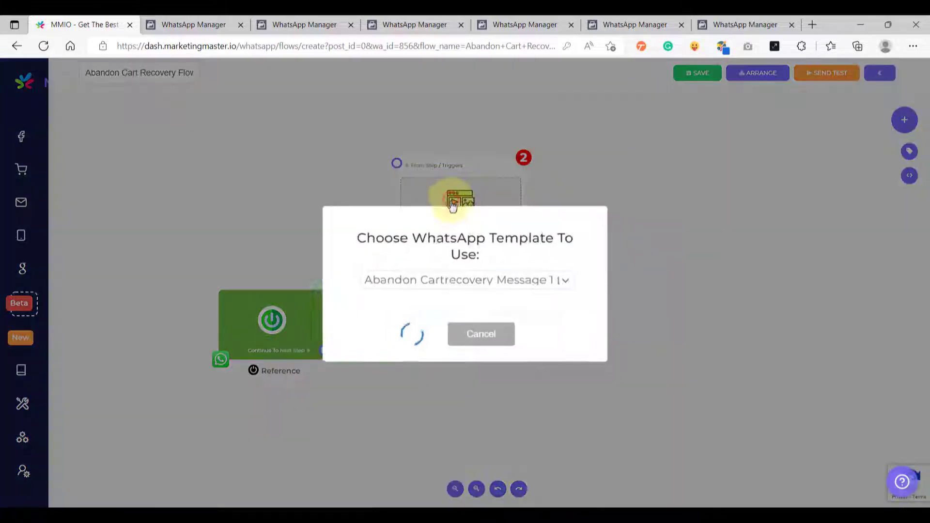
{"action": "left_click", "coordinate": [469, 282]}
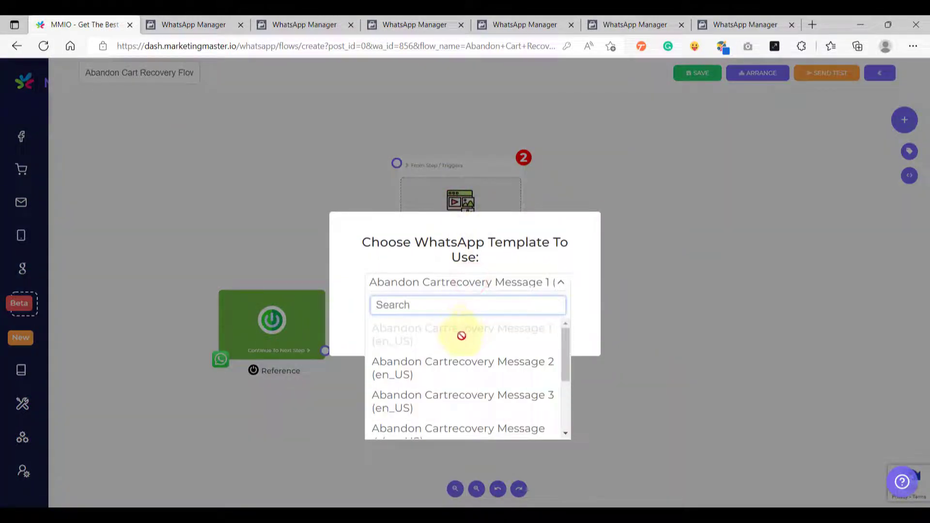
{"action": "left_click", "coordinate": [418, 249]}
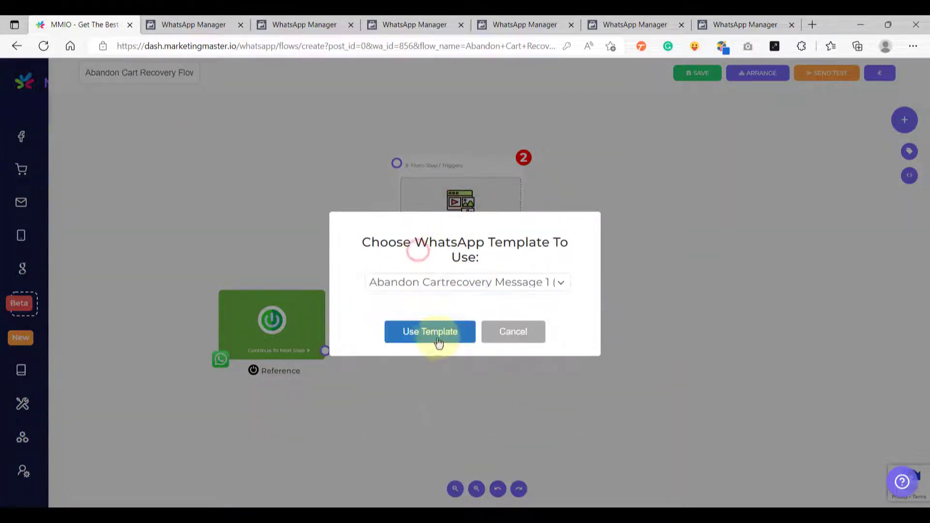
{"action": "left_click", "coordinate": [436, 336]}
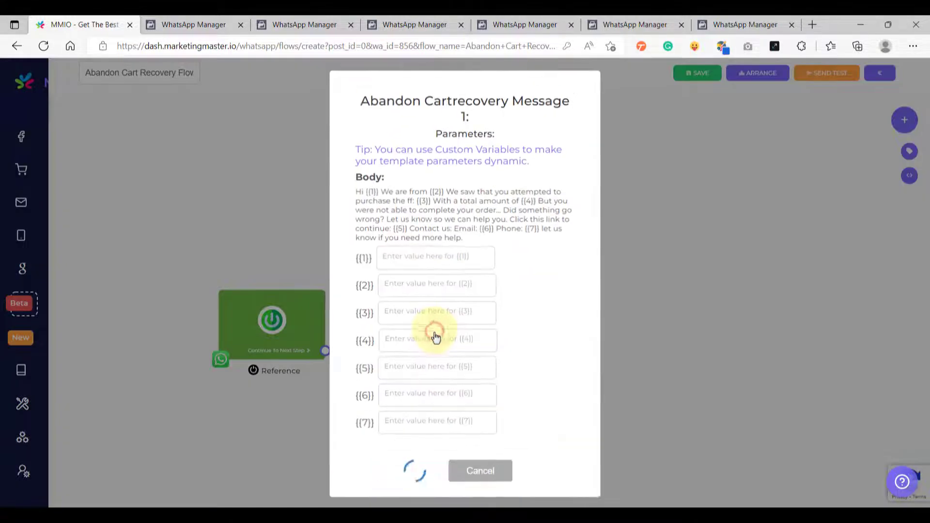
- Look through the seven body parameter fields, {{1}} to {{7}}, of the Abandon Cartrecovery Message 1 template
{"action": "left_click", "coordinate": [421, 260]}
{"action": "left_click", "coordinate": [417, 288]}
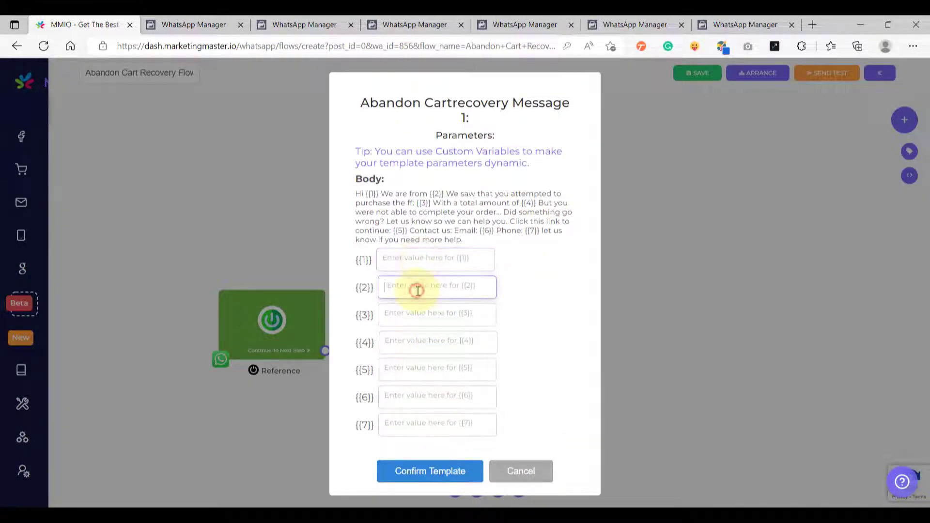
{"action": "left_click", "coordinate": [408, 316]}
{"action": "left_click", "coordinate": [399, 345]}
{"action": "left_click", "coordinate": [394, 371]}
{"action": "left_click", "coordinate": [395, 404]}
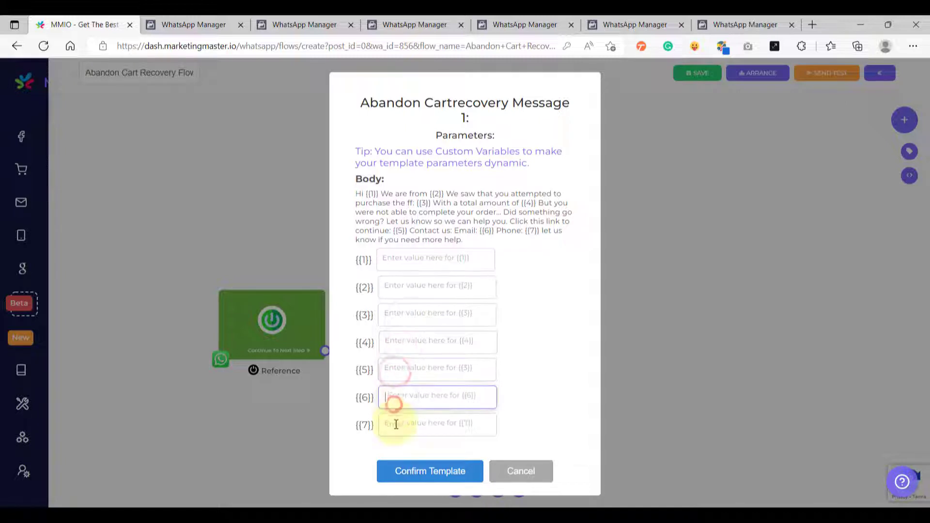
{"action": "left_click", "coordinate": [395, 420]}
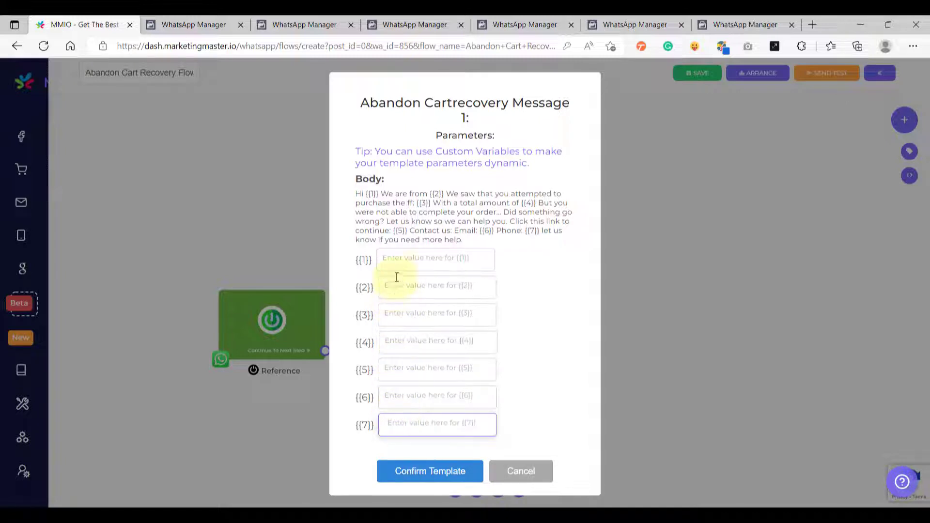
{"action": "left_click", "coordinate": [396, 259]}
{"action": "left_click", "coordinate": [401, 288]}
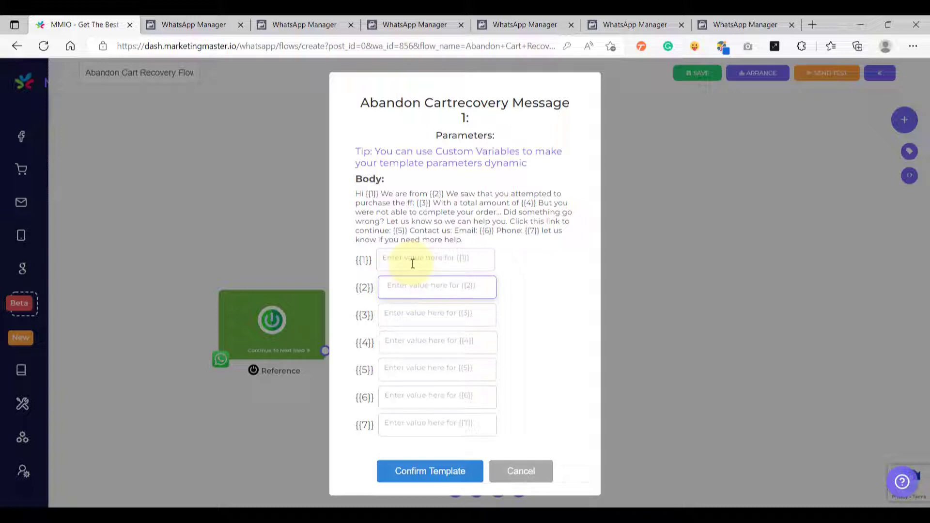
- Open dash.marketingmaster.io in a new browser tab and place that tab directly beside the flow editor's tab
{"action": "left_click", "coordinate": [812, 26]}
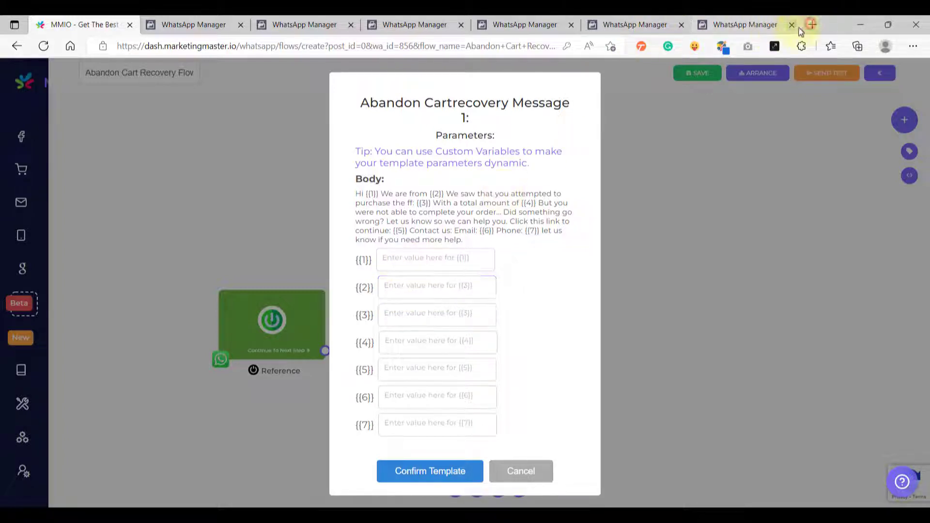
{"action": "left_click", "coordinate": [816, 26]}
{"action": "type", "text": "dash.marketingmaster.io"}
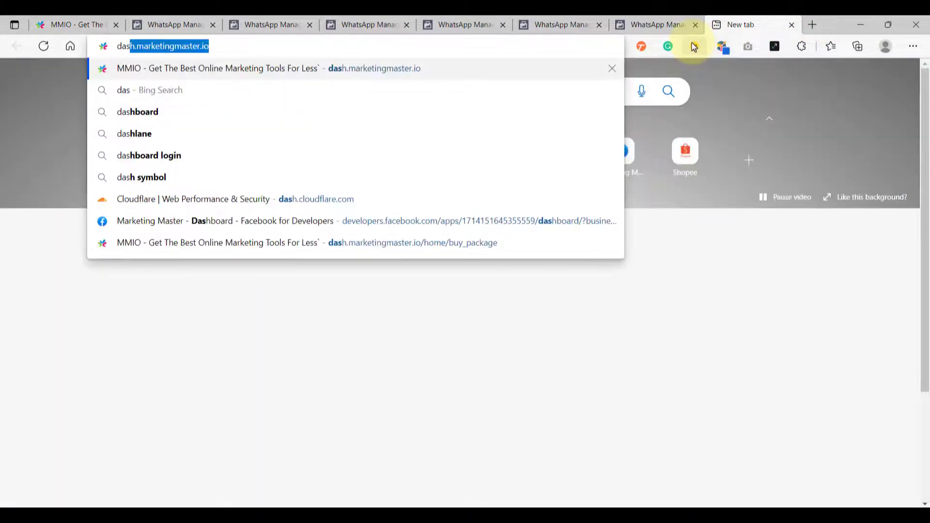
{"action": "key", "text": "Return"}
{"action": "left_click_drag", "start_coordinate": [755, 24], "coordinate": [191, 25]}
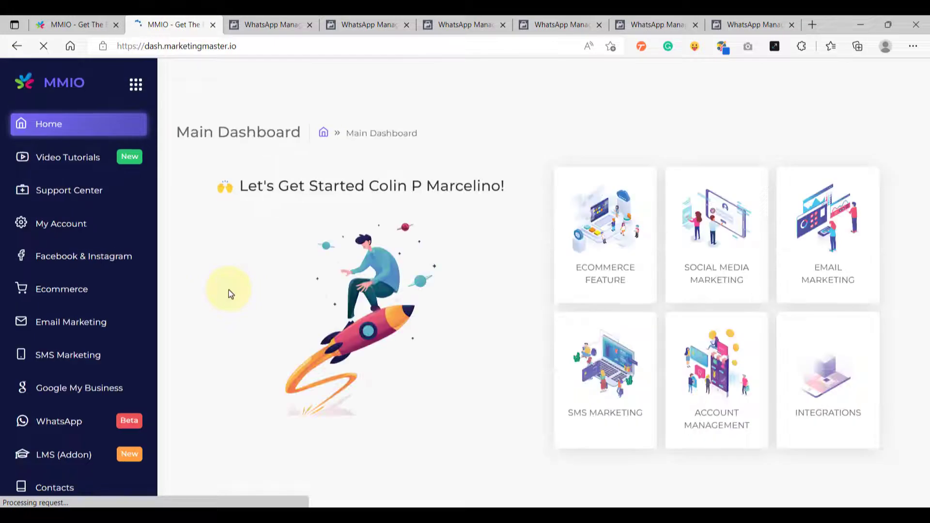
- Start a new notification in the Ecommerce Shop Notifications and bring its Message Variables into view
{"action": "left_click", "coordinate": [64, 292]}
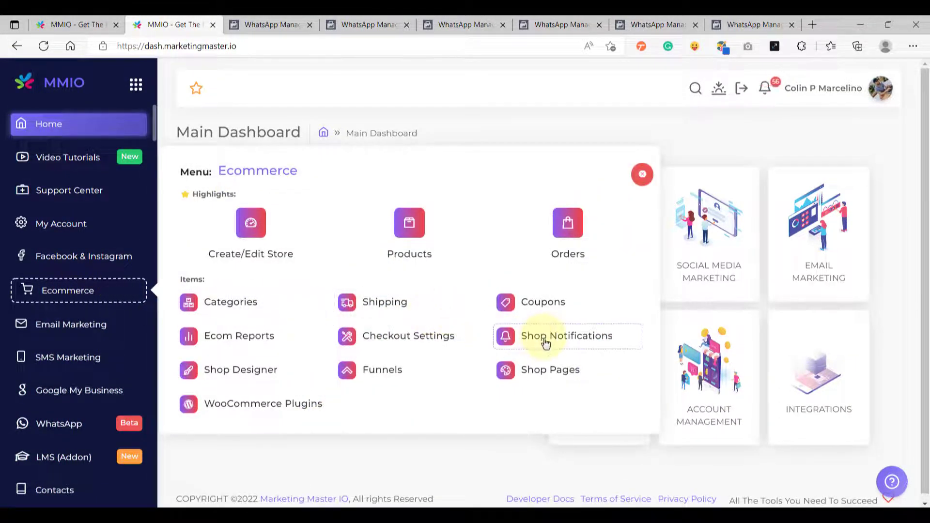
{"action": "left_click", "coordinate": [545, 339]}
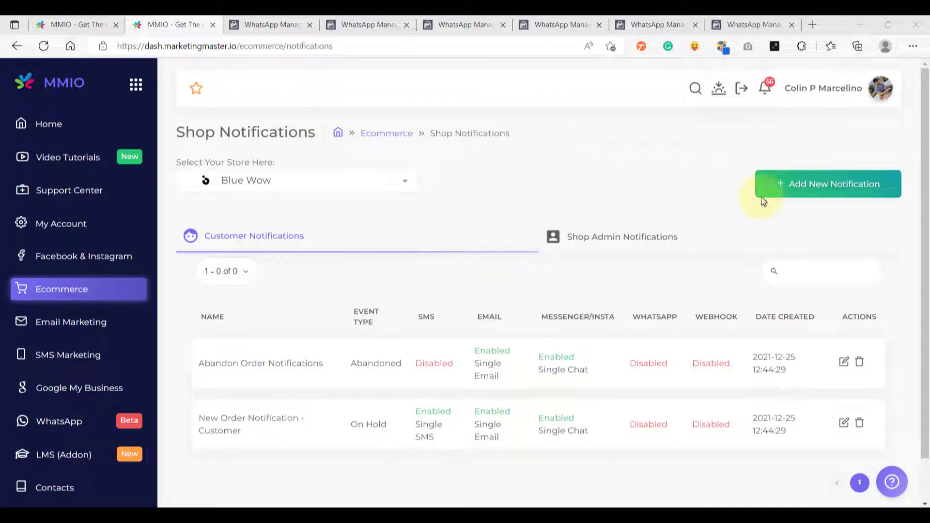
{"action": "left_click", "coordinate": [813, 194]}
{"action": "left_click", "coordinate": [817, 196]}
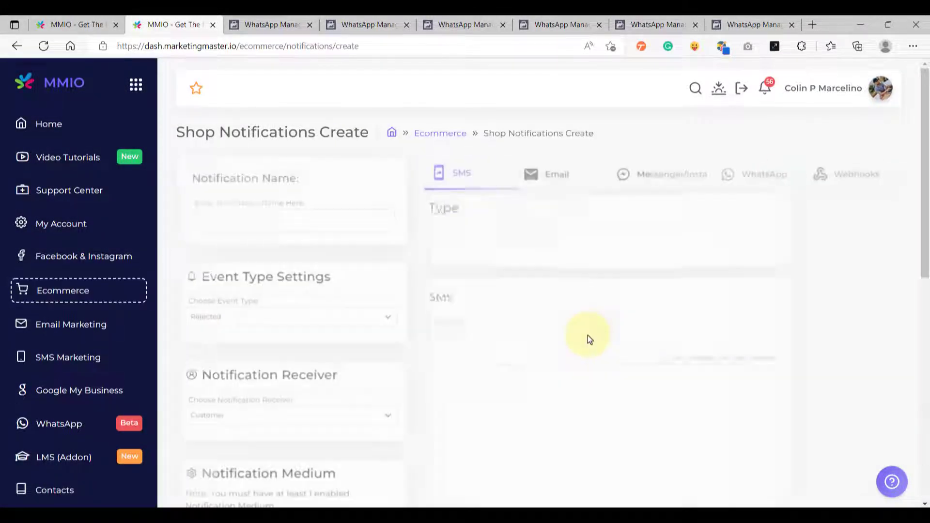
{"action": "scroll", "coordinate": [411, 373], "scroll_direction": "down", "scroll_amount": 10}
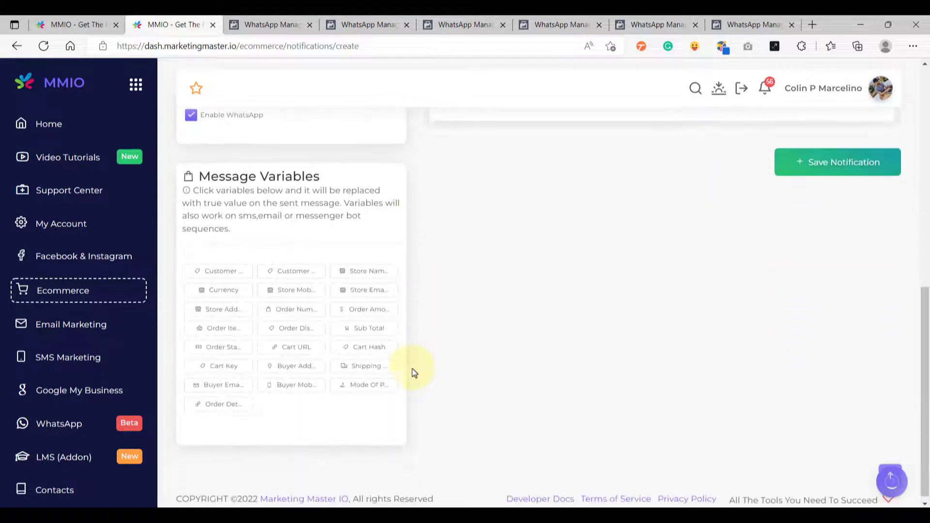
{"action": "triple_click", "coordinate": [334, 183]}
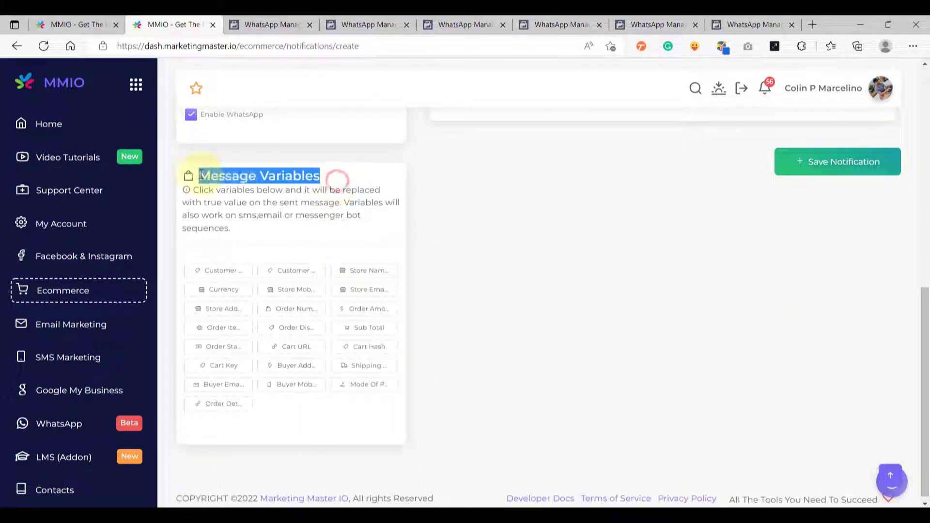
{"action": "left_click", "coordinate": [238, 214]}
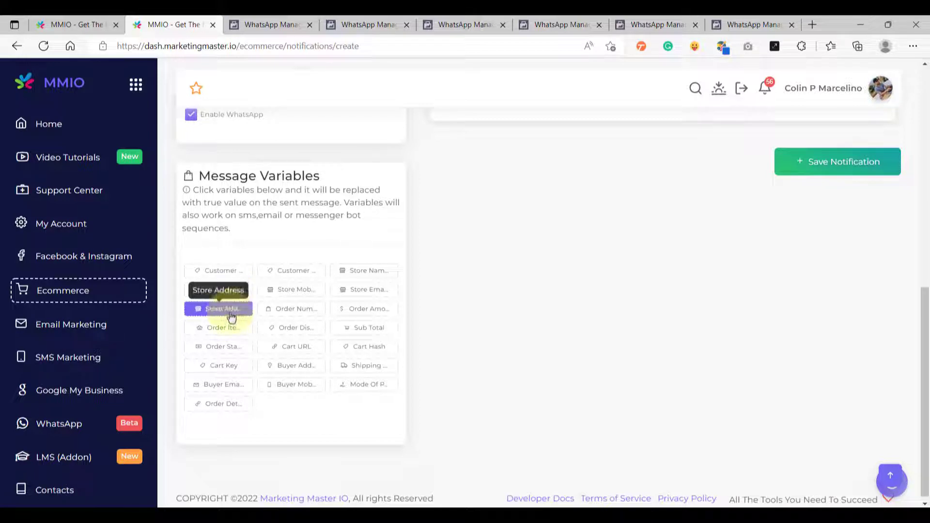
- Copy the Customer First Name message variable and set template parameter {{1}} to {{first_name}}
{"action": "left_click", "coordinate": [72, 24]}
{"action": "left_click", "coordinate": [410, 262]}
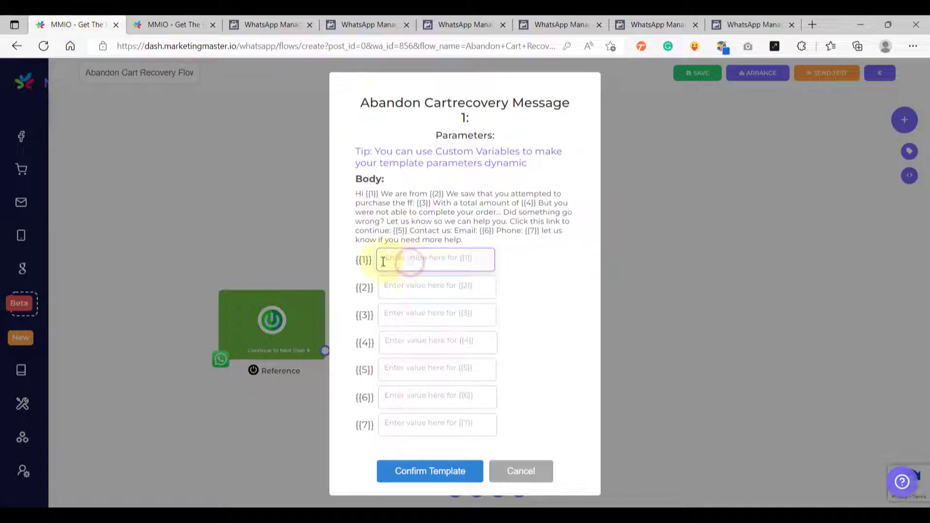
{"action": "double_click", "coordinate": [364, 260]}
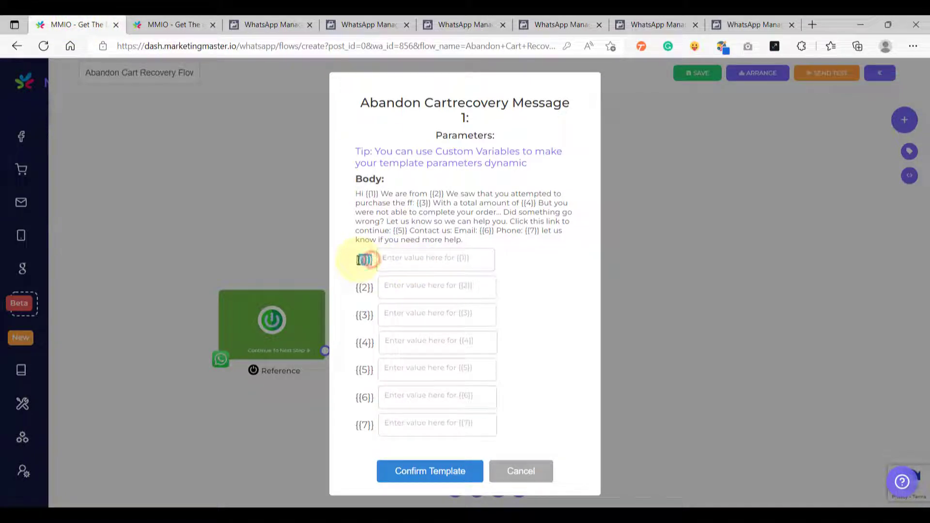
{"action": "left_click", "coordinate": [419, 260]}
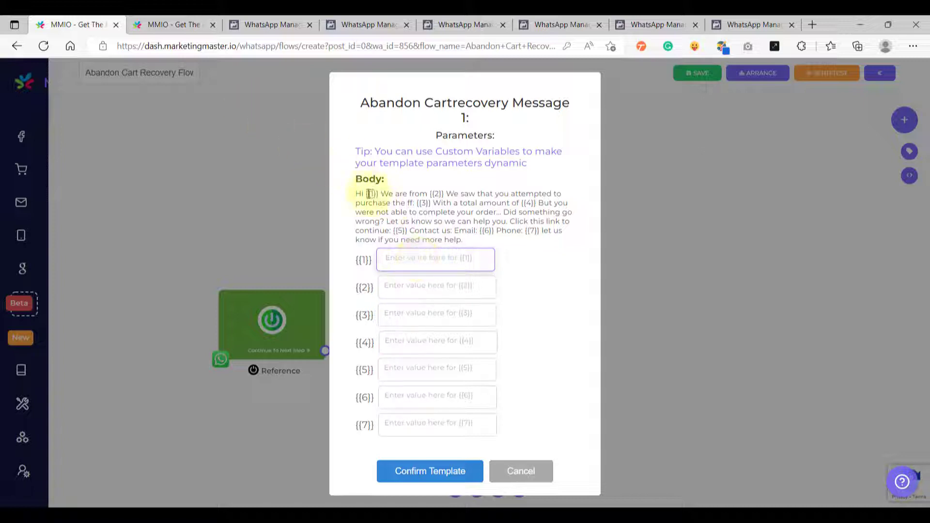
{"action": "left_click_drag", "start_coordinate": [374, 193], "coordinate": [355, 194]}
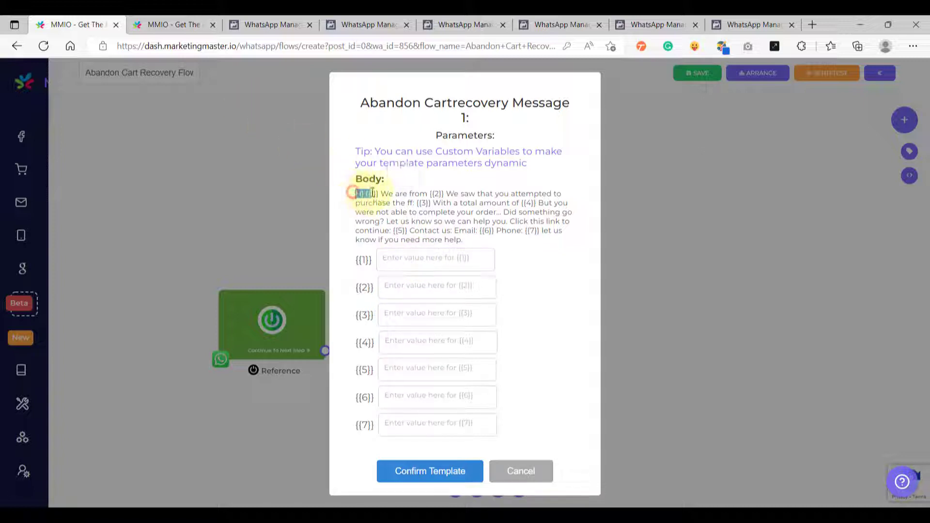
{"action": "left_click", "coordinate": [172, 29]}
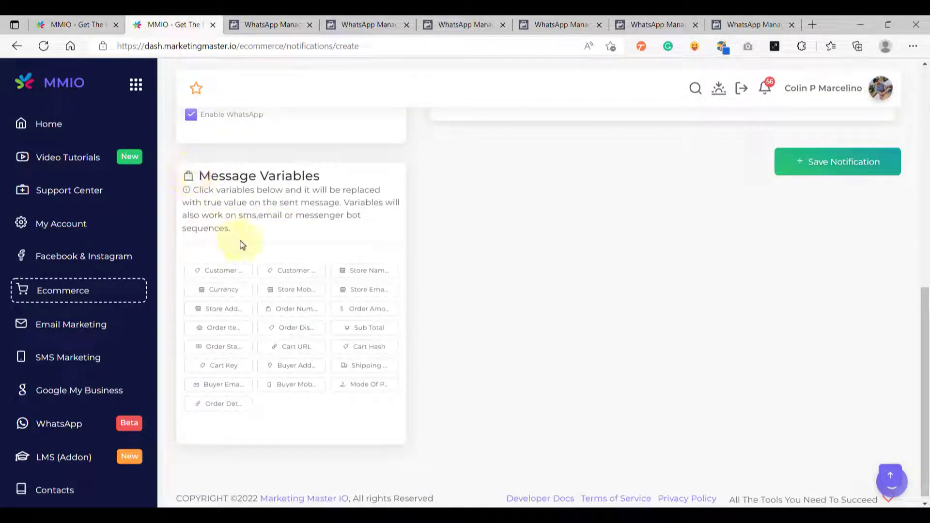
{"action": "left_click", "coordinate": [224, 272]}
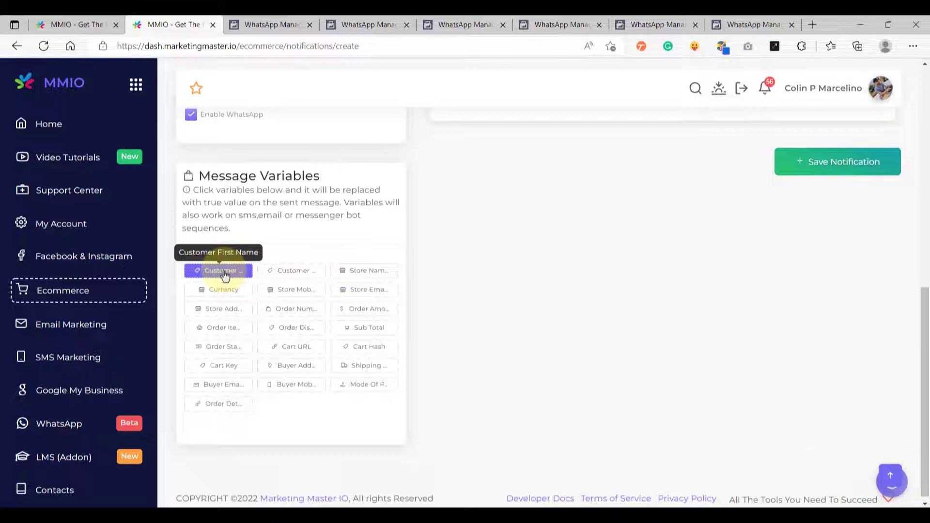
{"action": "left_click", "coordinate": [86, 28]}
{"action": "left_click", "coordinate": [420, 258]}
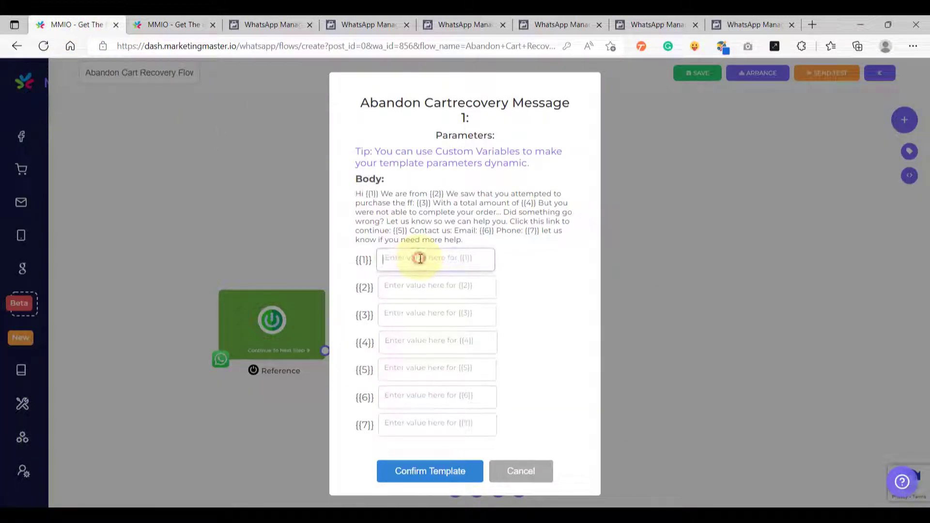
{"action": "key", "text": "ctrl+v"}
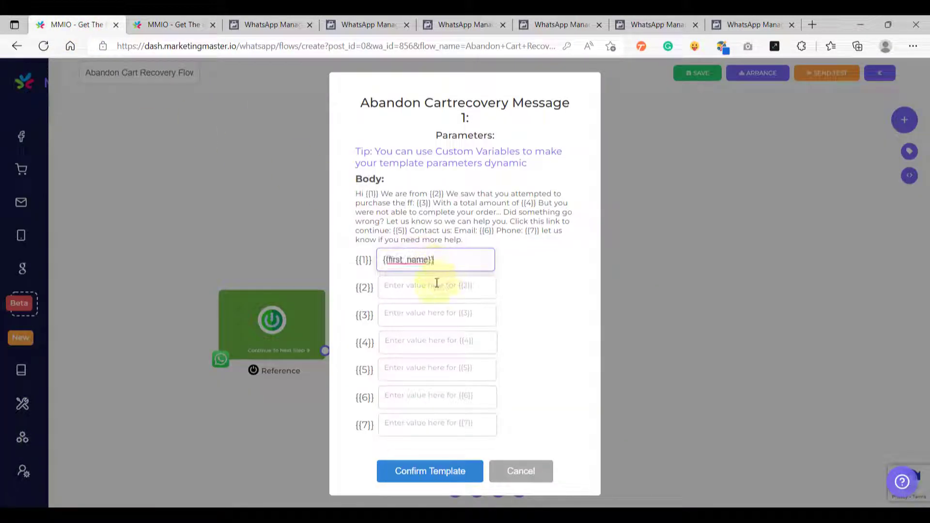
- Copy the store name message variable from the notification form and set template parameter {{2}} to {{store_name}}
{"action": "left_click", "coordinate": [436, 286]}
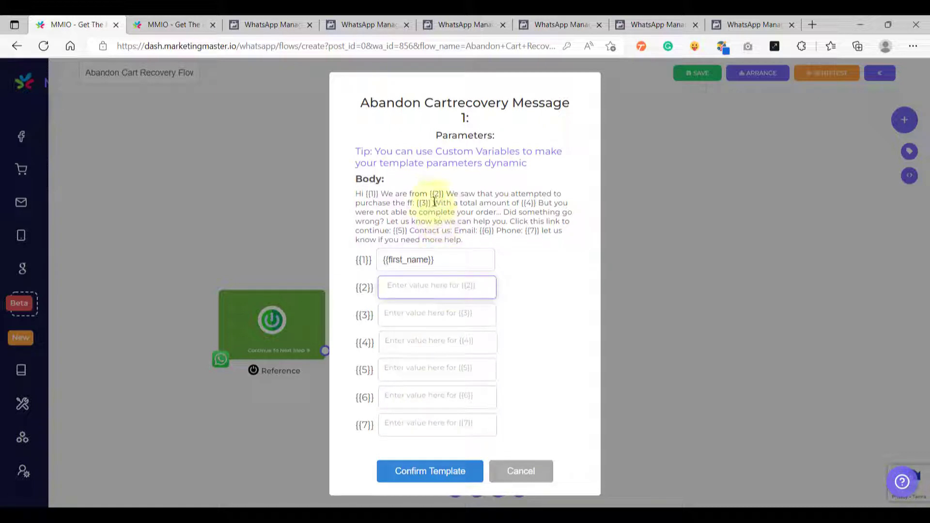
{"action": "left_click_drag", "start_coordinate": [431, 194], "coordinate": [443, 194]}
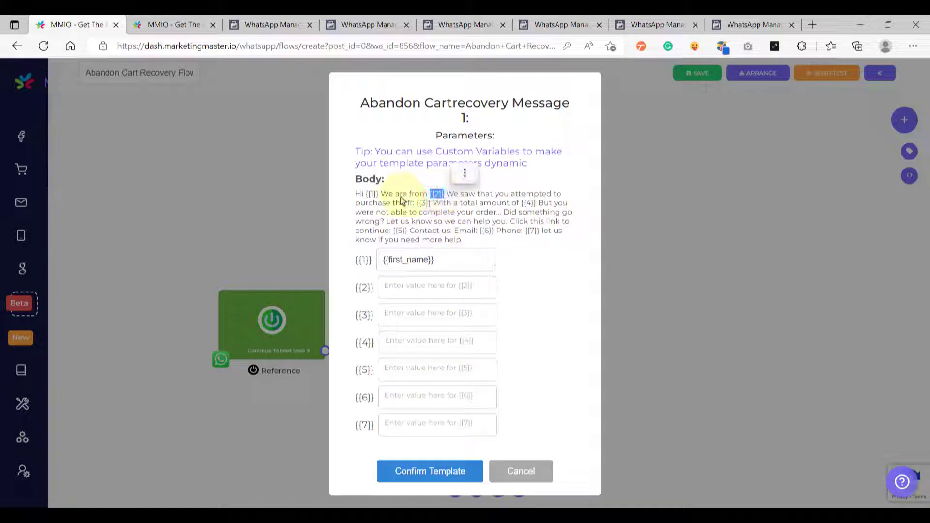
{"action": "left_click", "coordinate": [442, 206]}
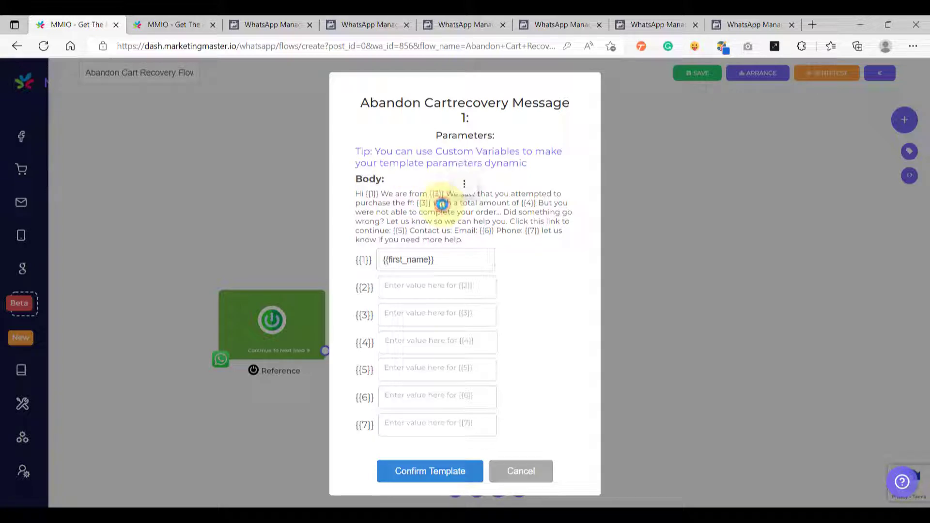
{"action": "left_click", "coordinate": [165, 24]}
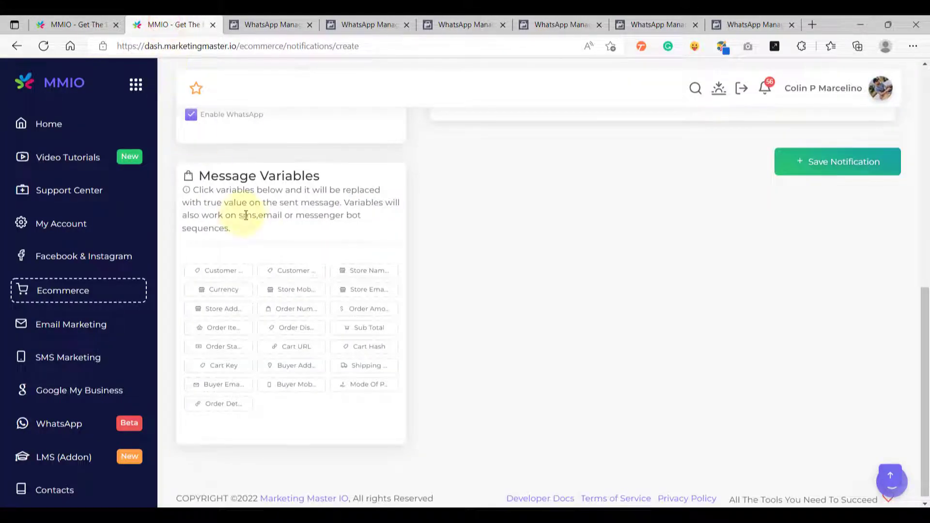
{"action": "left_click", "coordinate": [375, 272]}
{"action": "left_click", "coordinate": [72, 25]}
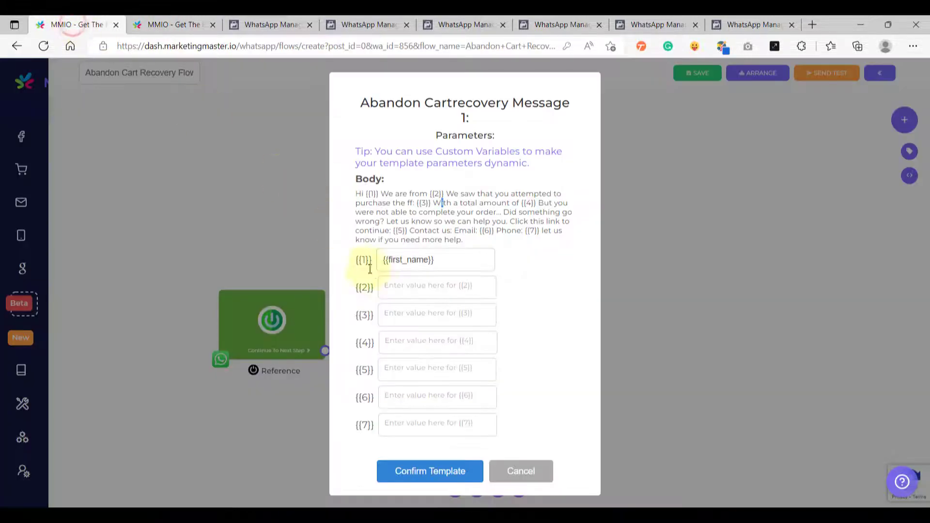
{"action": "left_click", "coordinate": [415, 286]}
{"action": "key", "text": "ctrl+v"}
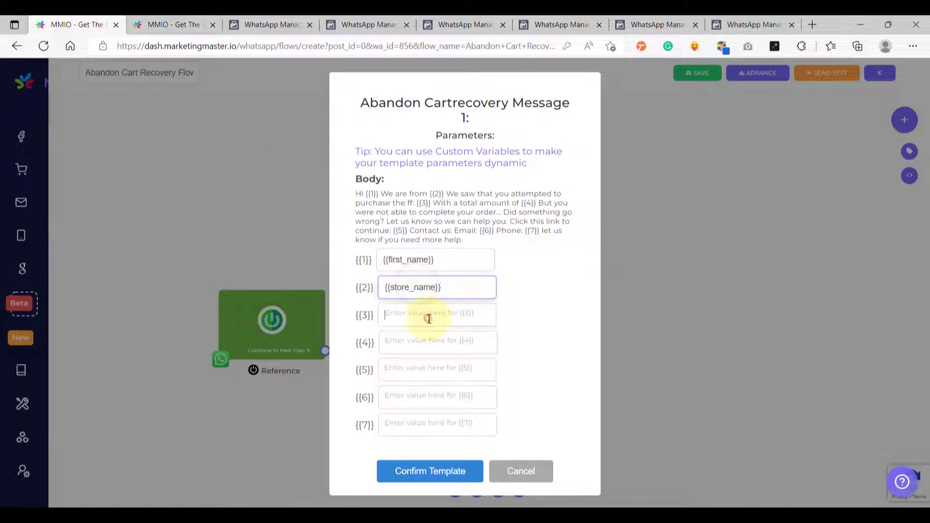
- Copy the order items message variable from the notification form and set template parameter {{3}} to {{order_items}}
{"action": "left_click", "coordinate": [429, 319]}
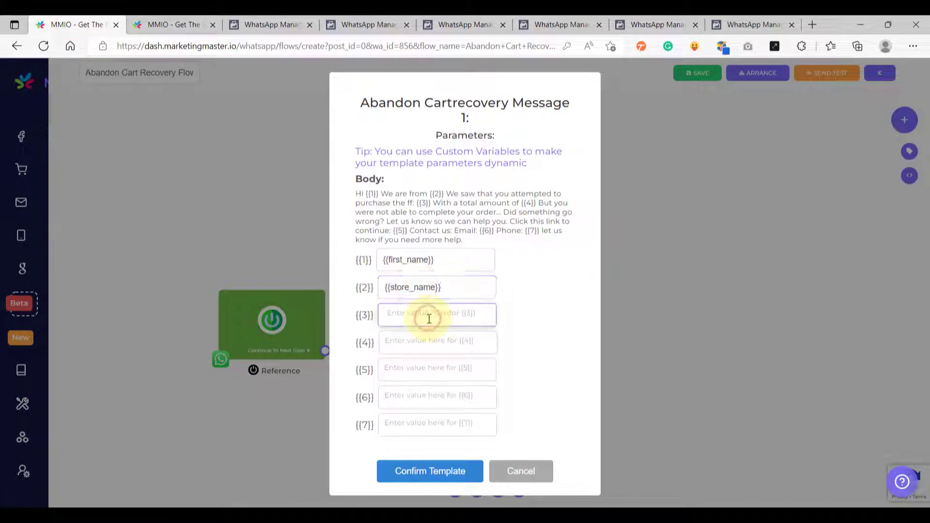
{"action": "double_click", "coordinate": [423, 203]}
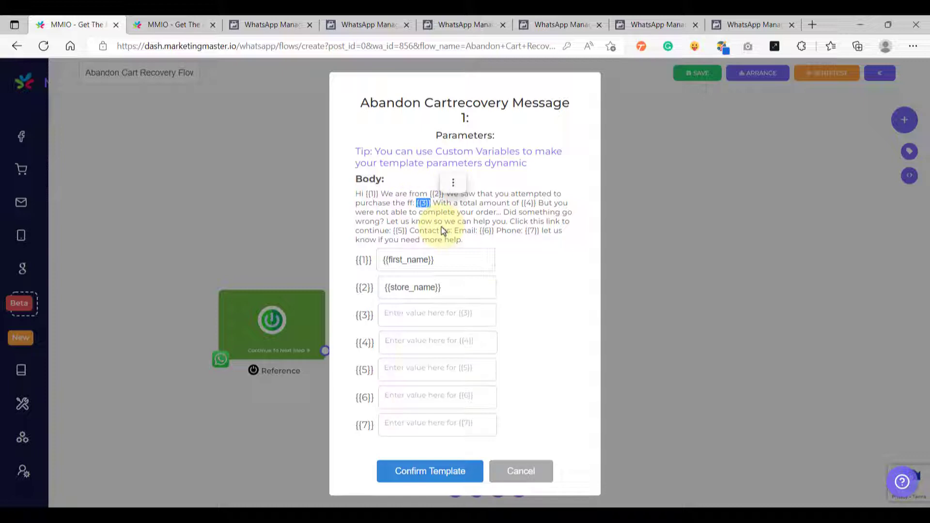
{"action": "left_click", "coordinate": [174, 25]}
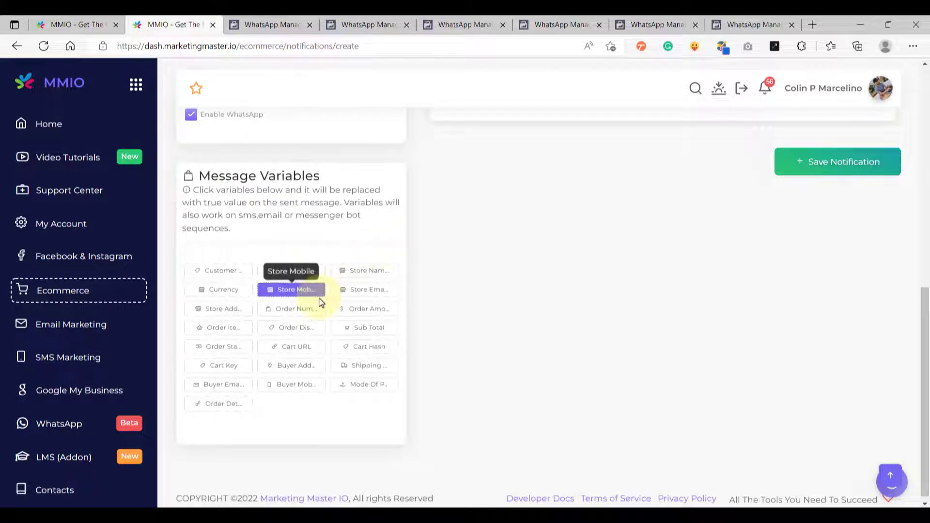
{"action": "left_click", "coordinate": [224, 332]}
{"action": "left_click", "coordinate": [92, 20]}
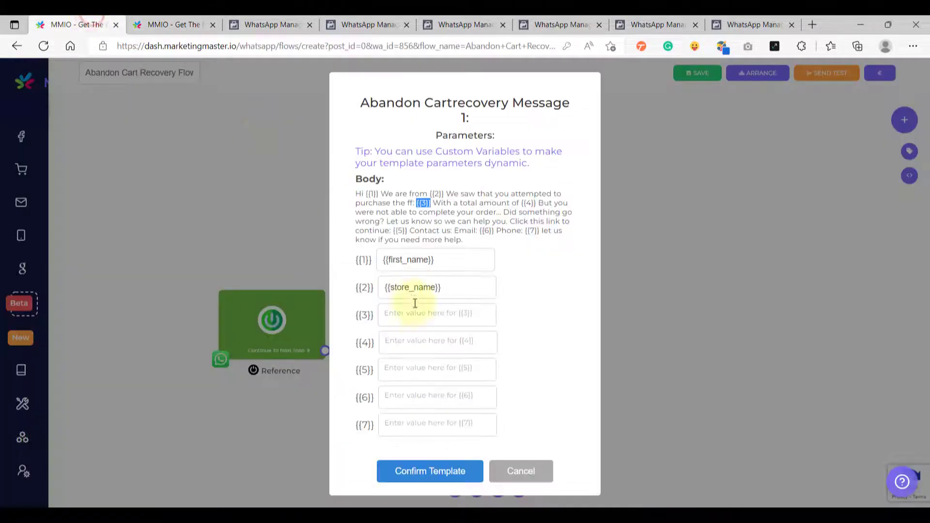
{"action": "left_click", "coordinate": [415, 312]}
{"action": "key", "text": "ctrl+v"}
{"action": "left_click", "coordinate": [520, 318]}
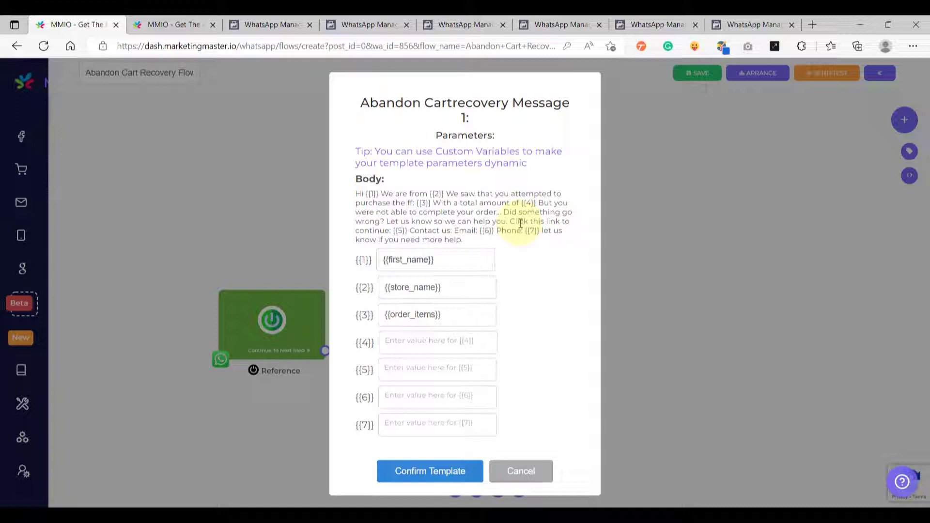
- Copy the order amount message variable from the notification form and set template parameter {{4}} to {{order_amount}}
{"action": "left_click_drag", "start_coordinate": [539, 202], "coordinate": [535, 203]}
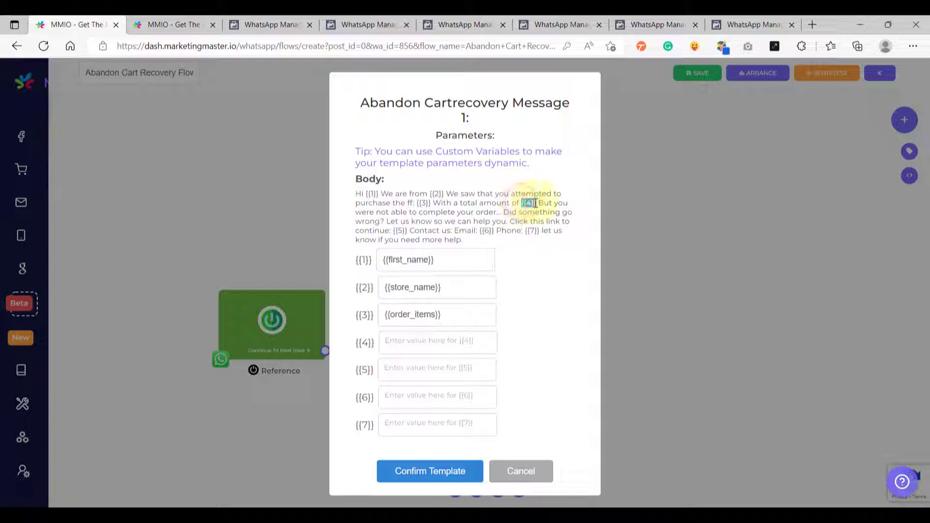
{"action": "left_click", "coordinate": [159, 24]}
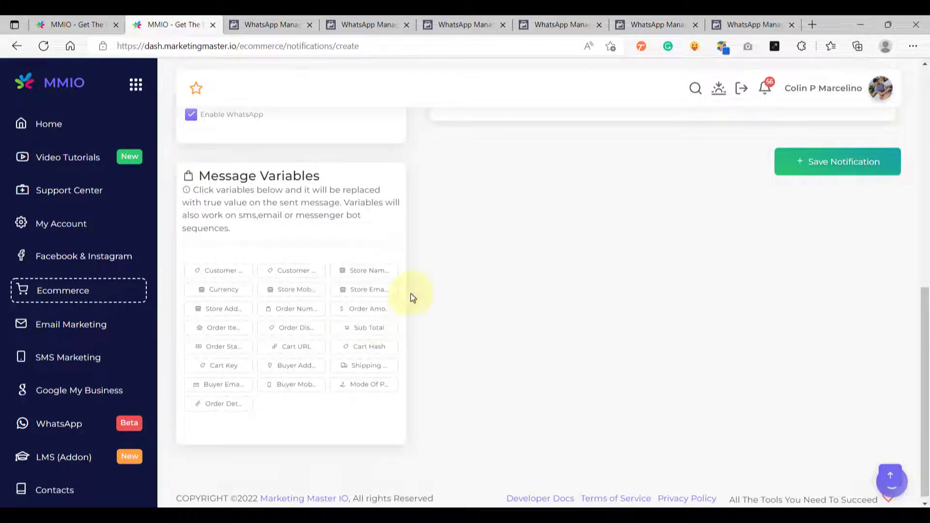
{"action": "left_click", "coordinate": [367, 314]}
{"action": "left_click", "coordinate": [63, 25]}
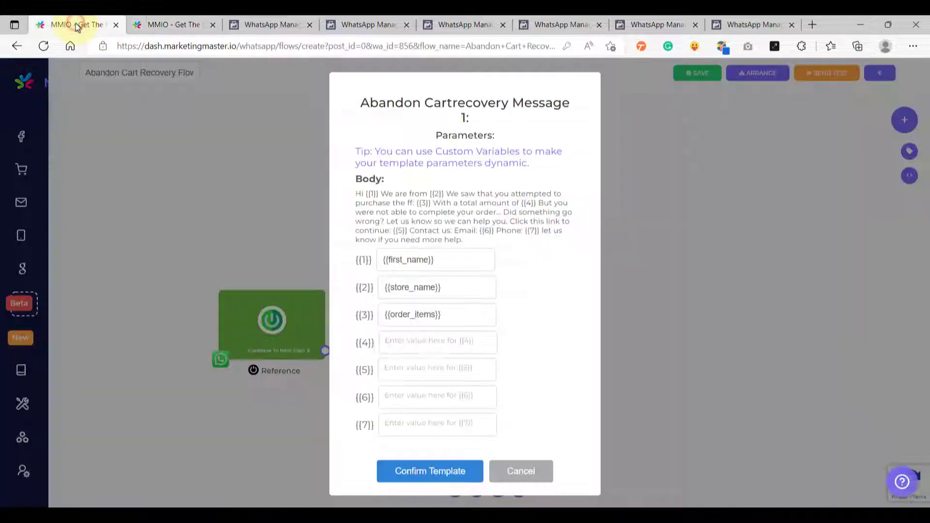
{"action": "left_click", "coordinate": [402, 344]}
{"action": "key", "text": "ctrl+v"}
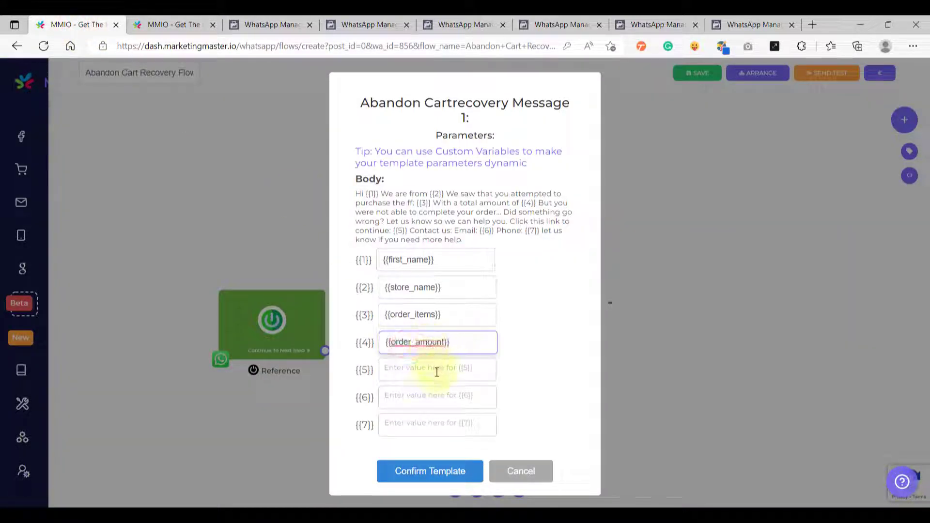
- Copy the Cart URL message variable from the notification form and set template parameter {{5}} to {{cart_url}}
{"action": "left_click", "coordinate": [438, 369]}
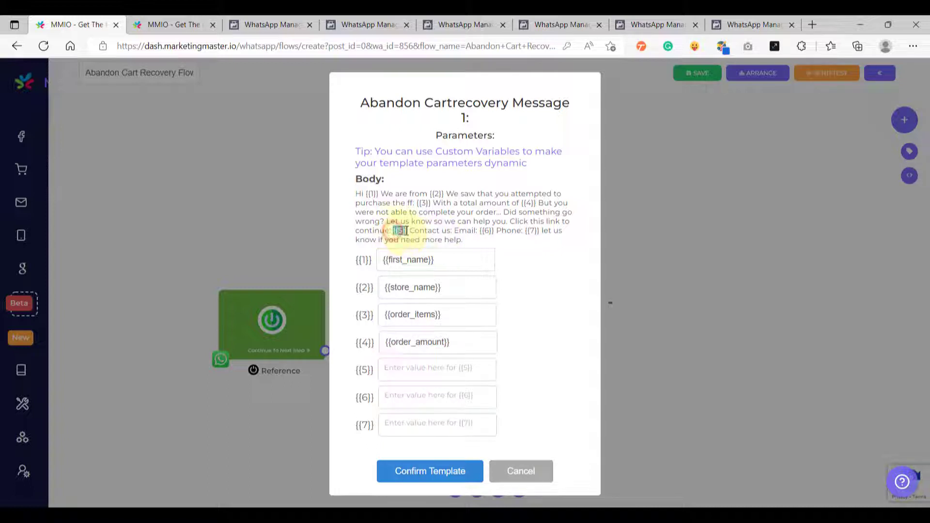
{"action": "left_click_drag", "start_coordinate": [407, 231], "coordinate": [408, 231]}
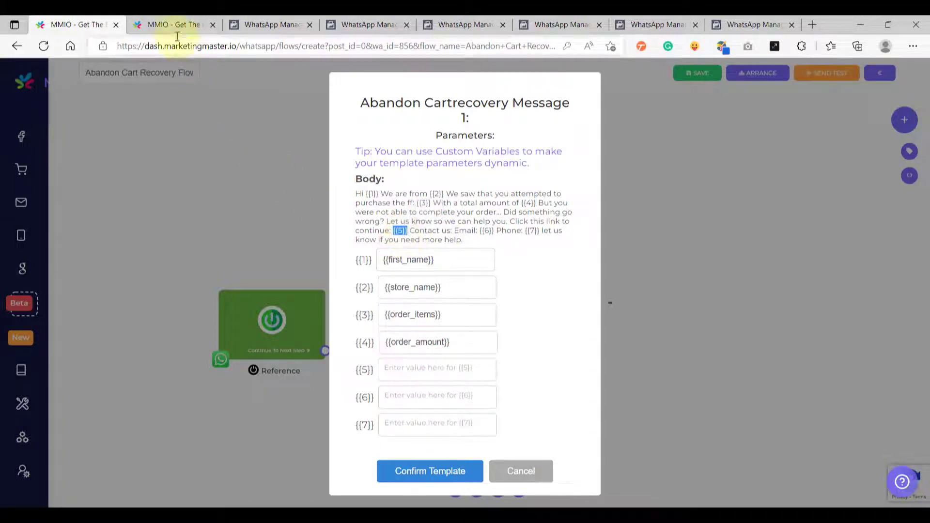
{"action": "left_click", "coordinate": [167, 24]}
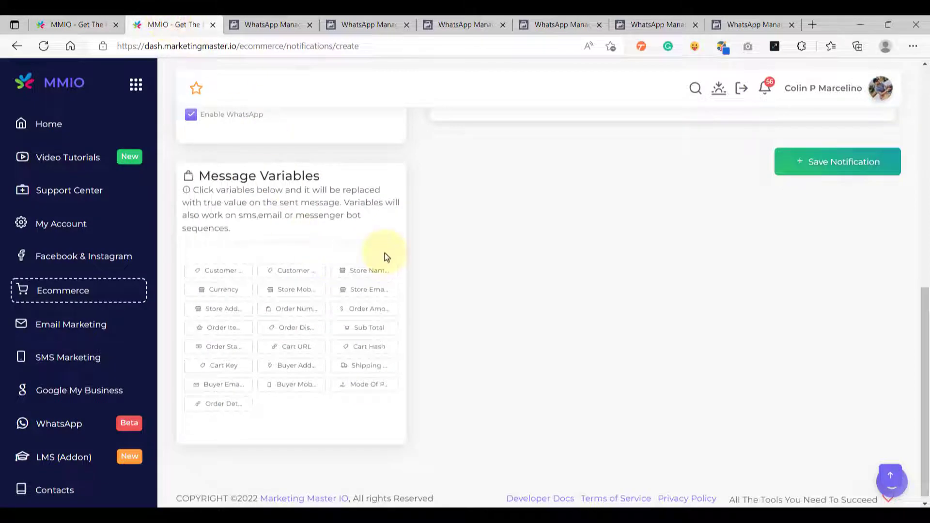
{"action": "left_click", "coordinate": [302, 348]}
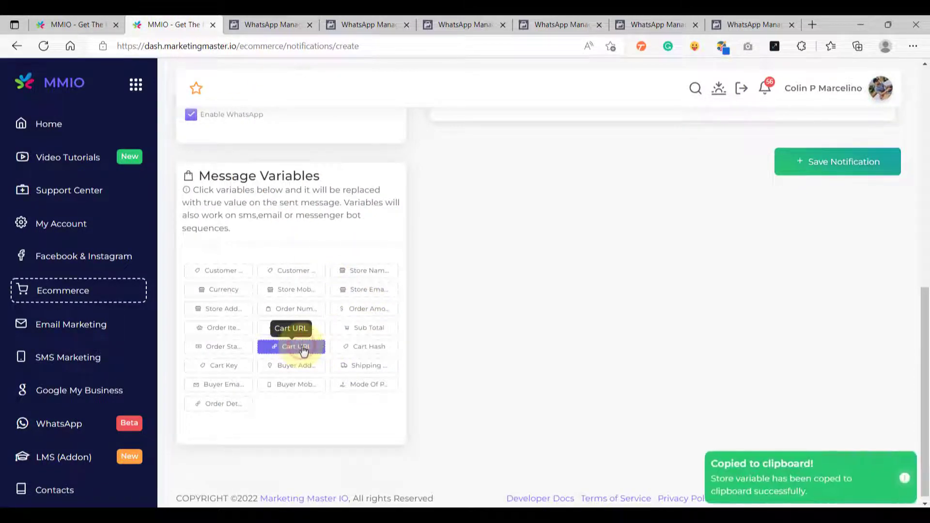
{"action": "left_click", "coordinate": [75, 24]}
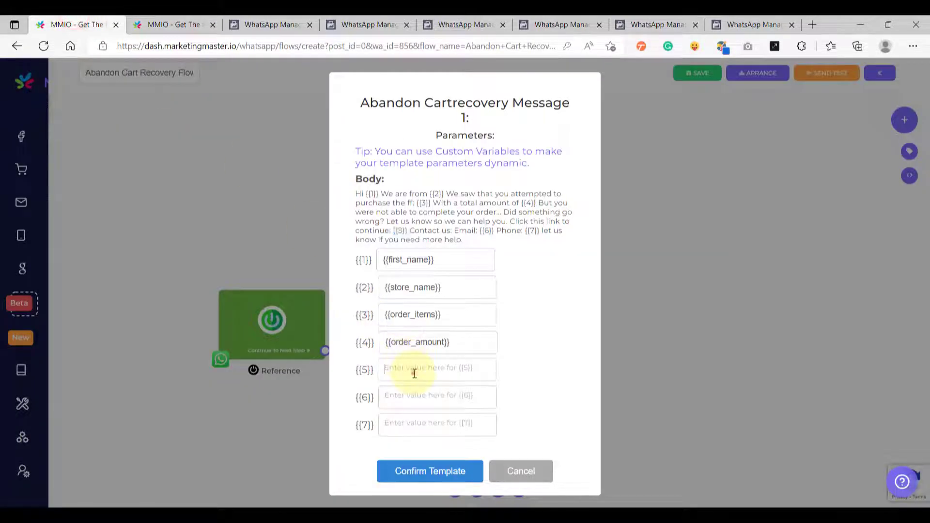
{"action": "key", "text": "ctrl+v"}
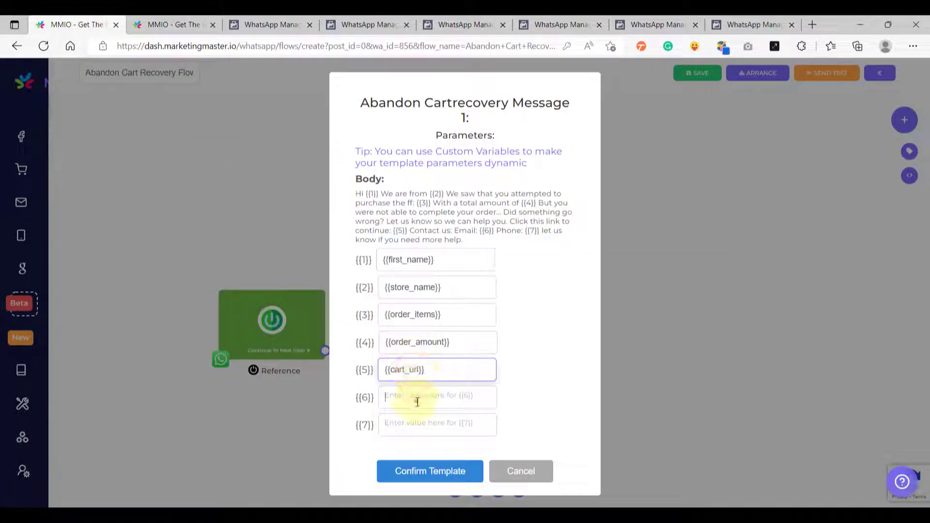
- Copy the store email message variable from the notification form and set template parameter {{6}} to {{store_email}}
{"action": "left_click", "coordinate": [417, 402]}
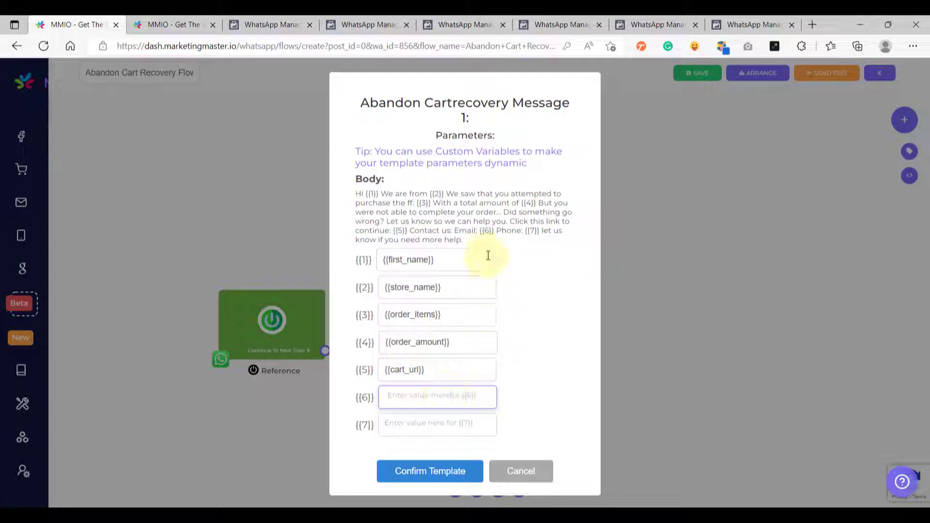
{"action": "double_click", "coordinate": [481, 230]}
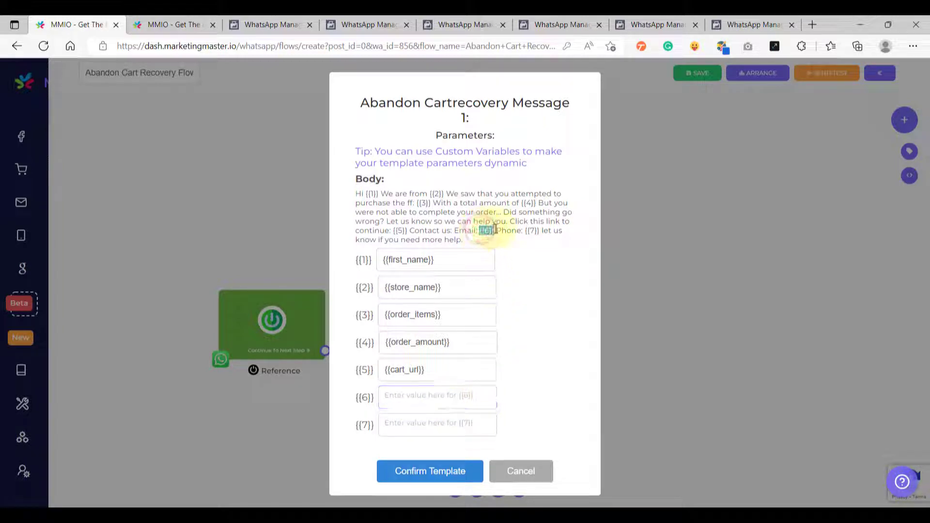
{"action": "double_click", "coordinate": [532, 230]}
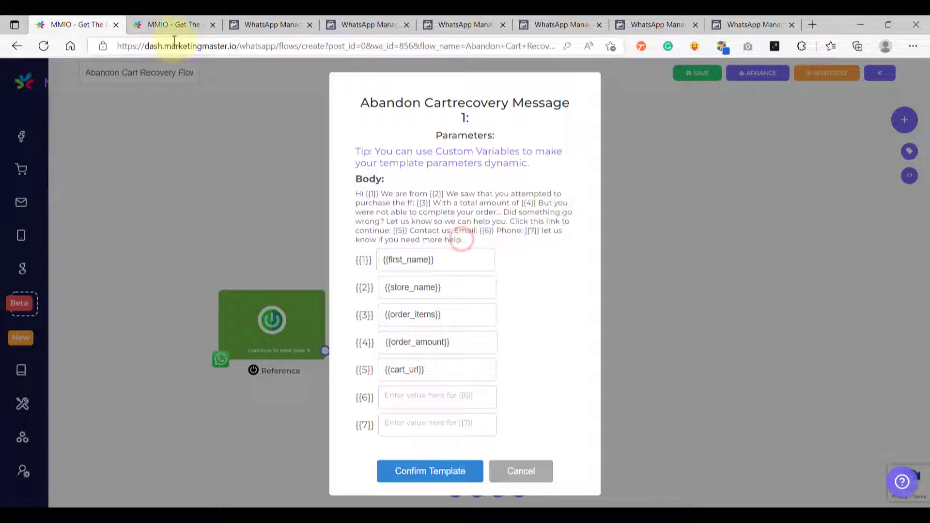
{"action": "left_click", "coordinate": [164, 25]}
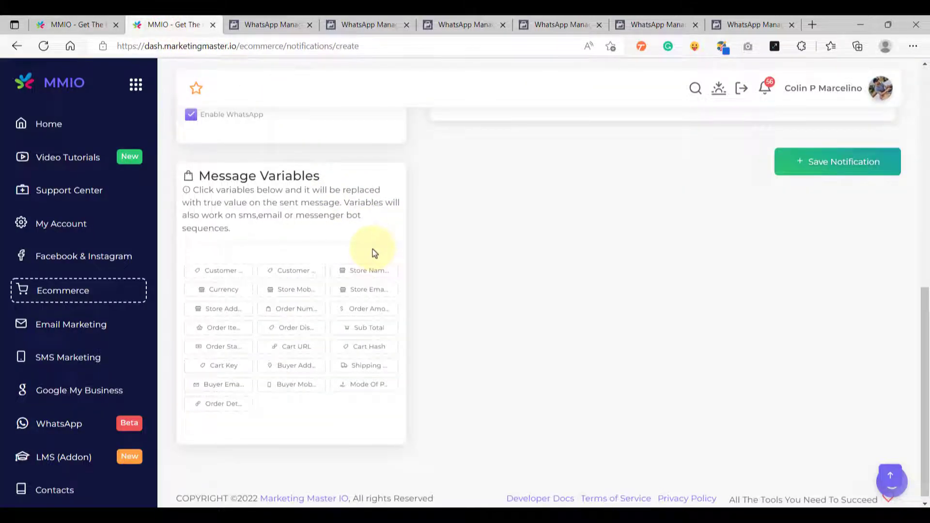
{"action": "left_click", "coordinate": [368, 290]}
{"action": "left_click", "coordinate": [78, 25]}
{"action": "left_click", "coordinate": [398, 395]}
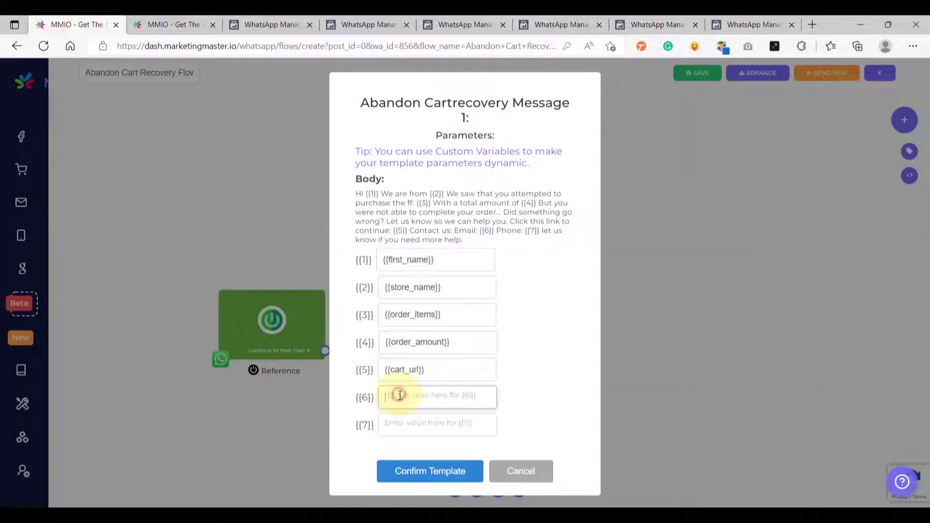
{"action": "key", "text": "ctrl+v"}
- Set template parameter {{7}} to {{store_mobile}}, copied from the store mobile message variable, and confirm the Abandon Cartrecovery Message 1 template
{"action": "left_click", "coordinate": [172, 25]}
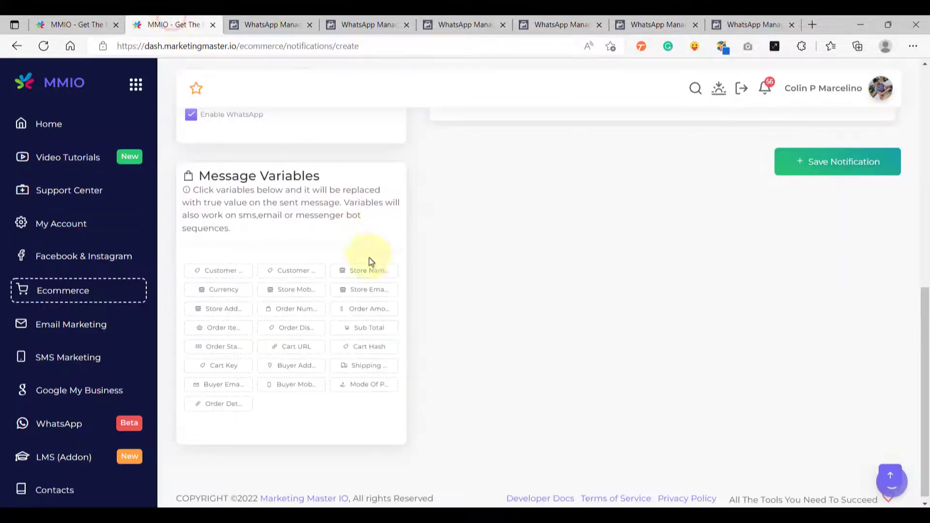
{"action": "left_click", "coordinate": [295, 290]}
{"action": "left_click", "coordinate": [78, 25]}
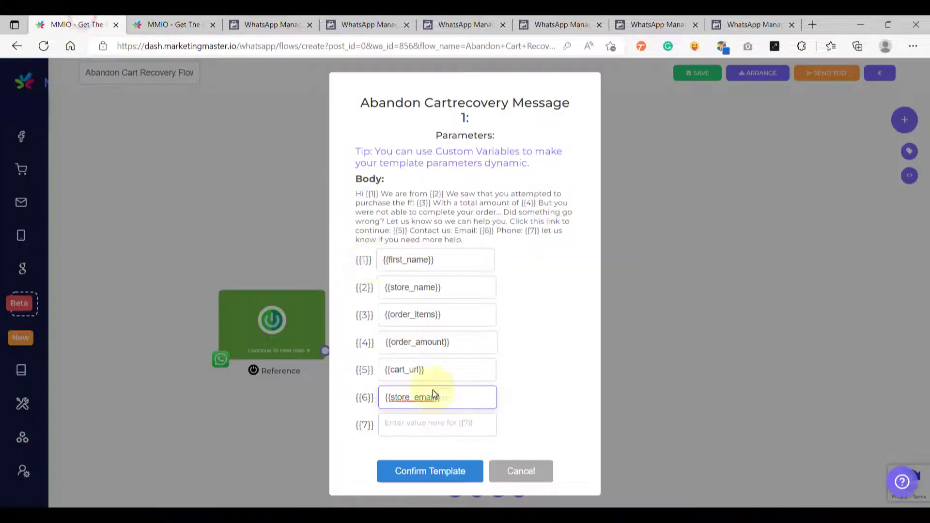
{"action": "left_click", "coordinate": [424, 422]}
{"action": "key", "text": "ctrl+v"}
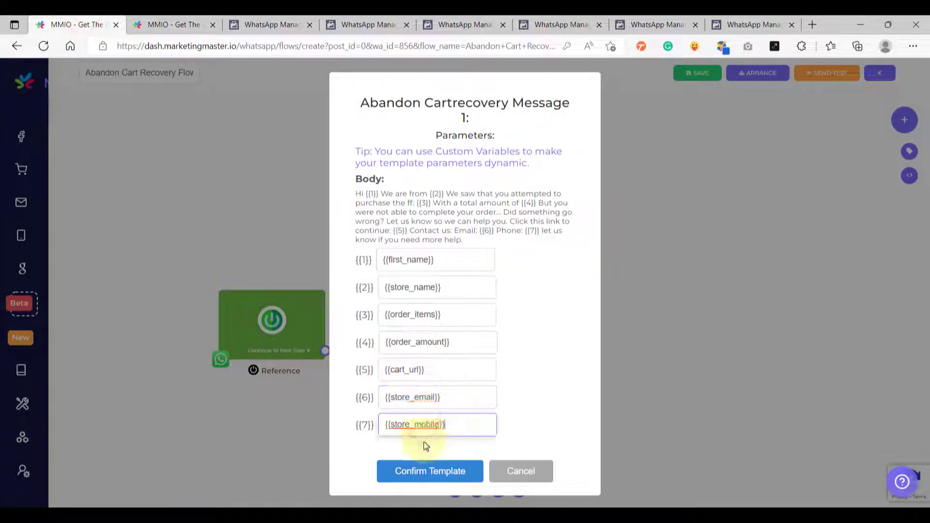
{"action": "left_click", "coordinate": [426, 472]}
- Reposition the Template#2 block on the flow canvas, above and to the right of the Reference block
{"action": "mouse_move", "coordinate": [469, 164]}
{"action": "left_mouse_down"}
{"action": "mouse_move", "coordinate": [483, 182]}
{"action": "mouse_move", "coordinate": [472, 166]}
{"action": "mouse_move", "coordinate": [473, 137]}
{"action": "mouse_move", "coordinate": [463, 161]}
{"action": "left_mouse_up"}
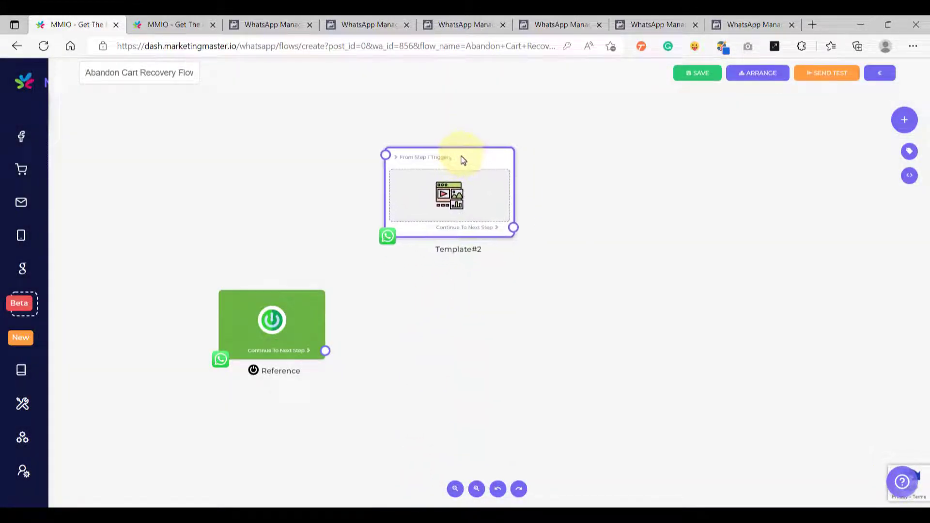
{"action": "scroll", "coordinate": [453, 199], "scroll_direction": "down", "scroll_amount": 3}
{"action": "left_click_drag", "start_coordinate": [540, 207], "coordinate": [485, 212]}
{"action": "left_click_drag", "start_coordinate": [299, 277], "coordinate": [275, 266]}
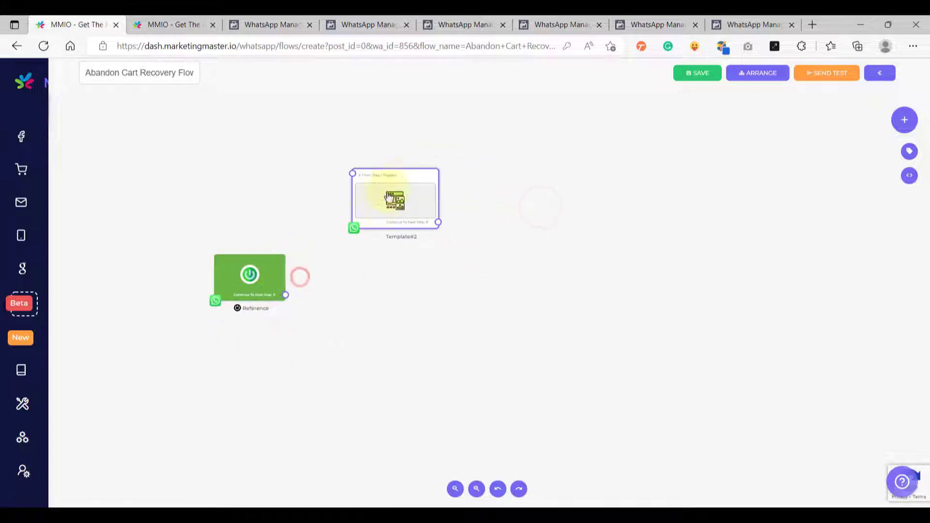
{"action": "left_click_drag", "start_coordinate": [388, 196], "coordinate": [377, 183]}
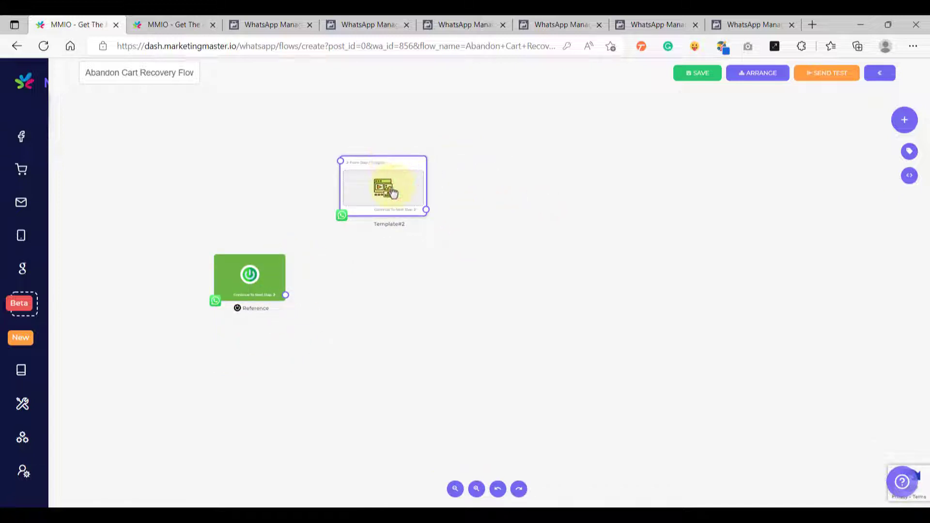
- Clone the Template#2 block and place the copy below it, slightly to the right
{"action": "right_click", "coordinate": [393, 193]}
{"action": "left_click", "coordinate": [417, 212]}
{"action": "mouse_move", "coordinate": [382, 182]}
{"action": "left_mouse_down"}
{"action": "mouse_move", "coordinate": [424, 253]}
{"action": "mouse_move", "coordinate": [411, 271]}
{"action": "left_mouse_up"}
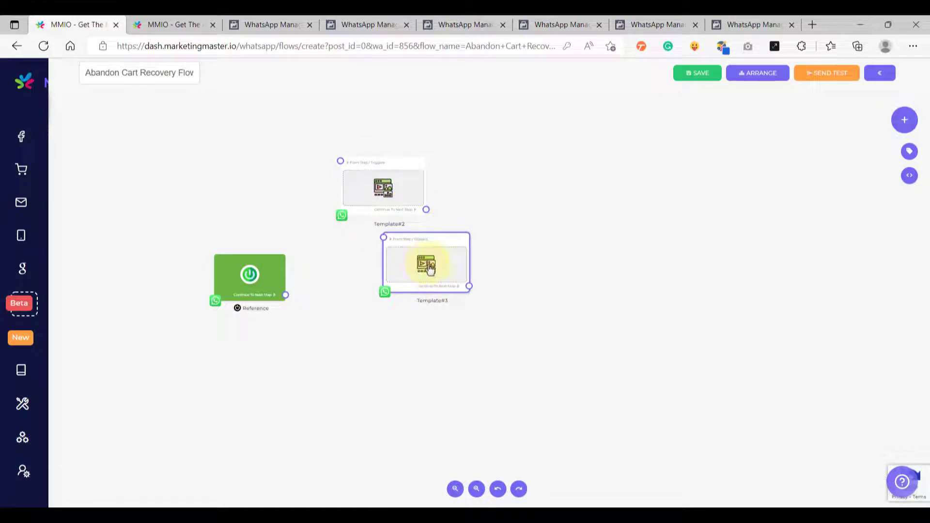
- Switch the Template#3 block to the Abandon Cartrecovery Message 2 (en_US) template and confirm it with its copied parameters
{"action": "double_click", "coordinate": [430, 268]}
{"action": "left_click", "coordinate": [445, 283]}
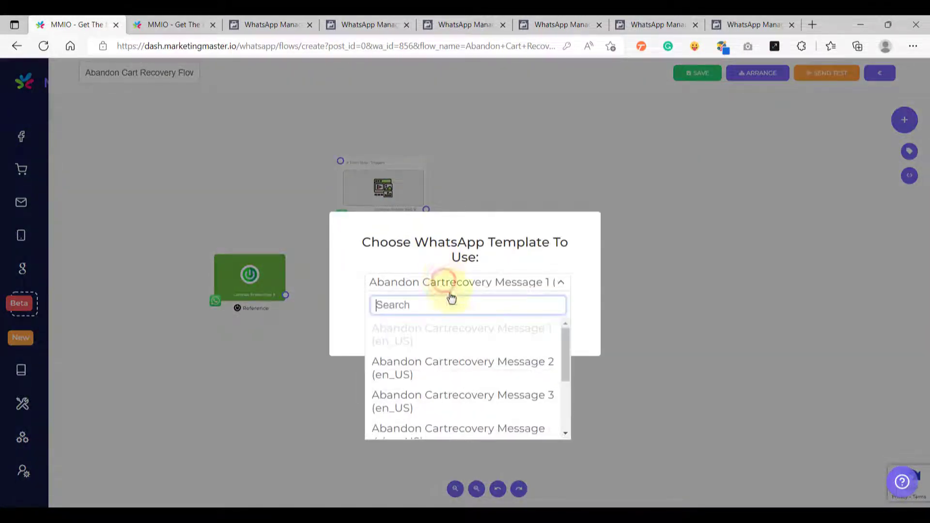
{"action": "left_click", "coordinate": [460, 371]}
{"action": "left_click", "coordinate": [427, 331]}
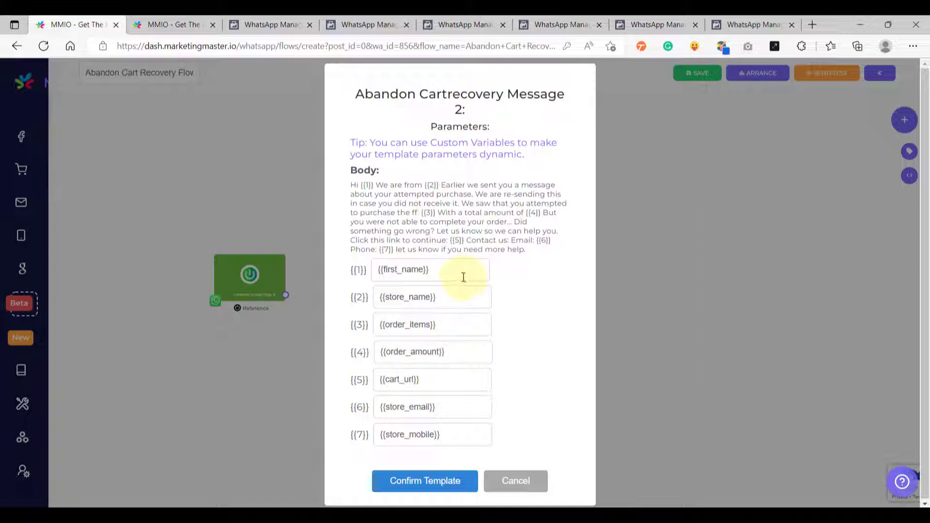
{"action": "left_click", "coordinate": [426, 481]}
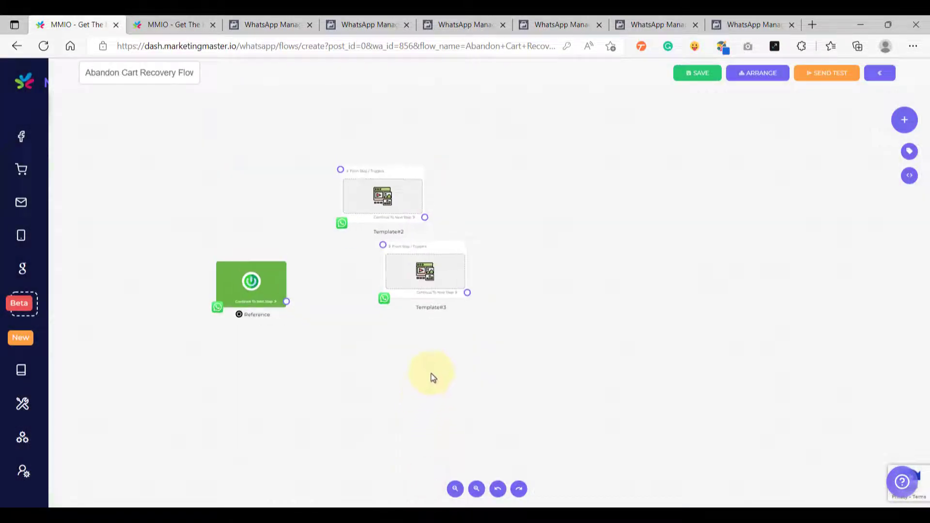
- Shift the Template#3 block to the right, then clone it and place the copy diagonally below it
{"action": "left_click_drag", "start_coordinate": [445, 245], "coordinate": [462, 246]}
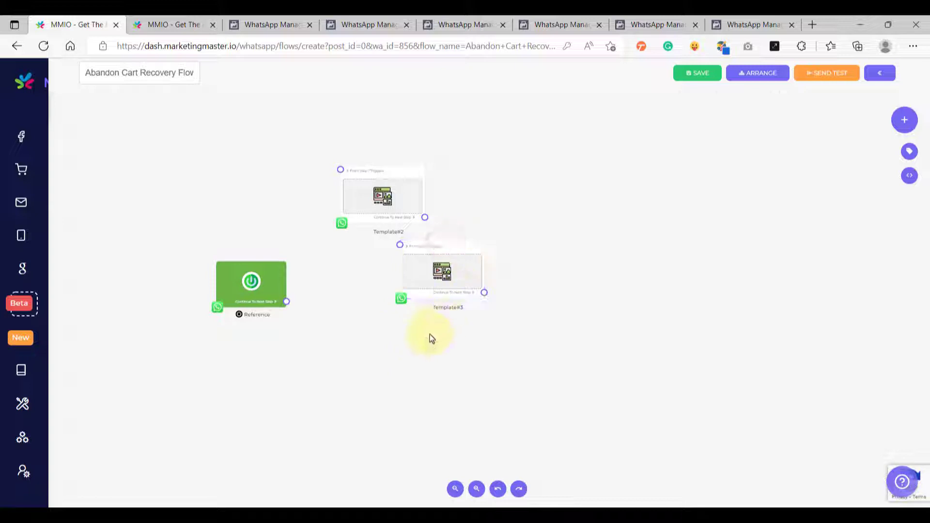
{"action": "left_click_drag", "start_coordinate": [435, 344], "coordinate": [442, 316]}
{"action": "left_click", "coordinate": [449, 241]}
{"action": "right_click", "coordinate": [448, 240]}
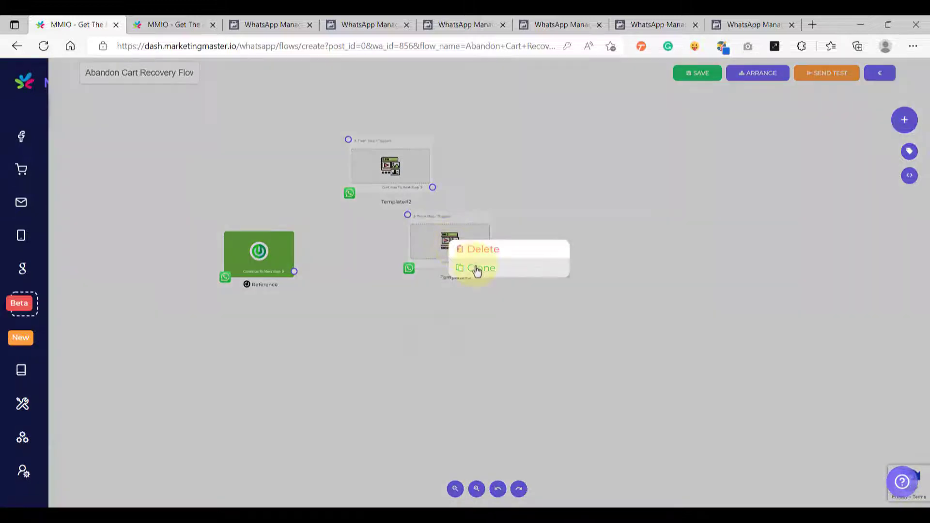
{"action": "left_click", "coordinate": [474, 265]}
{"action": "mouse_move", "coordinate": [460, 243]}
{"action": "left_mouse_down"}
{"action": "mouse_move", "coordinate": [466, 281]}
{"action": "mouse_move", "coordinate": [504, 304]}
{"action": "left_mouse_up"}
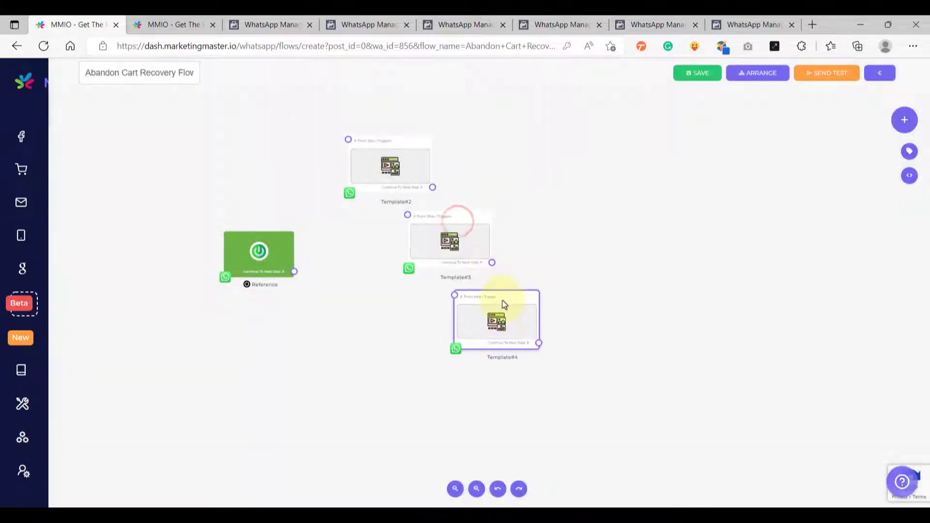
- Switch the Template#4 block to the Abandon Cartrecovery Message 3 (en_US) template and open its parameters
{"action": "double_click", "coordinate": [504, 327]}
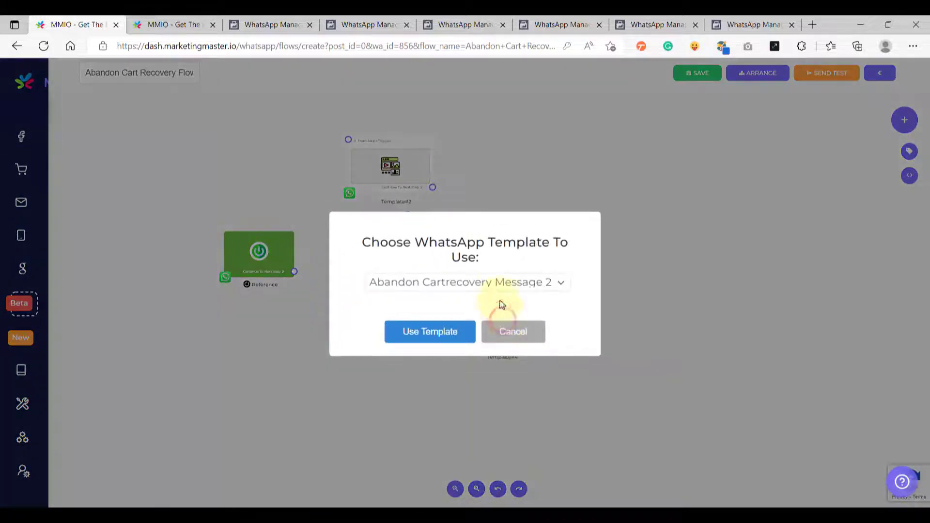
{"action": "left_click", "coordinate": [484, 282]}
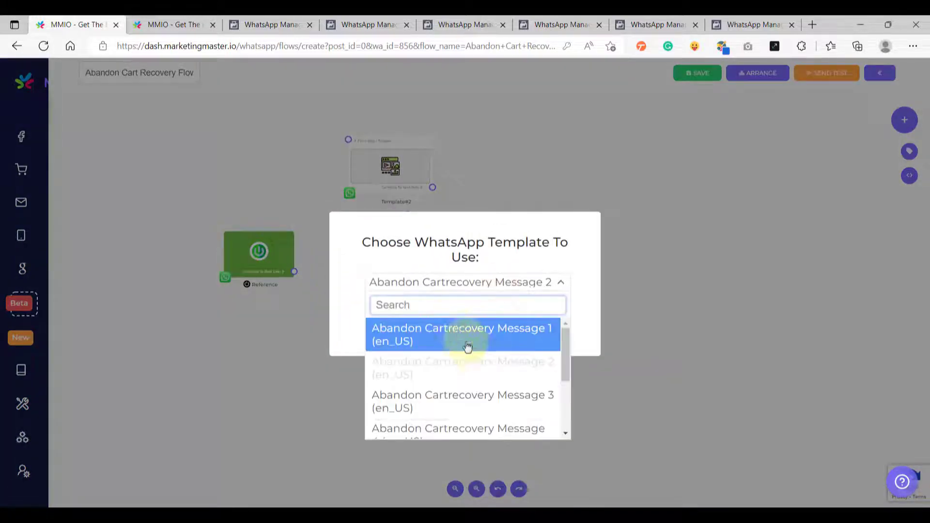
{"action": "left_click", "coordinate": [473, 404]}
{"action": "left_click", "coordinate": [423, 335]}
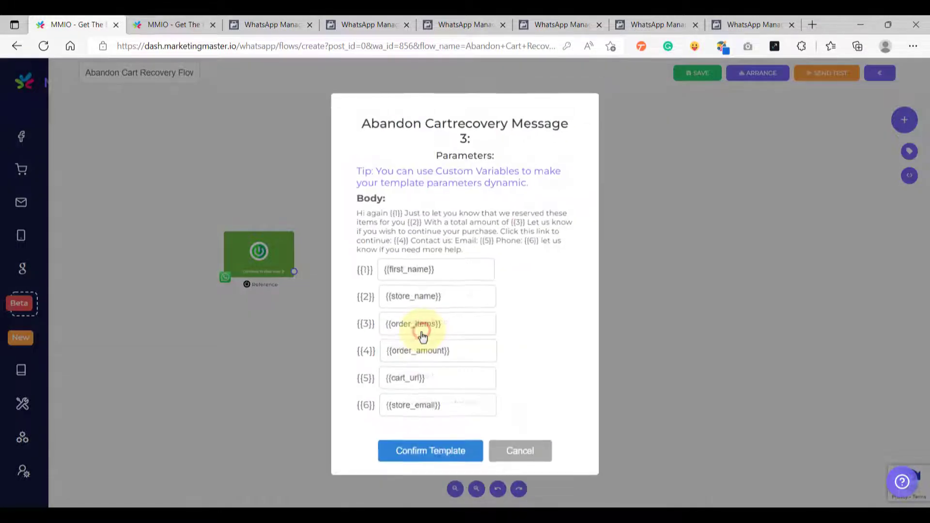
- Move the {{order_items}} variable from parameter {{3}} to parameter {{2}} of the Message 3 template, replacing the store name variable
{"action": "left_click", "coordinate": [463, 273]}
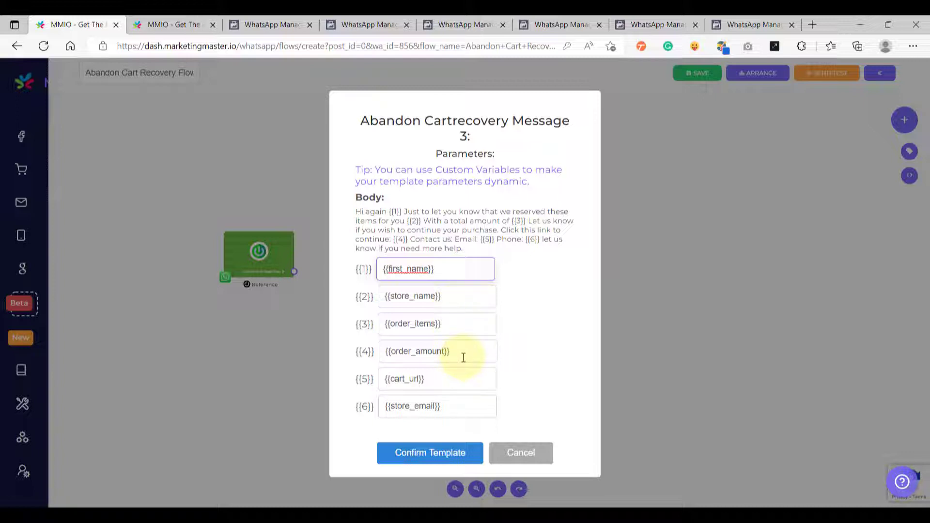
{"action": "double_click", "coordinate": [392, 212]}
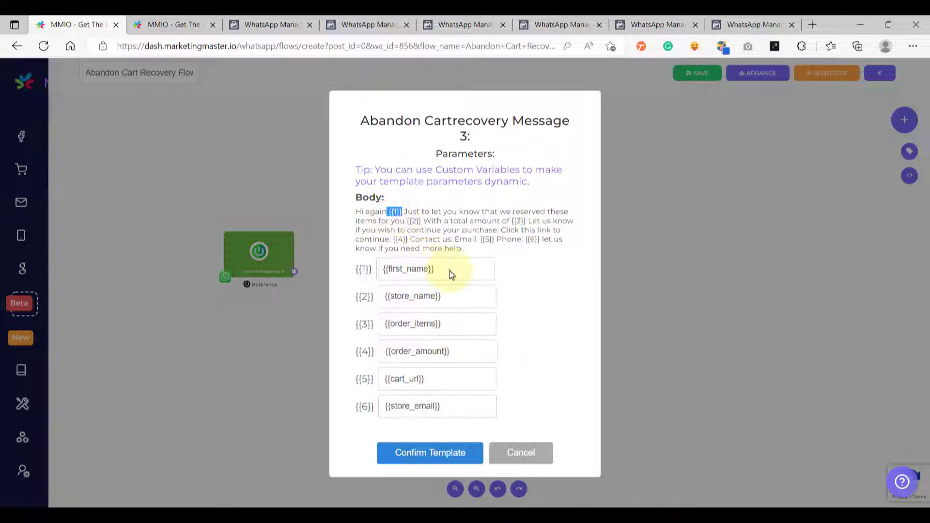
{"action": "left_click_drag", "start_coordinate": [449, 271], "coordinate": [379, 268]}
{"action": "left_click", "coordinate": [424, 228]}
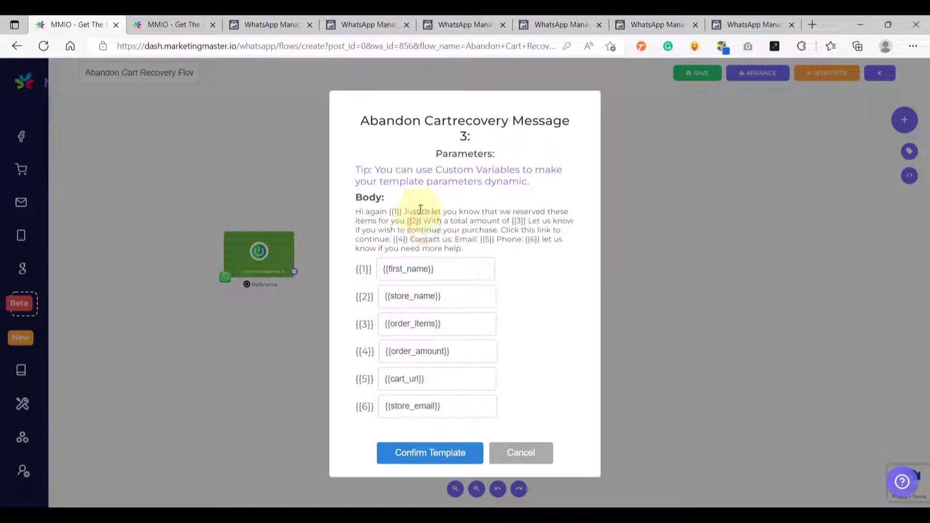
{"action": "left_click_drag", "start_coordinate": [404, 211], "coordinate": [520, 211]}
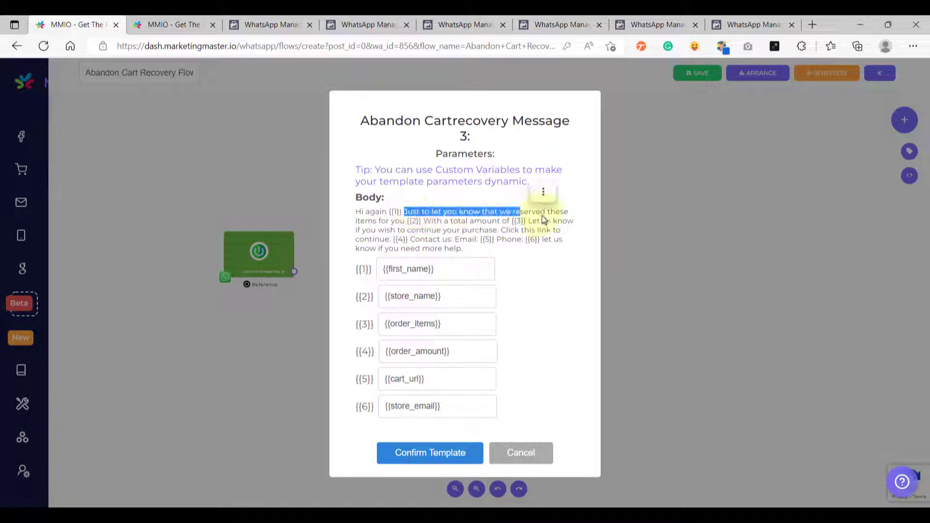
{"action": "double_click", "coordinate": [409, 221]}
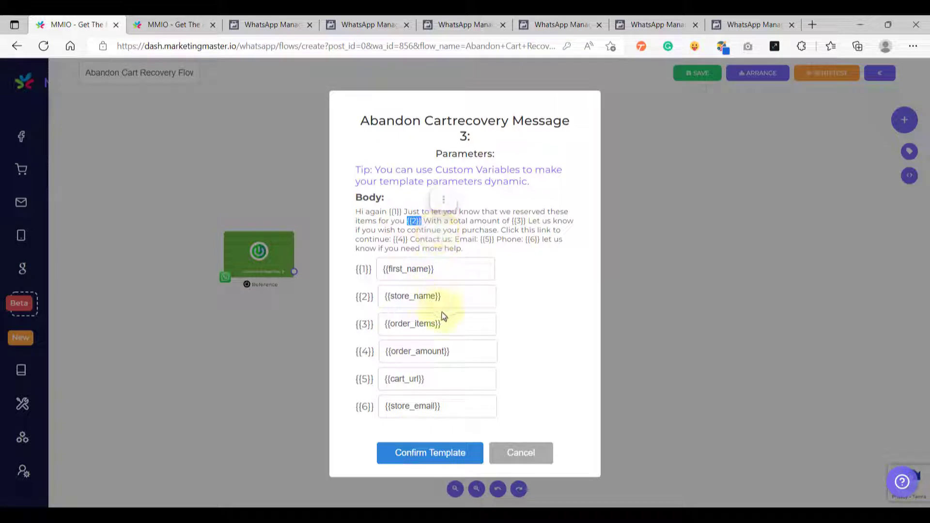
{"action": "triple_click", "coordinate": [459, 325]}
{"action": "key", "text": "ctrl+c"}
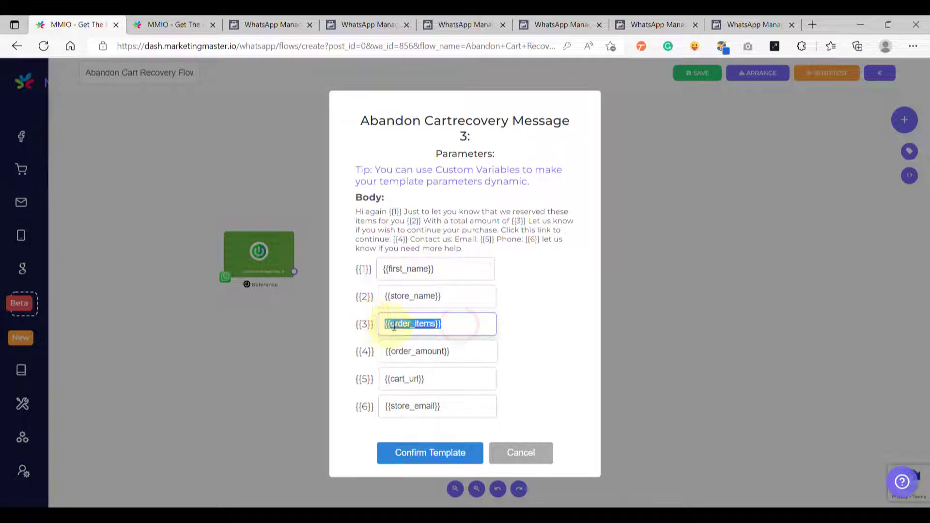
{"action": "key", "text": "BackSpace"}
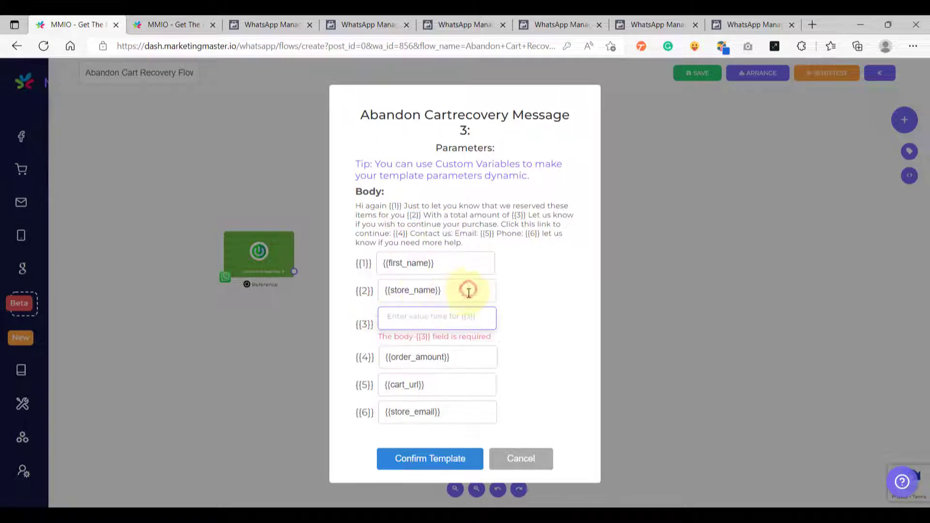
{"action": "triple_click", "coordinate": [467, 292]}
{"action": "key", "text": "BackSpace"}
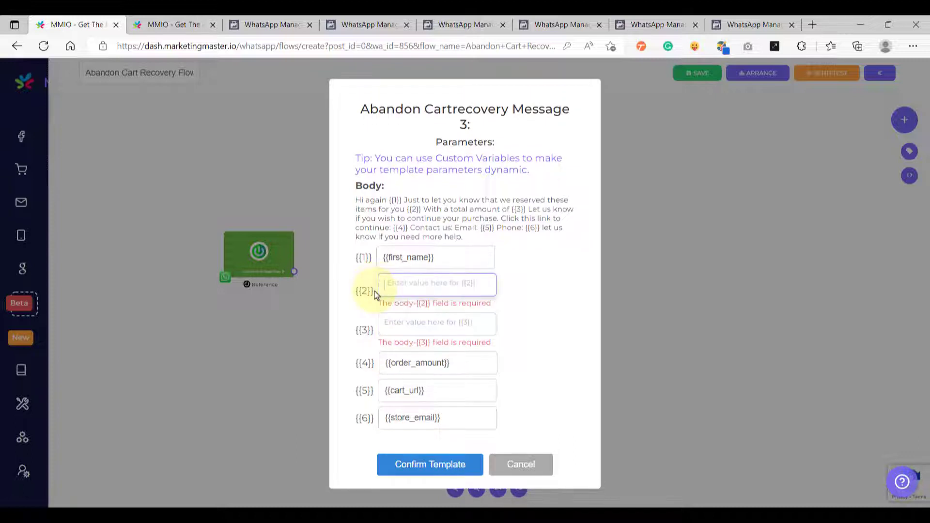
{"action": "key", "text": "ctrl+v"}
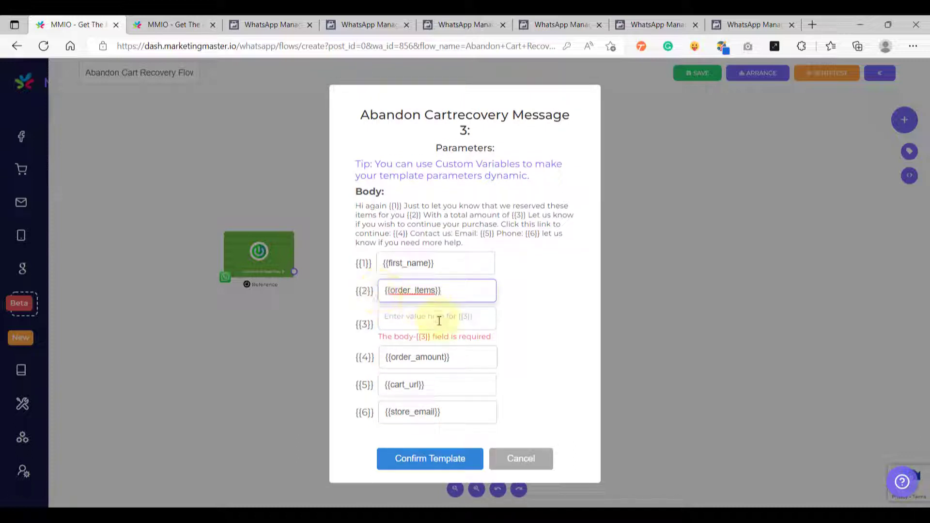
- Move the {{order_amount}} variable from parameter {{4}} into the empty parameter {{3}}
{"action": "double_click", "coordinate": [515, 215]}
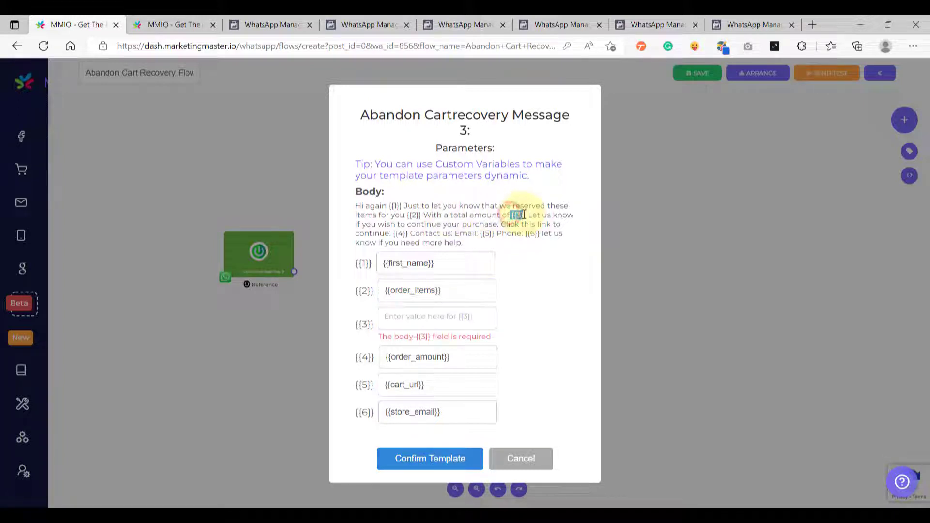
{"action": "left_click", "coordinate": [488, 213]}
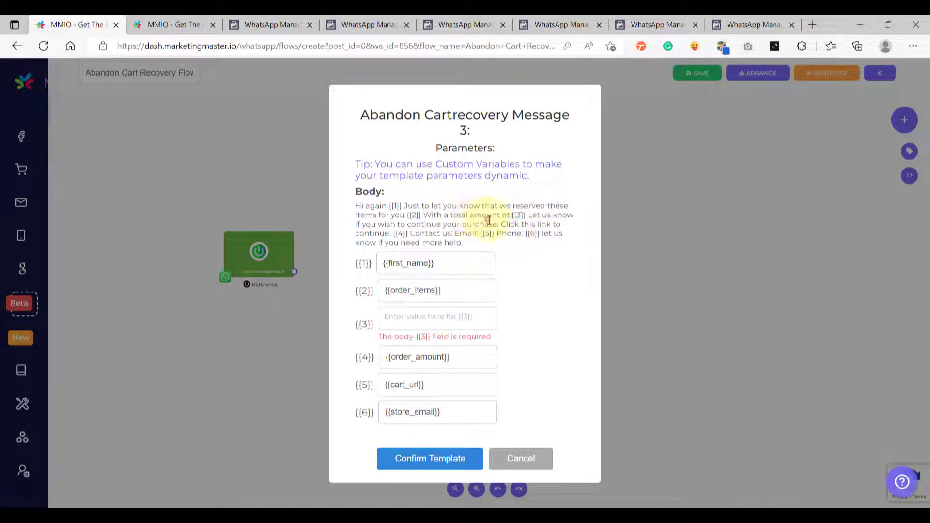
{"action": "triple_click", "coordinate": [478, 357]}
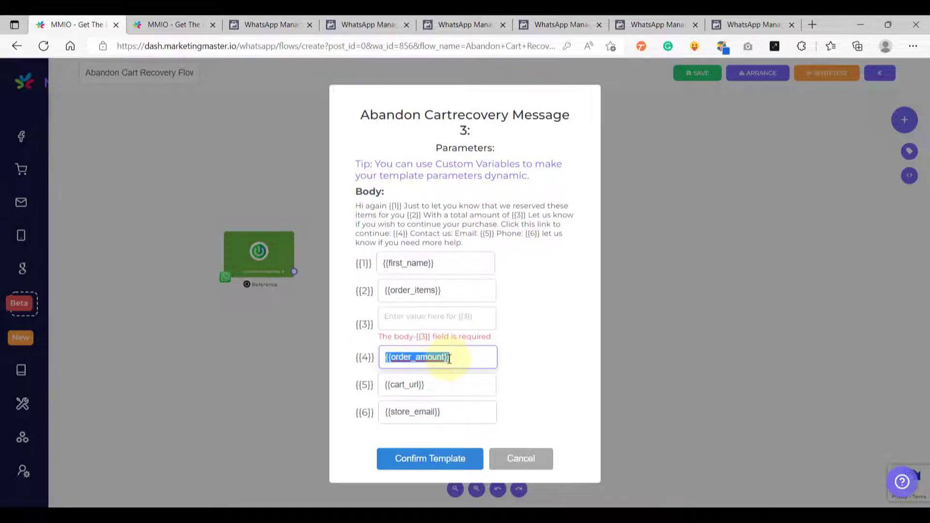
{"action": "key", "text": "ctrl+x"}
{"action": "left_click", "coordinate": [415, 315]}
{"action": "key", "text": "ctrl+v"}
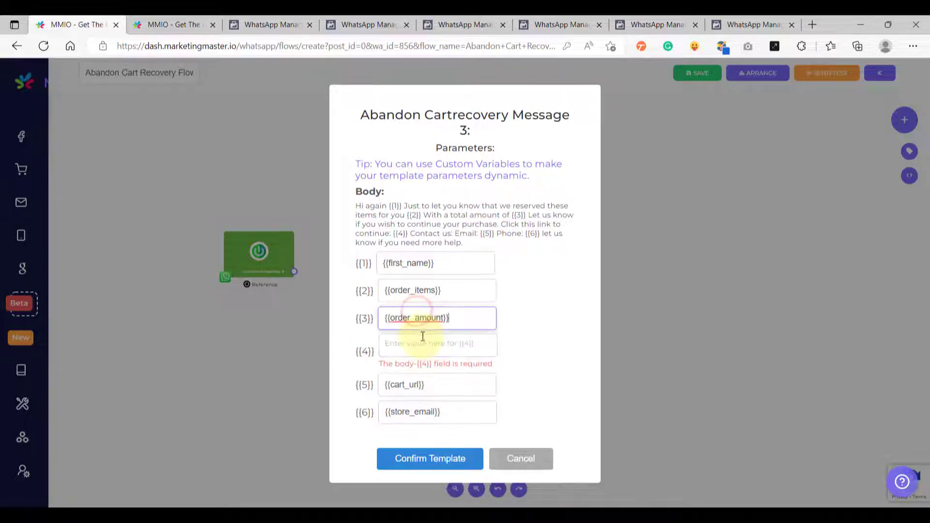
- Move the {{cart_url}} variable from parameter {{5}} into the empty parameter {{4}}
{"action": "left_click", "coordinate": [423, 335]}
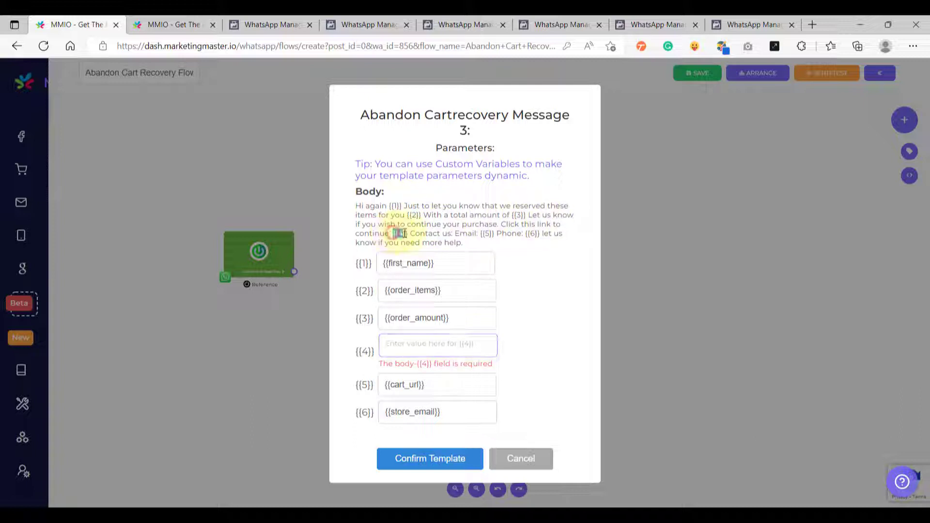
{"action": "left_click", "coordinate": [431, 388]}
{"action": "left_click_drag", "start_coordinate": [432, 388], "coordinate": [353, 387]}
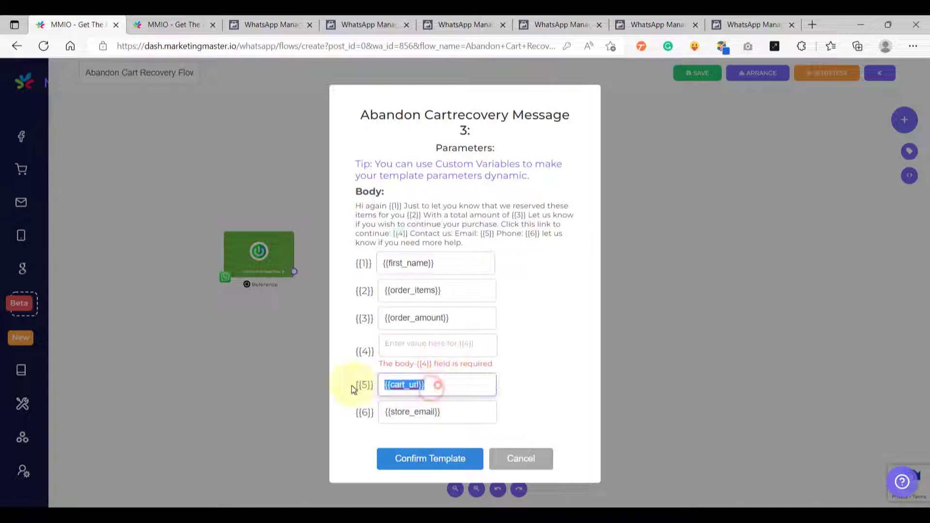
{"action": "key", "text": "ctrl+x"}
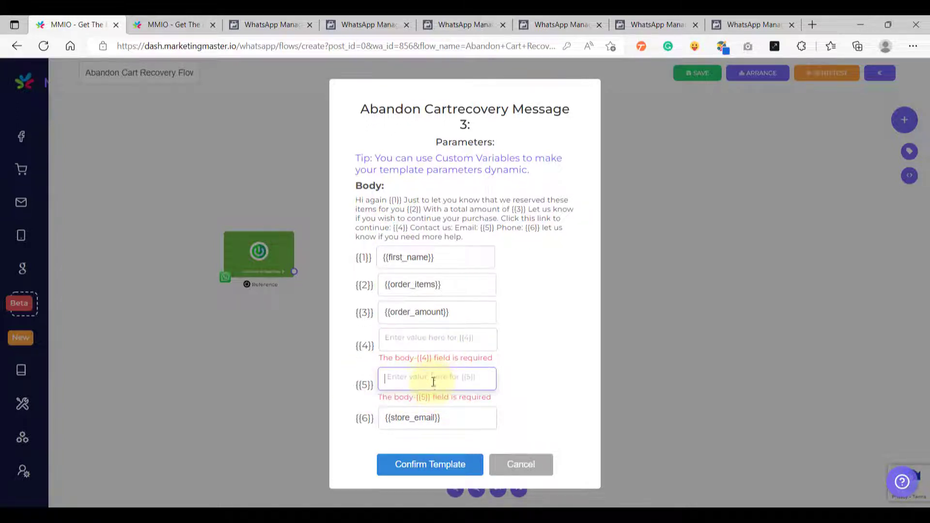
{"action": "left_click", "coordinate": [418, 343]}
{"action": "key", "text": "ctrl+v"}
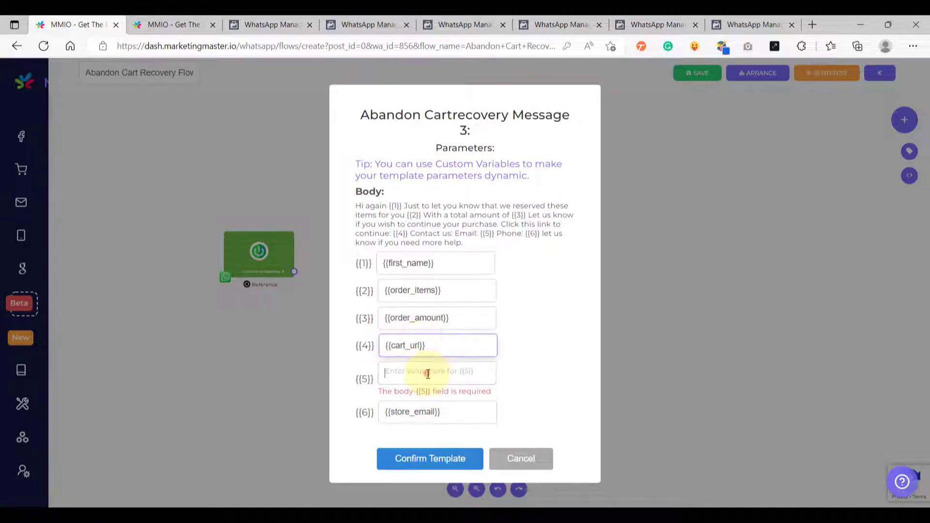
- Move the {{store_email}} variable from parameter {{6}} into the empty parameter {{5}}
{"action": "left_click", "coordinate": [498, 329]}
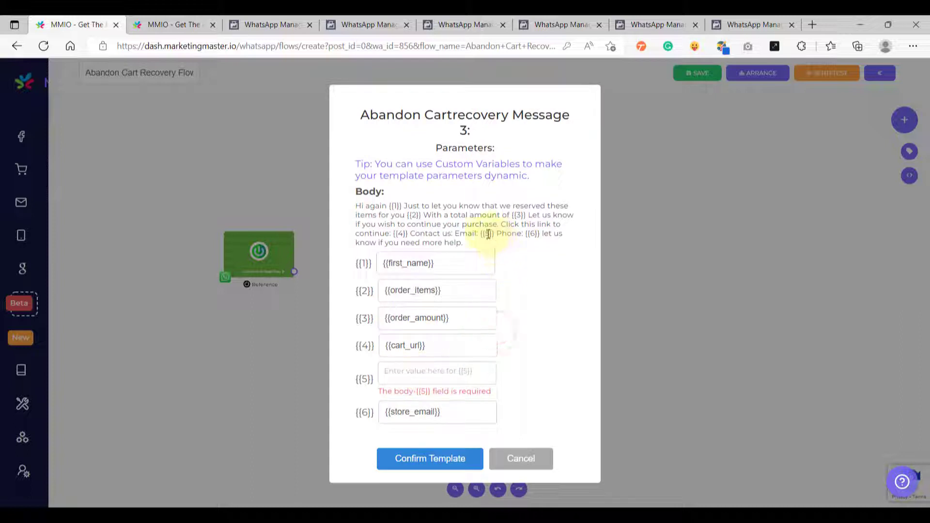
{"action": "left_click_drag", "start_coordinate": [480, 233], "coordinate": [537, 233]}
{"action": "left_click_drag", "start_coordinate": [480, 233], "coordinate": [493, 233]}
{"action": "left_click", "coordinate": [453, 410]}
{"action": "key", "text": "ctrl+a"}
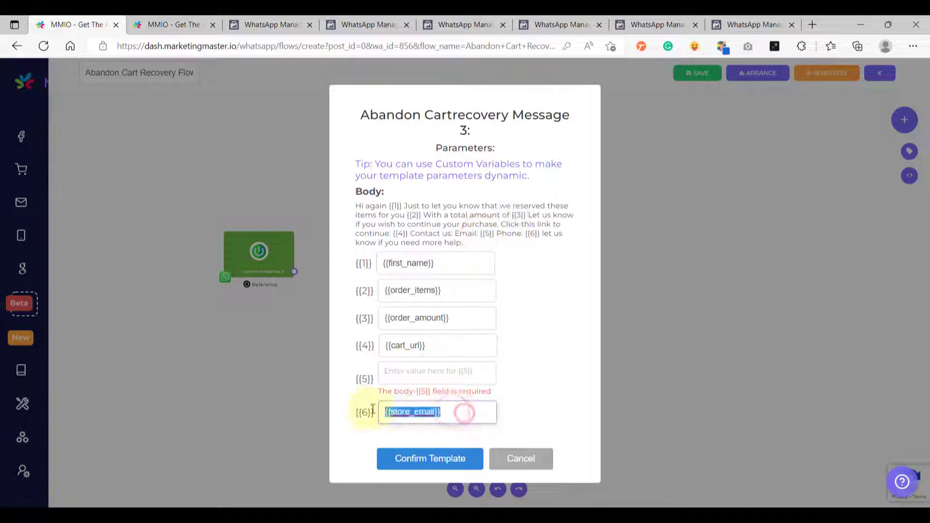
{"action": "key", "text": "BackSpace"}
{"action": "left_click", "coordinate": [416, 373]}
{"action": "key", "text": "ctrl+v"}
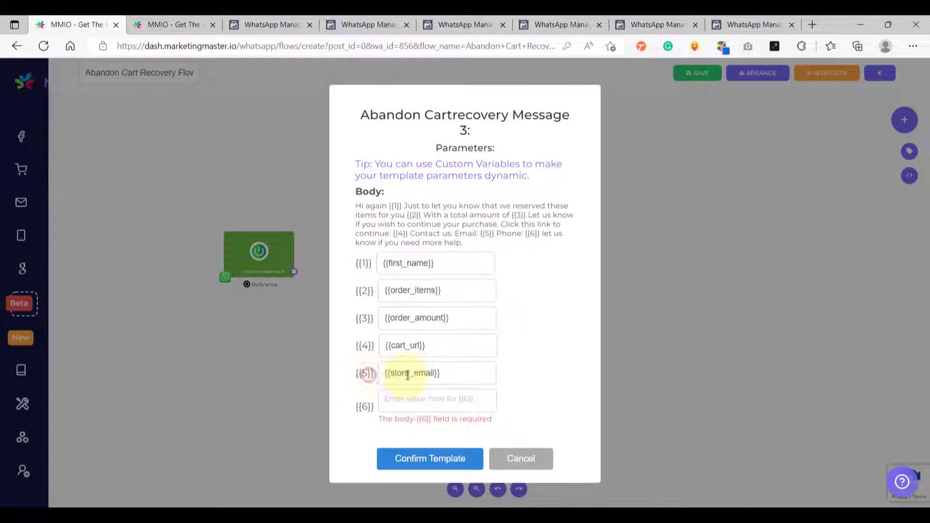
- Copy the store mobile variable from the shop notification's message variables into parameter {{6}} as {{store_mobile}}, and confirm the template
{"action": "left_click", "coordinate": [145, 24]}
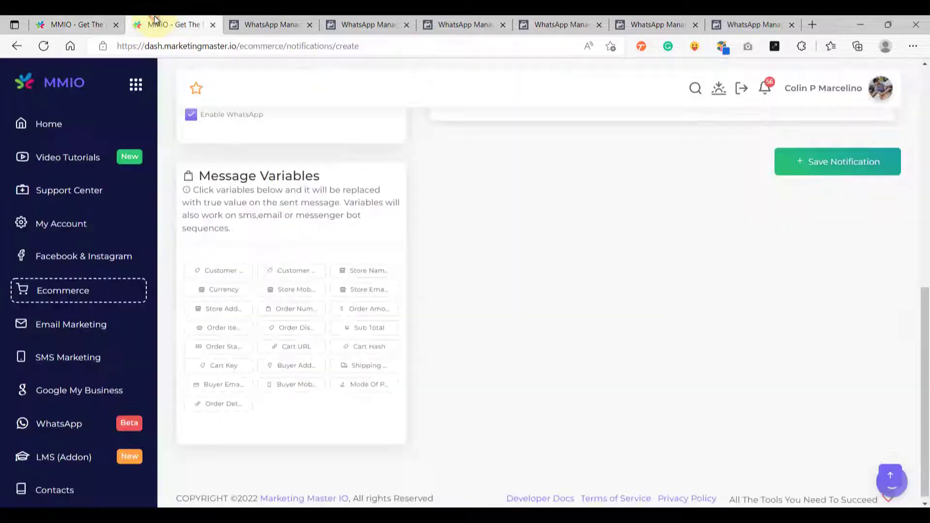
{"action": "left_click", "coordinate": [290, 289]}
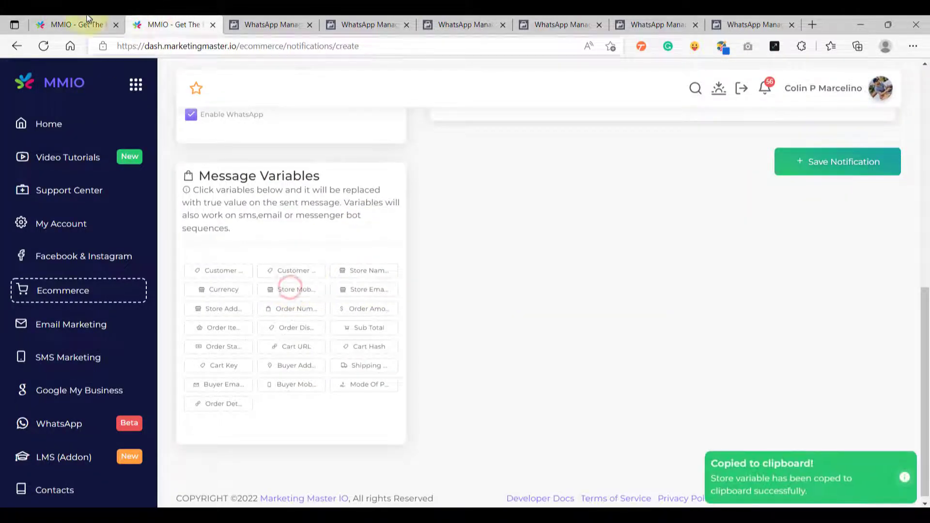
{"action": "left_click", "coordinate": [85, 22]}
{"action": "left_click", "coordinate": [429, 402]}
{"action": "key", "text": "ctrl+v"}
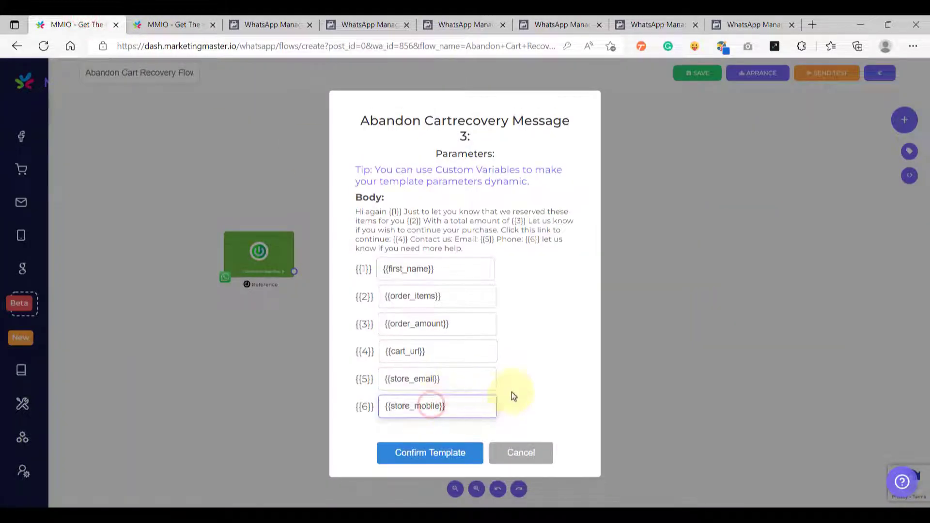
{"action": "left_click", "coordinate": [543, 379]}
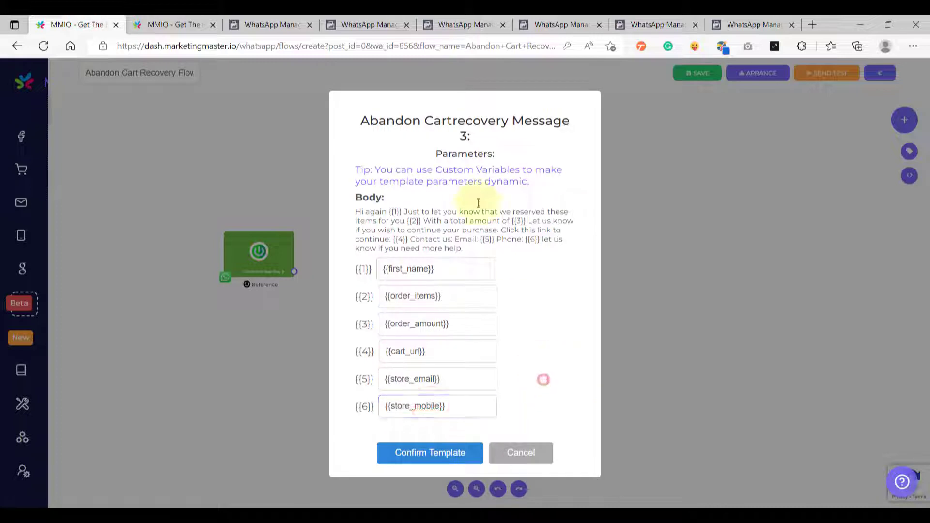
{"action": "left_click", "coordinate": [410, 452]}
- Clone the Template#4 block and place the copy diagonally below it, to the right
{"action": "scroll", "coordinate": [375, 407], "scroll_direction": "down", "scroll_amount": 2}
{"action": "mouse_move", "coordinate": [378, 405]}
{"action": "left_mouse_down"}
{"action": "mouse_move", "coordinate": [328, 347]}
{"action": "mouse_move", "coordinate": [413, 327]}
{"action": "left_mouse_up"}
{"action": "scroll", "coordinate": [402, 346], "scroll_direction": "up", "scroll_amount": 1}
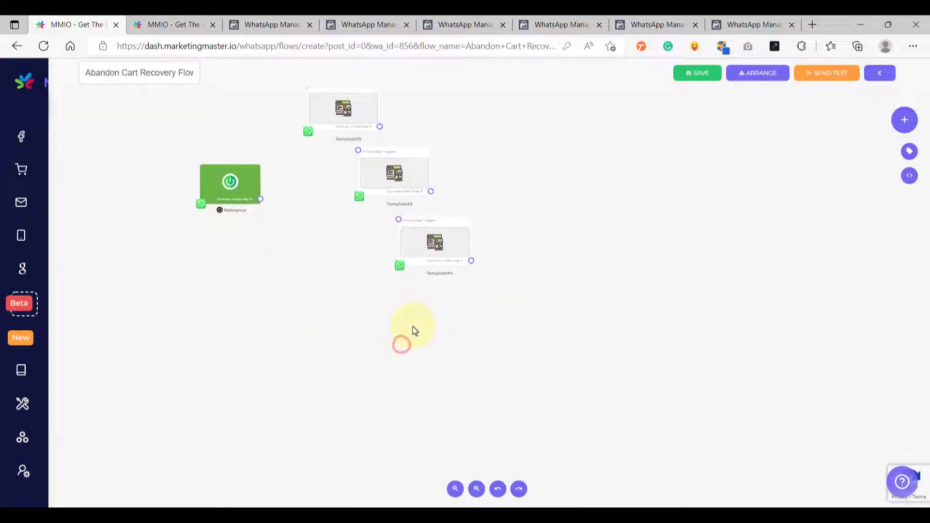
{"action": "right_click", "coordinate": [434, 242]}
{"action": "left_click", "coordinate": [458, 268]}
{"action": "mouse_move", "coordinate": [437, 228]}
{"action": "left_mouse_down"}
{"action": "mouse_move", "coordinate": [480, 272]}
{"action": "mouse_move", "coordinate": [490, 303]}
{"action": "mouse_move", "coordinate": [484, 288]}
{"action": "left_mouse_up"}
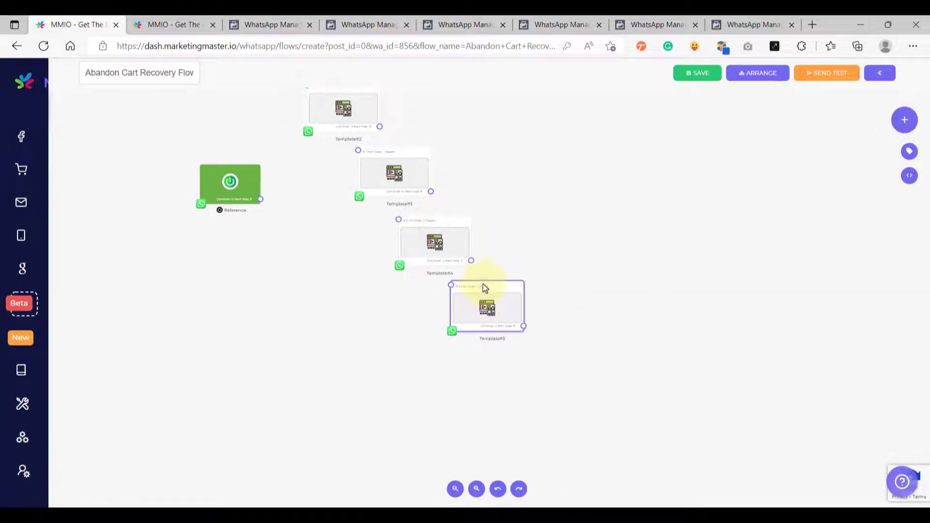
- Switch the Template#5 block to the Abandon Cartrecovery Message 4 (en_US) template and open its parameters
{"action": "double_click", "coordinate": [490, 315]}
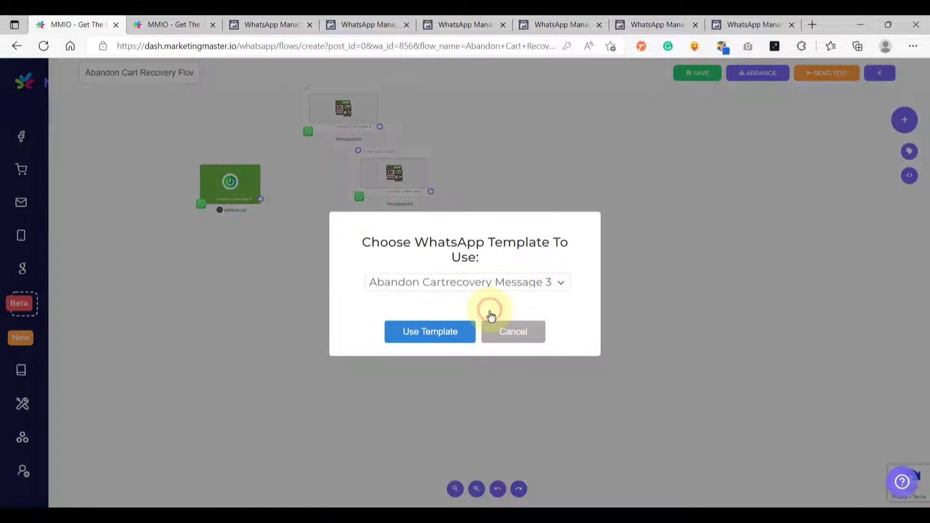
{"action": "left_click", "coordinate": [486, 283]}
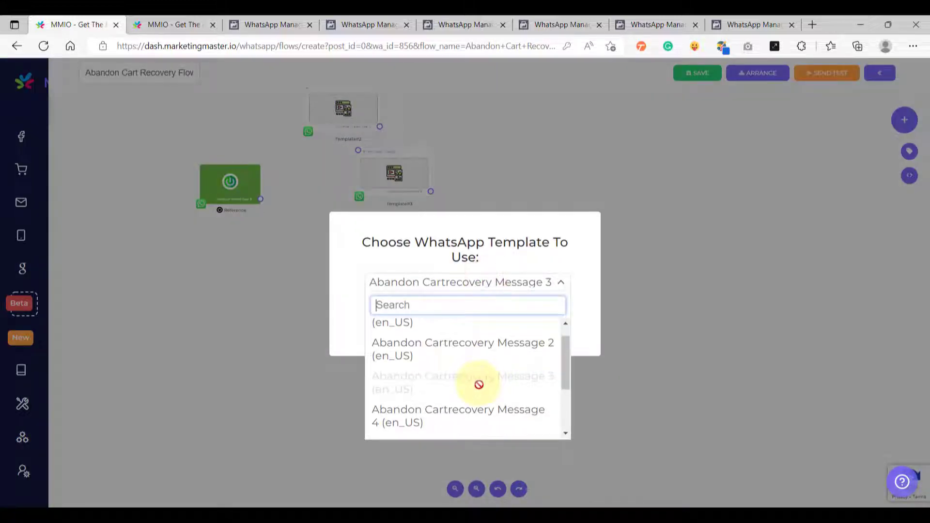
{"action": "scroll", "coordinate": [477, 384], "scroll_direction": "down", "scroll_amount": 1}
{"action": "left_click", "coordinate": [445, 401]}
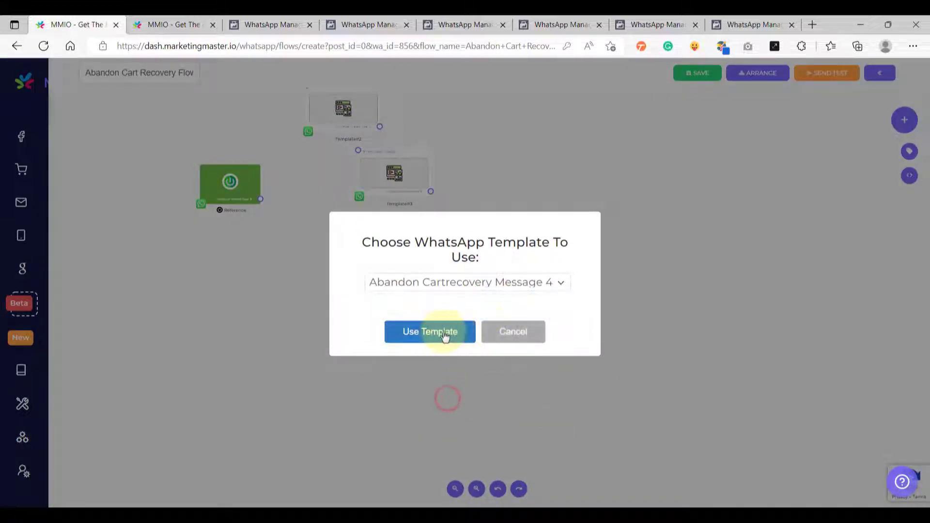
{"action": "left_click", "coordinate": [435, 332]}
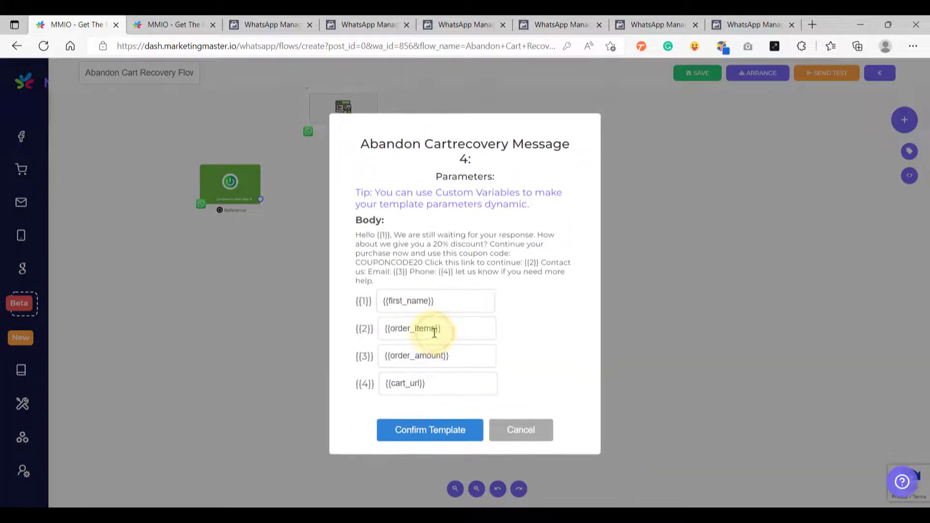
- Move the {{cart_url}} variable from parameter {{4}} to parameter {{2}} of the Message 4 template, replacing the order items variable
{"action": "left_click", "coordinate": [453, 301]}
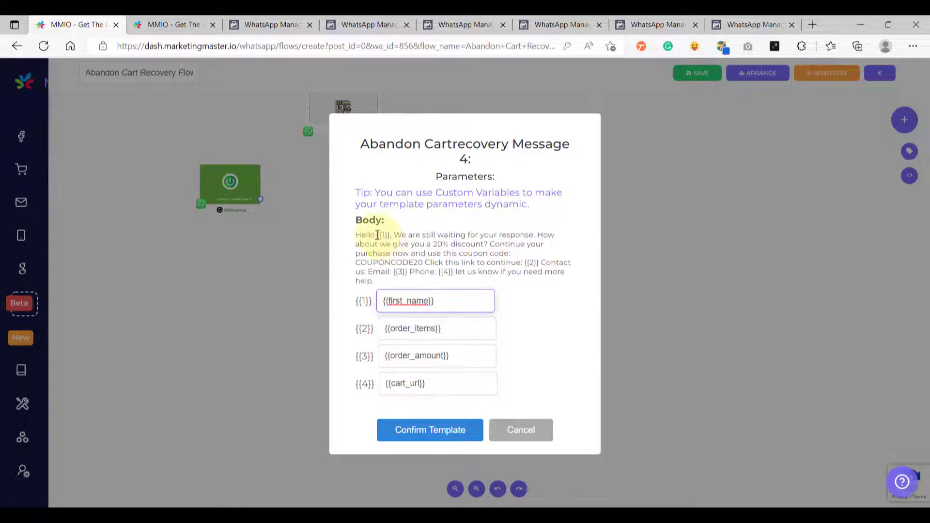
{"action": "left_click_drag", "start_coordinate": [375, 234], "coordinate": [393, 234]}
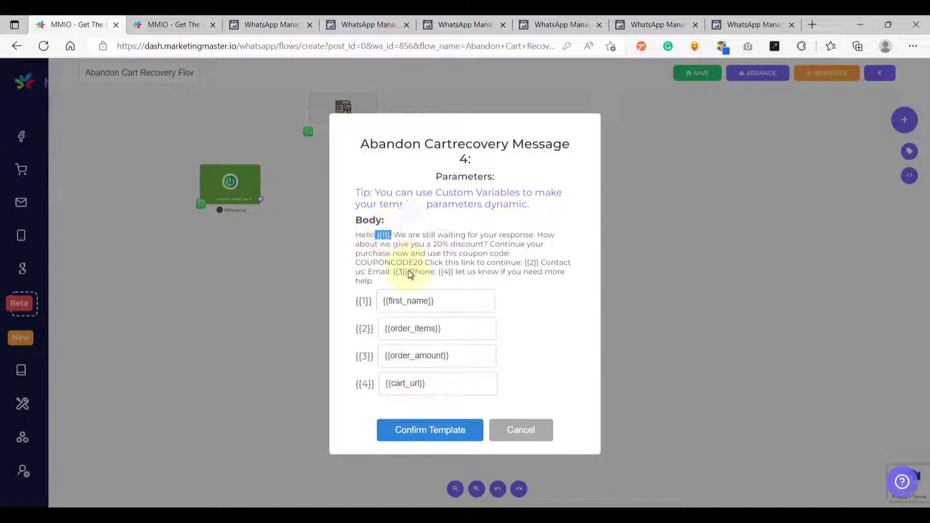
{"action": "left_click", "coordinate": [451, 301]}
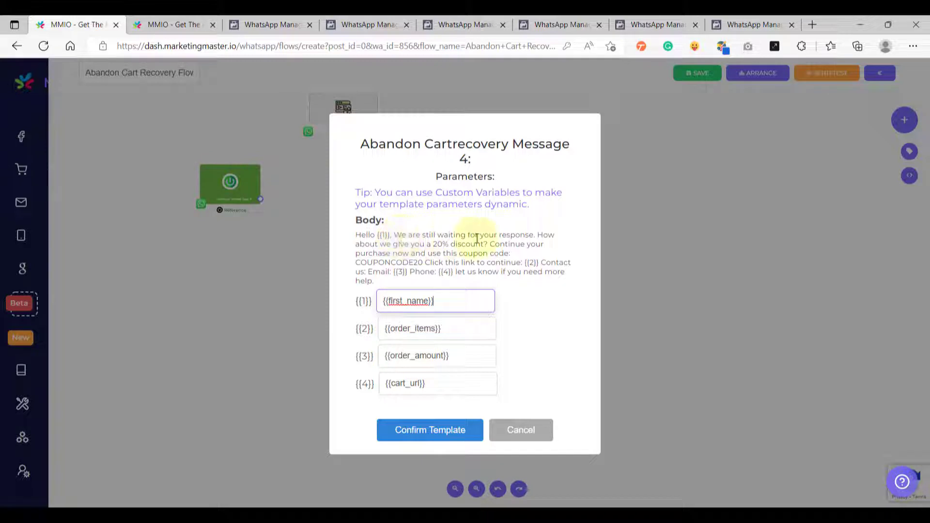
{"action": "left_click_drag", "start_coordinate": [424, 262], "coordinate": [528, 263]}
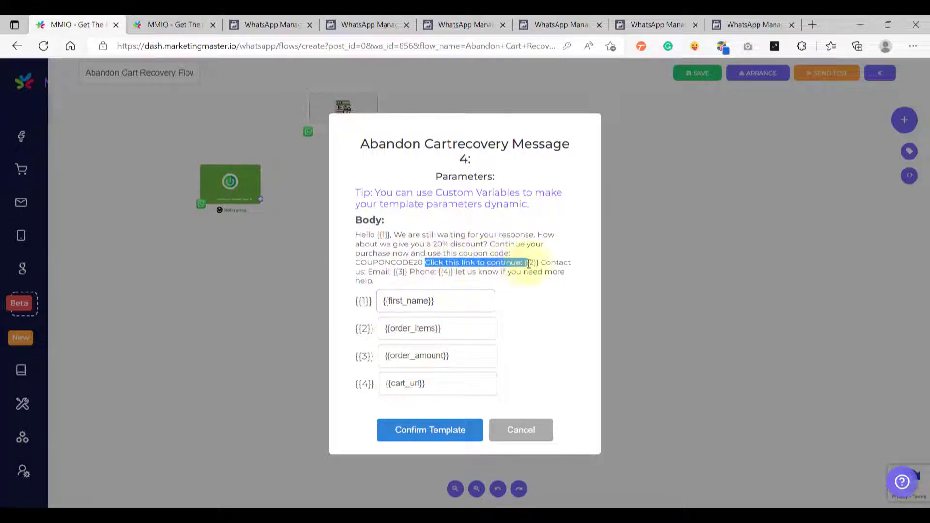
{"action": "triple_click", "coordinate": [437, 383]}
{"action": "key", "text": "ctrl+x"}
{"action": "triple_click", "coordinate": [451, 326]}
{"action": "key", "text": "ctrl+v"}
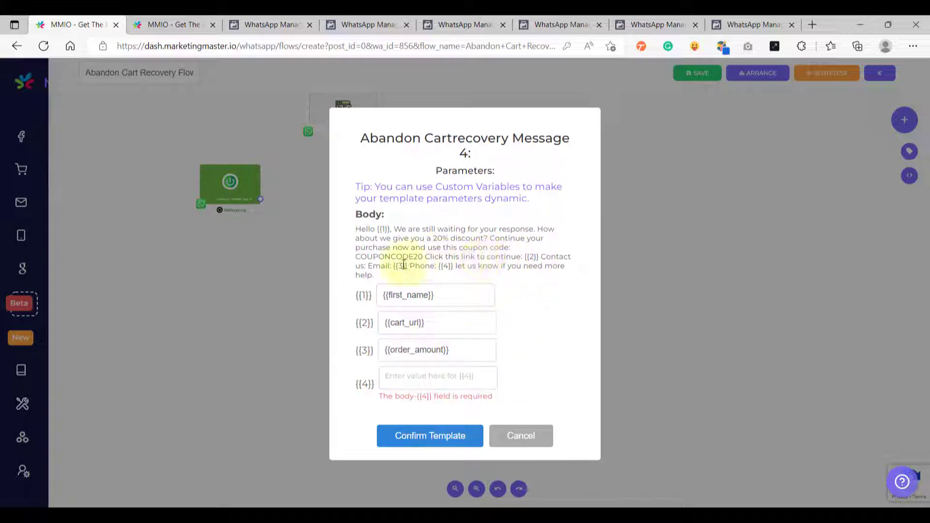
- Replace the order amount in parameter {{3}} of the Message 4 template with {{store_email}}, copied from the shop notification's message variables
{"action": "left_click_drag", "start_coordinate": [394, 265], "coordinate": [453, 267]}
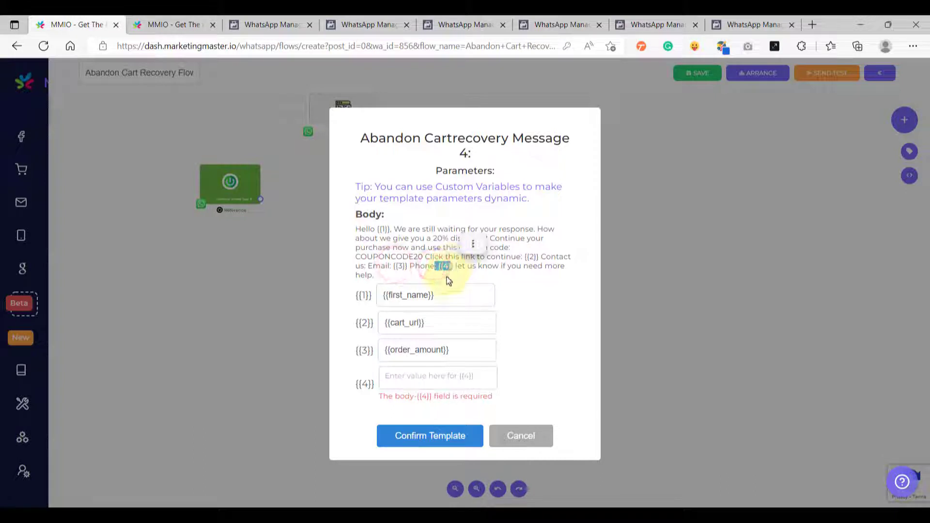
{"action": "left_click", "coordinate": [447, 277]}
{"action": "left_click_drag", "start_coordinate": [475, 349], "coordinate": [338, 349]}
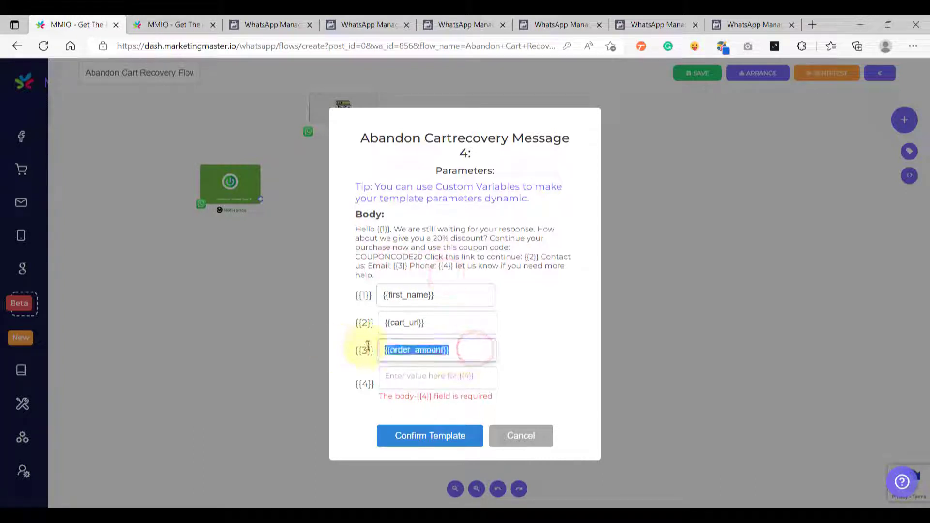
{"action": "key", "text": "ctrl+x"}
{"action": "key", "text": "ctrl+Tab"}
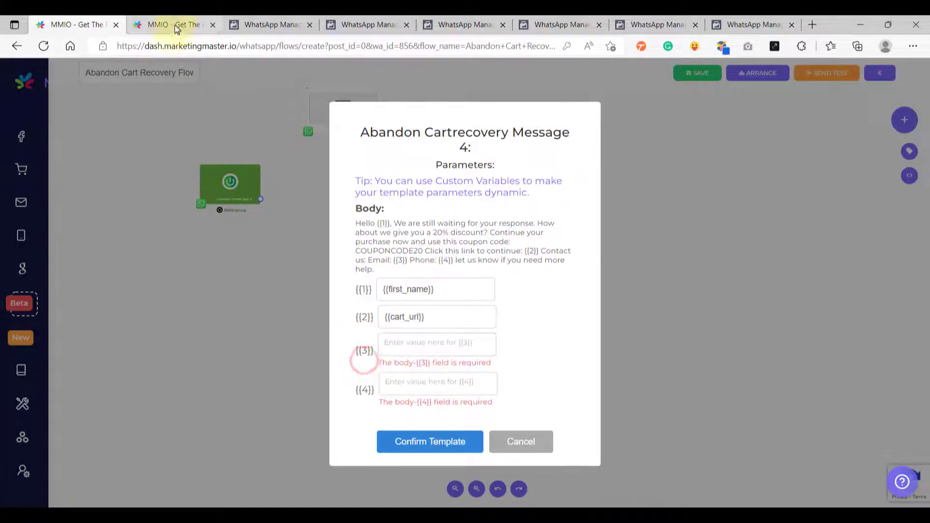
{"action": "left_click", "coordinate": [357, 289]}
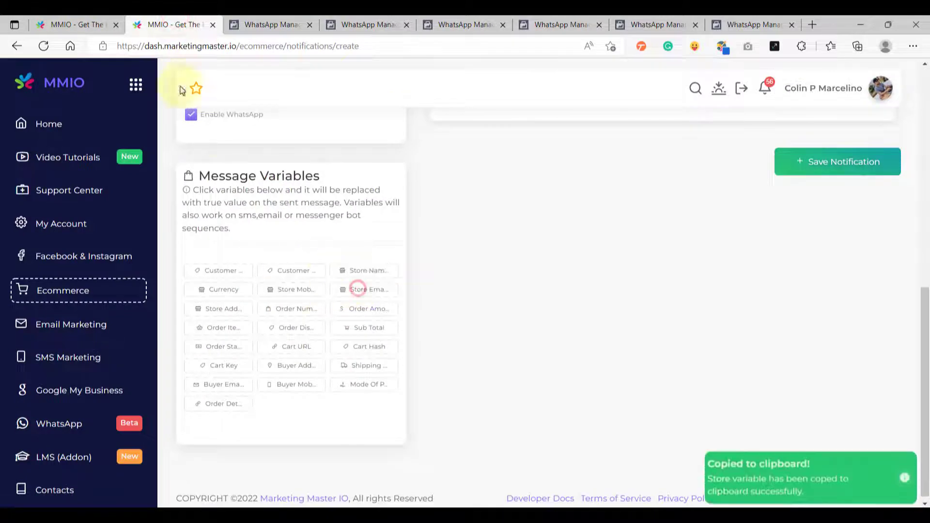
{"action": "key", "text": "ctrl+shift+Tab"}
{"action": "left_click", "coordinate": [394, 349]}
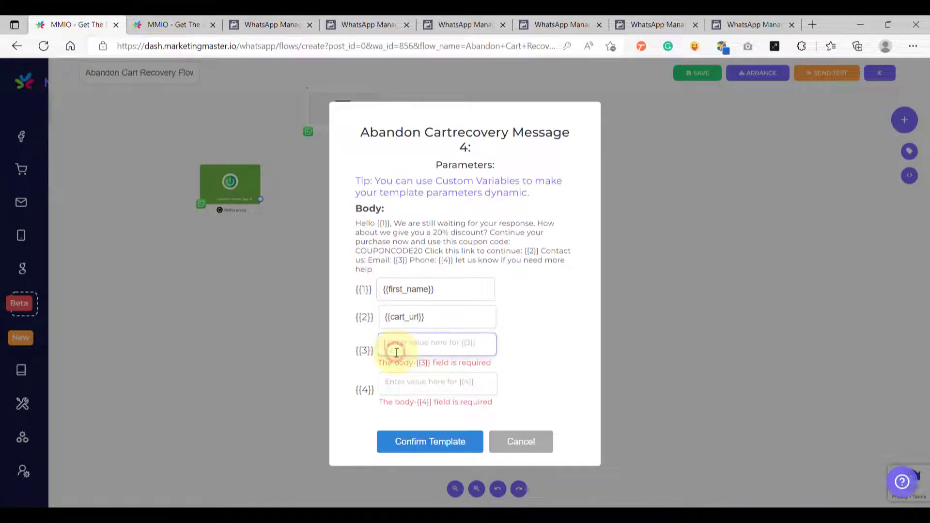
{"action": "key", "text": "ctrl+v"}
- Copy the store mobile message variable into parameter {{4}} as {{store_mobile}}, and confirm the Message 4 template
{"action": "left_click", "coordinate": [172, 25]}
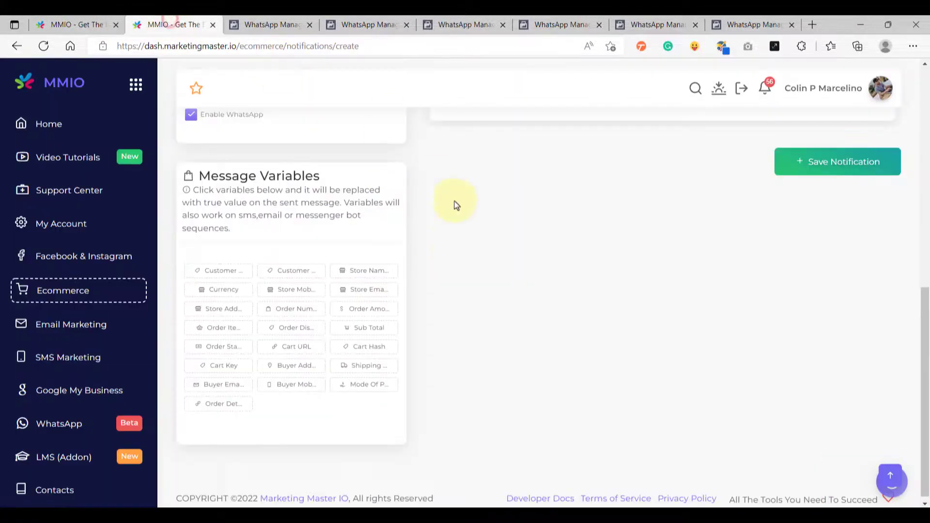
{"action": "left_click", "coordinate": [296, 289]}
{"action": "left_click", "coordinate": [80, 19]}
{"action": "left_click", "coordinate": [432, 376]}
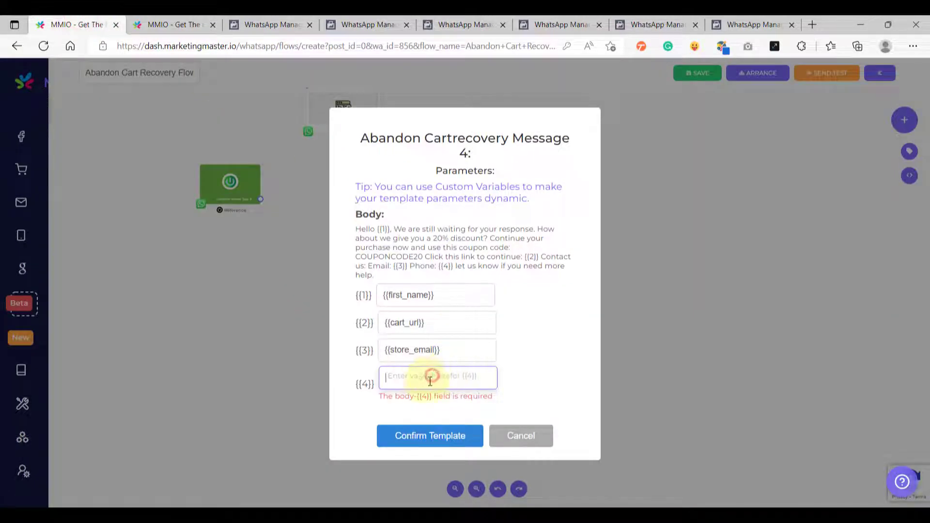
{"action": "key", "text": "ctrl+v"}
{"action": "double_click", "coordinate": [360, 384]}
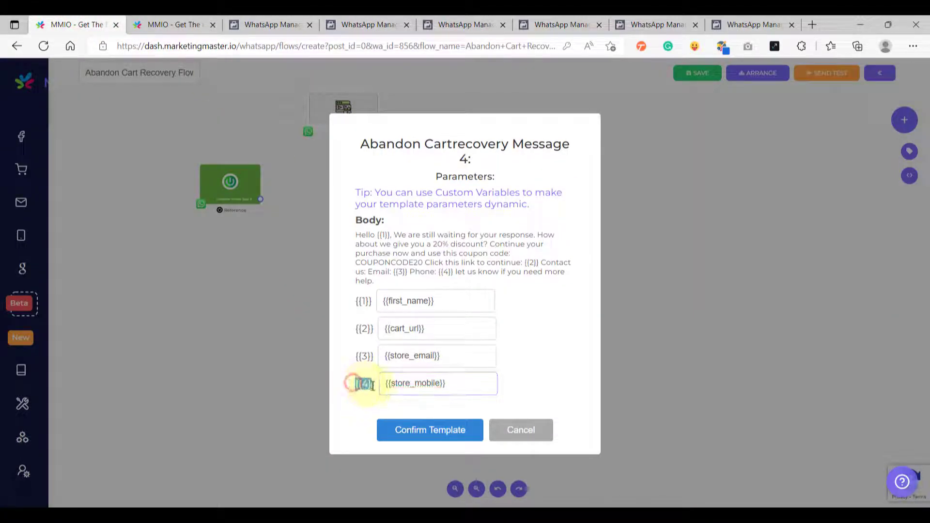
{"action": "left_click", "coordinate": [420, 436]}
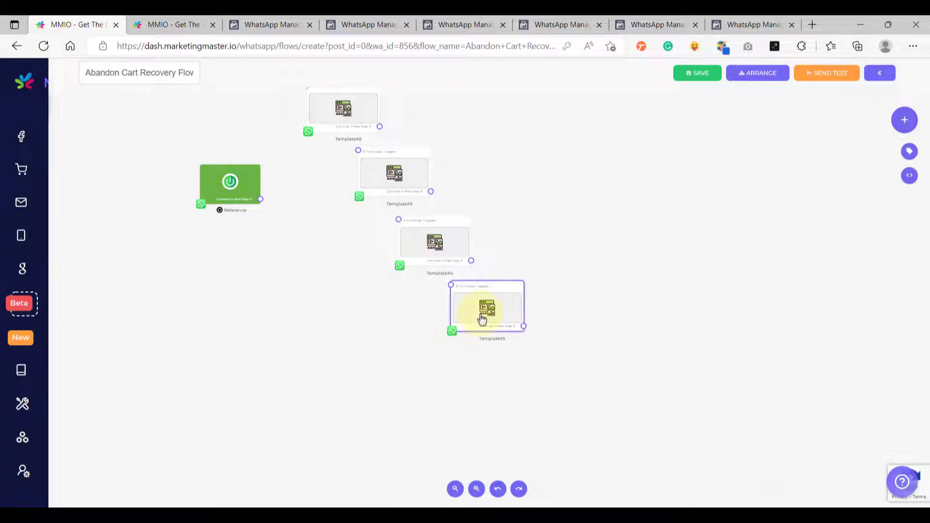
- Clone the Template#5 block and place the copy diagonally below it, to the right
{"action": "right_click", "coordinate": [481, 313]}
{"action": "left_click", "coordinate": [507, 339]}
{"action": "left_click_drag", "start_coordinate": [498, 297], "coordinate": [555, 357]}
{"action": "left_click_drag", "start_coordinate": [466, 373], "coordinate": [412, 320]}
- Switch the Template#6 block to the Abandon Cartrecovery Message 5 template and open its parameters
{"action": "double_click", "coordinate": [491, 325]}
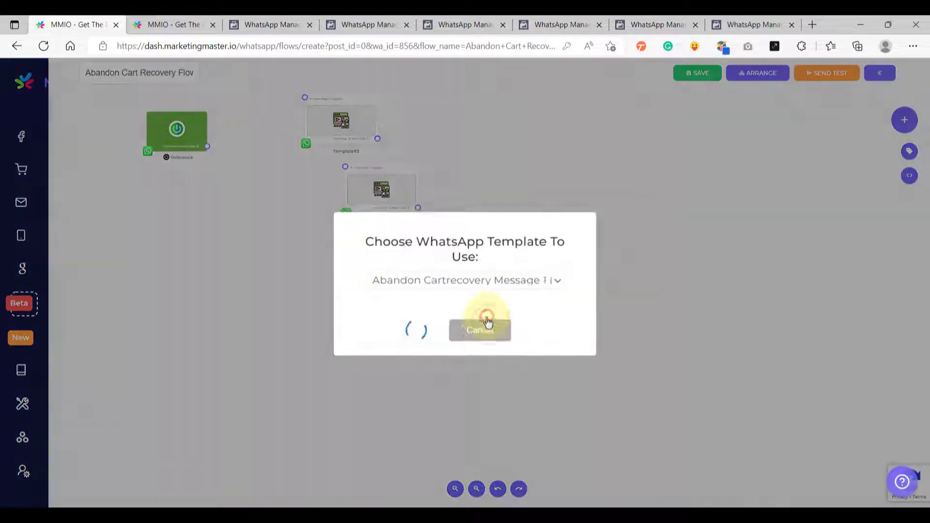
{"action": "left_click", "coordinate": [481, 283]}
{"action": "scroll", "coordinate": [469, 388], "scroll_direction": "down", "scroll_amount": 3}
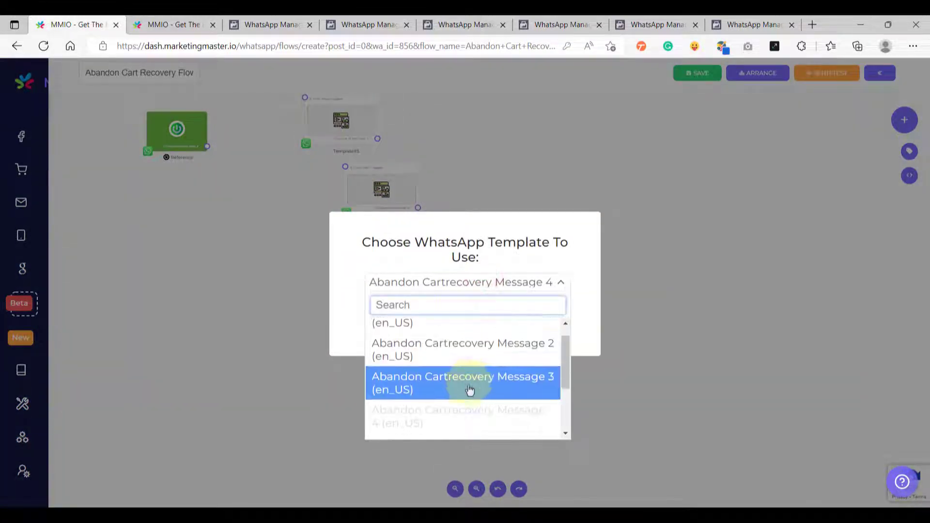
{"action": "left_click", "coordinate": [441, 402]}
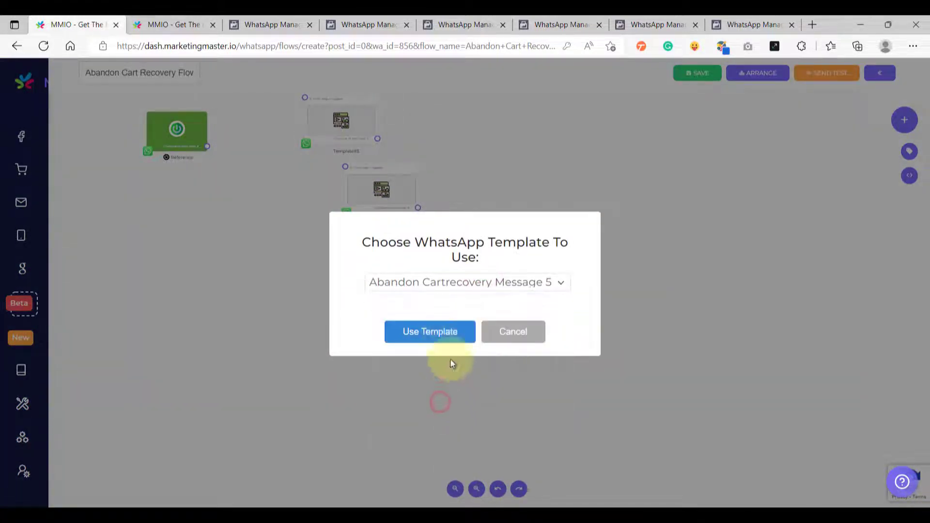
{"action": "left_click", "coordinate": [429, 329]}
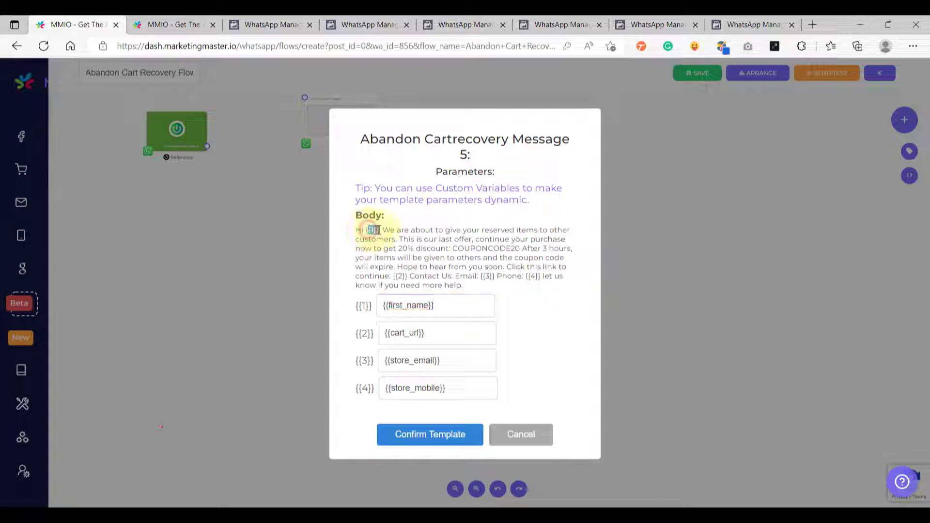
- Check the Message 5 parameters {{1}} to {{4}} against the placeholders in the body text, and confirm the template
{"action": "left_click_drag", "start_coordinate": [455, 307], "coordinate": [377, 303]}
{"action": "left_click", "coordinate": [450, 344]}
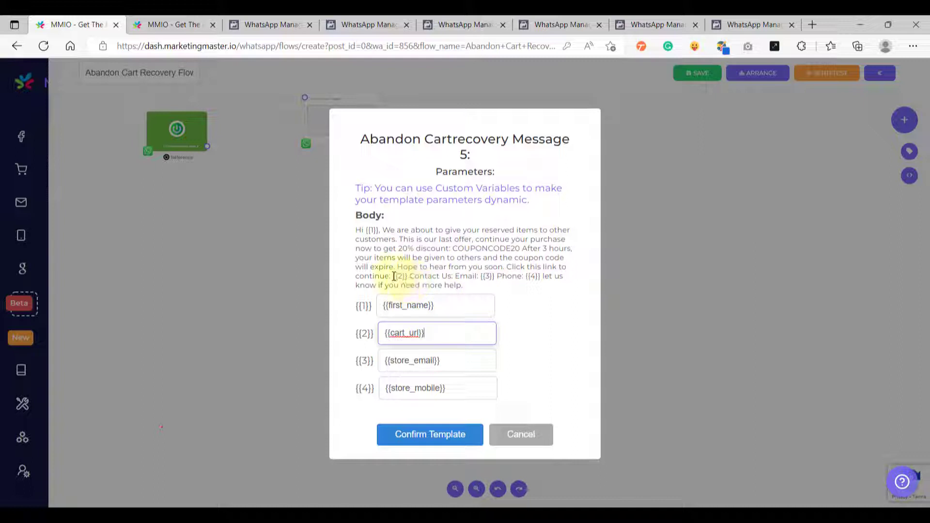
{"action": "left_click_drag", "start_coordinate": [394, 276], "coordinate": [413, 275]}
{"action": "left_click", "coordinate": [442, 358]}
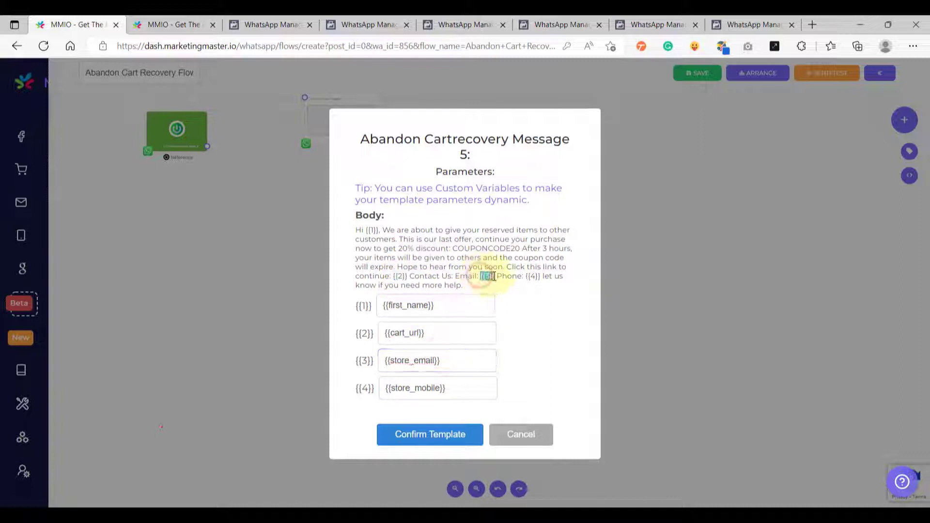
{"action": "left_click_drag", "start_coordinate": [456, 363], "coordinate": [374, 364]}
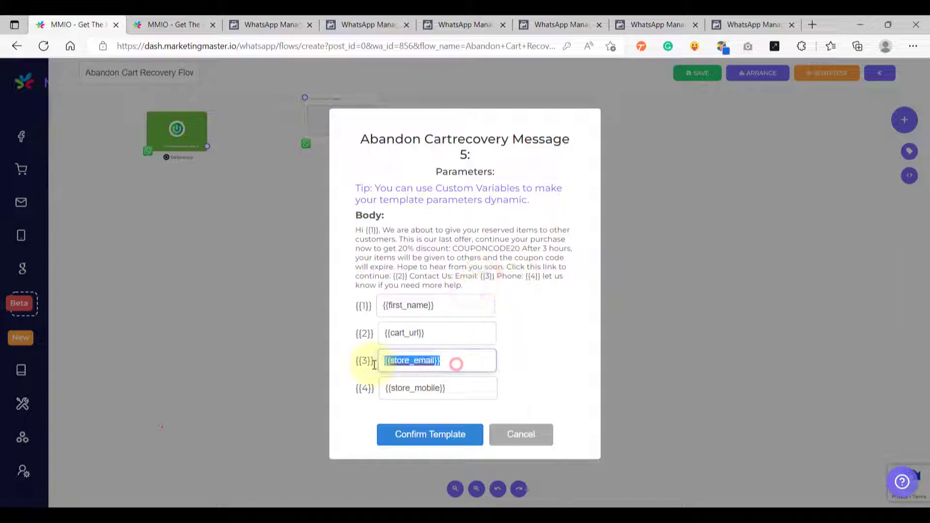
{"action": "triple_click", "coordinate": [460, 386]}
{"action": "left_click", "coordinate": [530, 381]}
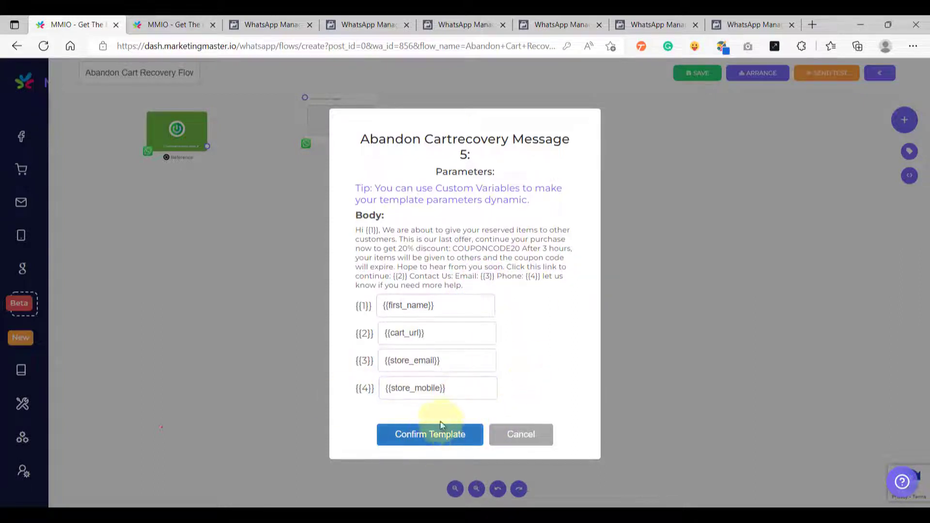
{"action": "left_click", "coordinate": [415, 436]}
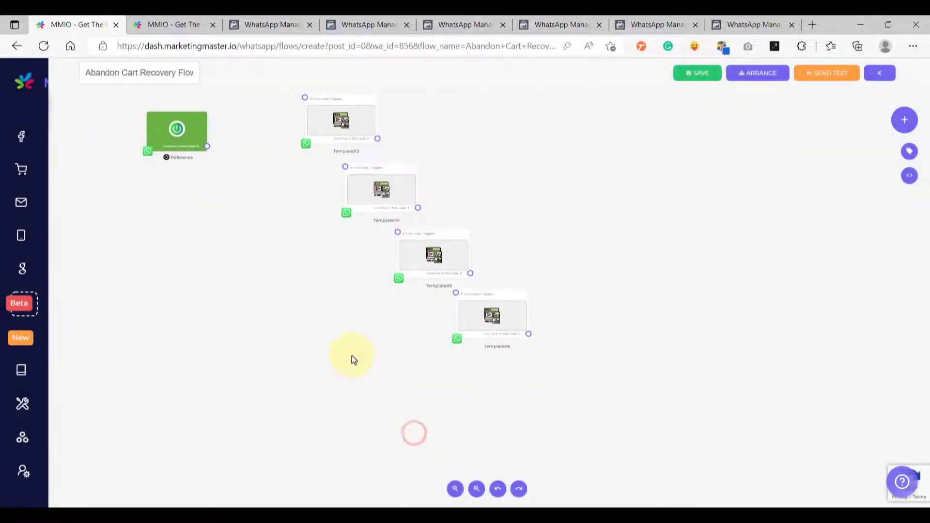
- Add a Triggers block beside the topmost template block and connect it to Template#2
{"action": "left_click", "coordinate": [268, 227]}
{"action": "left_click_drag", "start_coordinate": [225, 196], "coordinate": [259, 302]}
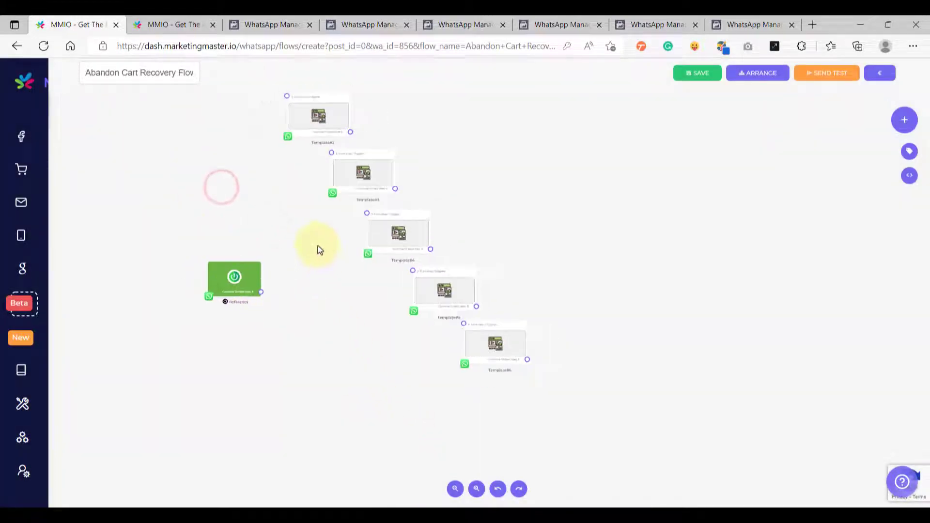
{"action": "left_click_drag", "start_coordinate": [316, 249], "coordinate": [295, 310]}
{"action": "left_click_drag", "start_coordinate": [330, 349], "coordinate": [357, 337]}
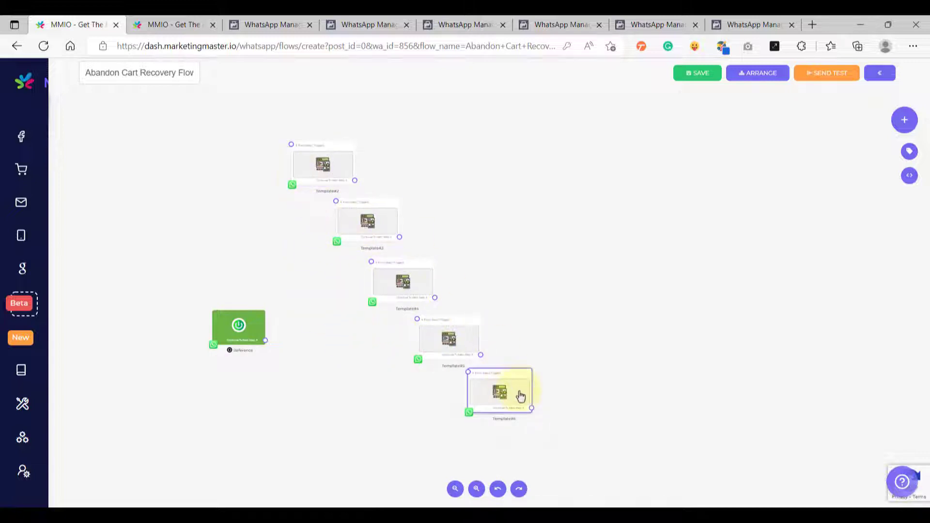
{"action": "right_click", "coordinate": [284, 253]}
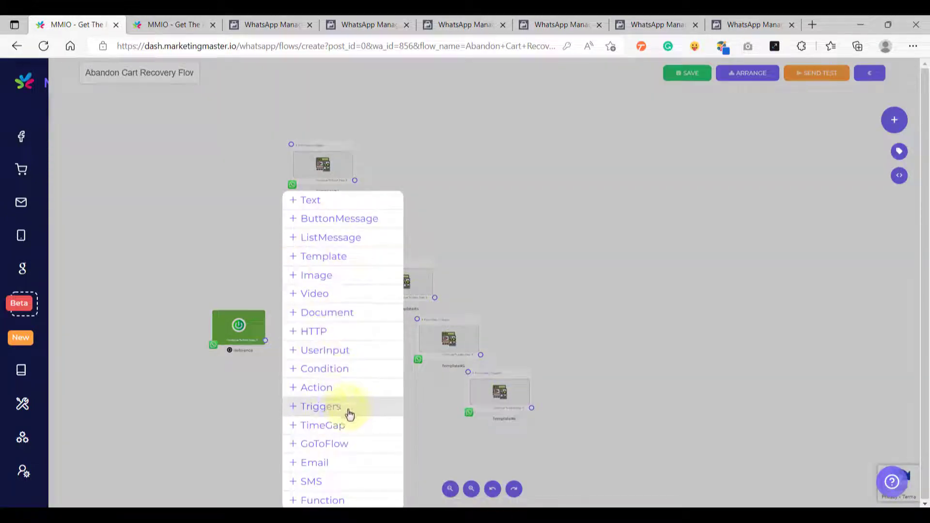
{"action": "left_click", "coordinate": [348, 408]}
{"action": "left_click_drag", "start_coordinate": [363, 413], "coordinate": [331, 271]}
- Change the title in the Template#2 block's header to 1
{"action": "scroll", "coordinate": [262, 332], "scroll_direction": "up", "scroll_amount": 5}
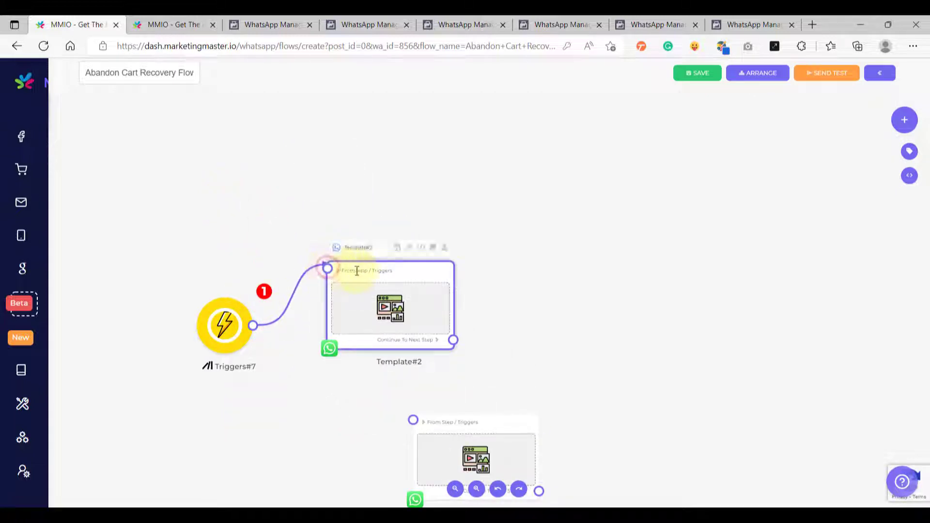
{"action": "scroll", "coordinate": [368, 275], "scroll_direction": "up", "scroll_amount": 3}
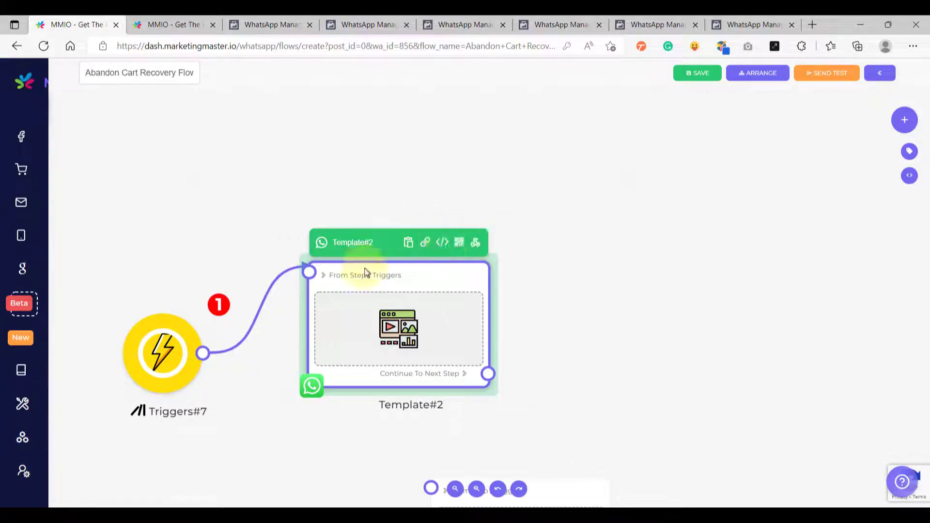
{"action": "left_click_drag", "start_coordinate": [366, 272], "coordinate": [371, 255]}
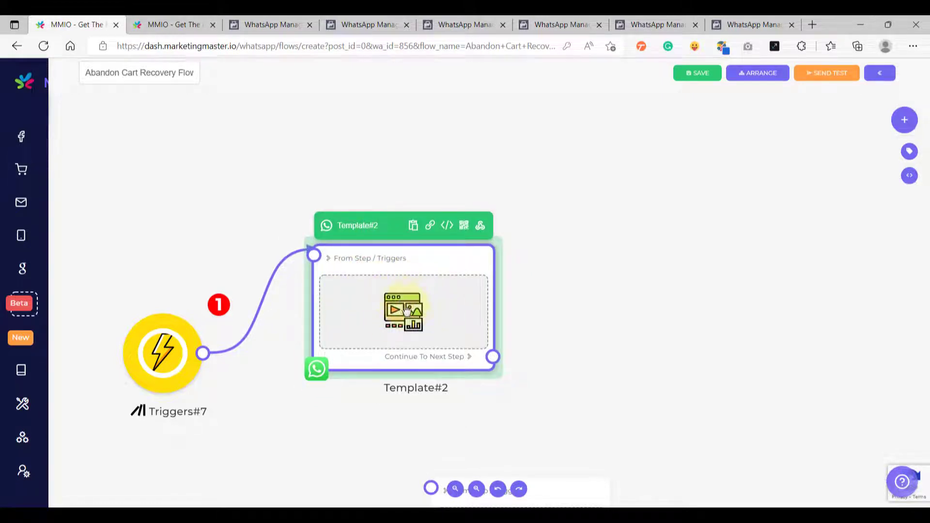
{"action": "mouse_move", "coordinate": [415, 263]}
{"action": "left_mouse_down"}
{"action": "mouse_move", "coordinate": [400, 264]}
{"action": "mouse_move", "coordinate": [424, 262]}
{"action": "mouse_move", "coordinate": [429, 250]}
{"action": "left_mouse_up"}
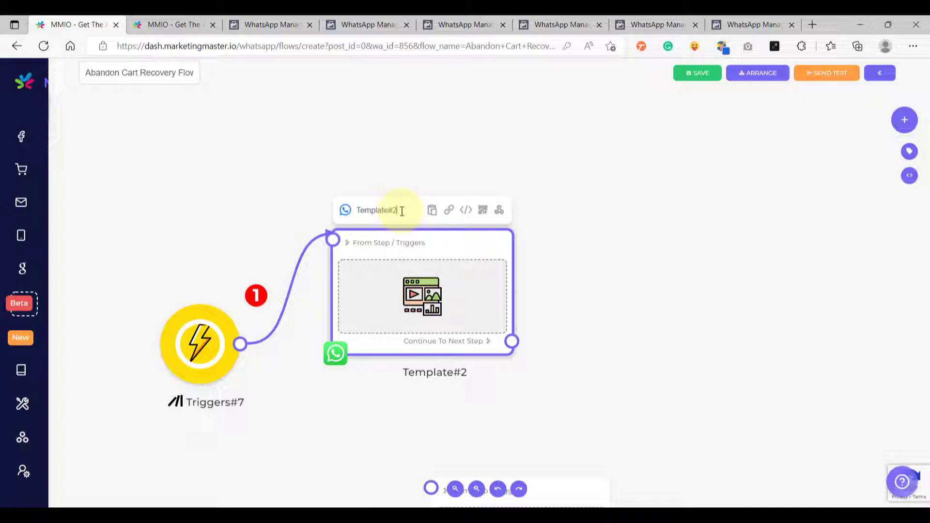
{"action": "left_click", "coordinate": [401, 211]}
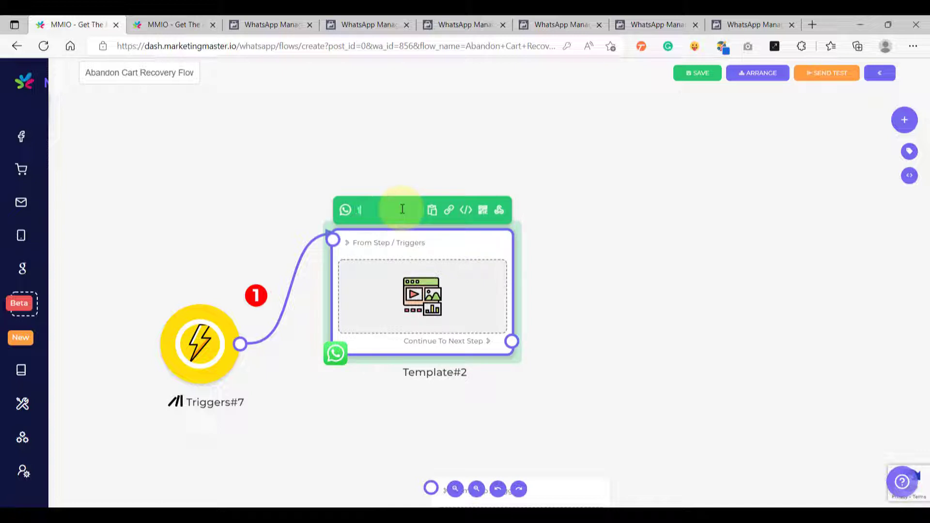
{"action": "left_click", "coordinate": [277, 218]}
{"action": "left_click_drag", "start_coordinate": [388, 253], "coordinate": [396, 238]}
- Configure the Triggers#7 block as a Keyword trigger with the keyword 1
{"action": "scroll", "coordinate": [252, 267], "scroll_direction": "down", "scroll_amount": 1}
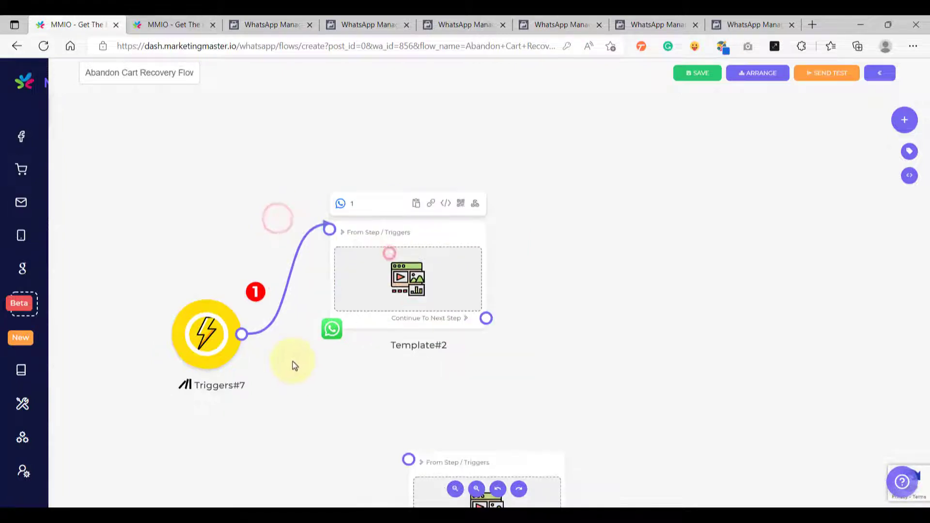
{"action": "left_click", "coordinate": [212, 343]}
{"action": "left_click", "coordinate": [417, 289]}
{"action": "left_click", "coordinate": [407, 335]}
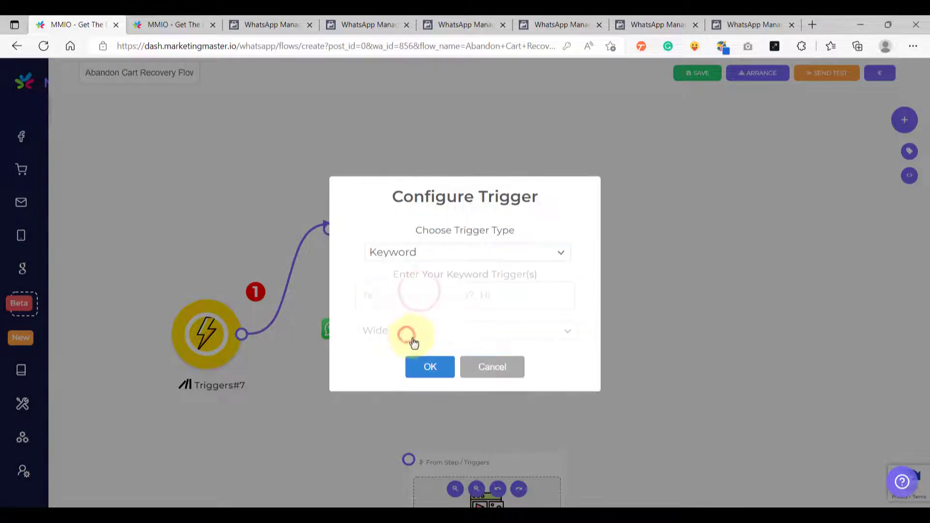
{"action": "left_click", "coordinate": [420, 297]}
{"action": "type", "text": "1"}
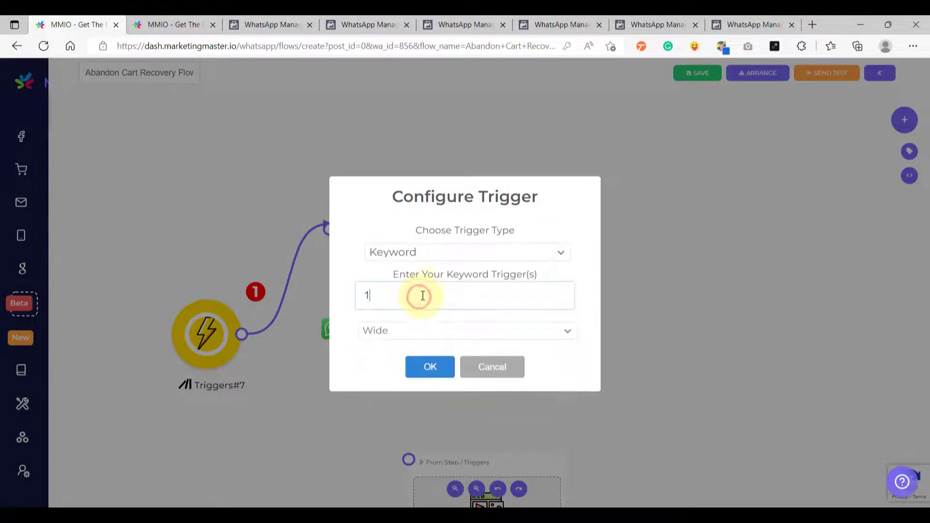
{"action": "left_click", "coordinate": [430, 368]}
- Replace the Triggers#7 keyword with one beginning with "test_", keeping the Wide matching option
{"action": "left_click_drag", "start_coordinate": [291, 360], "coordinate": [317, 305]}
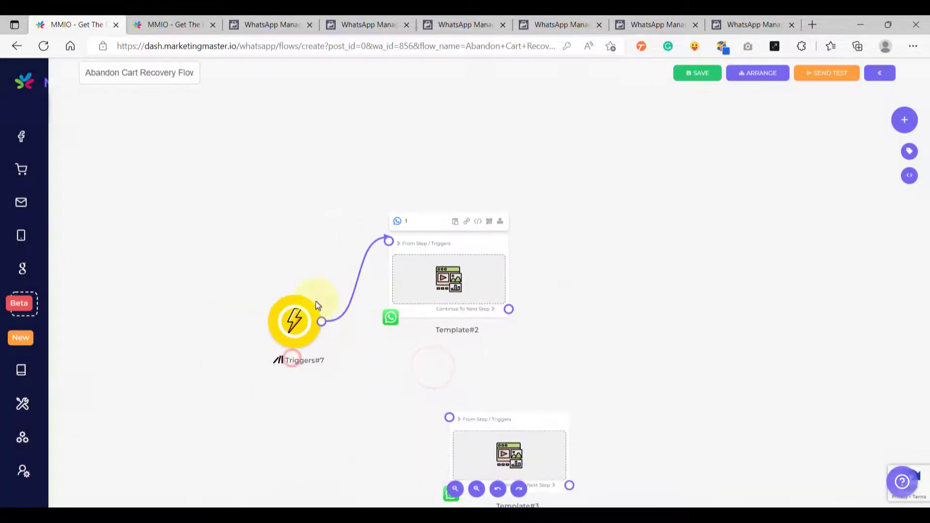
{"action": "left_click", "coordinate": [292, 329]}
{"action": "double_click", "coordinate": [412, 299]}
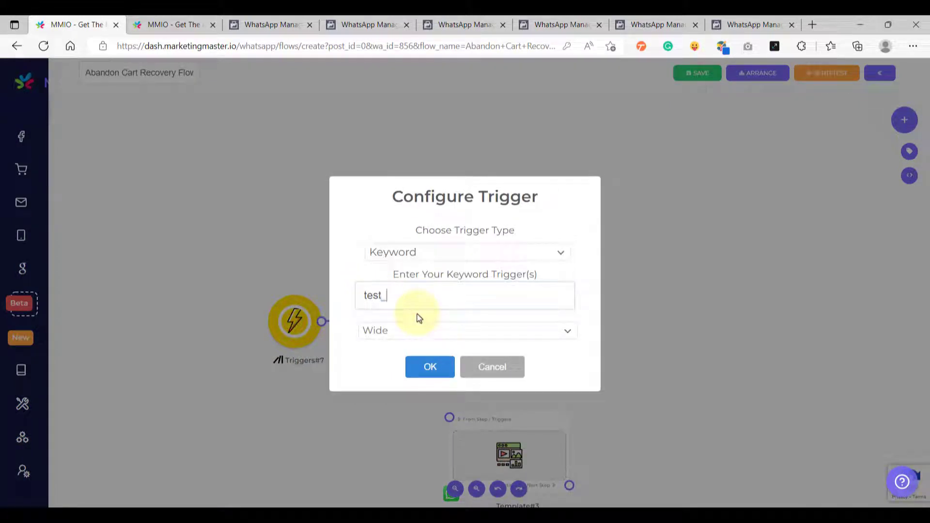
{"action": "left_click", "coordinate": [429, 368]}
- Clone the Triggers#7 block, place the copy beside Template#3 and connect it to that block
{"action": "left_click_drag", "start_coordinate": [384, 387], "coordinate": [351, 229]}
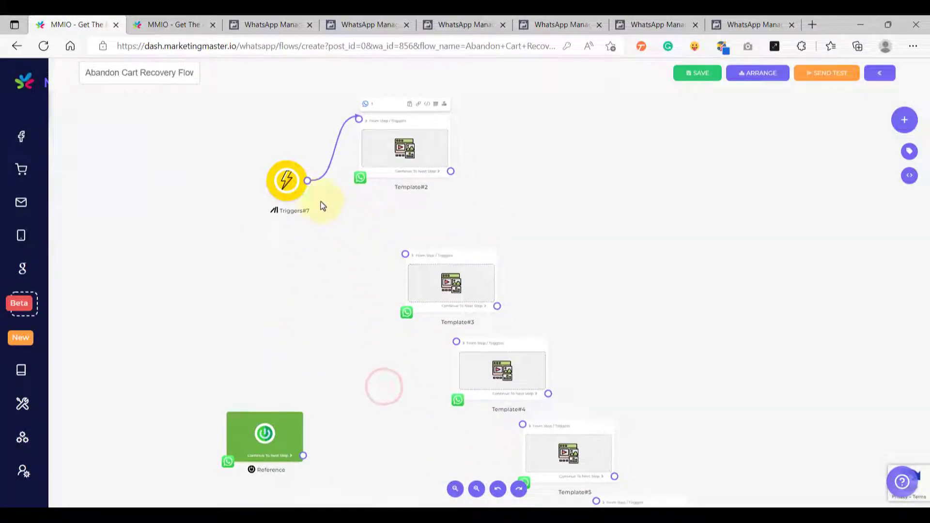
{"action": "right_click", "coordinate": [281, 184]}
{"action": "left_click", "coordinate": [305, 208]}
{"action": "mouse_move", "coordinate": [289, 182]}
{"action": "left_mouse_down"}
{"action": "mouse_move", "coordinate": [326, 296]}
{"action": "mouse_move", "coordinate": [346, 317]}
{"action": "mouse_move", "coordinate": [425, 227]}
{"action": "left_mouse_up"}
{"action": "scroll", "coordinate": [369, 307], "scroll_direction": "up", "scroll_amount": 3}
{"action": "left_click_drag", "start_coordinate": [485, 227], "coordinate": [503, 227]}
- Change the title in the Template#3 block's header to 2
{"action": "scroll", "coordinate": [528, 199], "scroll_direction": "up", "scroll_amount": 5}
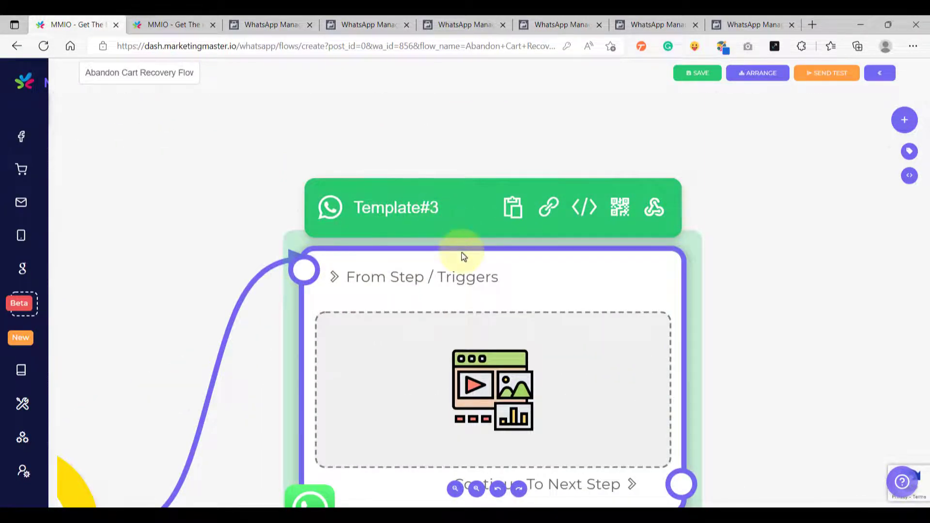
{"action": "scroll", "coordinate": [458, 242], "scroll_direction": "down", "scroll_amount": 3}
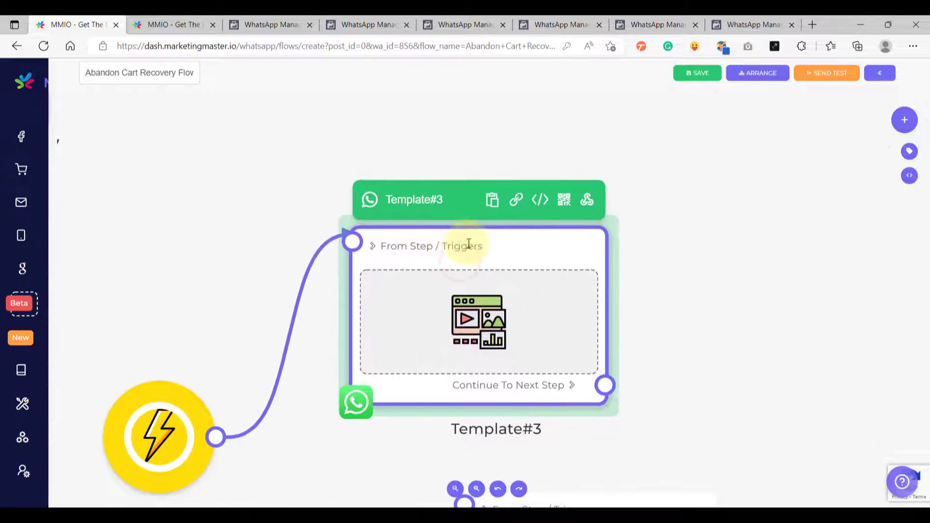
{"action": "double_click", "coordinate": [450, 200]}
{"action": "key", "text": "BackSpace"}
{"action": "type", "text": "2"}
{"action": "left_click", "coordinate": [225, 227]}
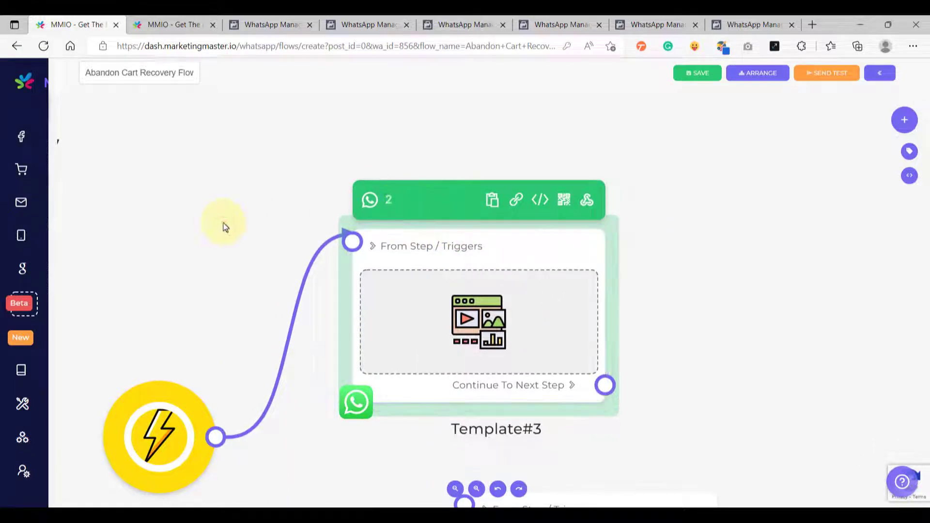
- Change the keyword of the Triggers#8 block to test_2, keeping the Wide matching option
{"action": "left_click_drag", "start_coordinate": [215, 289], "coordinate": [303, 253]}
{"action": "left_click", "coordinate": [228, 407]}
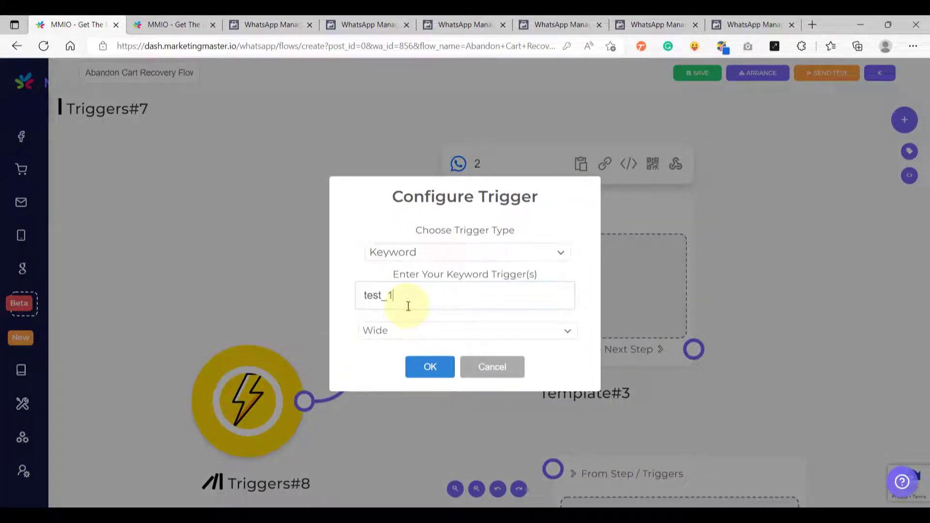
{"action": "type", "text": "2"}
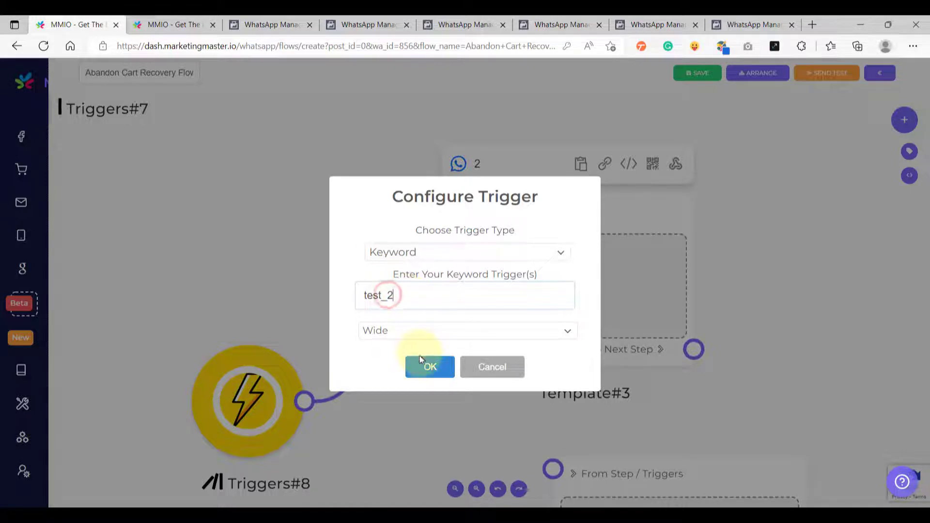
{"action": "left_click", "coordinate": [422, 367]}
- Clone the Triggers#8 block and connect the copy to the Template#4 block
{"action": "scroll", "coordinate": [414, 368], "scroll_direction": "down", "scroll_amount": 3}
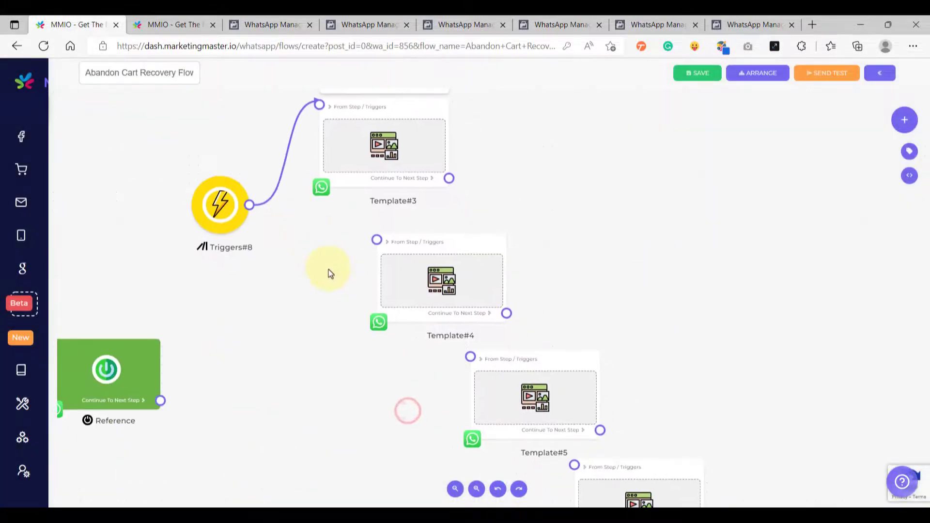
{"action": "scroll", "coordinate": [395, 253], "scroll_direction": "up", "scroll_amount": 3}
{"action": "right_click", "coordinate": [89, 209]}
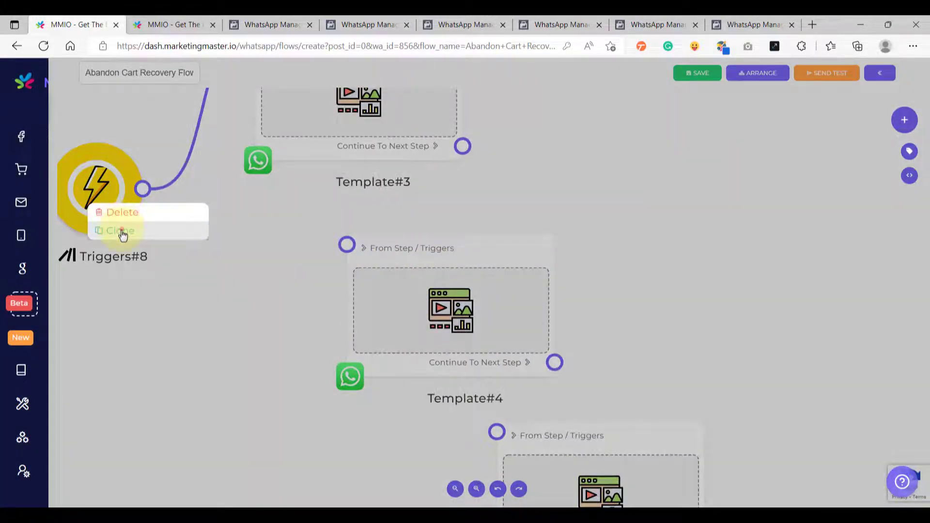
{"action": "left_click", "coordinate": [121, 229]}
{"action": "left_click_drag", "start_coordinate": [187, 345], "coordinate": [346, 245]}
- Change the Template#4 block's header title to 3 and set the keyword of its connected trigger, Triggers#9, to test_3
{"action": "left_click", "coordinate": [420, 232]}
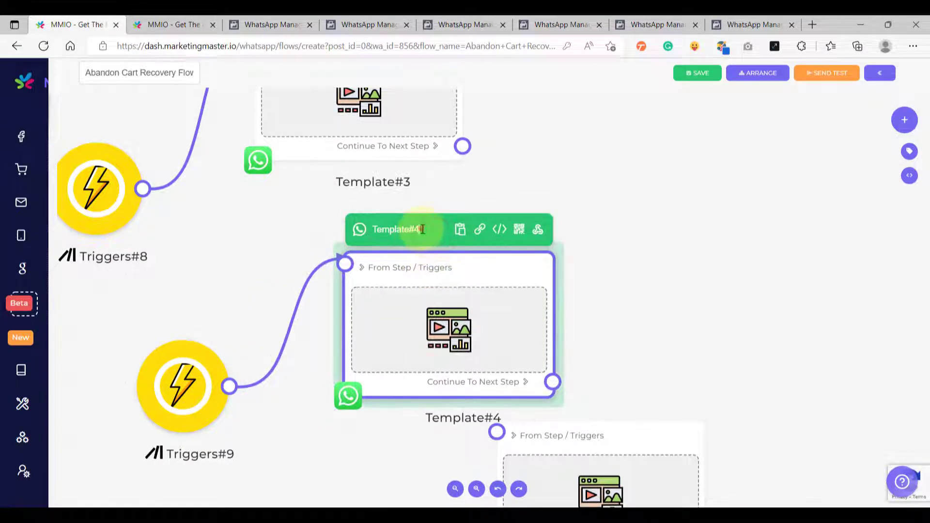
{"action": "type", "text": "3"}
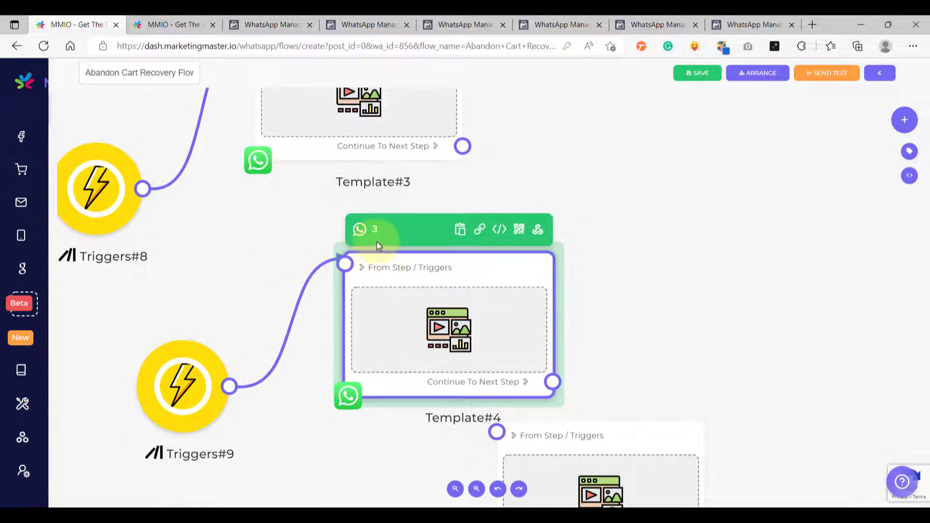
{"action": "scroll", "coordinate": [376, 241], "scroll_direction": "up", "scroll_amount": 2}
{"action": "scroll", "coordinate": [406, 261], "scroll_direction": "down", "scroll_amount": 2}
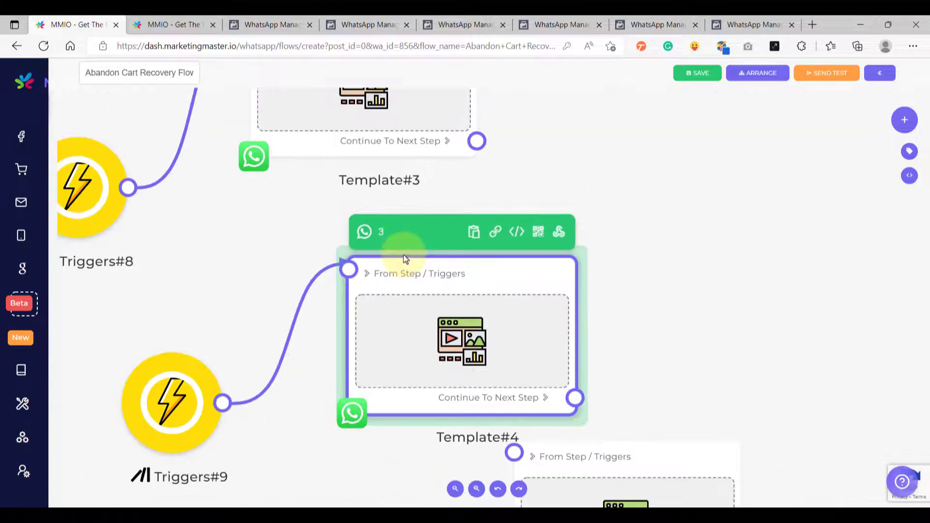
{"action": "scroll", "coordinate": [404, 254], "scroll_direction": "up", "scroll_amount": 3}
{"action": "scroll", "coordinate": [394, 233], "scroll_direction": "down", "scroll_amount": 3}
{"action": "left_click_drag", "start_coordinate": [261, 262], "coordinate": [346, 223]}
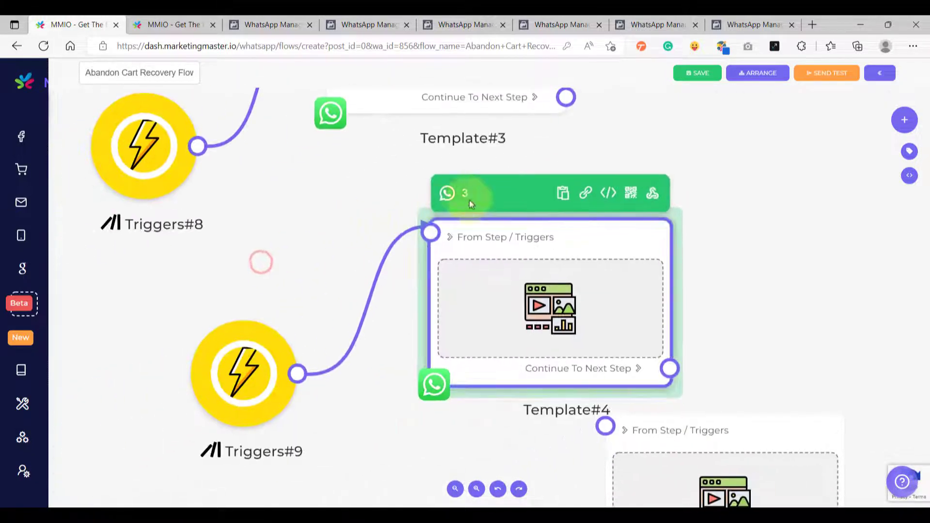
{"action": "left_click", "coordinate": [260, 366]}
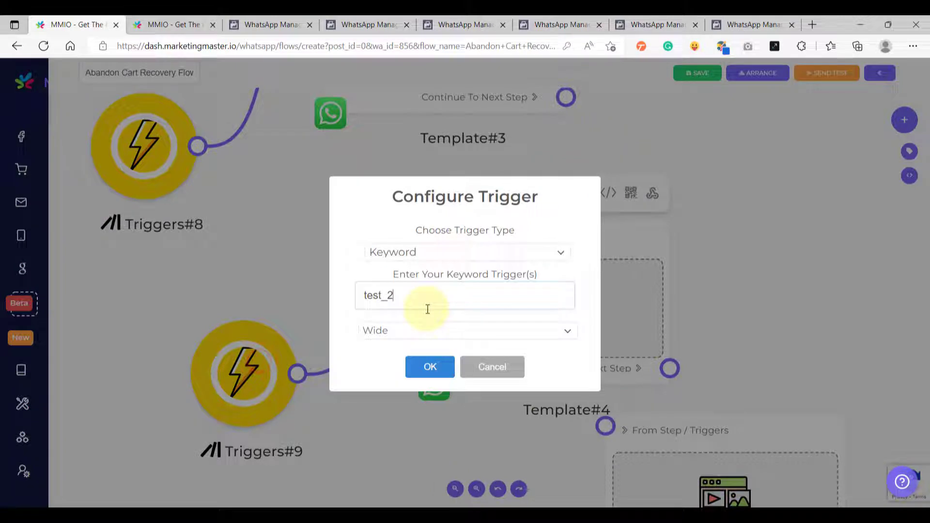
{"action": "type", "text": "3"}
{"action": "left_click", "coordinate": [421, 365]}
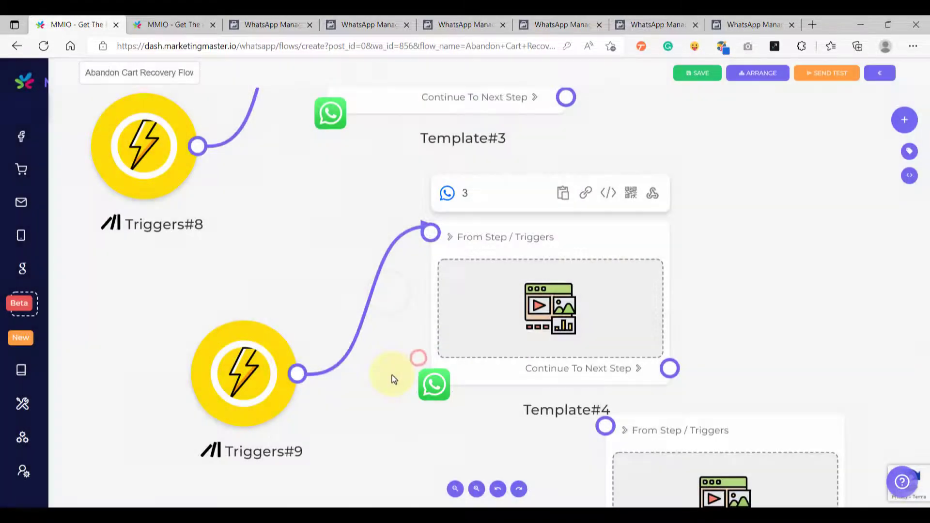
- Clone the Triggers#9 block, move Template#5 down beside the copy and connect the two blocks
{"action": "scroll", "coordinate": [392, 378], "scroll_direction": "down", "scroll_amount": 5}
{"action": "left_click_drag", "start_coordinate": [384, 382], "coordinate": [278, 247]}
{"action": "right_click", "coordinate": [274, 246]}
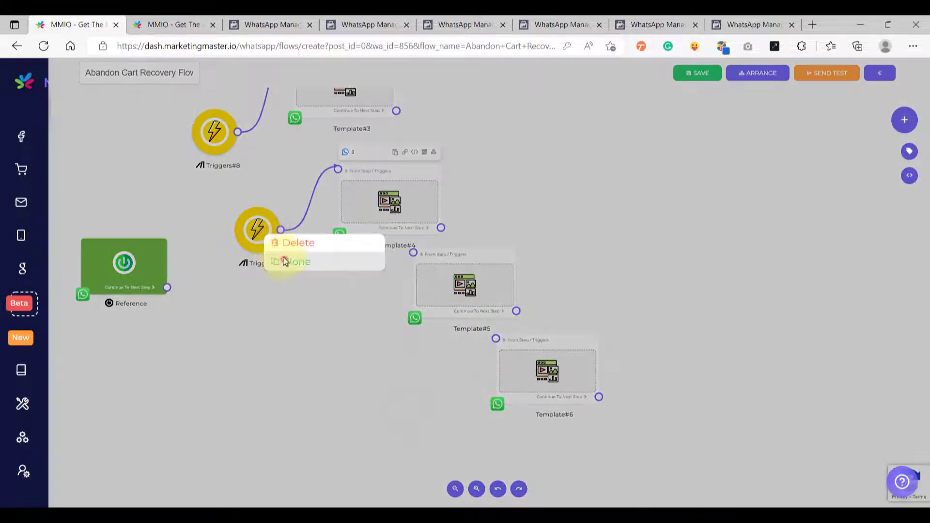
{"action": "left_click", "coordinate": [285, 260]}
{"action": "scroll", "coordinate": [358, 320], "scroll_direction": "up", "scroll_amount": 3}
{"action": "left_click_drag", "start_coordinate": [502, 240], "coordinate": [494, 285]}
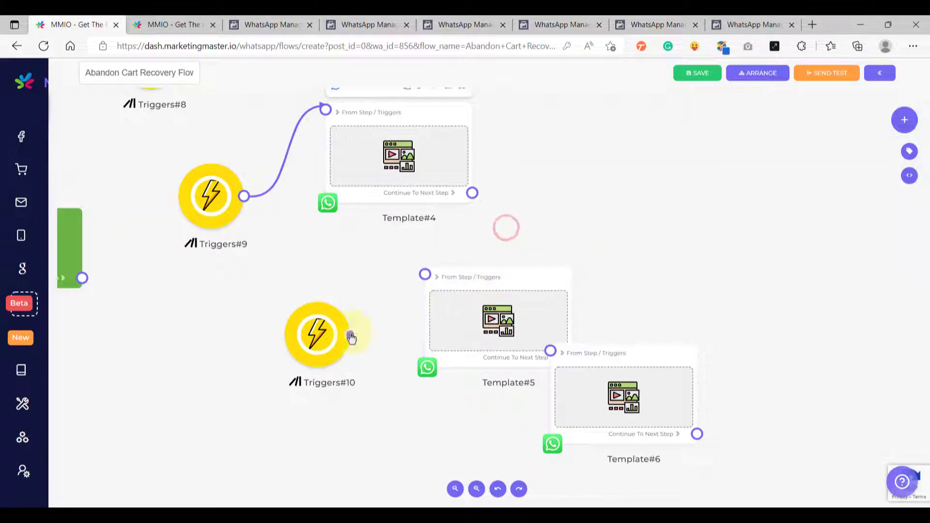
{"action": "left_click_drag", "start_coordinate": [349, 334], "coordinate": [425, 276]}
- Change the Template#5 block's header title to 4 and set the keyword of its connected trigger, Triggers#10, to test_4
{"action": "mouse_move", "coordinate": [467, 249]}
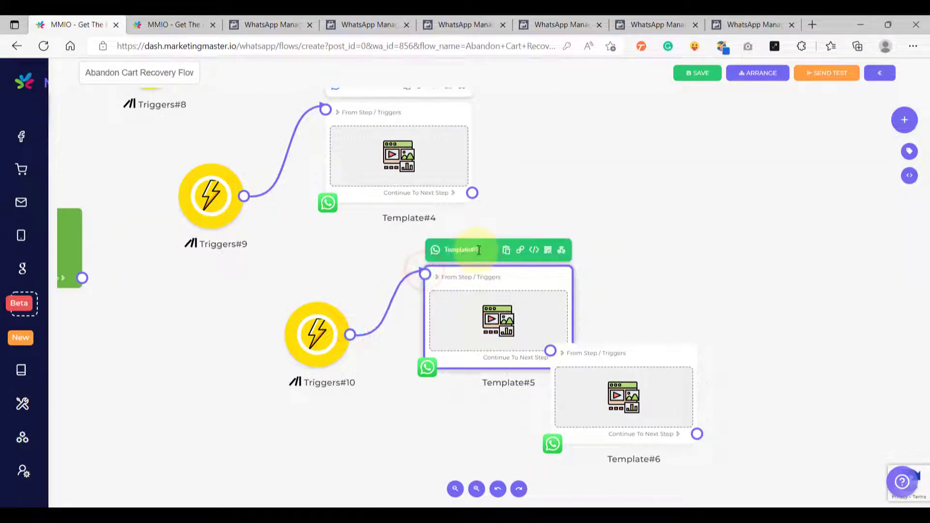
{"action": "type", "text": "4"}
{"action": "left_click", "coordinate": [340, 269]}
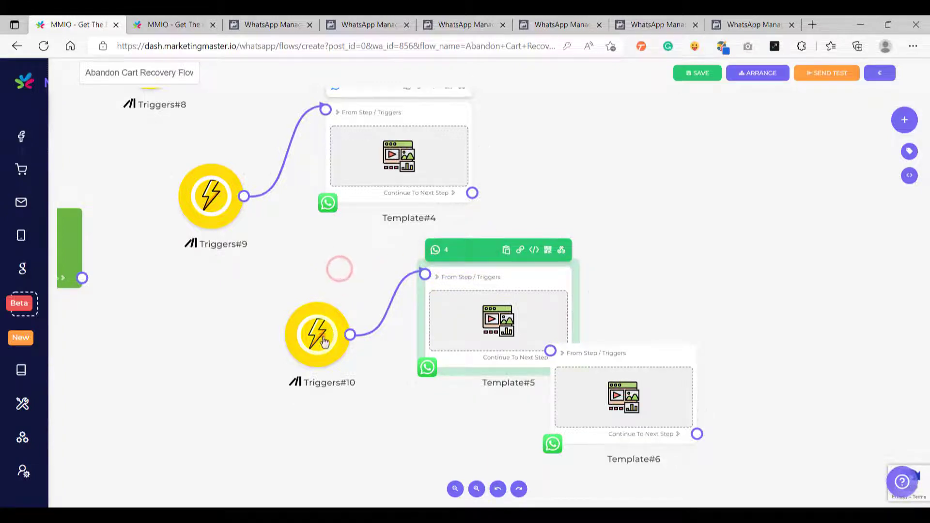
{"action": "double_click", "coordinate": [322, 341]}
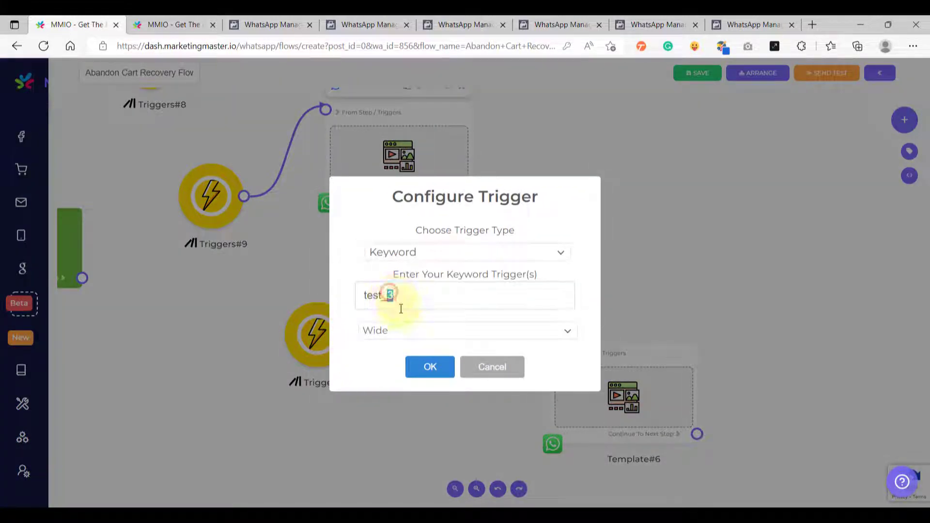
{"action": "type", "text": "4"}
{"action": "left_click", "coordinate": [416, 361]}
- Move Template#6 slightly lower, clone the Triggers#10 block beside it and connect the copy to Template#6
{"action": "scroll", "coordinate": [392, 387], "scroll_direction": "down", "scroll_amount": 3}
{"action": "left_click_drag", "start_coordinate": [413, 421], "coordinate": [344, 278]}
{"action": "left_click_drag", "start_coordinate": [448, 229], "coordinate": [447, 262]}
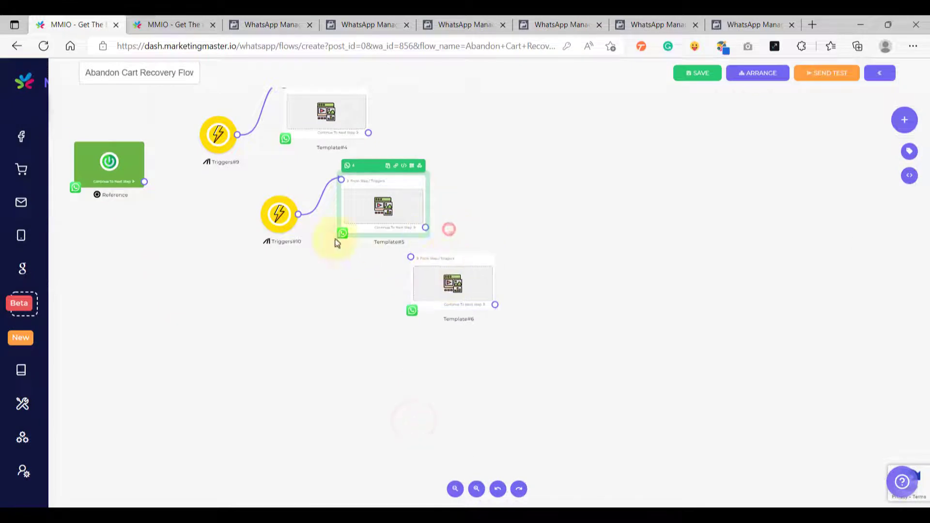
{"action": "right_click", "coordinate": [282, 221]}
{"action": "left_click", "coordinate": [305, 242]}
{"action": "left_click_drag", "start_coordinate": [306, 242], "coordinate": [388, 296]}
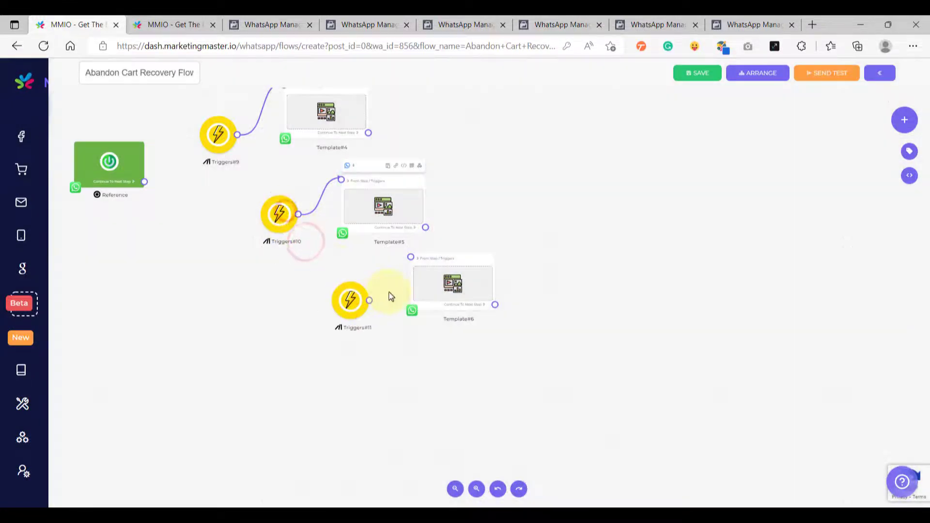
{"action": "scroll", "coordinate": [388, 297], "scroll_direction": "up", "scroll_amount": 3}
{"action": "left_click_drag", "start_coordinate": [405, 251], "coordinate": [511, 256]}
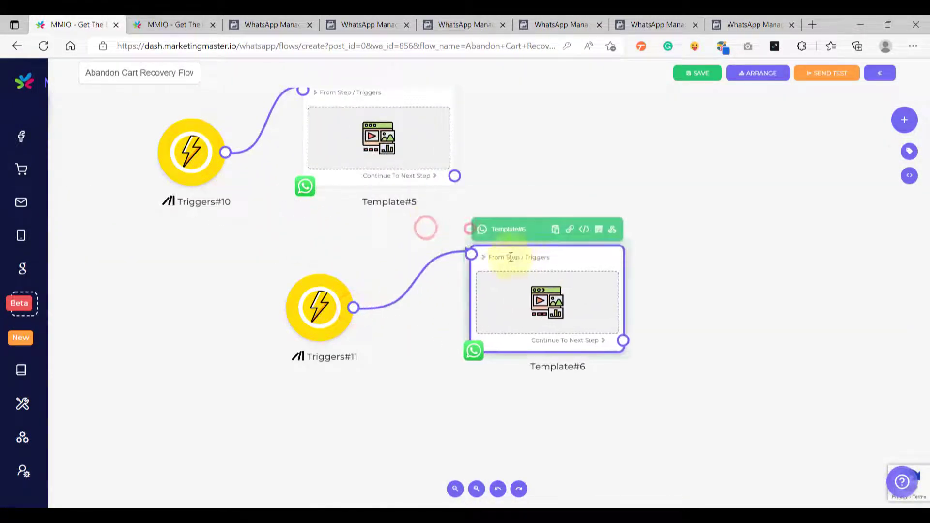
- Shift the Triggers#11 block slightly lower and change the Template#6 block's header title to 5
{"action": "left_click_drag", "start_coordinate": [318, 285], "coordinate": [351, 331]}
{"action": "left_click_drag", "start_coordinate": [512, 255], "coordinate": [509, 237]}
{"action": "type", "text": "5"}
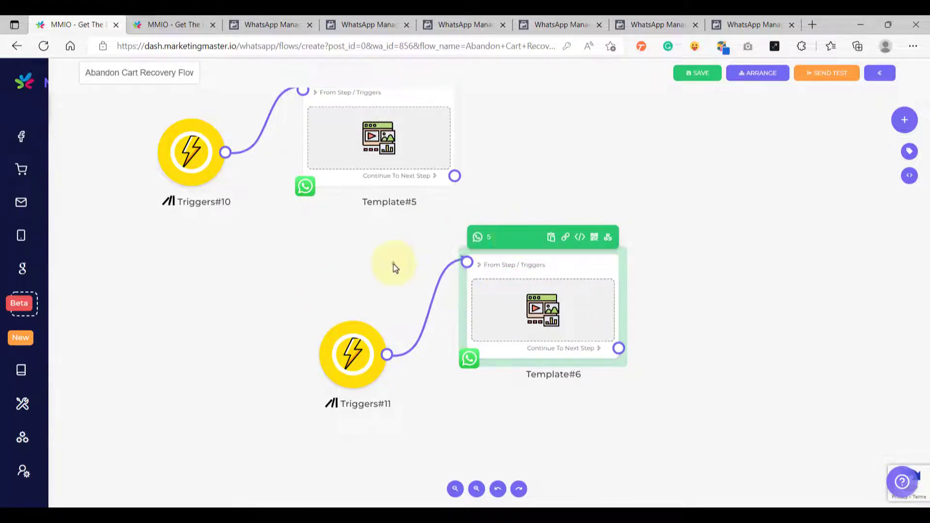
{"action": "left_click", "coordinate": [394, 265]}
- Change the keyword of the Triggers#11 block to test_5, keeping the Wide matching option
{"action": "scroll", "coordinate": [487, 250], "scroll_direction": "up", "scroll_amount": 5}
{"action": "scroll", "coordinate": [486, 250], "scroll_direction": "down", "scroll_amount": 6}
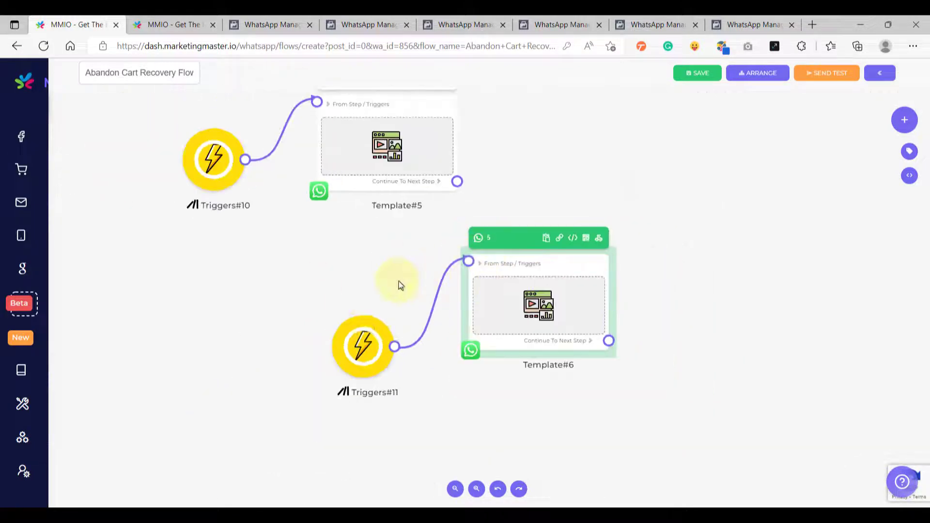
{"action": "left_click", "coordinate": [362, 343]}
{"action": "left_click", "coordinate": [376, 357]}
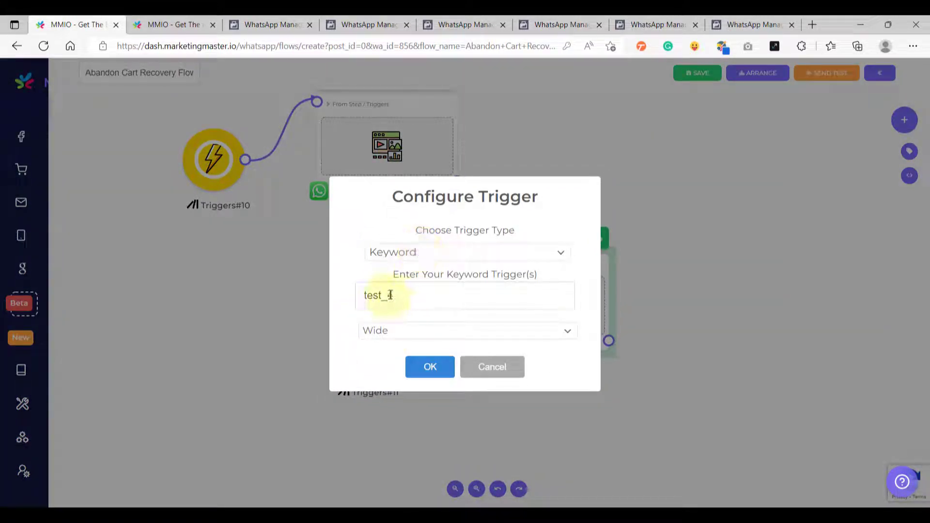
{"action": "key", "text": "BackSpace"}
{"action": "type", "text": "5"}
{"action": "left_click", "coordinate": [430, 368]}
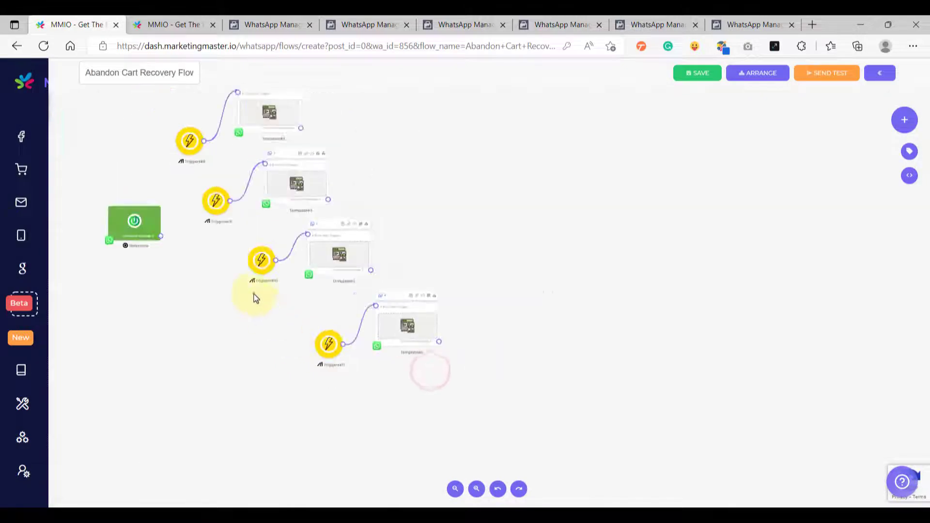
- Move the Template#2 block slightly up and closer to its connected trigger, Triggers#7
{"action": "left_click_drag", "start_coordinate": [272, 278], "coordinate": [386, 340]}
{"action": "left_click_drag", "start_coordinate": [498, 218], "coordinate": [524, 269]}
{"action": "left_click_drag", "start_coordinate": [488, 197], "coordinate": [497, 257]}
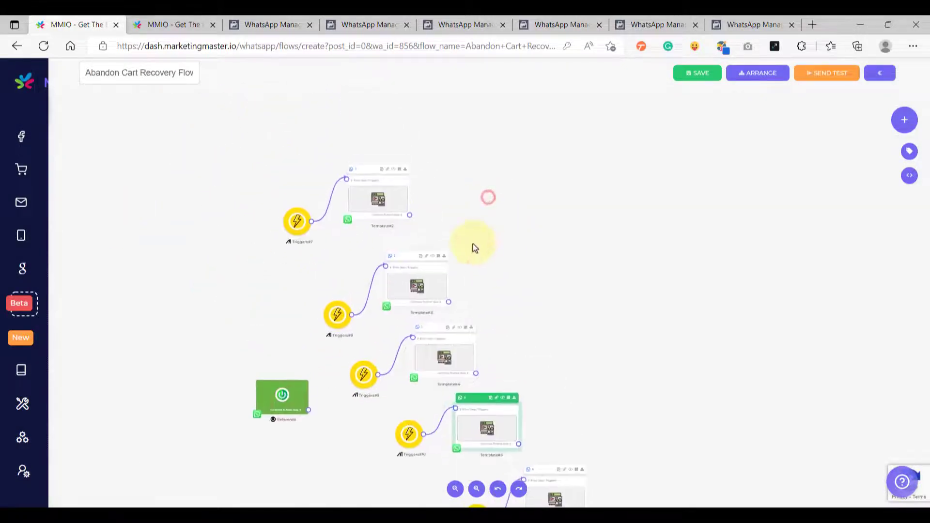
{"action": "left_click_drag", "start_coordinate": [393, 186], "coordinate": [383, 170]}
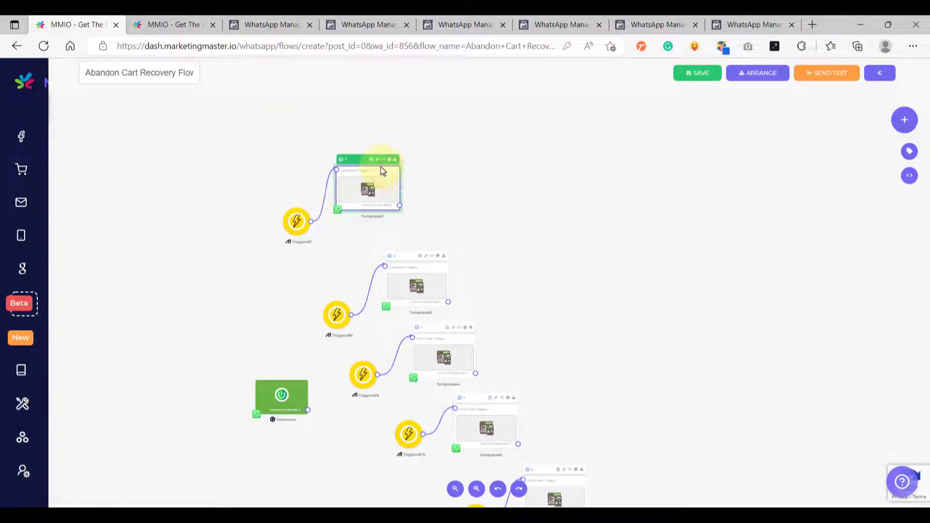
{"action": "scroll", "coordinate": [396, 165], "scroll_direction": "up", "scroll_amount": 2}
{"action": "left_click_drag", "start_coordinate": [462, 170], "coordinate": [528, 250]}
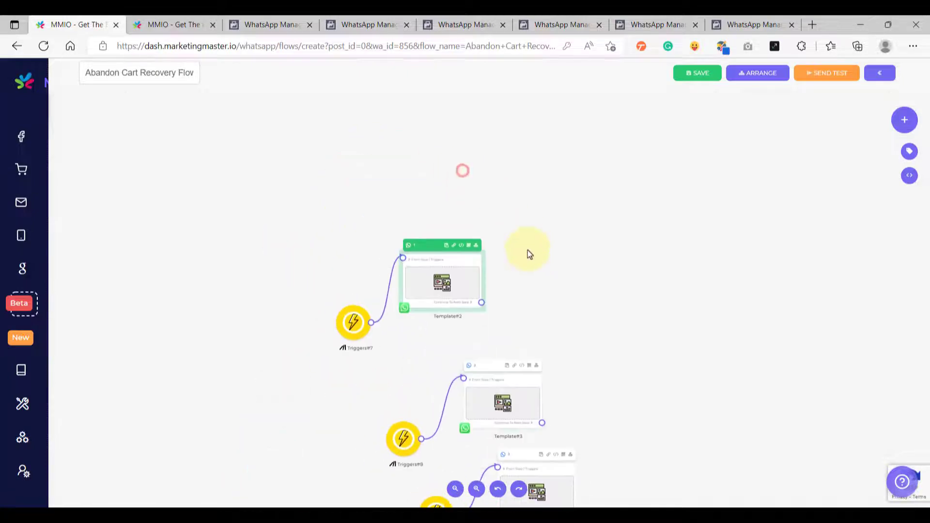
{"action": "scroll", "coordinate": [430, 245], "scroll_direction": "up", "scroll_amount": 6}
{"action": "scroll", "coordinate": [427, 249], "scroll_direction": "down", "scroll_amount": 3}
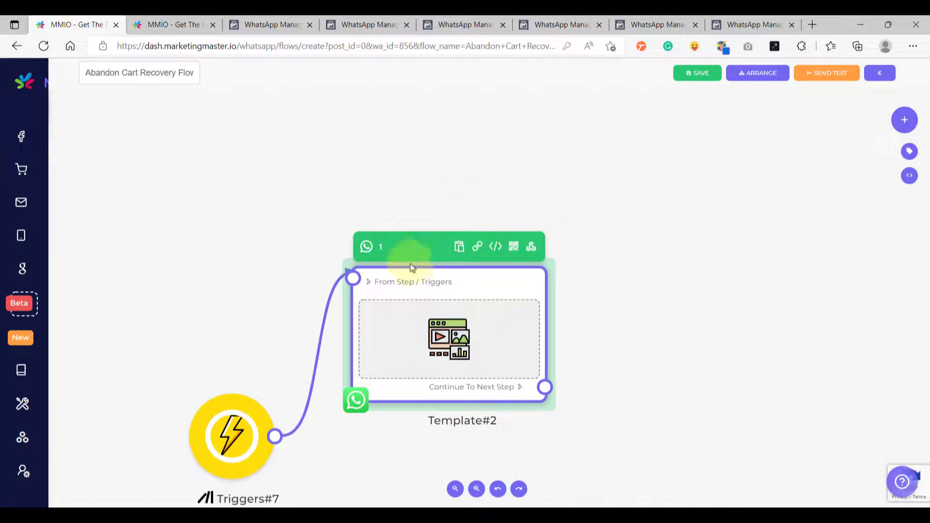
- Move the Template#3 block slightly up and closer to its Triggers#8 block, and try to save the flow
{"action": "left_click_drag", "start_coordinate": [722, 412], "coordinate": [475, 222]}
{"action": "scroll", "coordinate": [475, 223], "scroll_direction": "down", "scroll_amount": 3}
{"action": "left_click_drag", "start_coordinate": [524, 334], "coordinate": [517, 250]}
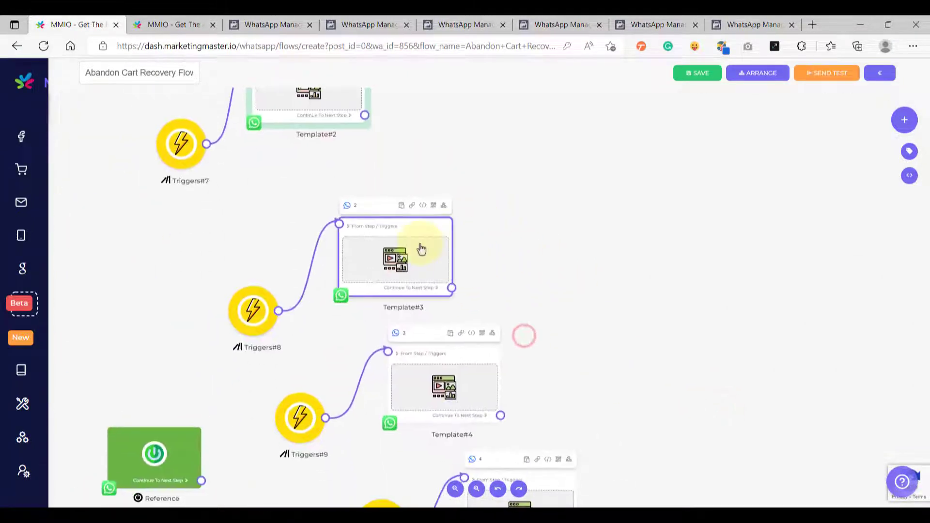
{"action": "scroll", "coordinate": [420, 245], "scroll_direction": "up", "scroll_amount": 4}
{"action": "left_click_drag", "start_coordinate": [449, 204], "coordinate": [436, 208]}
{"action": "scroll", "coordinate": [435, 207], "scroll_direction": "down", "scroll_amount": 6}
{"action": "mouse_move", "coordinate": [572, 285]}
{"action": "left_mouse_down"}
{"action": "mouse_move", "coordinate": [549, 247]}
{"action": "mouse_move", "coordinate": [557, 295]}
{"action": "left_mouse_up"}
{"action": "scroll", "coordinate": [550, 252], "scroll_direction": "down", "scroll_amount": 5}
{"action": "scroll", "coordinate": [557, 294], "scroll_direction": "up", "scroll_amount": 1}
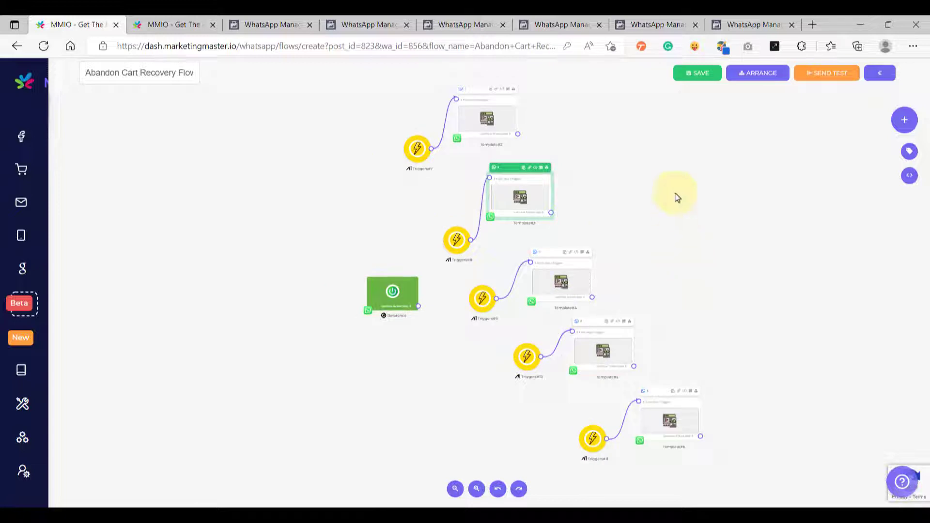
{"action": "left_click", "coordinate": [700, 73]}
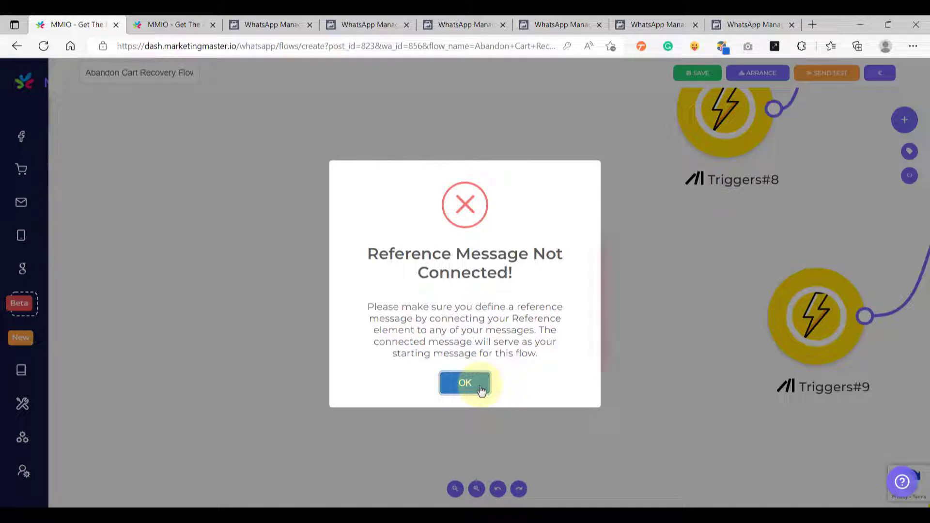
- Dismiss the missing reference warning and move the Reference element up beside Template#2, above Triggers#7
{"action": "left_click", "coordinate": [479, 389]}
{"action": "left_click_drag", "start_coordinate": [502, 333], "coordinate": [513, 234]}
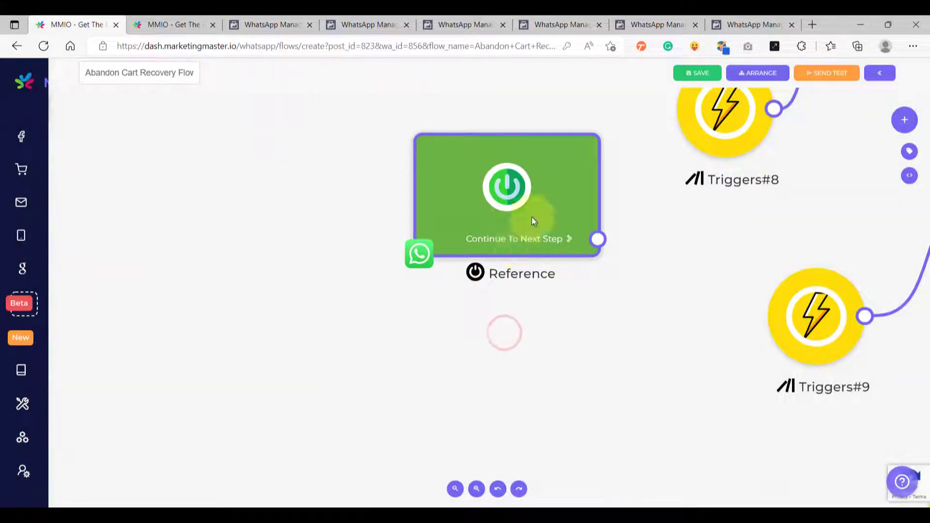
{"action": "scroll", "coordinate": [522, 220], "scroll_direction": "down", "scroll_amount": 5}
{"action": "left_click_drag", "start_coordinate": [608, 231], "coordinate": [542, 337]}
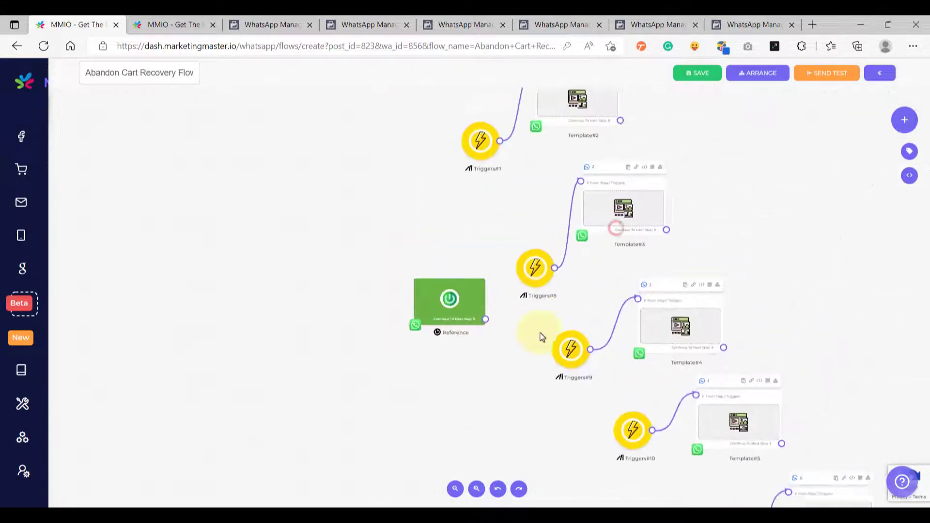
{"action": "left_click_drag", "start_coordinate": [501, 213], "coordinate": [504, 292]}
{"action": "left_click_drag", "start_coordinate": [444, 383], "coordinate": [455, 137]}
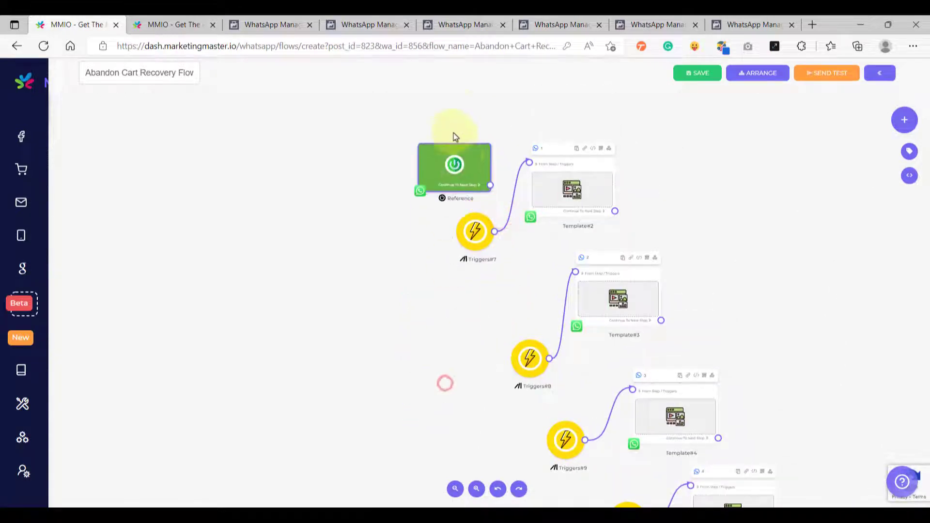
- Connect the Reference element's Continue To Next Step output to the From Step / Triggers input of Template#2
{"action": "left_click_drag", "start_coordinate": [556, 108], "coordinate": [547, 216]}
{"action": "scroll", "coordinate": [532, 218], "scroll_direction": "up", "scroll_amount": 5}
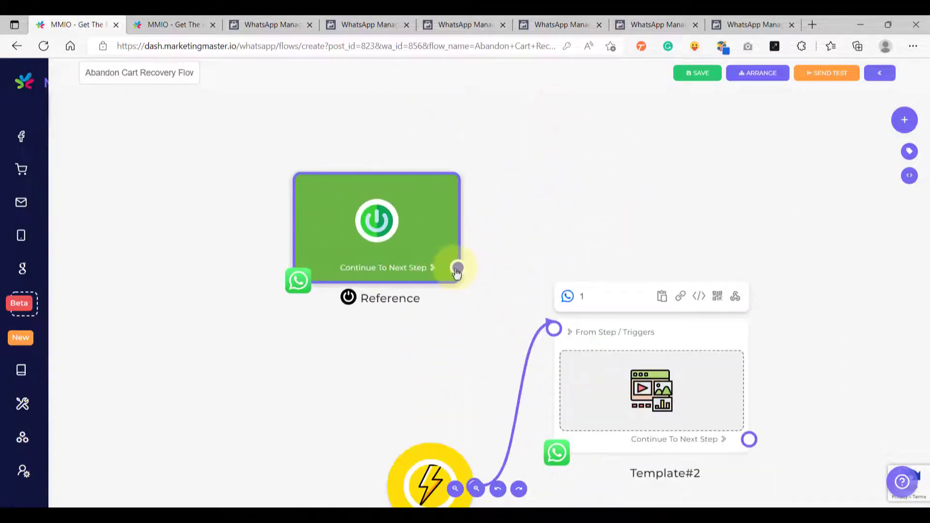
{"action": "mouse_move", "coordinate": [457, 269]}
{"action": "left_mouse_down"}
{"action": "mouse_move", "coordinate": [529, 297]}
{"action": "mouse_move", "coordinate": [550, 328]}
{"action": "left_mouse_up"}
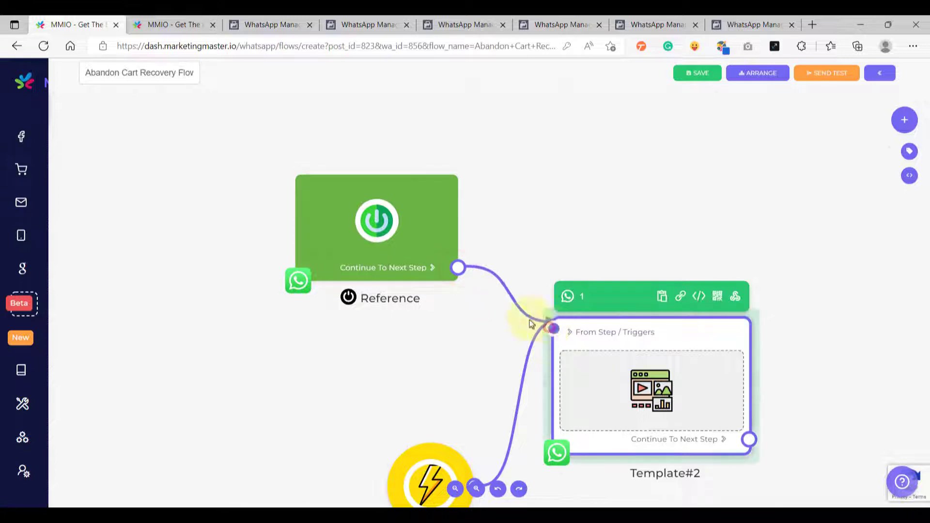
- Save the Abandon Cart Recovery flow and close the save confirmation
{"action": "scroll", "coordinate": [430, 266], "scroll_direction": "down", "scroll_amount": 8}
{"action": "left_click_drag", "start_coordinate": [625, 305], "coordinate": [616, 209]}
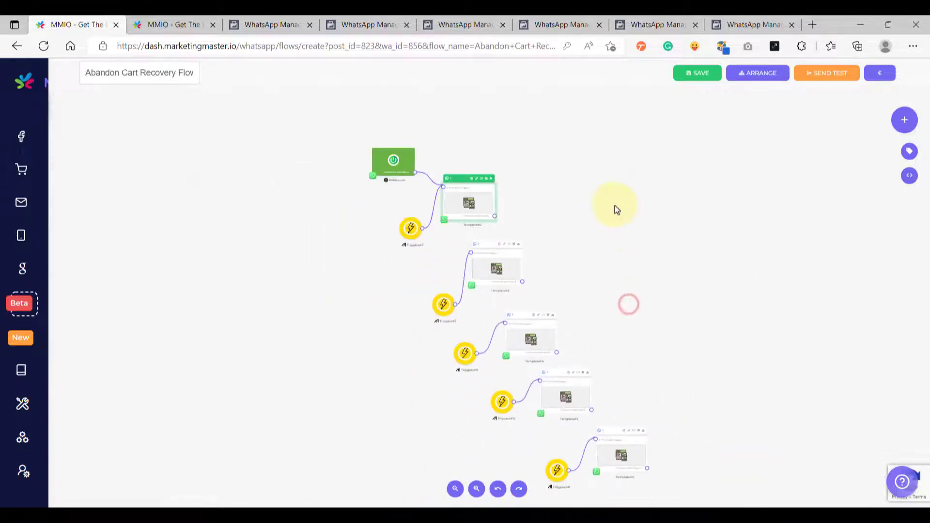
{"action": "left_click", "coordinate": [696, 73]}
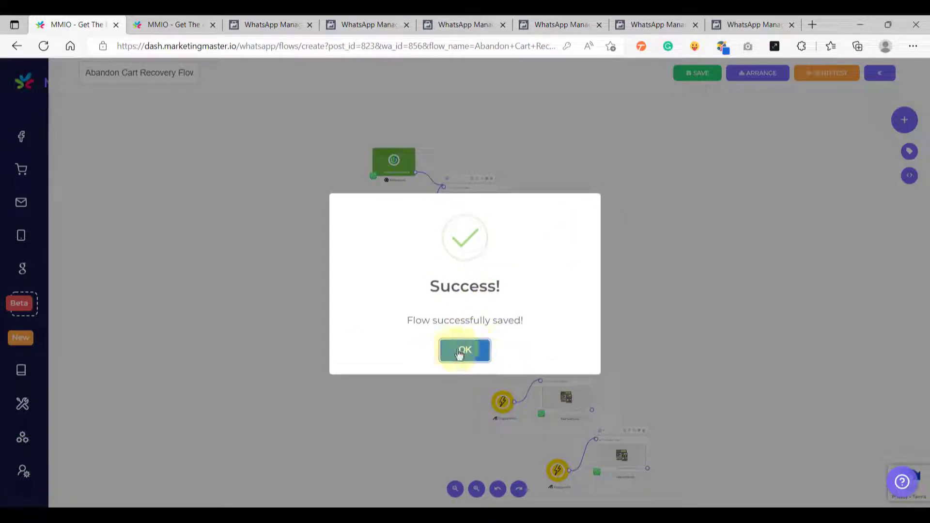
{"action": "left_click", "coordinate": [459, 354]}
{"action": "scroll", "coordinate": [352, 320], "scroll_direction": "down", "scroll_amount": 1}
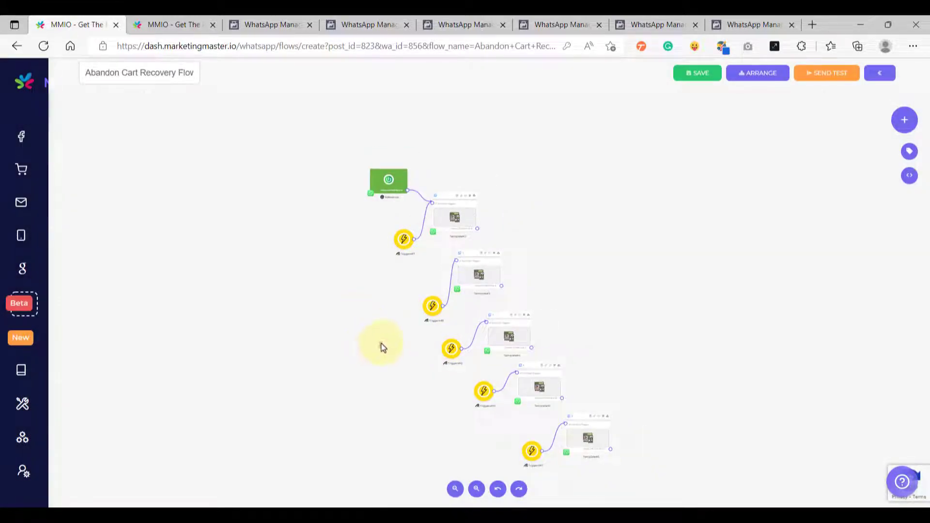
{"action": "left_click_drag", "start_coordinate": [381, 345], "coordinate": [400, 325]}
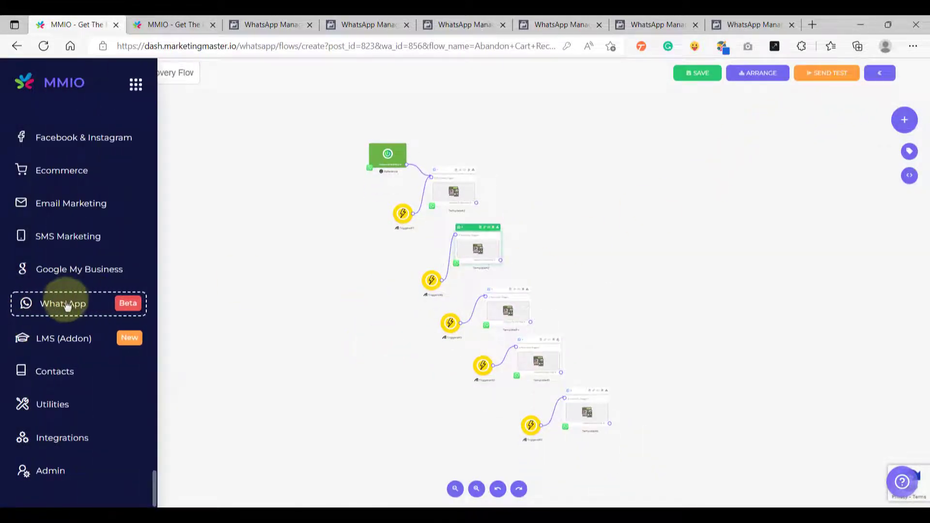
- Go to the WhatsApp sequences and start creating a new messenger sequence
{"action": "left_click", "coordinate": [70, 306]}
{"action": "left_click", "coordinate": [230, 387]}
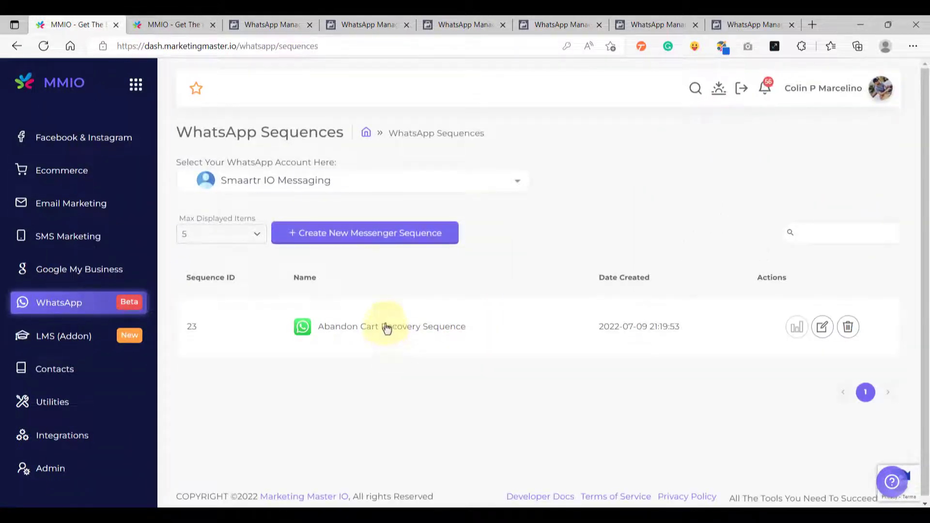
{"action": "left_click", "coordinate": [357, 241]}
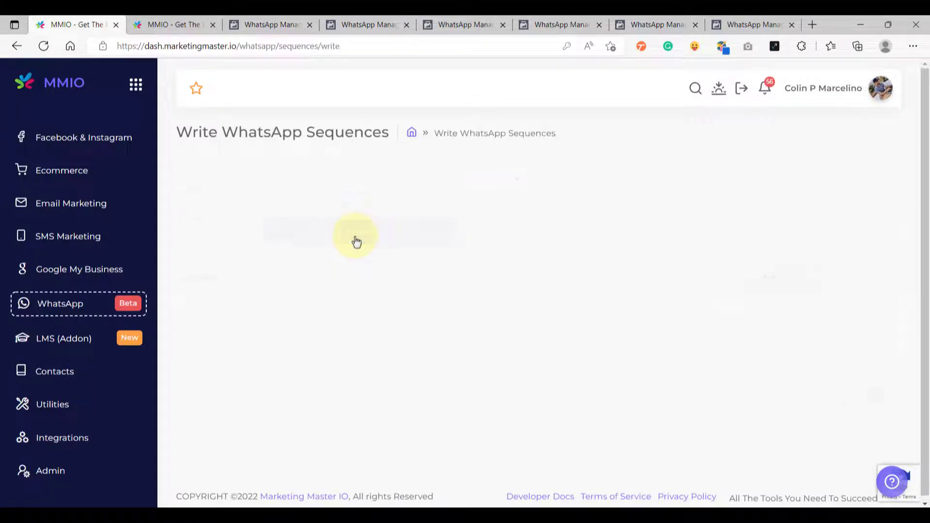
- Assign the flow Abandon Cart Recovery Flow Demo 2 with postback ID 1 to Sequence 1
{"action": "scroll", "coordinate": [389, 295], "scroll_direction": "down", "scroll_amount": 3}
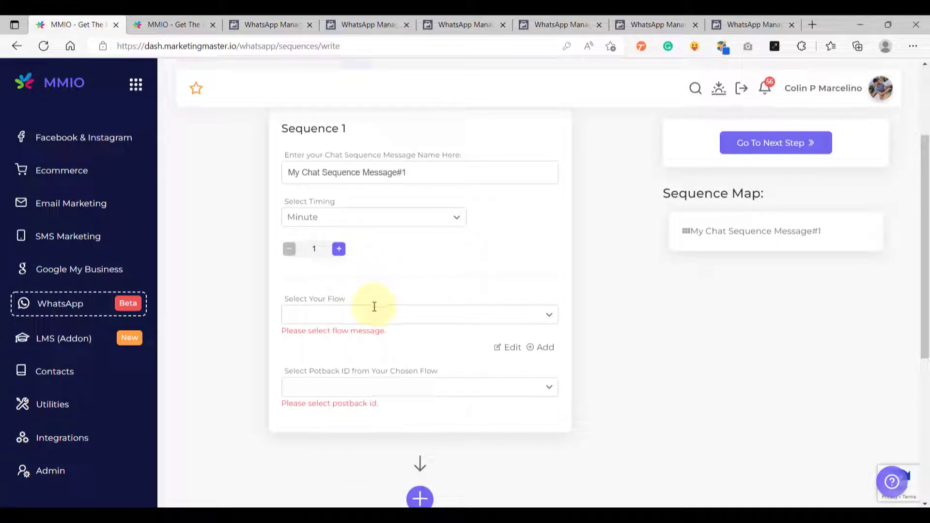
{"action": "left_click", "coordinate": [371, 308]}
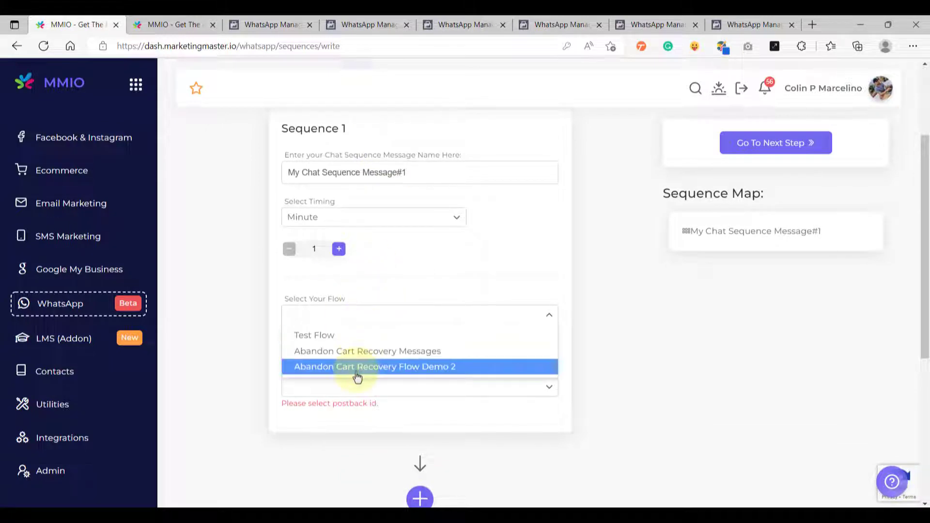
{"action": "left_click", "coordinate": [450, 373]}
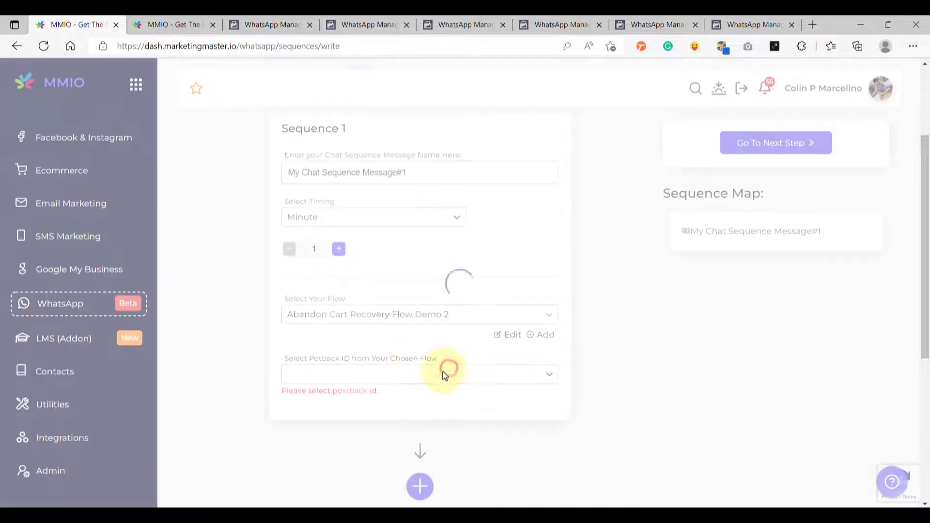
{"action": "scroll", "coordinate": [394, 338], "scroll_direction": "up", "scroll_amount": 3}
{"action": "scroll", "coordinate": [385, 326], "scroll_direction": "down", "scroll_amount": 2}
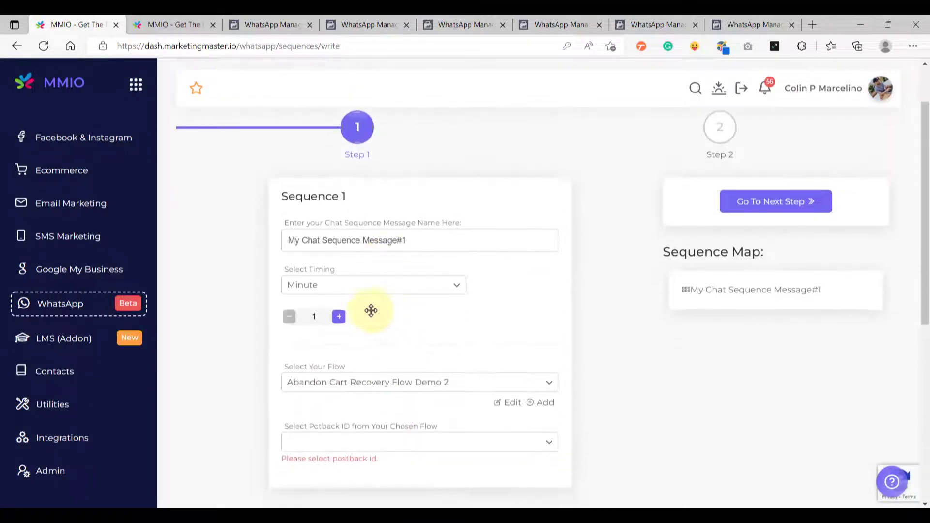
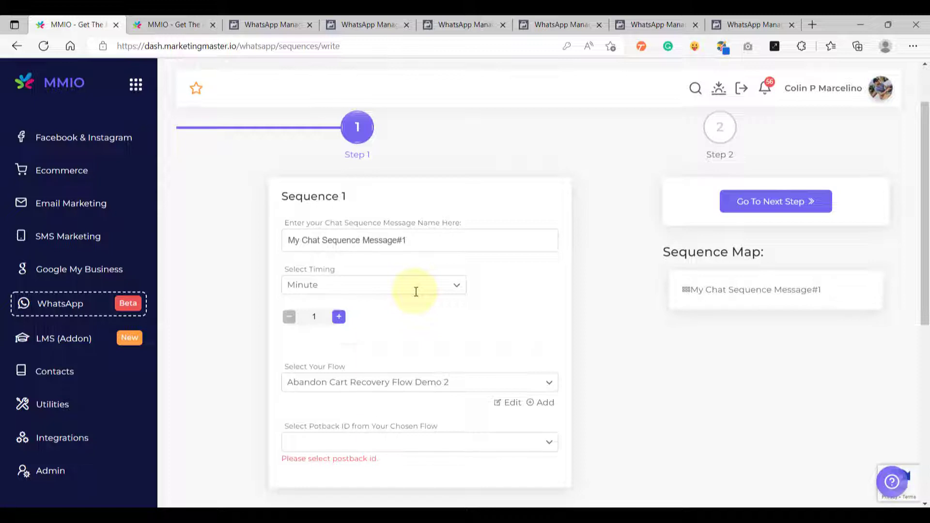
{"action": "scroll", "coordinate": [416, 291], "scroll_direction": "down", "scroll_amount": 3}
{"action": "left_click", "coordinate": [381, 302]}
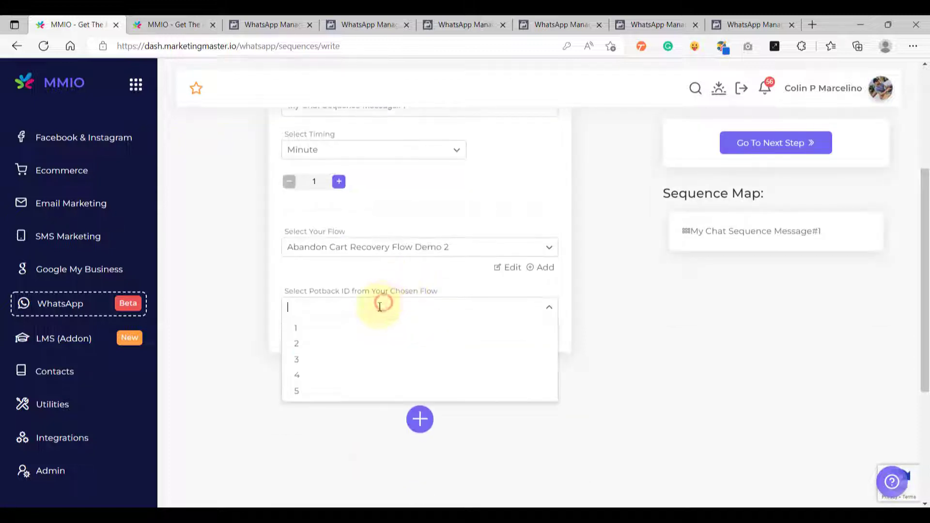
{"action": "left_click", "coordinate": [340, 329]}
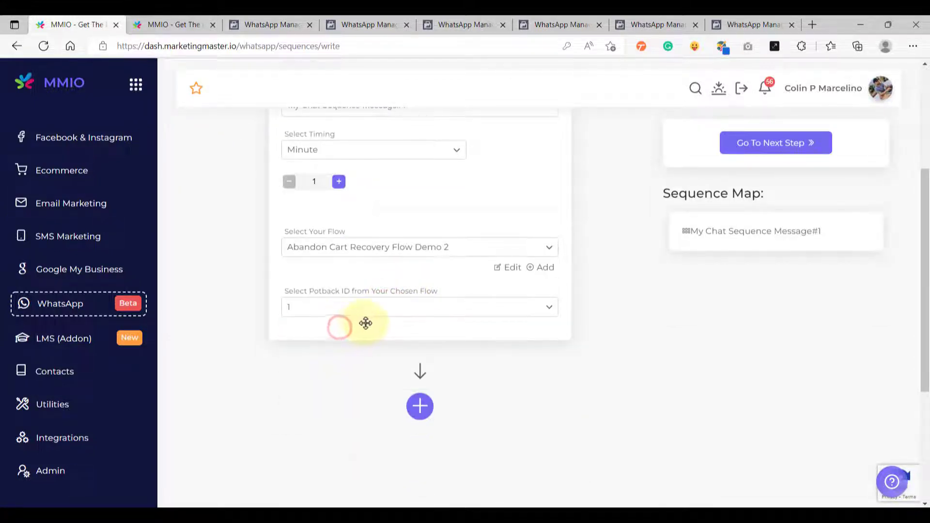
- Add a second sequence message and assign it the flow Abandon Cart Recovery Flow Demo 2 with postback ID 2
{"action": "scroll", "coordinate": [394, 322], "scroll_direction": "up", "scroll_amount": 4}
{"action": "scroll", "coordinate": [394, 322], "scroll_direction": "down", "scroll_amount": 7}
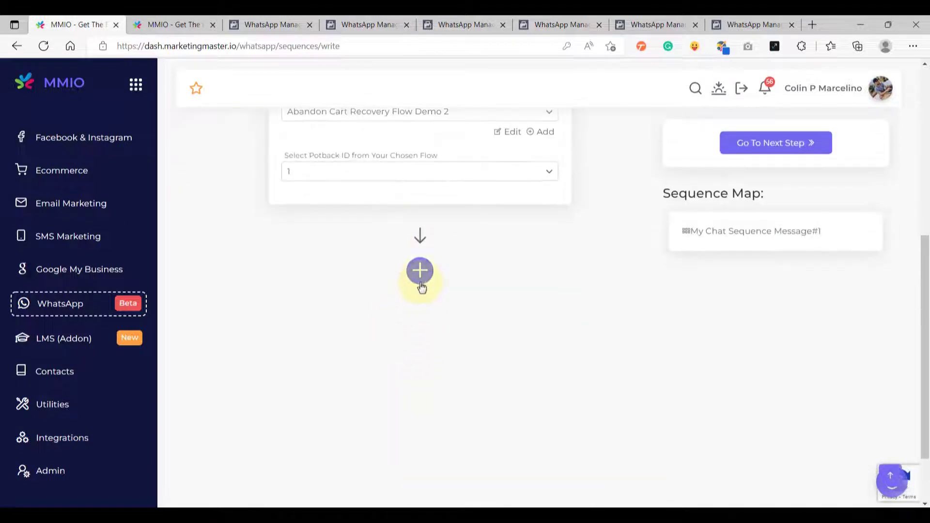
{"action": "left_click", "coordinate": [419, 274]}
{"action": "scroll", "coordinate": [412, 306], "scroll_direction": "down", "scroll_amount": 3}
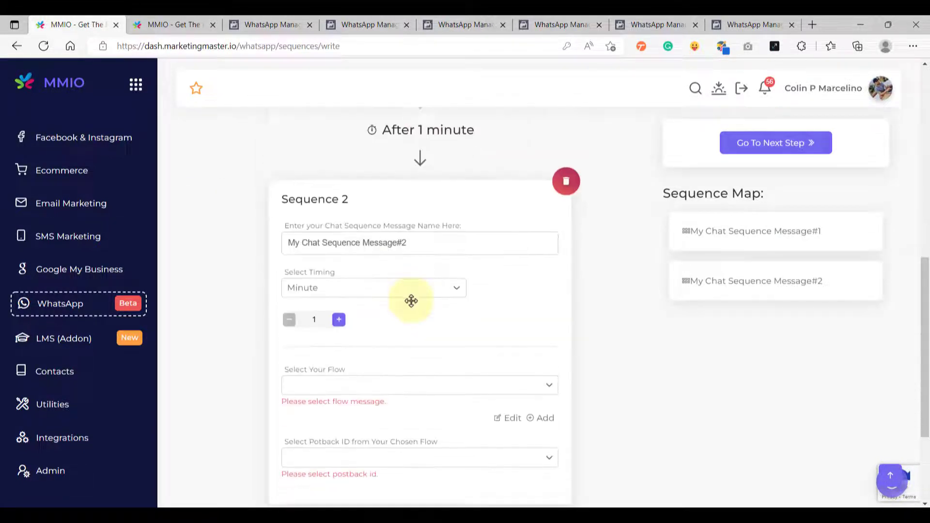
{"action": "scroll", "coordinate": [409, 301], "scroll_direction": "up", "scroll_amount": 3}
{"action": "scroll", "coordinate": [378, 295], "scroll_direction": "down", "scroll_amount": 5}
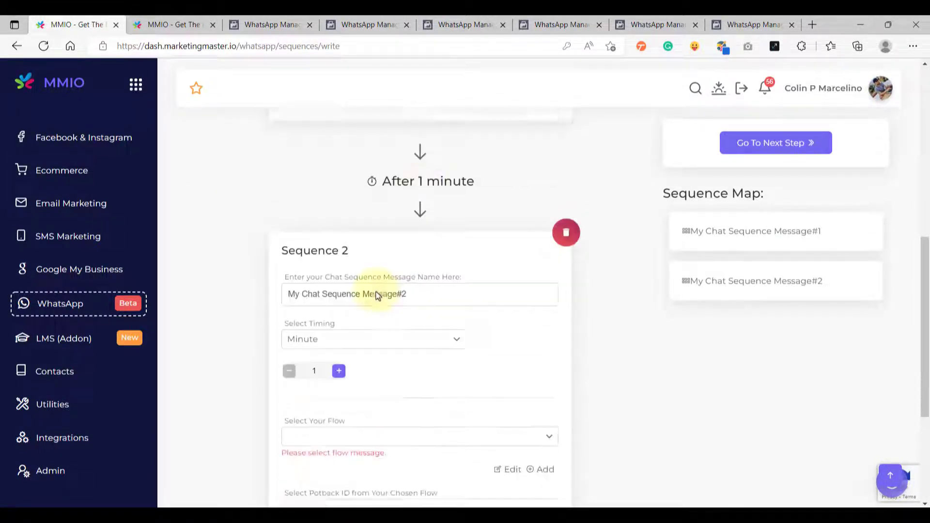
{"action": "left_click", "coordinate": [358, 251]}
{"action": "scroll", "coordinate": [358, 252], "scroll_direction": "up", "scroll_amount": 1}
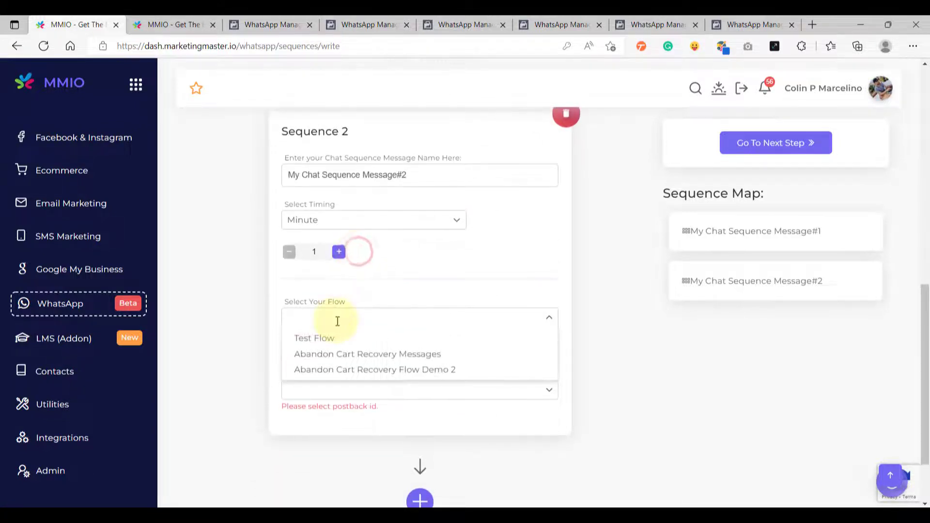
{"action": "left_click", "coordinate": [394, 372]}
{"action": "scroll", "coordinate": [380, 344], "scroll_direction": "down", "scroll_amount": 2}
{"action": "left_click", "coordinate": [377, 315]}
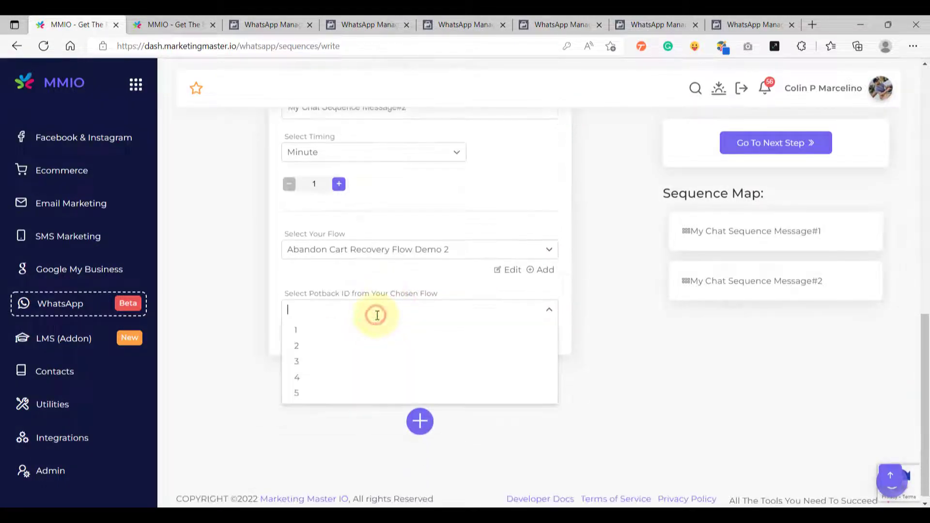
{"action": "left_click", "coordinate": [356, 347]}
- Add a third sequence message and assign it the flow Abandon Cart Recovery Flow Demo 2 with postback ID 3
{"action": "scroll", "coordinate": [370, 317], "scroll_direction": "up", "scroll_amount": 10}
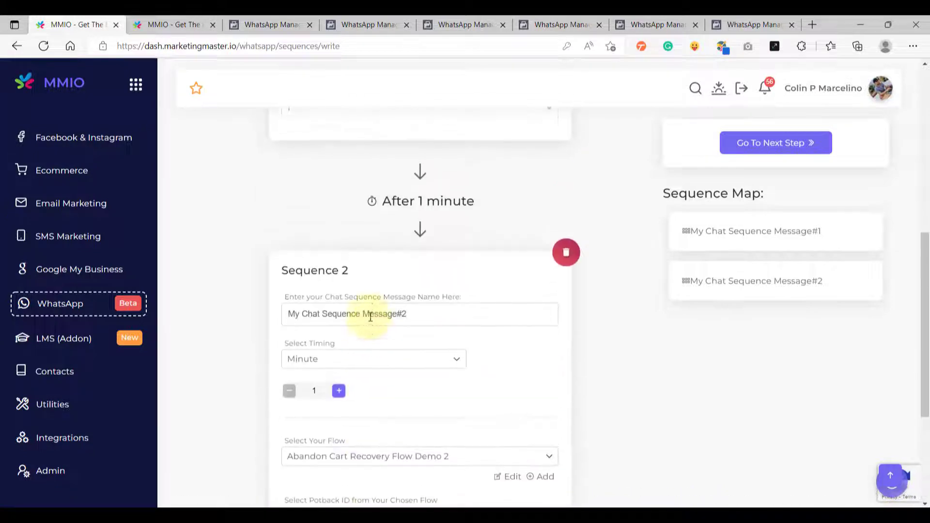
{"action": "scroll", "coordinate": [370, 317], "scroll_direction": "down", "scroll_amount": 7}
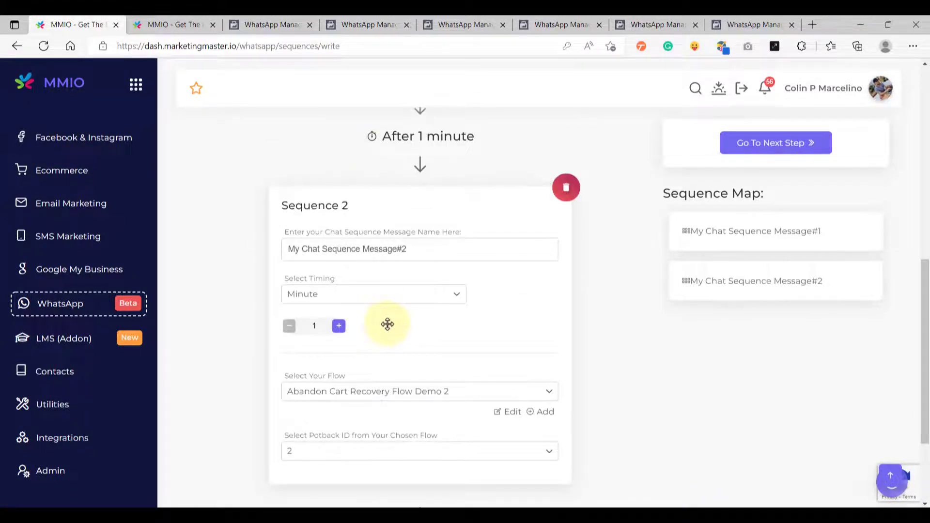
{"action": "scroll", "coordinate": [387, 324], "scroll_direction": "down", "scroll_amount": 3}
{"action": "left_click", "coordinate": [417, 413]}
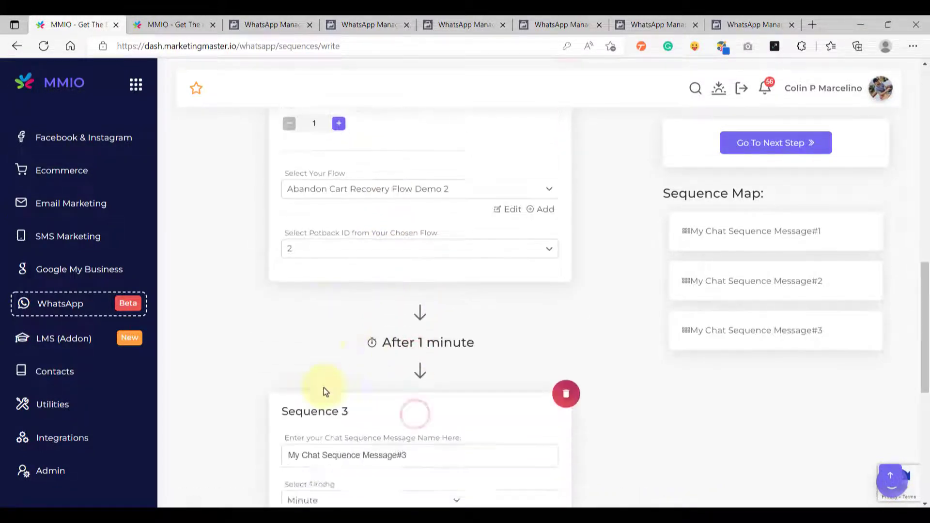
{"action": "scroll", "coordinate": [369, 242], "scroll_direction": "down", "scroll_amount": 4}
{"action": "scroll", "coordinate": [255, 252], "scroll_direction": "down", "scroll_amount": 3}
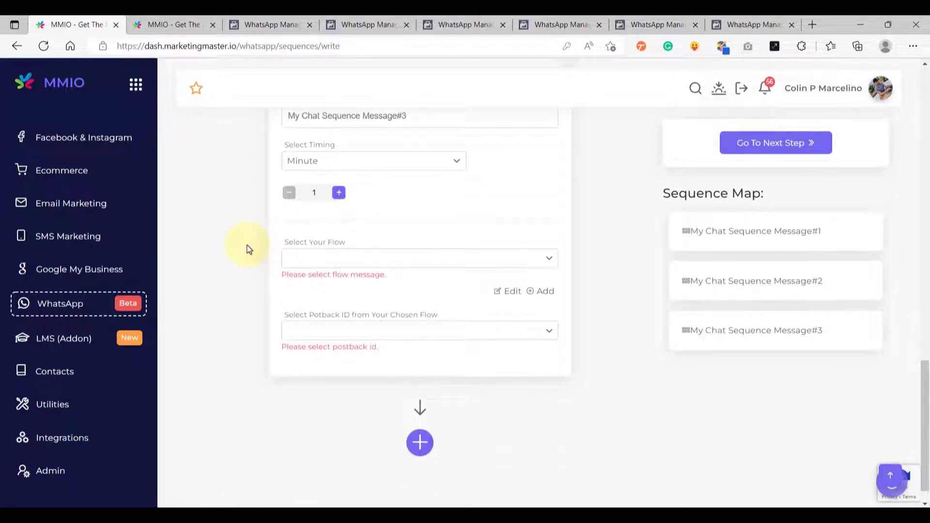
{"action": "scroll", "coordinate": [246, 248], "scroll_direction": "up", "scroll_amount": 2}
{"action": "scroll", "coordinate": [245, 247], "scroll_direction": "down", "scroll_amount": 2}
{"action": "left_click", "coordinate": [326, 252]}
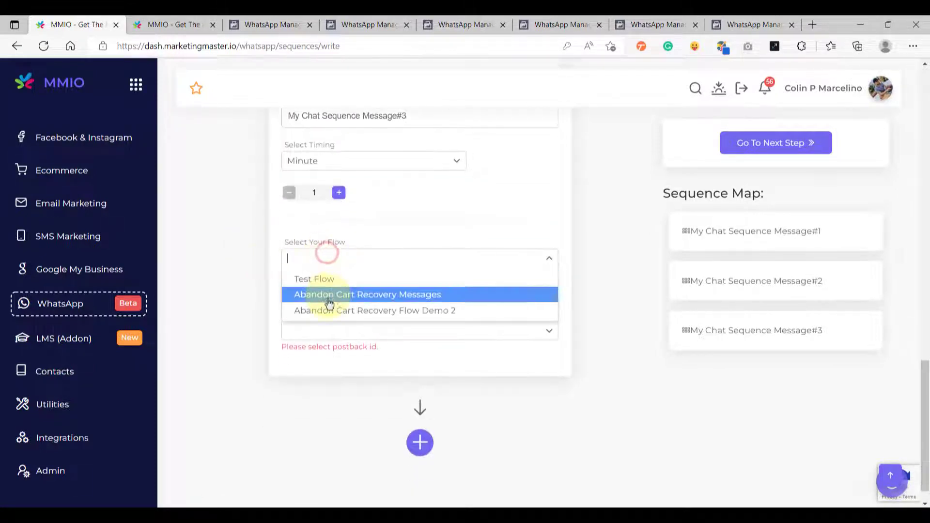
{"action": "left_click", "coordinate": [327, 310]}
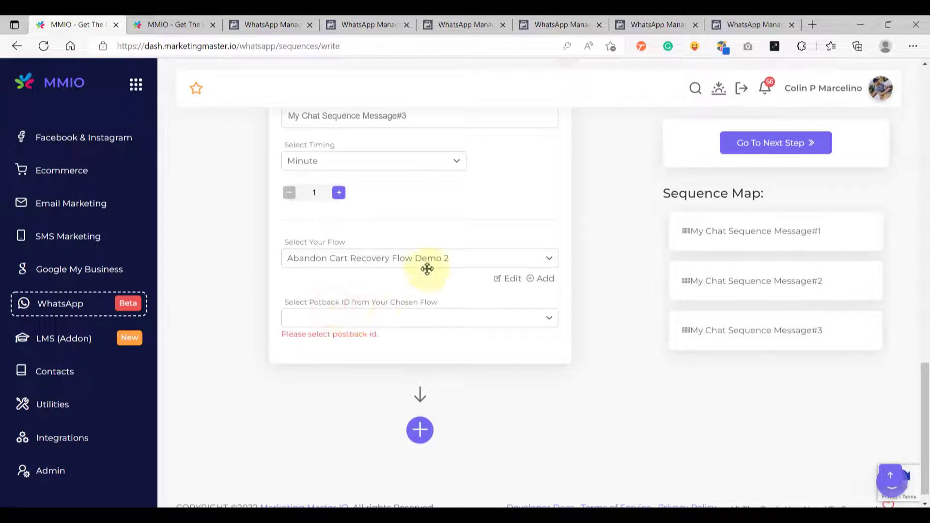
{"action": "left_click", "coordinate": [385, 325]}
{"action": "left_click", "coordinate": [346, 371]}
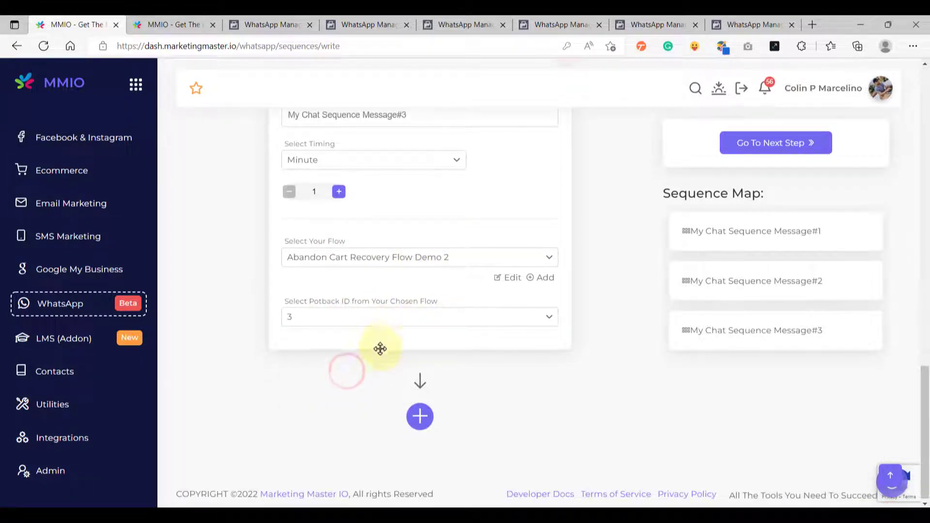
- Add a fourth sequence message and assign it the flow Abandon Cart Recovery Flow Demo 2 with postback ID 4
{"action": "left_click", "coordinate": [417, 417]}
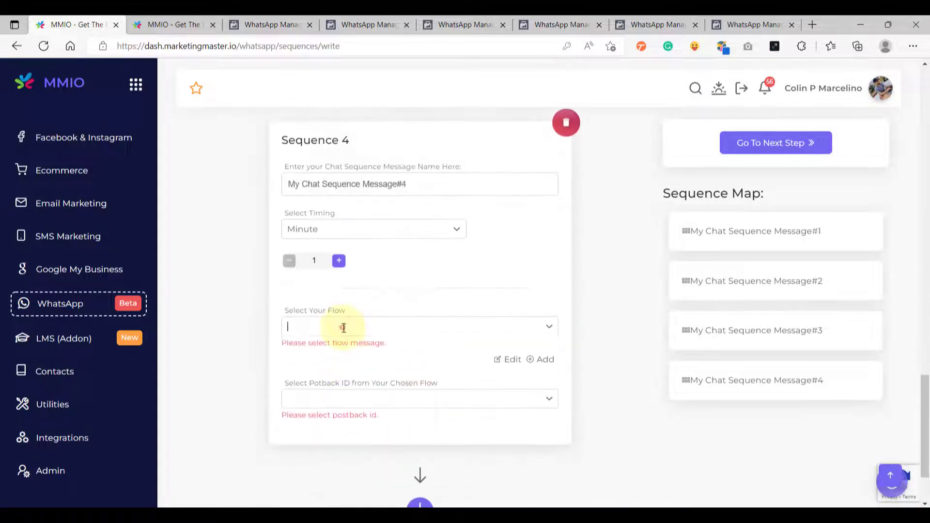
{"action": "left_click", "coordinate": [343, 327]}
{"action": "left_click", "coordinate": [351, 379]}
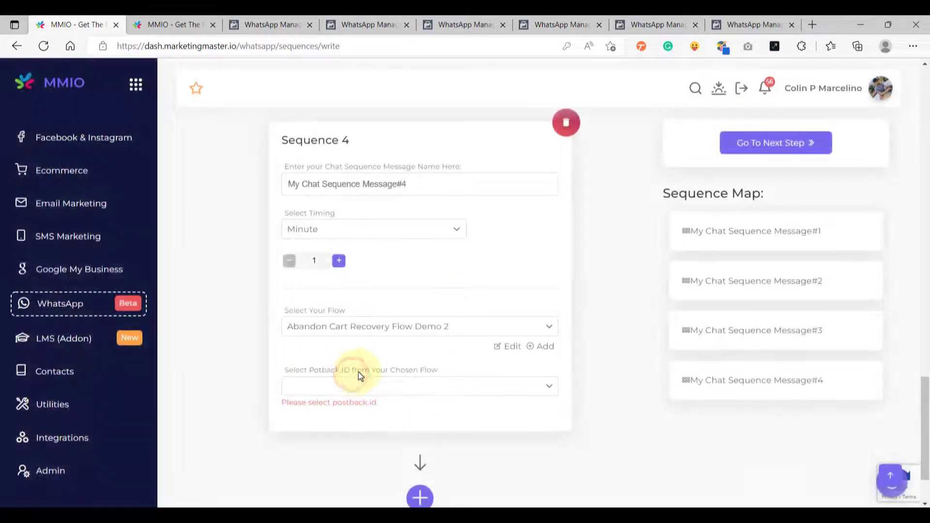
{"action": "scroll", "coordinate": [358, 376], "scroll_direction": "down", "scroll_amount": 2}
{"action": "left_click", "coordinate": [353, 304]}
{"action": "left_click", "coordinate": [338, 372]}
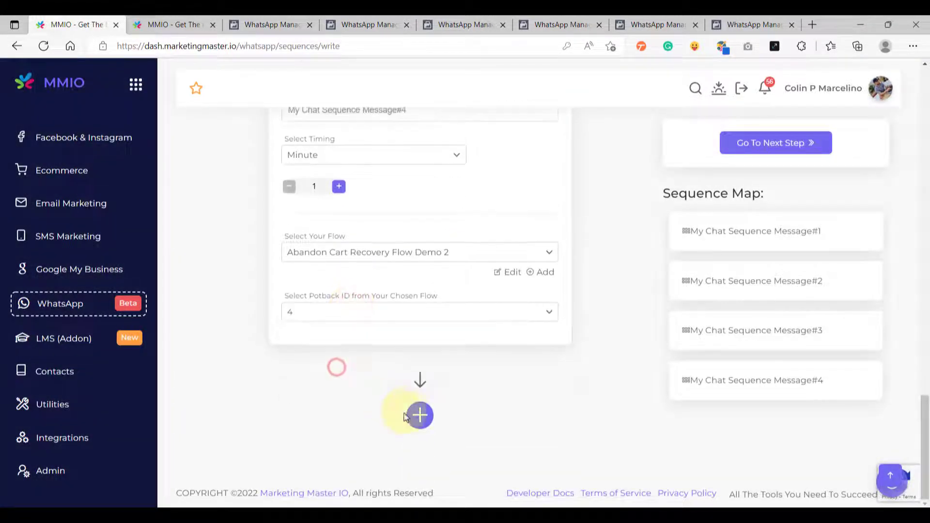
- Add a fifth sequence message and assign it the flow Abandon Cart Recovery Flow Demo 2 with postback ID 5
{"action": "left_click", "coordinate": [405, 417]}
{"action": "left_click", "coordinate": [356, 236]}
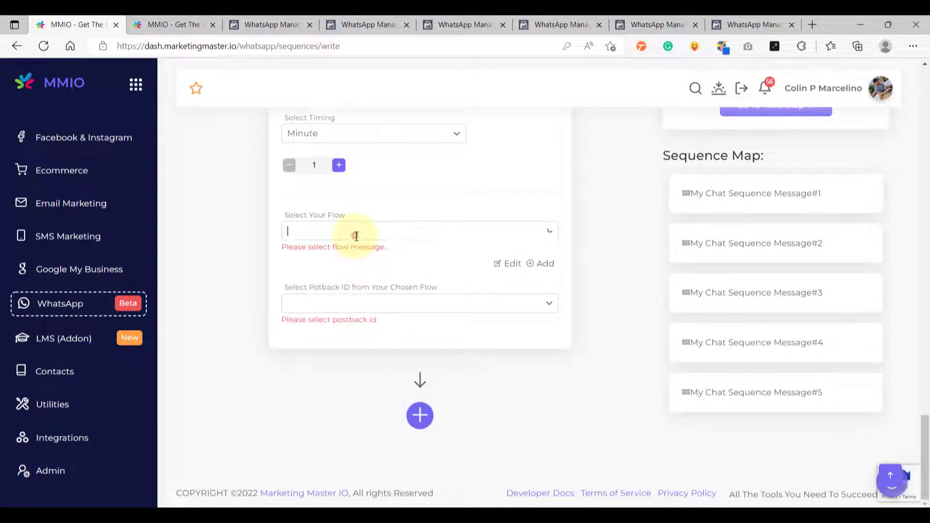
{"action": "left_click", "coordinate": [350, 283]}
{"action": "left_click", "coordinate": [360, 303]}
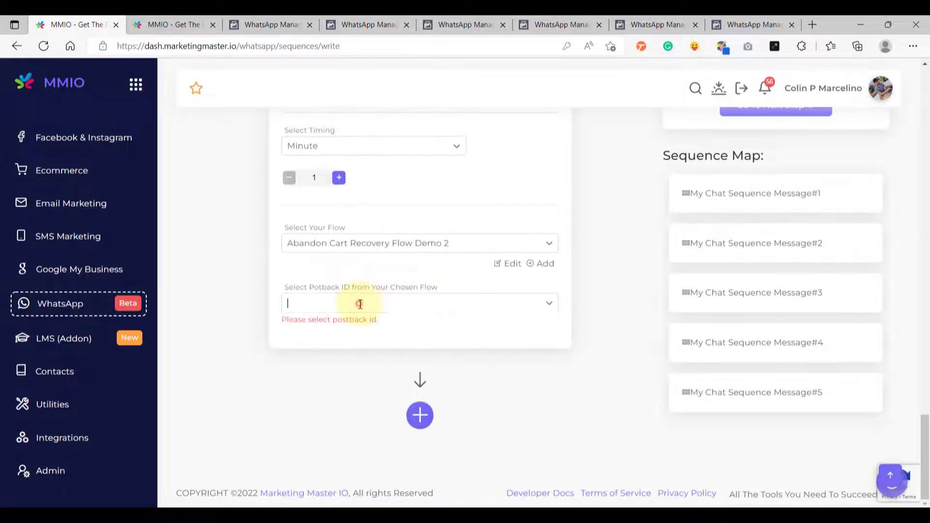
{"action": "left_click", "coordinate": [319, 387]}
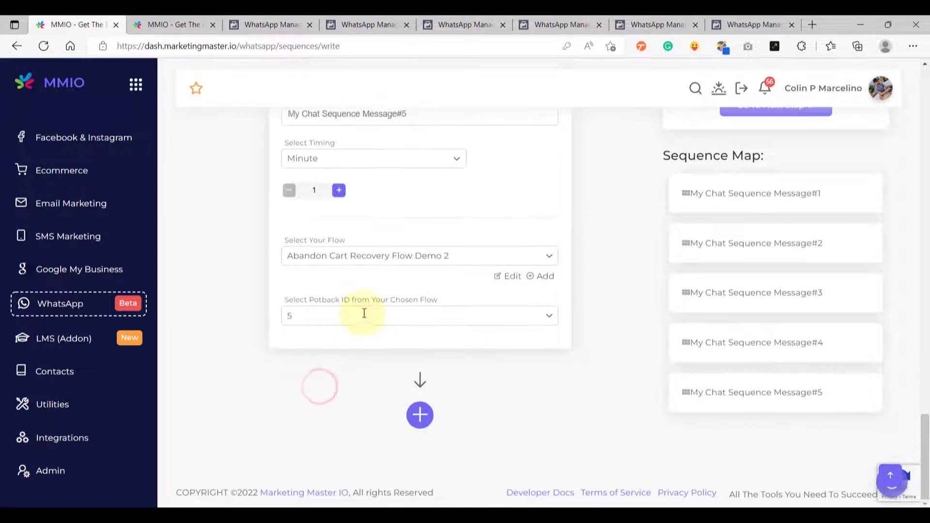
- Review the timing, flow and postback ID of each sequence message from Sequence 1 through Sequence 5
{"action": "scroll", "coordinate": [364, 313], "scroll_direction": "up", "scroll_amount": 20}
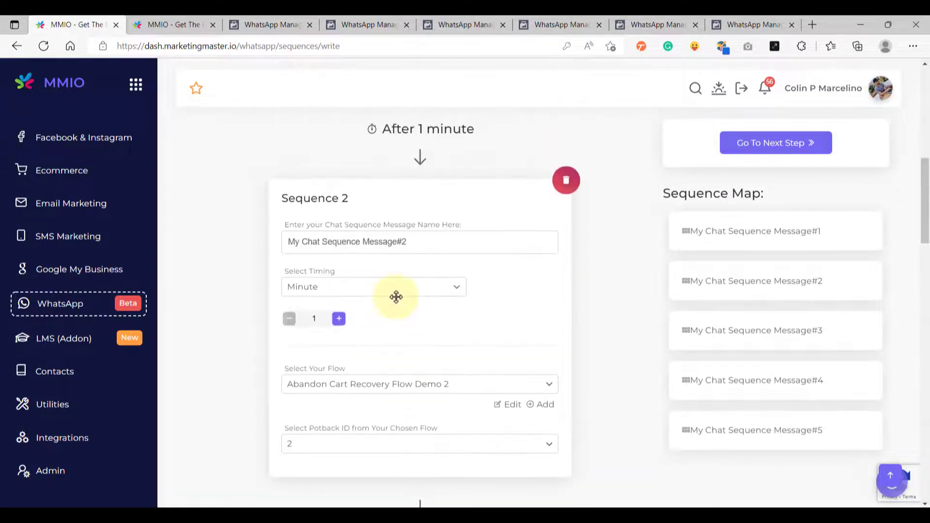
{"action": "scroll", "coordinate": [395, 296], "scroll_direction": "up", "scroll_amount": 8}
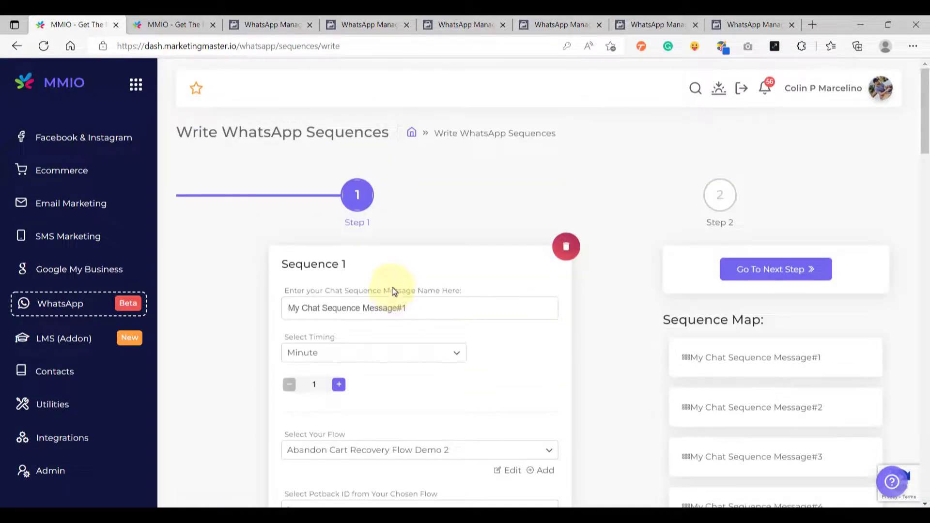
{"action": "scroll", "coordinate": [393, 298], "scroll_direction": "down", "scroll_amount": 2}
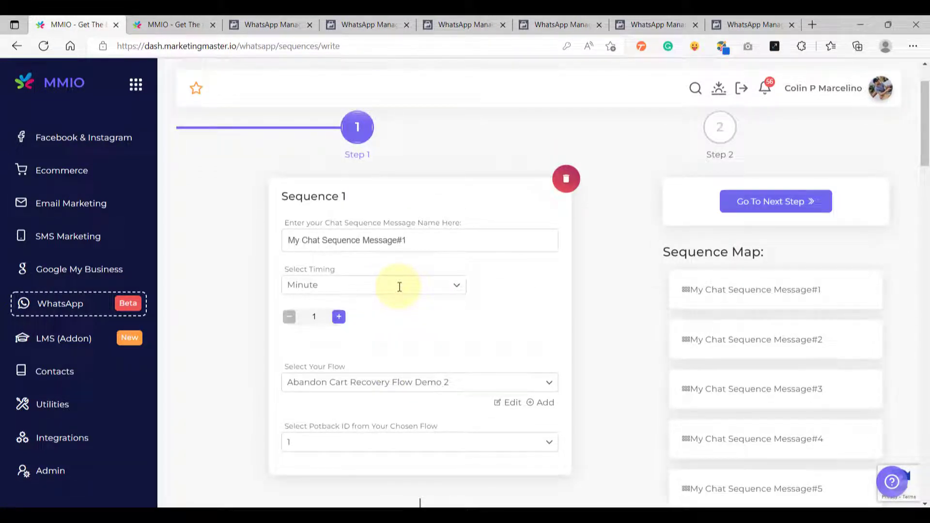
{"action": "scroll", "coordinate": [412, 289], "scroll_direction": "down", "scroll_amount": 4}
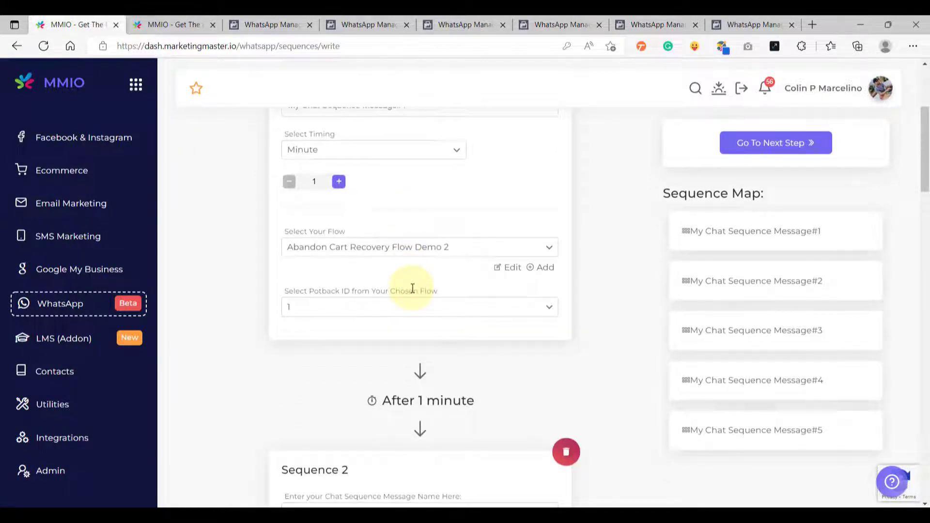
{"action": "scroll", "coordinate": [413, 291], "scroll_direction": "up", "scroll_amount": 2}
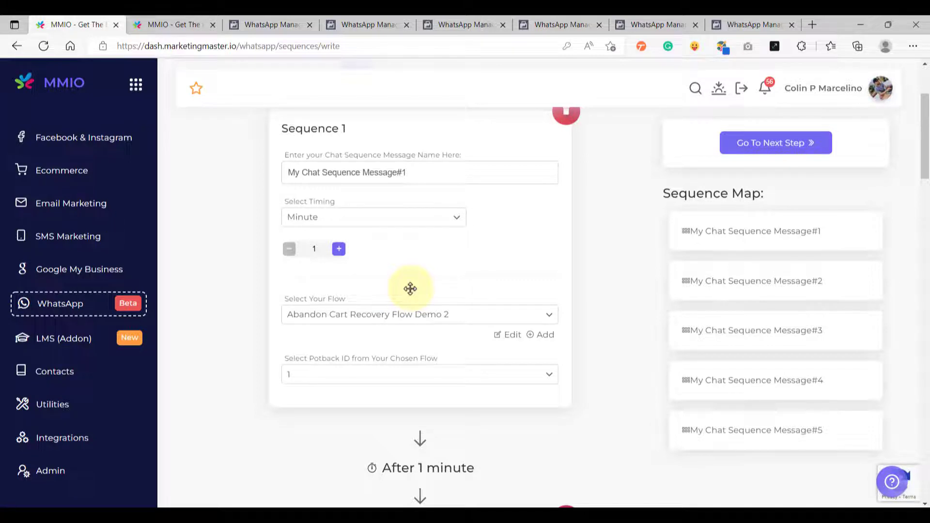
{"action": "scroll", "coordinate": [410, 289], "scroll_direction": "down", "scroll_amount": 5}
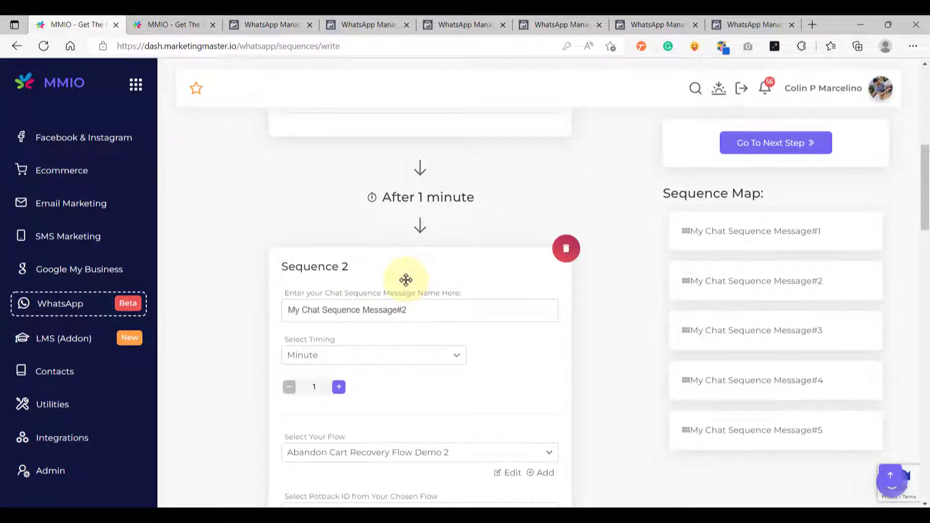
{"action": "scroll", "coordinate": [406, 279], "scroll_direction": "down", "scroll_amount": 9}
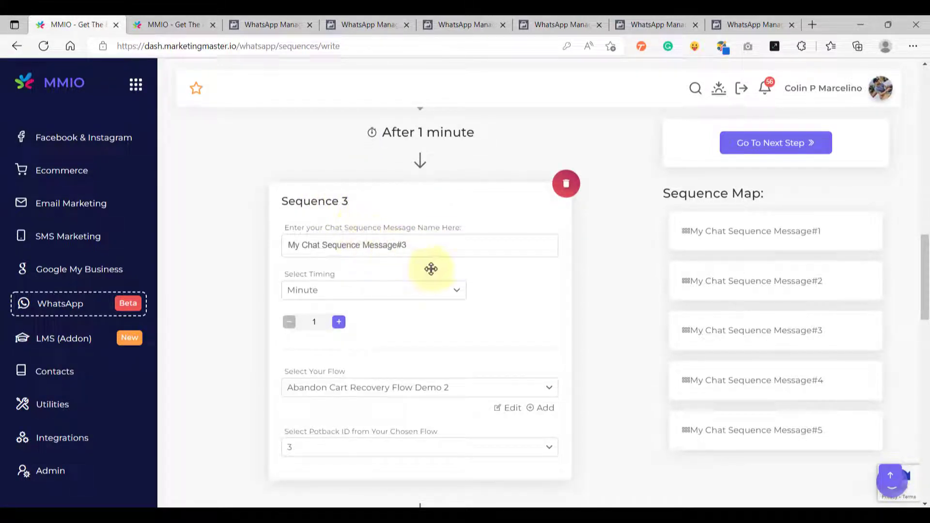
{"action": "scroll", "coordinate": [427, 272], "scroll_direction": "down", "scroll_amount": 7}
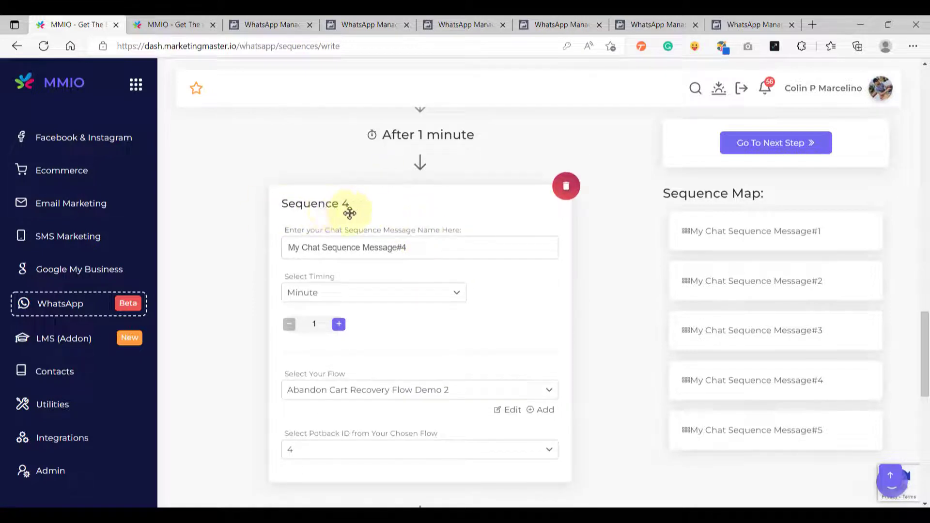
{"action": "scroll", "coordinate": [405, 241], "scroll_direction": "down", "scroll_amount": 7}
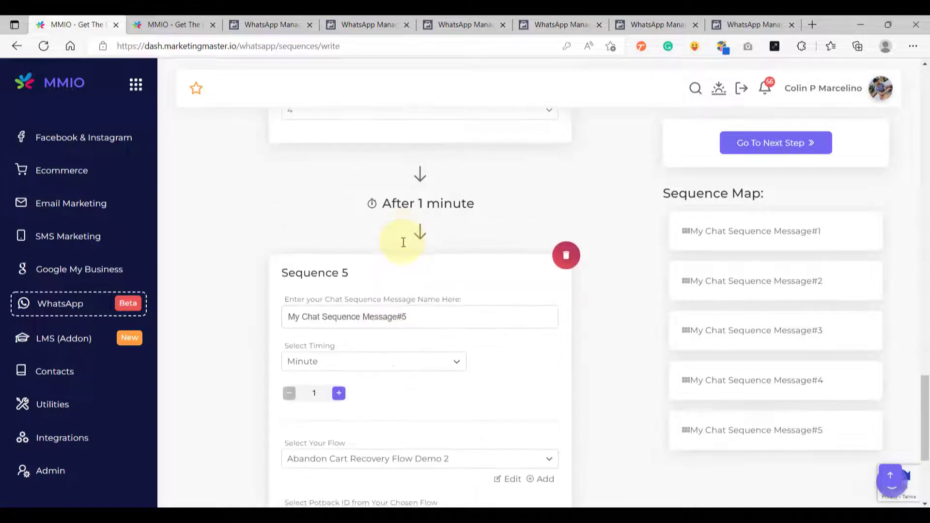
{"action": "scroll", "coordinate": [405, 238], "scroll_direction": "up", "scroll_amount": 3}
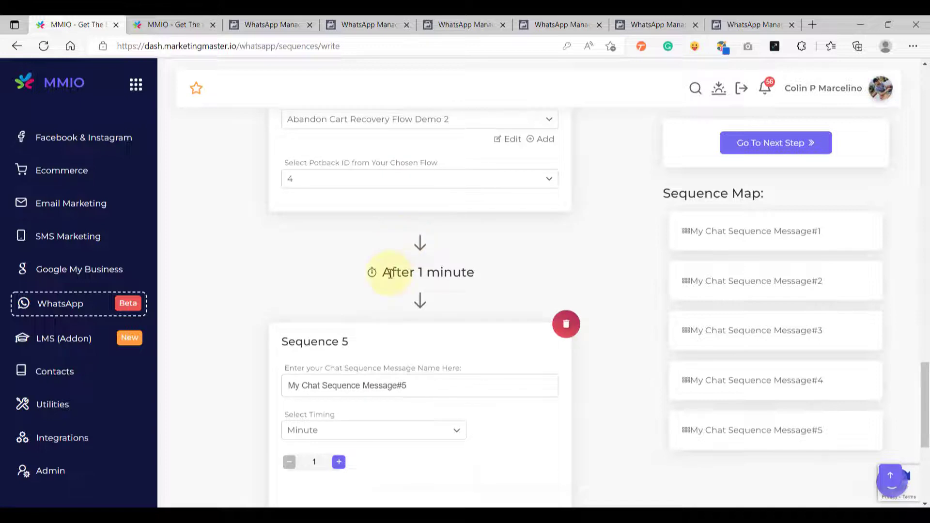
{"action": "scroll", "coordinate": [376, 271], "scroll_direction": "down", "scroll_amount": 3}
{"action": "scroll", "coordinate": [378, 272], "scroll_direction": "down", "scroll_amount": 2}
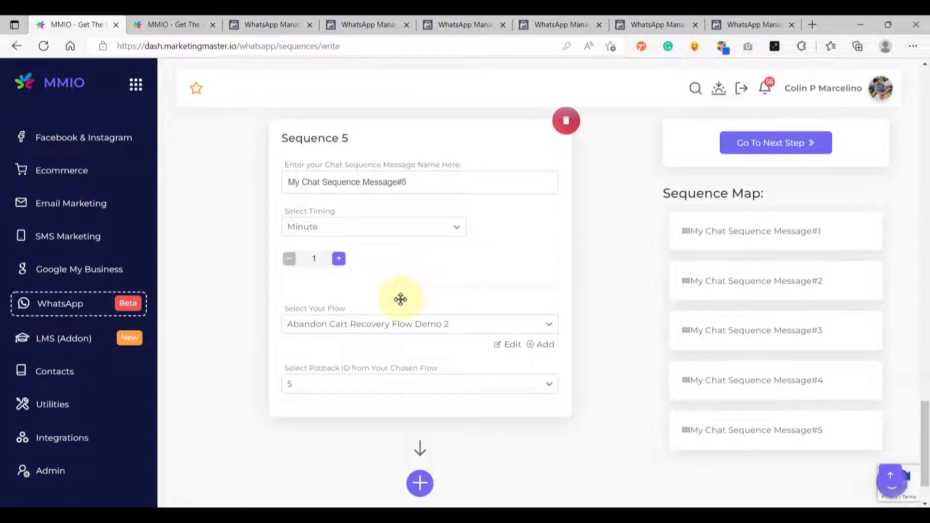
{"action": "scroll", "coordinate": [401, 298], "scroll_direction": "up", "scroll_amount": 2}
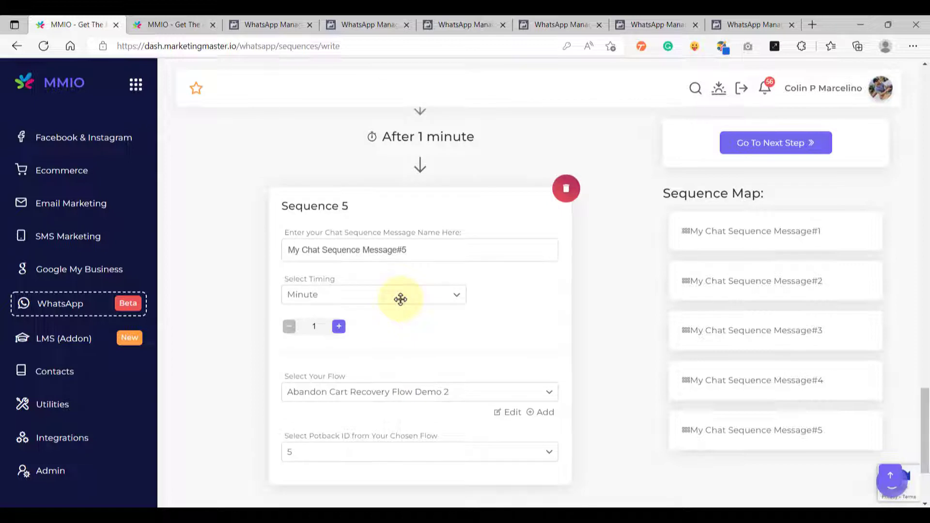
- Check the delays between consecutive messages and their order across the whole five-message sequence
{"action": "scroll", "coordinate": [401, 299], "scroll_direction": "up", "scroll_amount": 20}
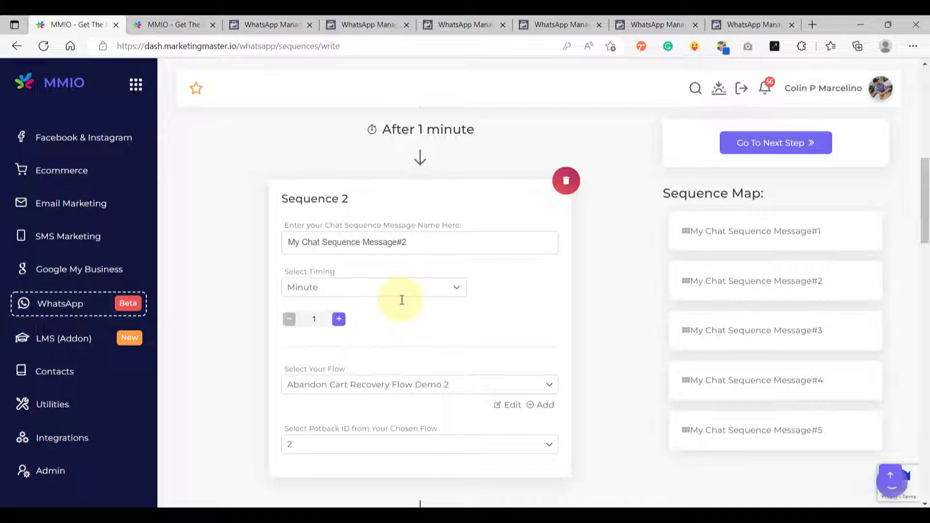
{"action": "scroll", "coordinate": [402, 301], "scroll_direction": "up", "scroll_amount": 6}
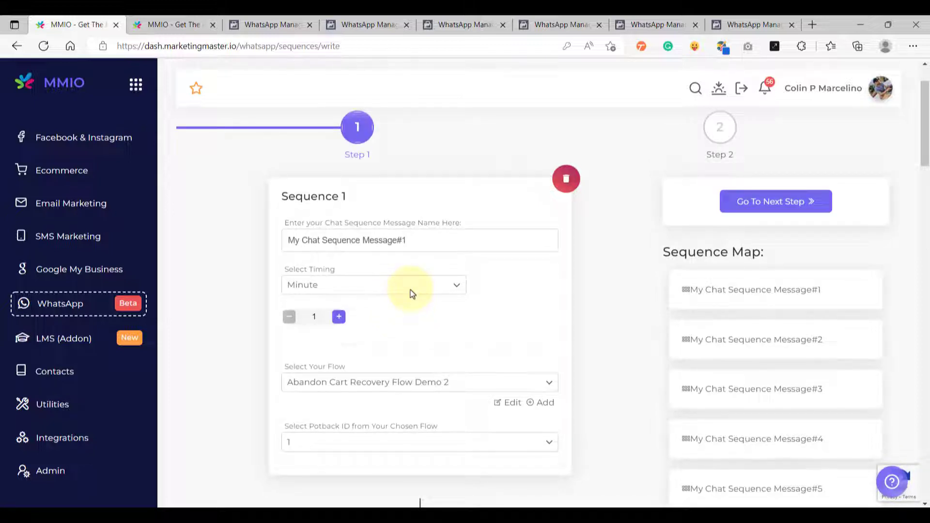
{"action": "scroll", "coordinate": [412, 294], "scroll_direction": "down", "scroll_amount": 5}
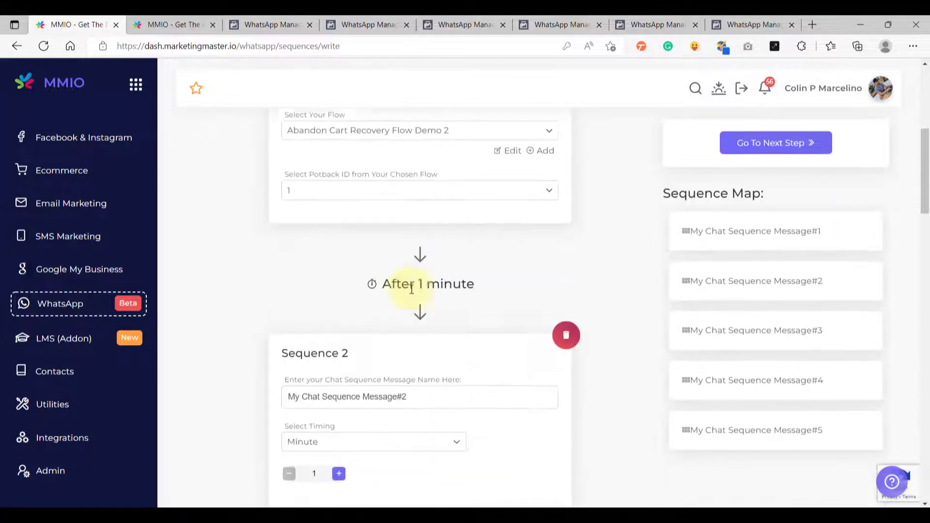
{"action": "left_click", "coordinate": [372, 264]}
{"action": "scroll", "coordinate": [405, 276], "scroll_direction": "down", "scroll_amount": 3}
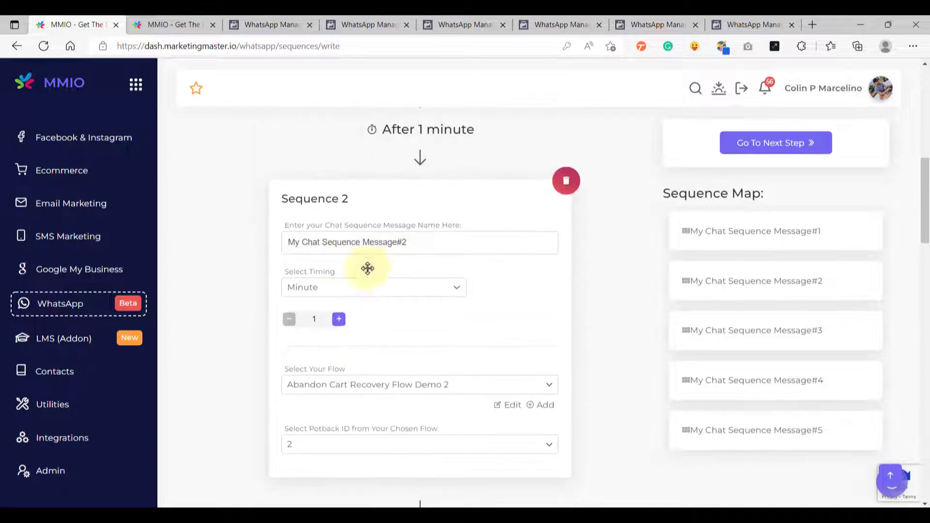
{"action": "scroll", "coordinate": [446, 232], "scroll_direction": "up", "scroll_amount": 7}
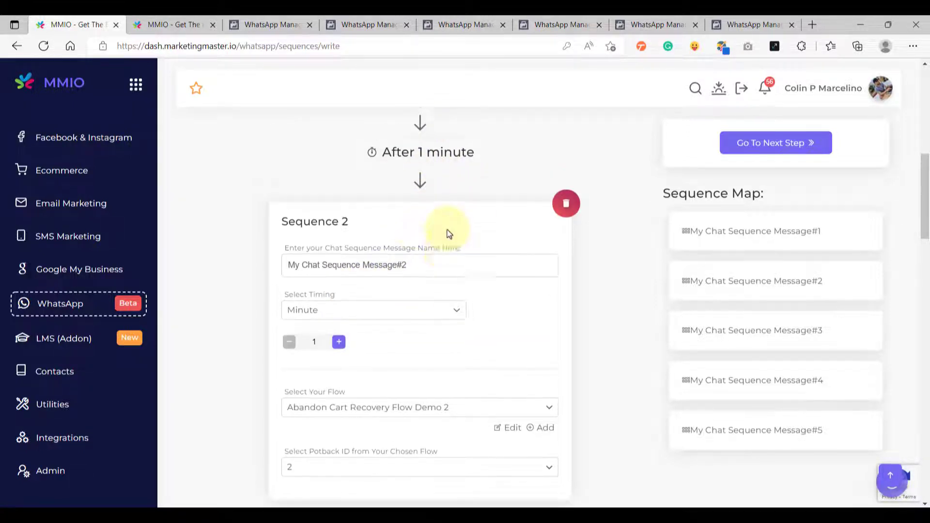
{"action": "scroll", "coordinate": [430, 214], "scroll_direction": "up", "scroll_amount": 2}
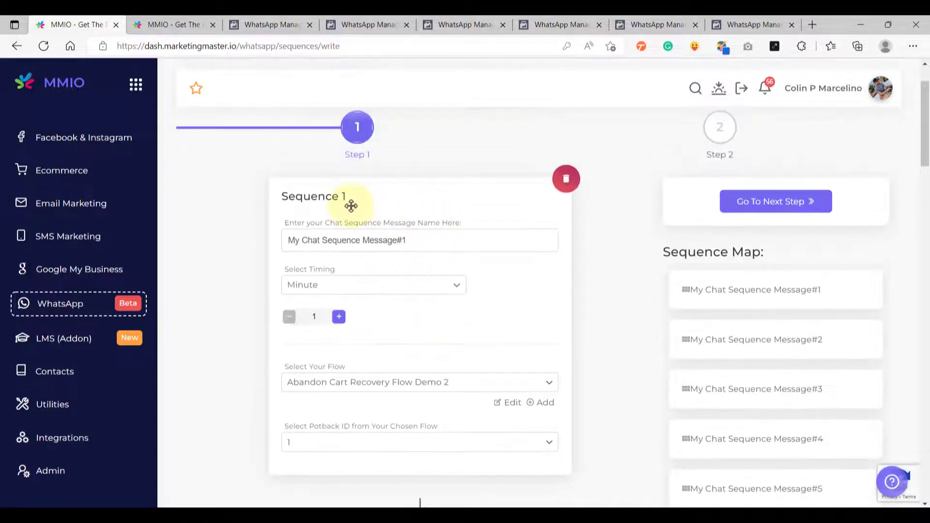
{"action": "scroll", "coordinate": [415, 227], "scroll_direction": "down", "scroll_amount": 6}
{"action": "scroll", "coordinate": [415, 226], "scroll_direction": "down", "scroll_amount": 3}
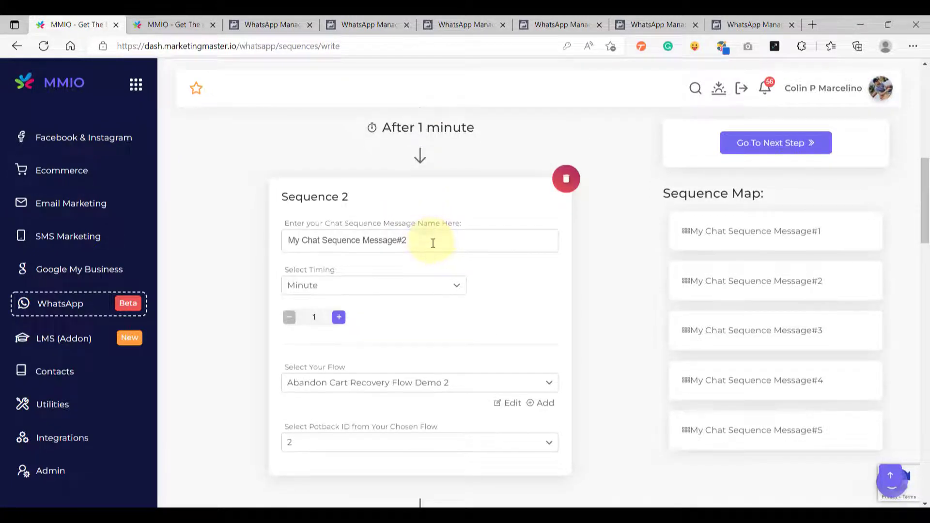
{"action": "scroll", "coordinate": [432, 242], "scroll_direction": "down", "scroll_amount": 4}
{"action": "scroll", "coordinate": [433, 243], "scroll_direction": "down", "scroll_amount": 4}
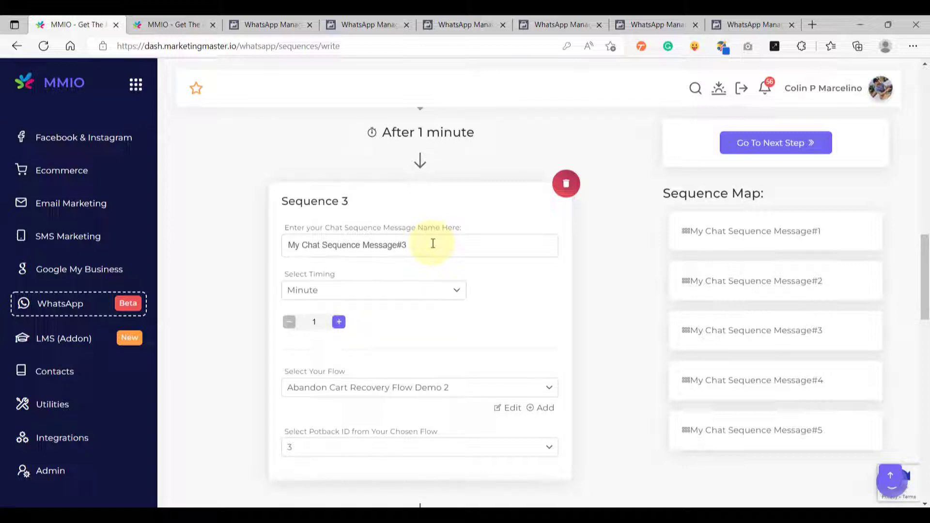
{"action": "scroll", "coordinate": [401, 233], "scroll_direction": "up", "scroll_amount": 4}
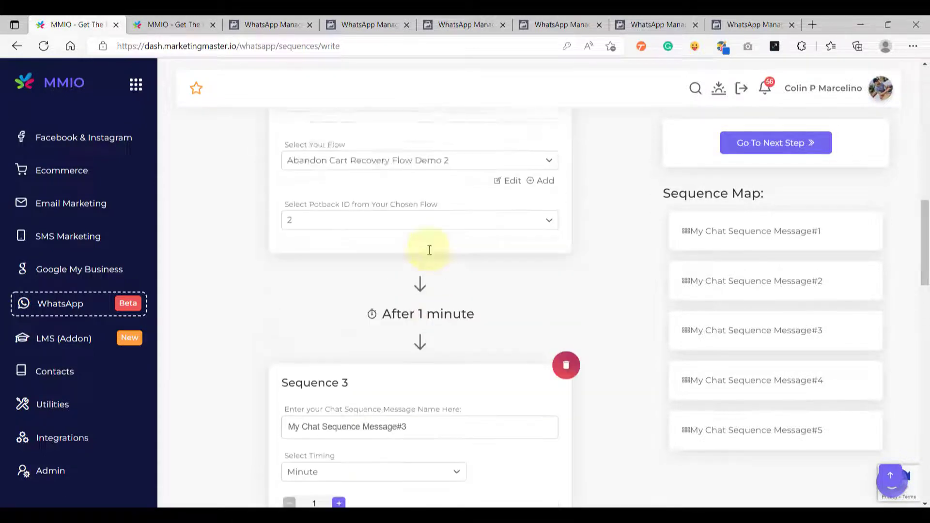
{"action": "scroll", "coordinate": [393, 238], "scroll_direction": "down", "scroll_amount": 4}
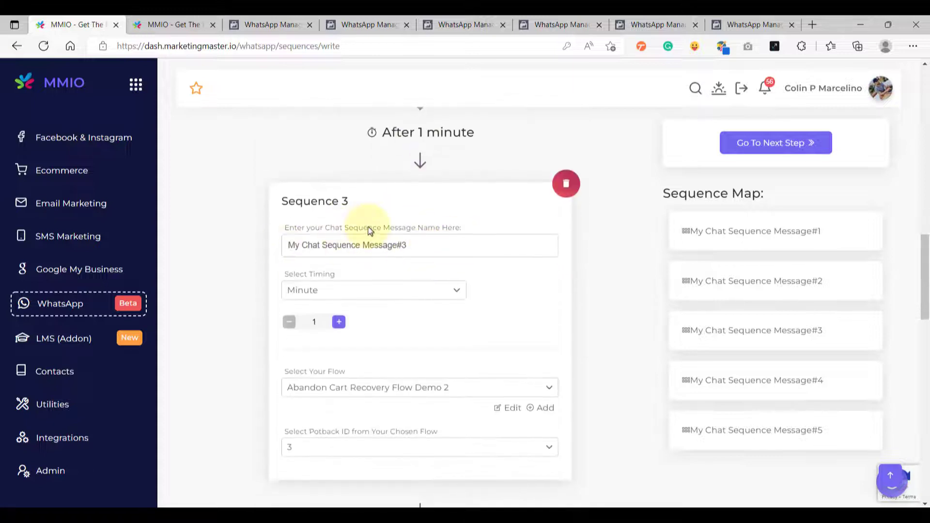
{"action": "scroll", "coordinate": [370, 229], "scroll_direction": "down", "scroll_amount": 3}
{"action": "scroll", "coordinate": [386, 235], "scroll_direction": "up", "scroll_amount": 3}
{"action": "scroll", "coordinate": [411, 259], "scroll_direction": "down", "scroll_amount": 5}
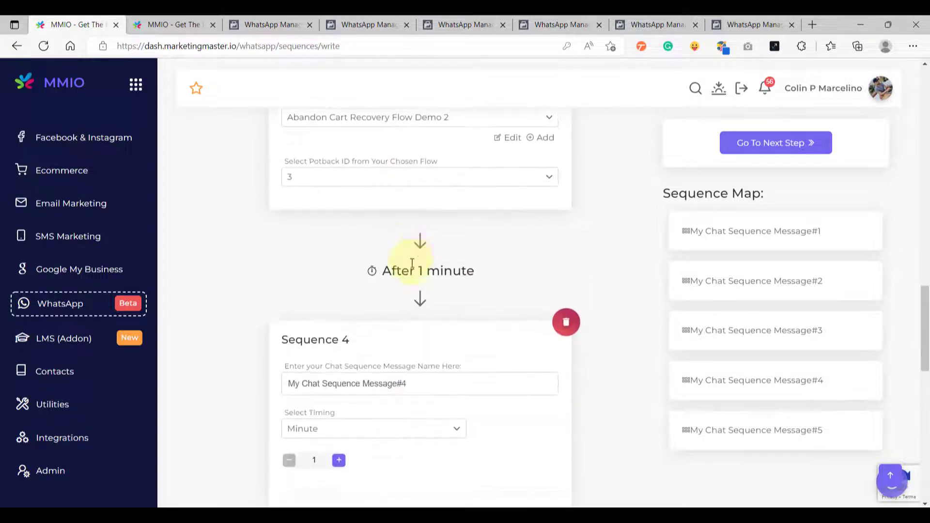
{"action": "scroll", "coordinate": [412, 263], "scroll_direction": "down", "scroll_amount": 3}
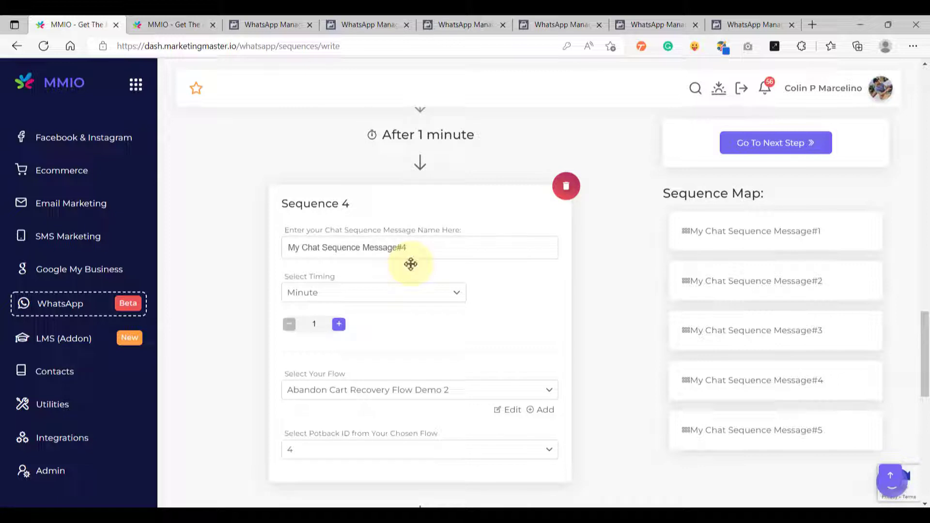
{"action": "scroll", "coordinate": [411, 263], "scroll_direction": "down", "scroll_amount": 8}
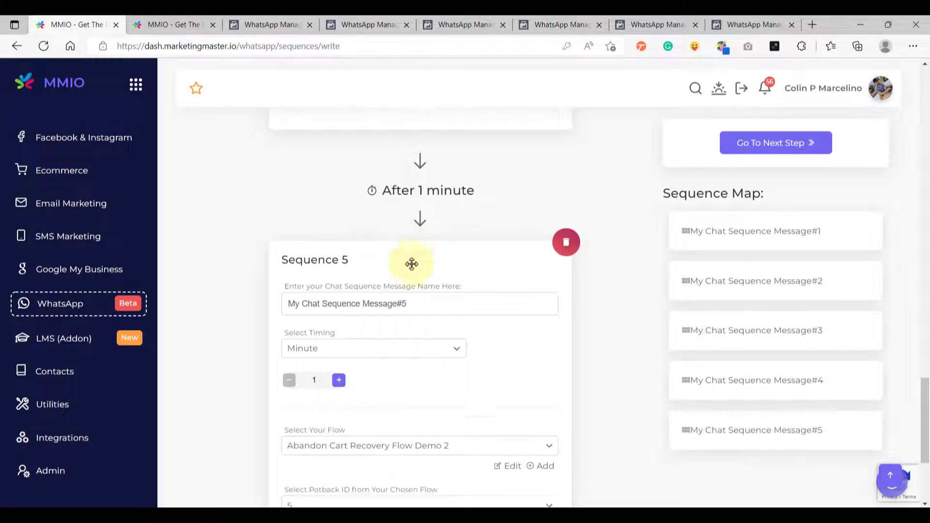
{"action": "scroll", "coordinate": [411, 264], "scroll_direction": "down", "scroll_amount": 1}
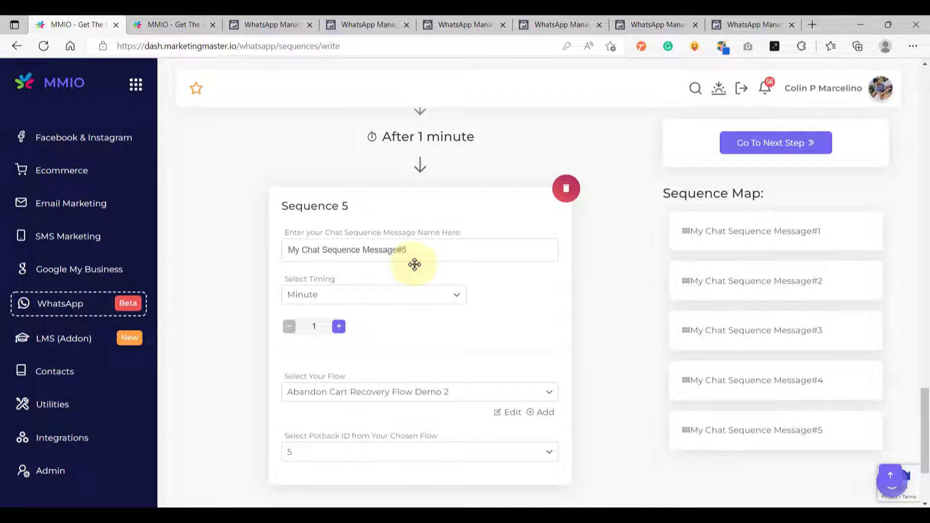
{"action": "scroll", "coordinate": [414, 264], "scroll_direction": "down", "scroll_amount": 3}
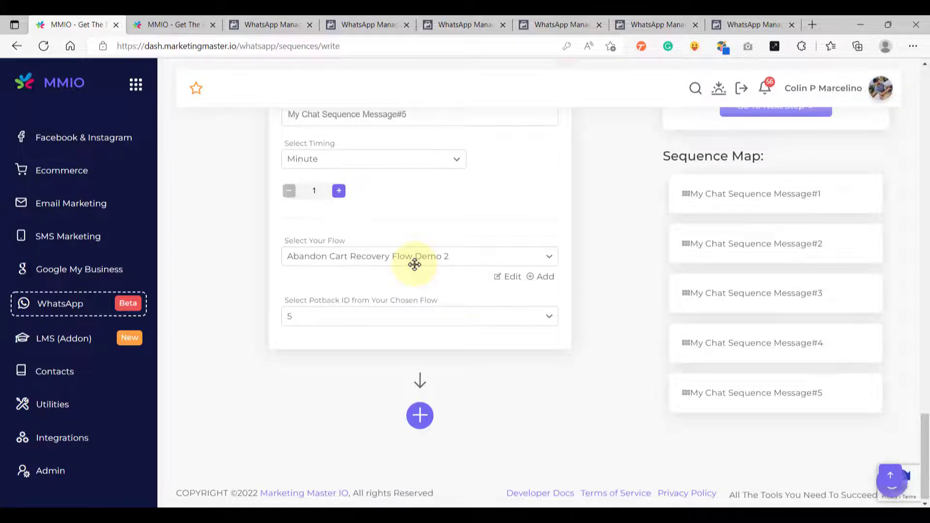
{"action": "scroll", "coordinate": [415, 265], "scroll_direction": "up", "scroll_amount": 15}
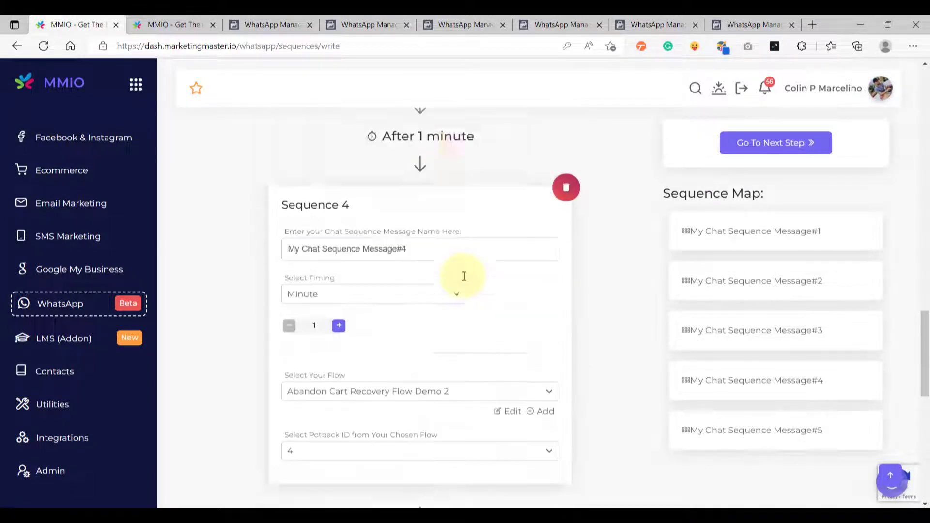
{"action": "scroll", "coordinate": [464, 276], "scroll_direction": "up", "scroll_amount": 20}
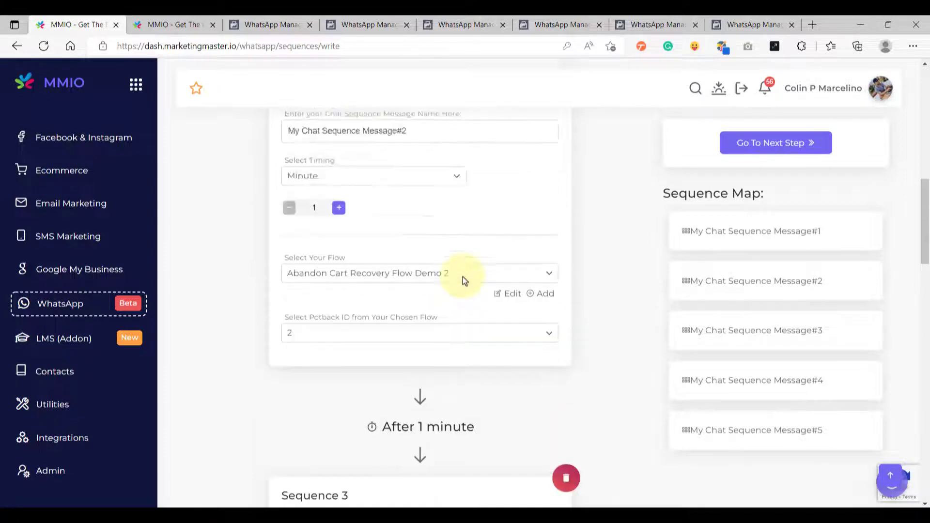
{"action": "scroll", "coordinate": [462, 279], "scroll_direction": "up", "scroll_amount": 8}
{"action": "scroll", "coordinate": [463, 277], "scroll_direction": "down", "scroll_amount": 8}
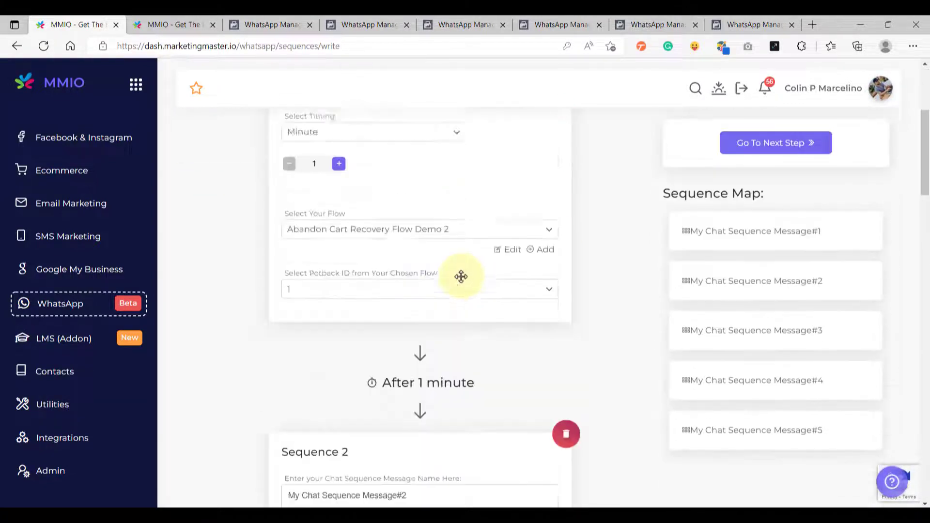
{"action": "middle_click", "coordinate": [442, 324]}
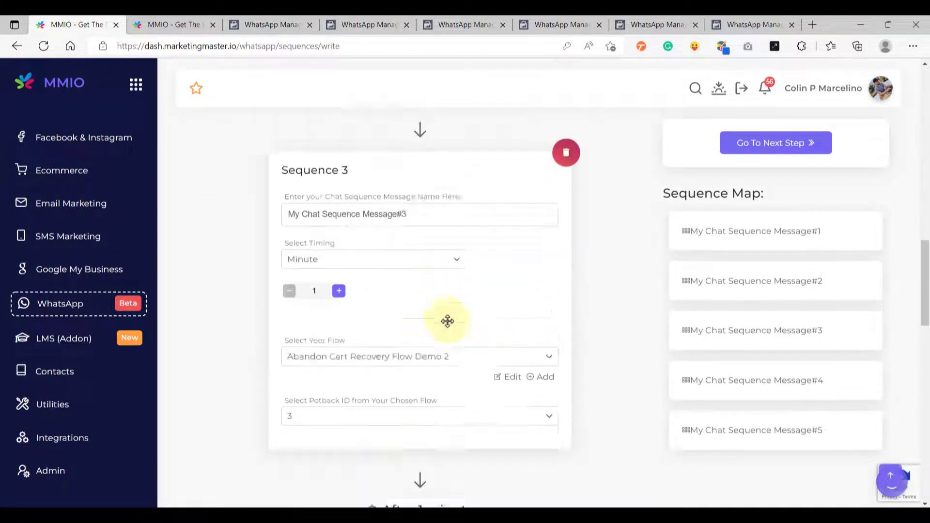
{"action": "scroll", "coordinate": [447, 320], "scroll_direction": "down", "scroll_amount": 9}
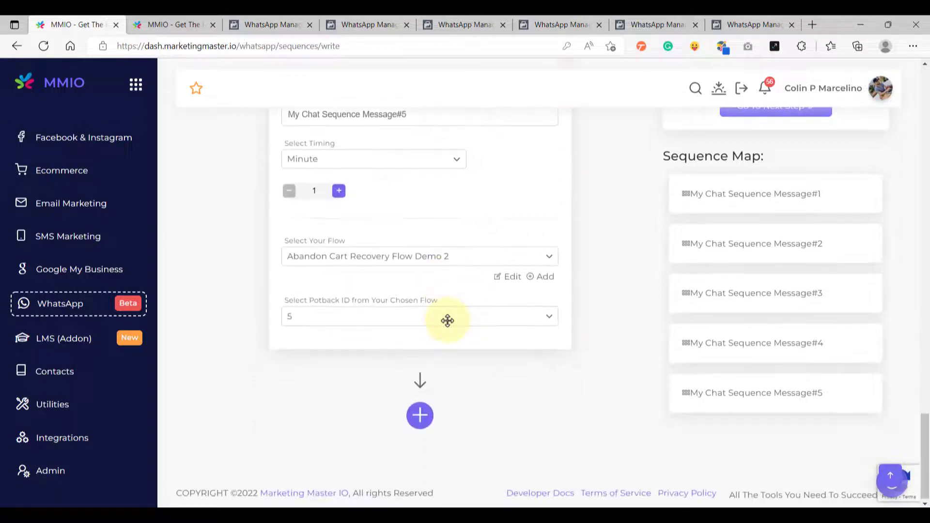
- Proceed to the sequence settings, name the chat sequence WhatsApp Chat Sequence Abandon Cart Recovery Demo 2, and save it
{"action": "scroll", "coordinate": [447, 319], "scroll_direction": "up", "scroll_amount": 4}
{"action": "scroll", "coordinate": [446, 318], "scroll_direction": "up", "scroll_amount": 20}
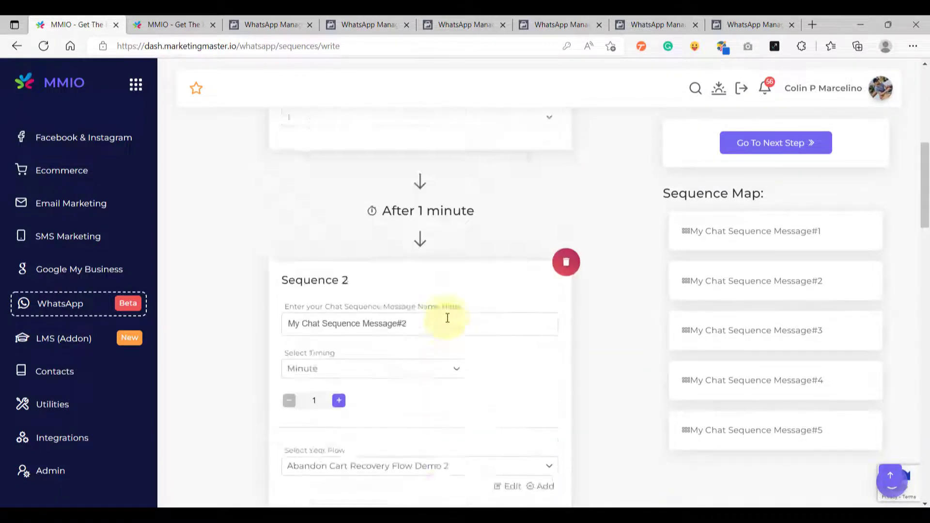
{"action": "middle_click", "coordinate": [506, 296]}
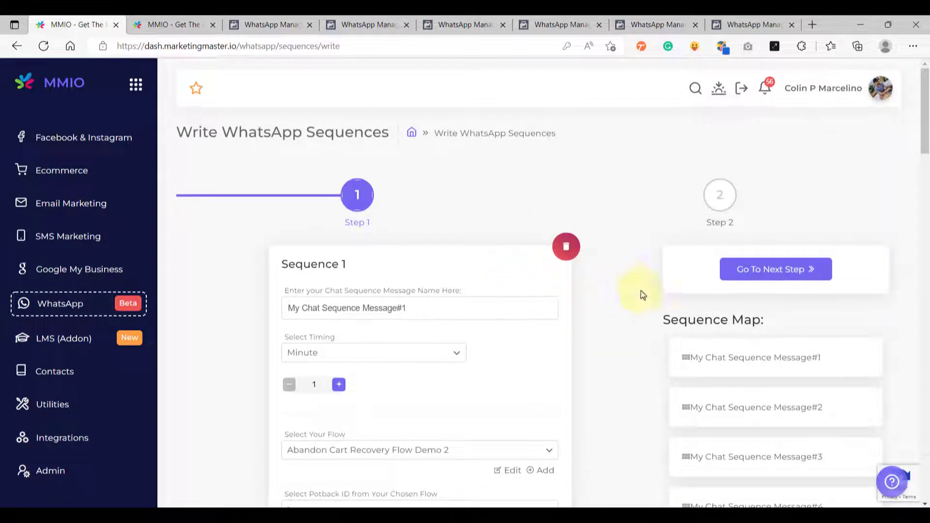
{"action": "left_click", "coordinate": [774, 280]}
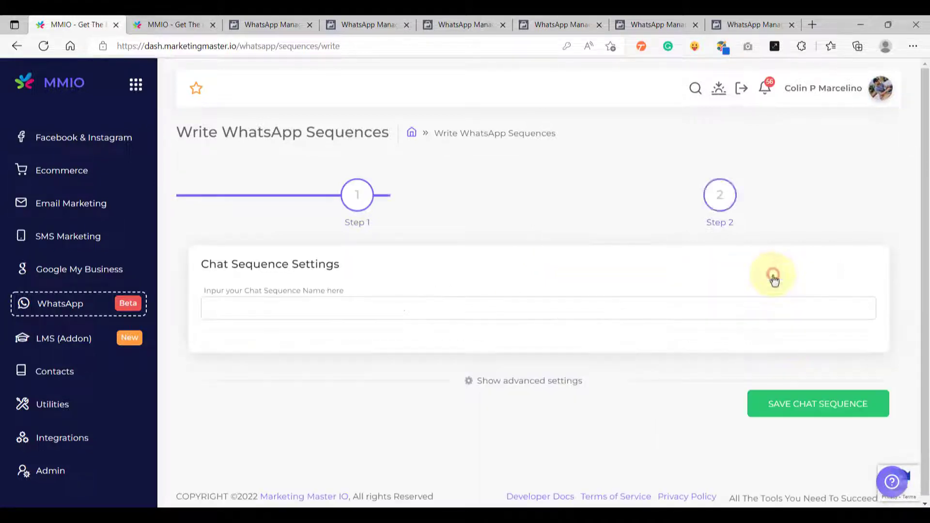
{"action": "left_click", "coordinate": [272, 308]}
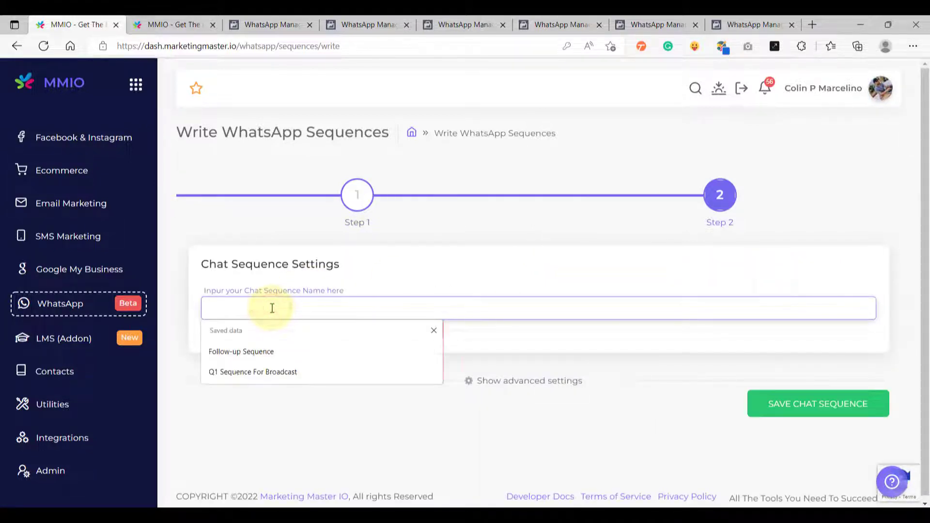
{"action": "type", "text": "WhatsApp Chat Sequence Abandon Cart Recovery Demo 2"}
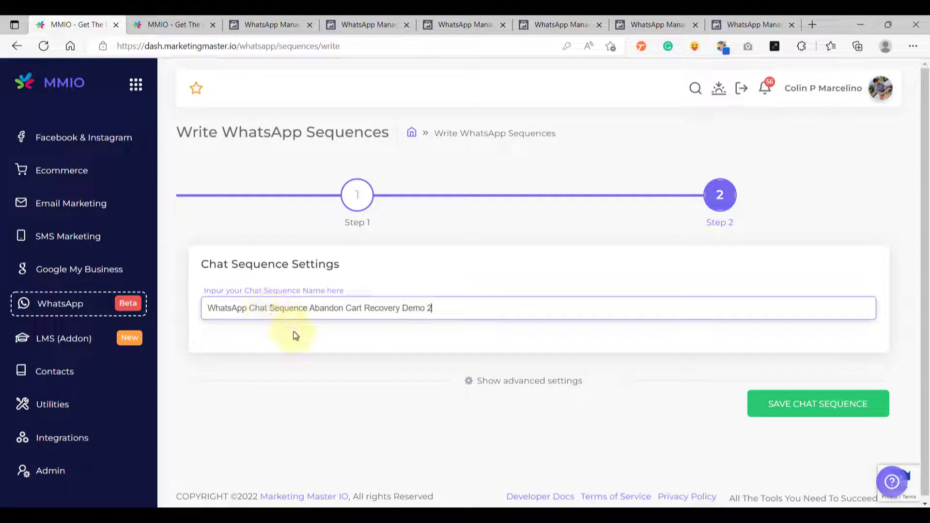
{"action": "left_click", "coordinate": [815, 409]}
{"action": "left_click", "coordinate": [465, 364]}
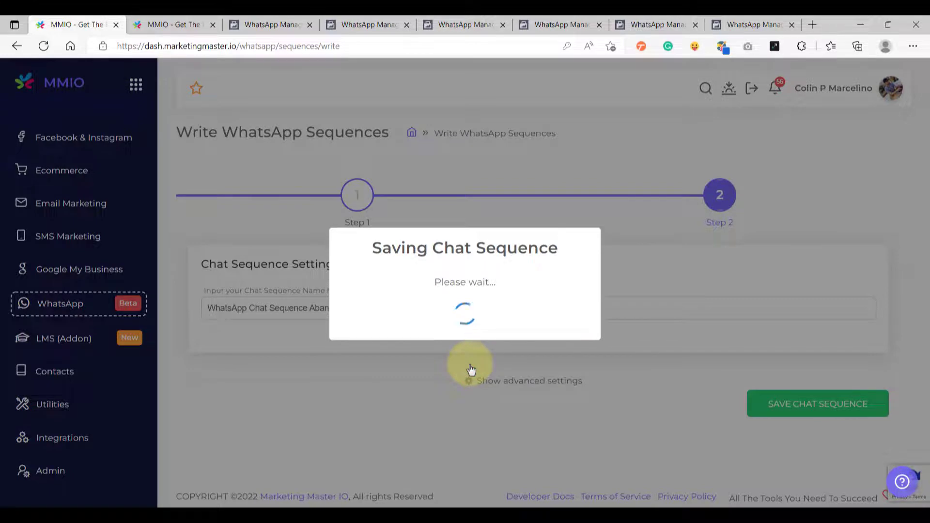
{"action": "left_click", "coordinate": [466, 347]}
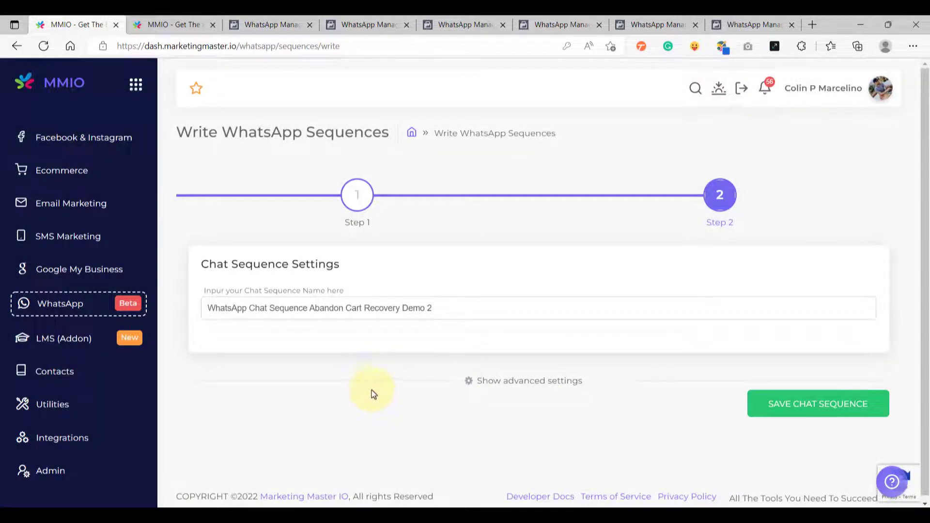
- Open the ecommerce shop notifications and select Mock Ecom Store as the store
{"action": "scroll", "coordinate": [148, 334], "scroll_direction": "up", "scroll_amount": 3}
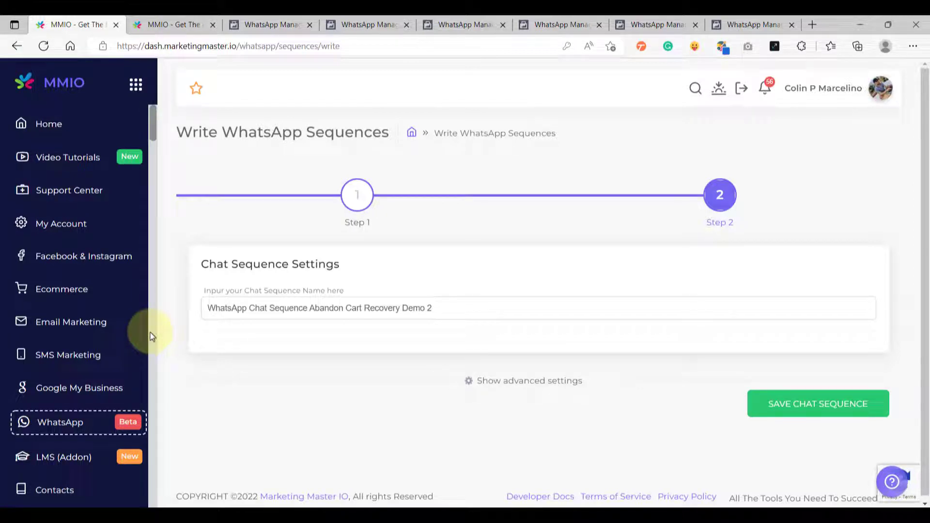
{"action": "left_click", "coordinate": [73, 290]}
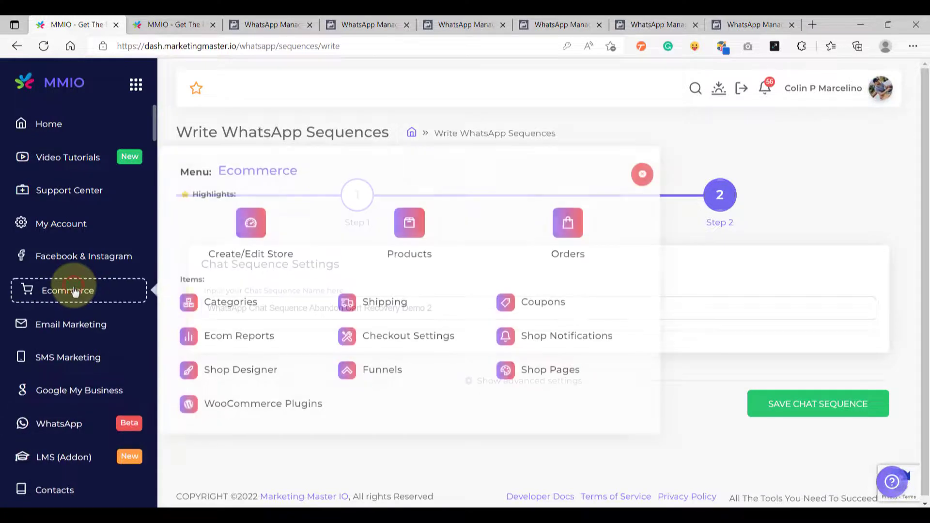
{"action": "left_click", "coordinate": [579, 341]}
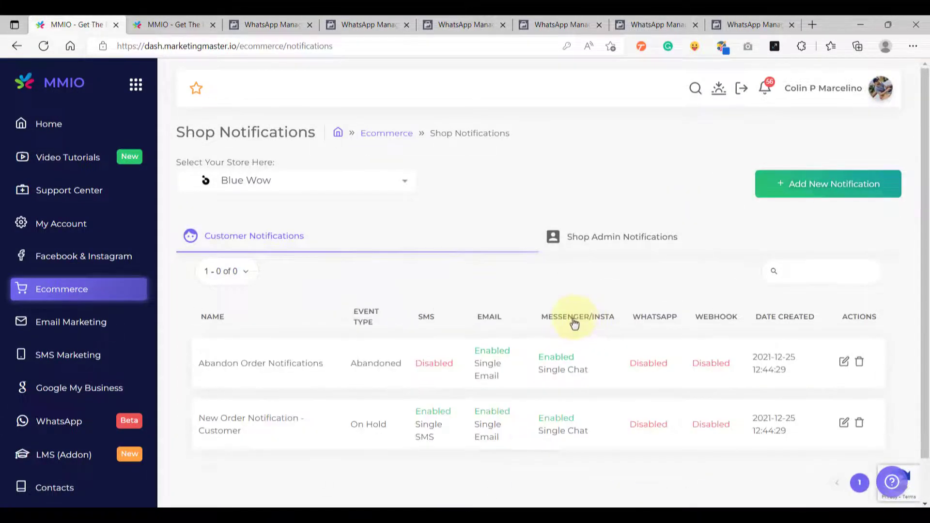
{"action": "left_click", "coordinate": [348, 180]}
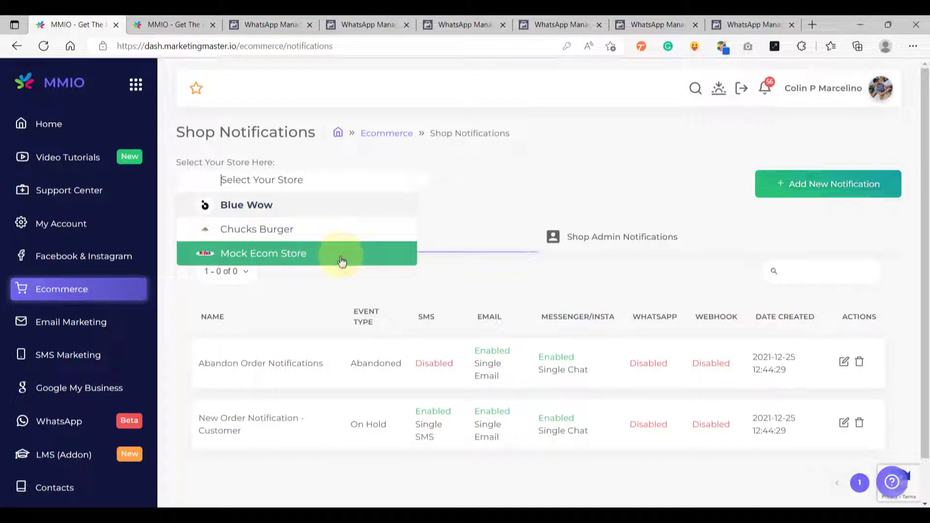
{"action": "left_click", "coordinate": [314, 261]}
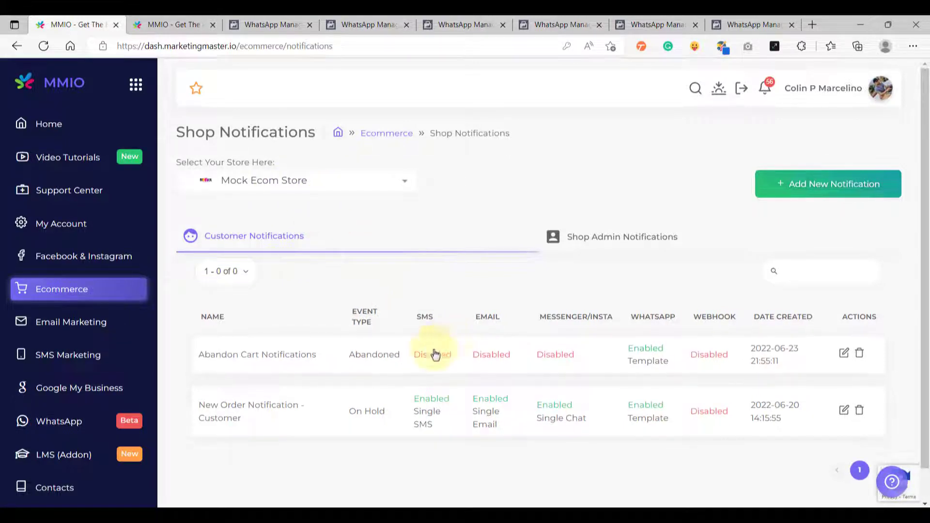
- Delete the Abandon Cart Notifications entry from the store's customer notifications
{"action": "left_click_drag", "start_coordinate": [336, 359], "coordinate": [400, 364]}
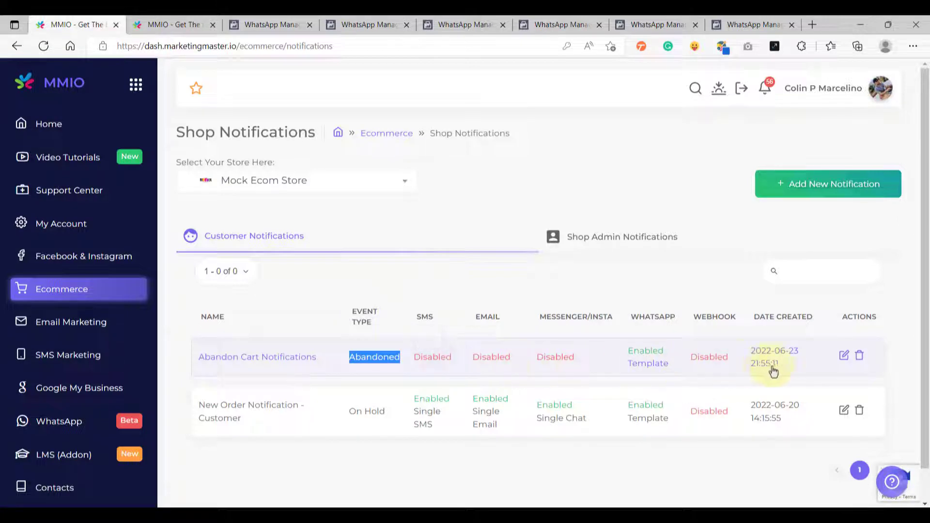
{"action": "left_click", "coordinate": [858, 361]}
{"action": "left_click", "coordinate": [441, 359]}
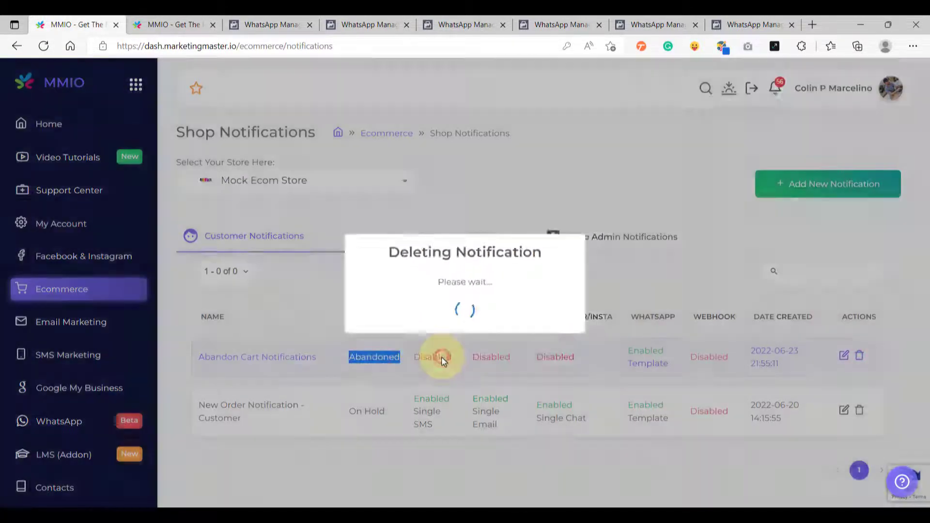
{"action": "left_click", "coordinate": [464, 353]}
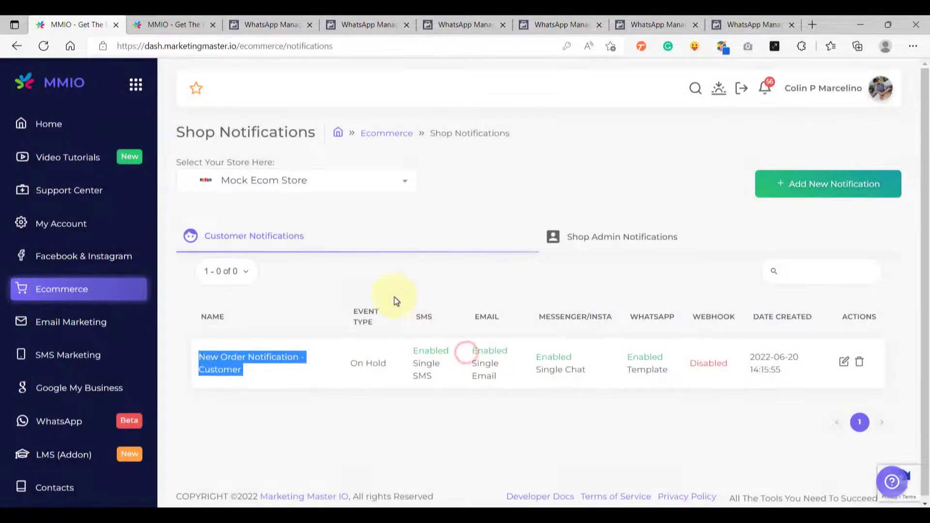
- Create a new shop notification named Abandon Cart Notif WhatsApp Demo with the event type Abandoned
{"action": "left_click", "coordinate": [840, 188]}
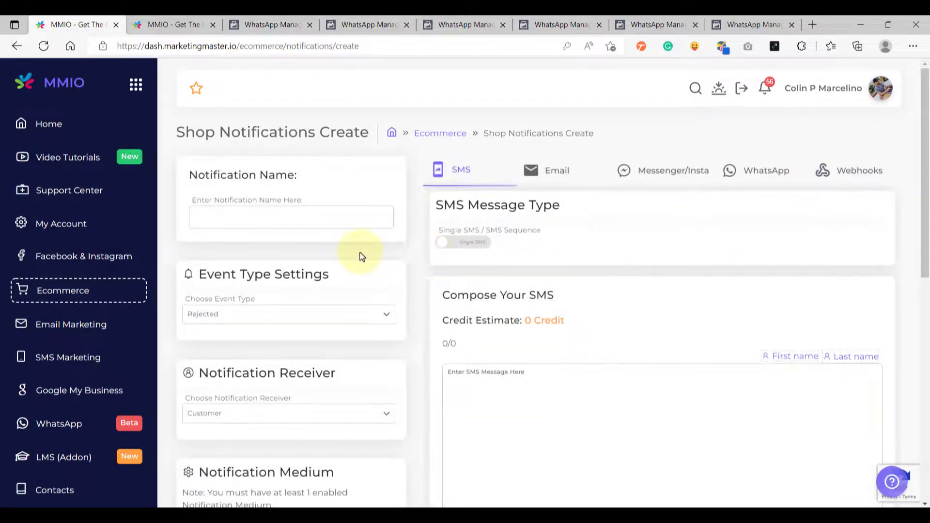
{"action": "left_click", "coordinate": [315, 216]}
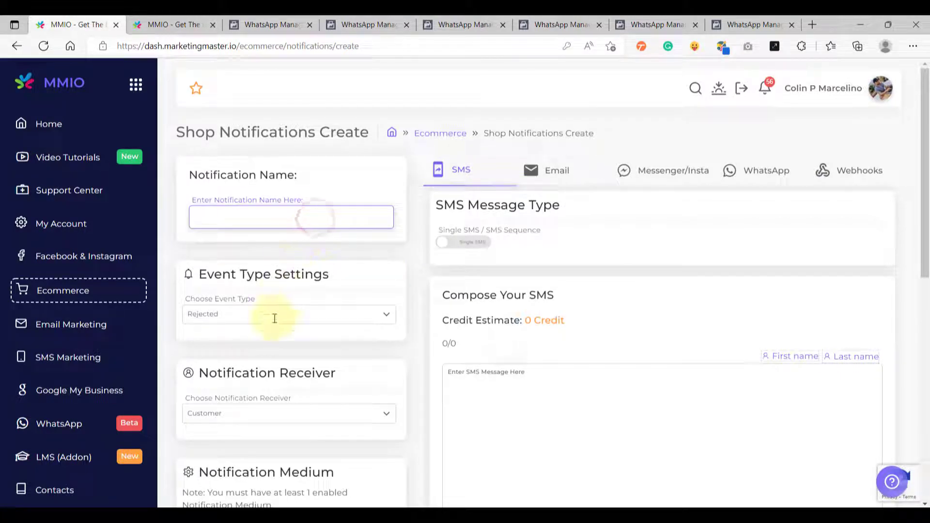
{"action": "left_click", "coordinate": [256, 311]}
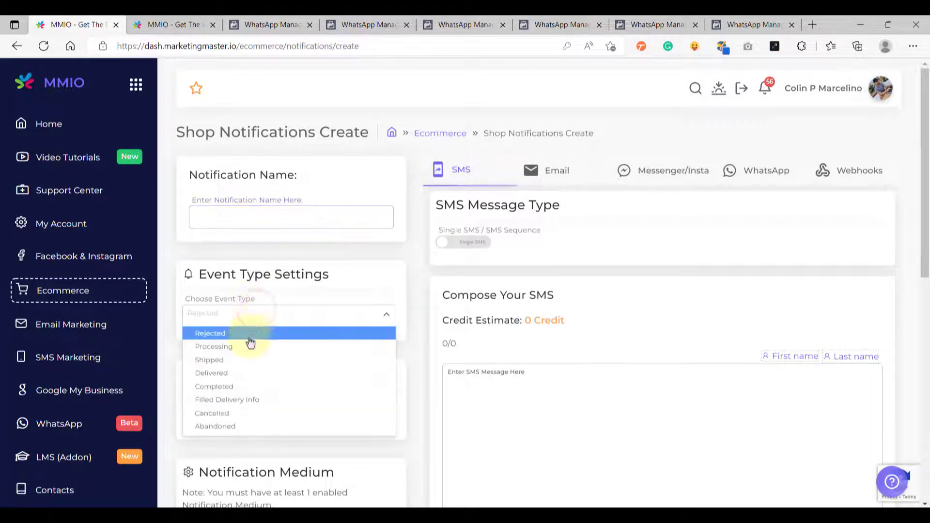
{"action": "left_click", "coordinate": [231, 428]}
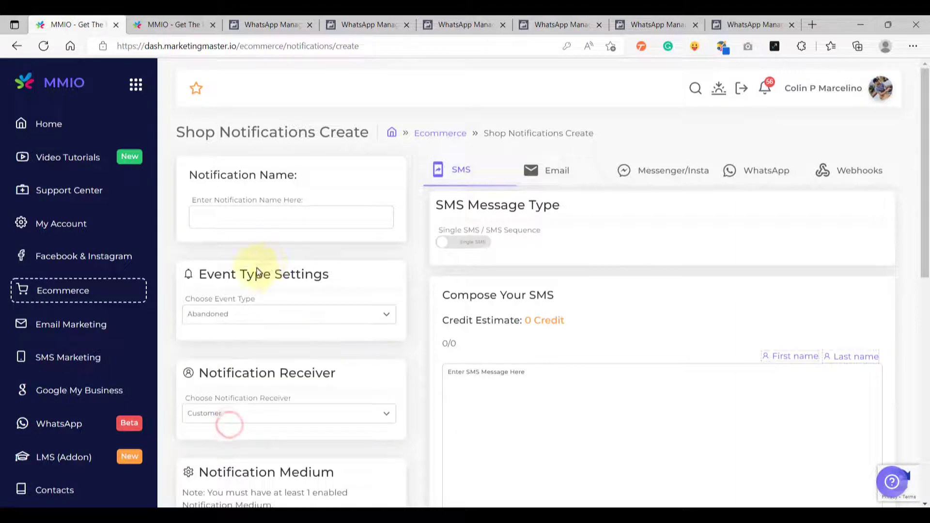
{"action": "left_click", "coordinate": [254, 219]}
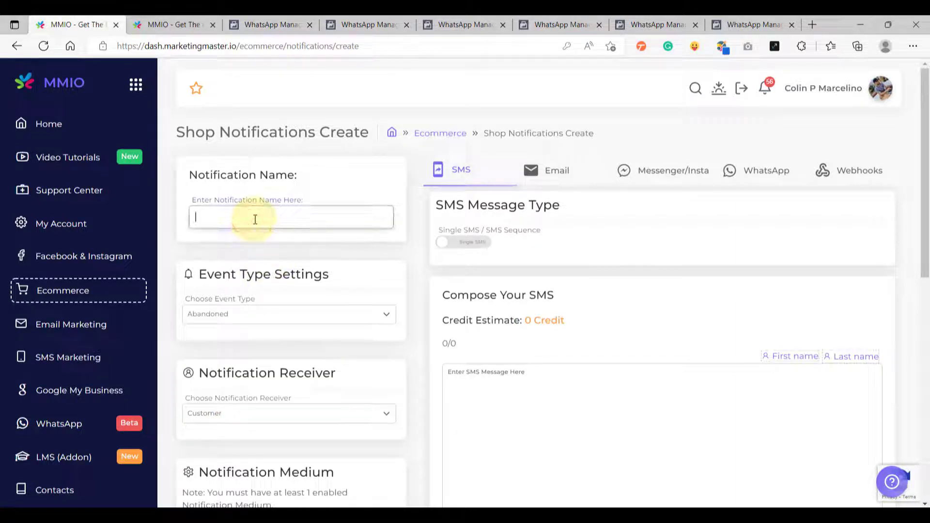
{"action": "type", "text": "A"}
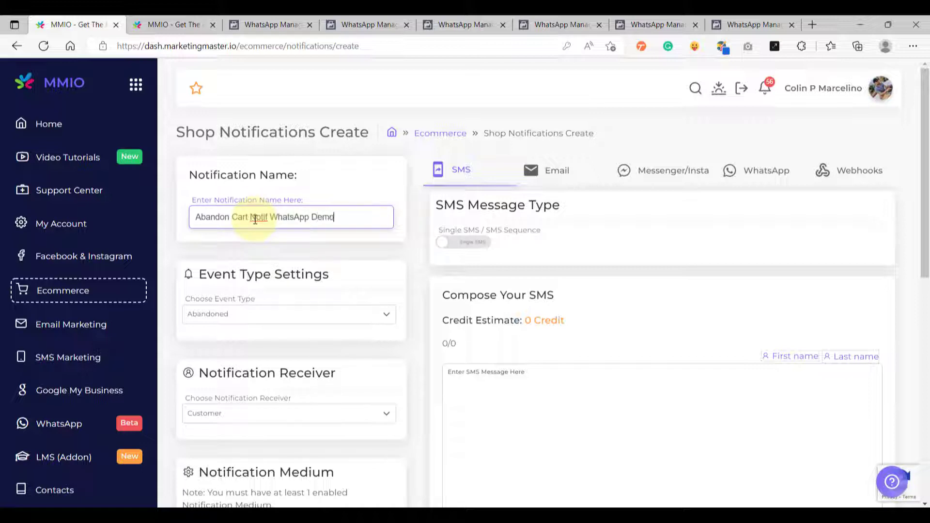
{"action": "left_click", "coordinate": [254, 242]}
- Keep Customer as the notification receiver and disable the SMS, Email, Messenger/Insta and Webhooks mediums, leaving only WhatsApp enabled
{"action": "scroll", "coordinate": [275, 278], "scroll_direction": "down", "scroll_amount": 2}
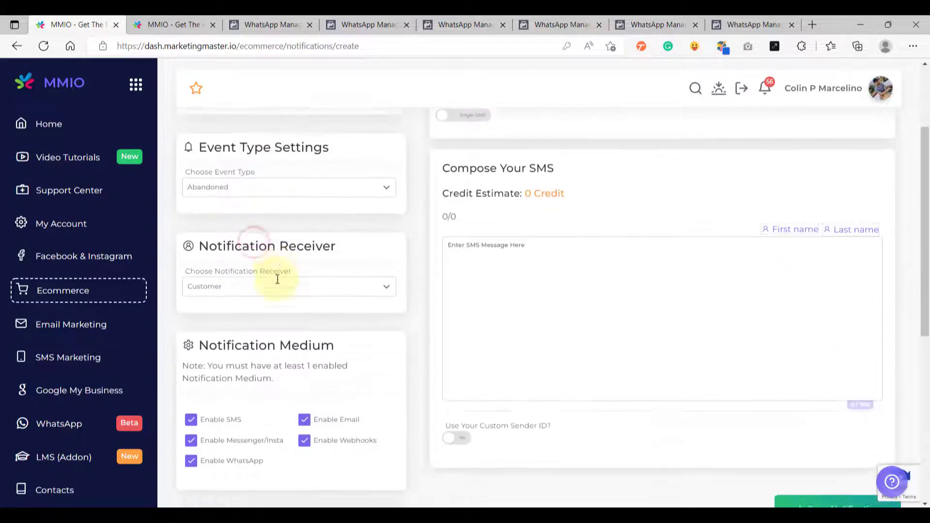
{"action": "scroll", "coordinate": [283, 286], "scroll_direction": "up", "scroll_amount": 1}
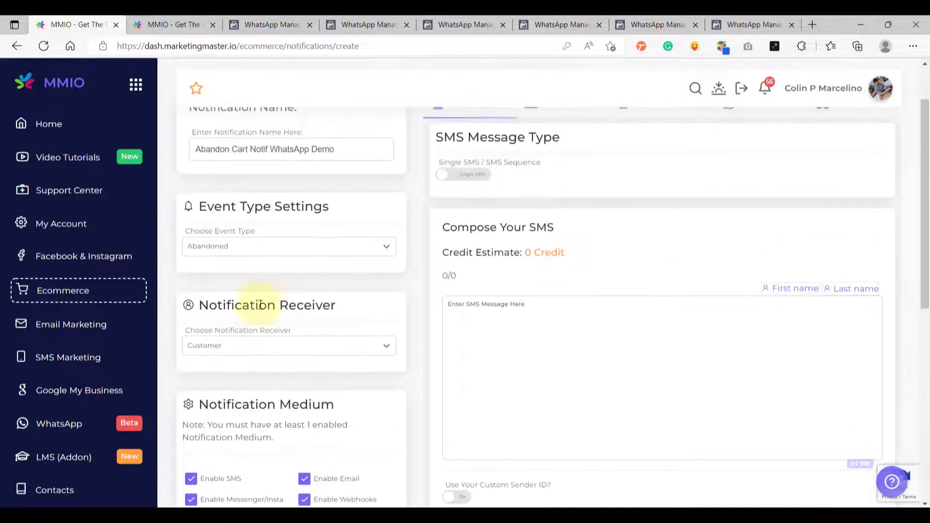
{"action": "left_click", "coordinate": [252, 347]}
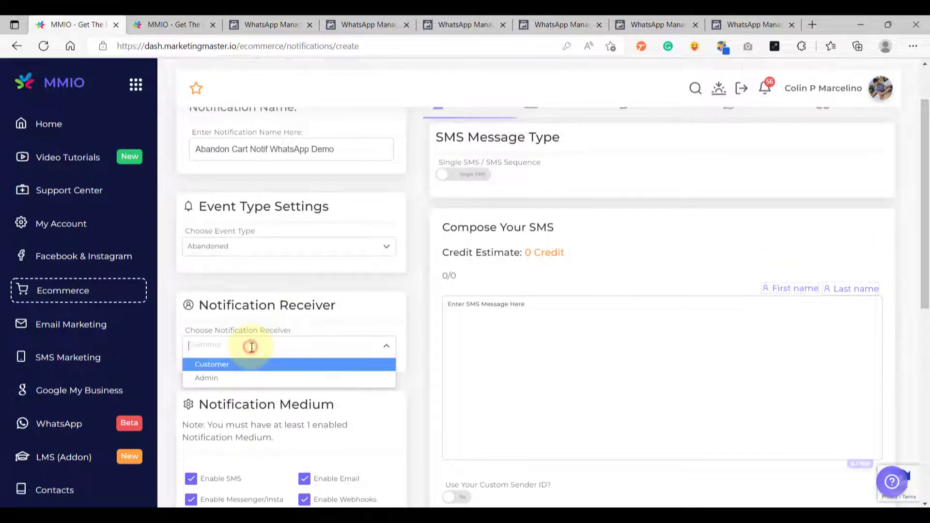
{"action": "left_click", "coordinate": [420, 341]}
{"action": "scroll", "coordinate": [419, 342], "scroll_direction": "down", "scroll_amount": 2}
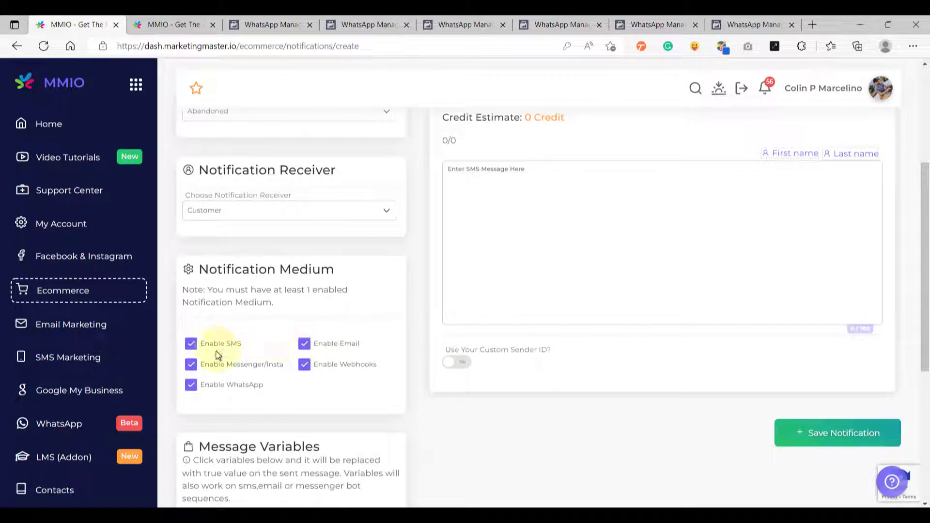
{"action": "left_click", "coordinate": [190, 344]}
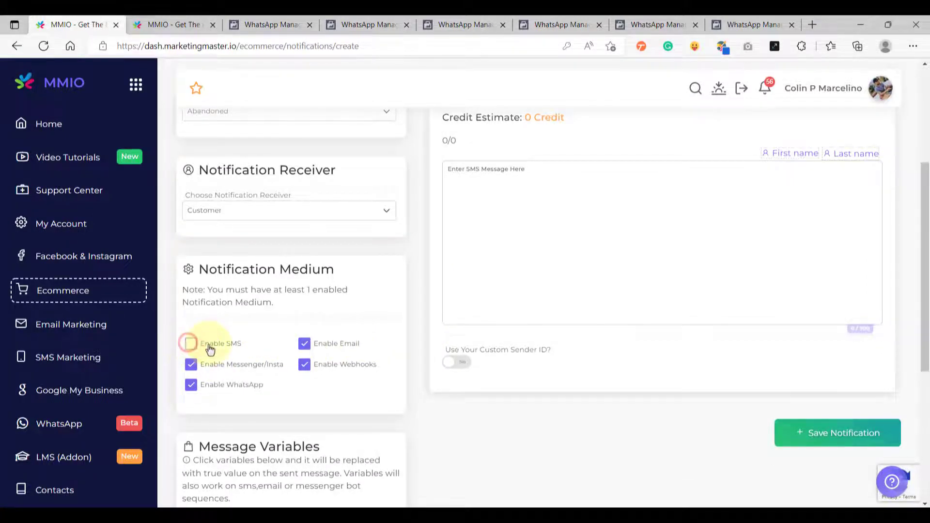
{"action": "left_click", "coordinate": [305, 344]}
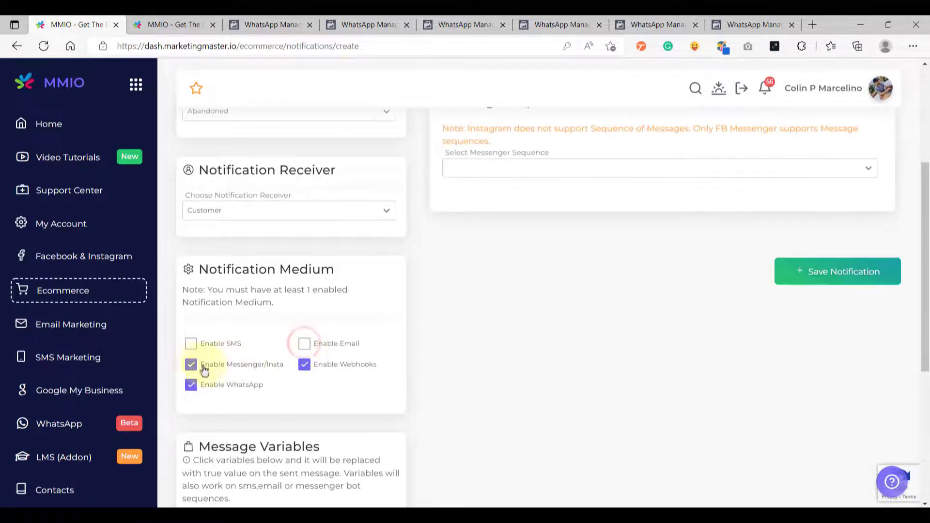
{"action": "left_click", "coordinate": [190, 364]}
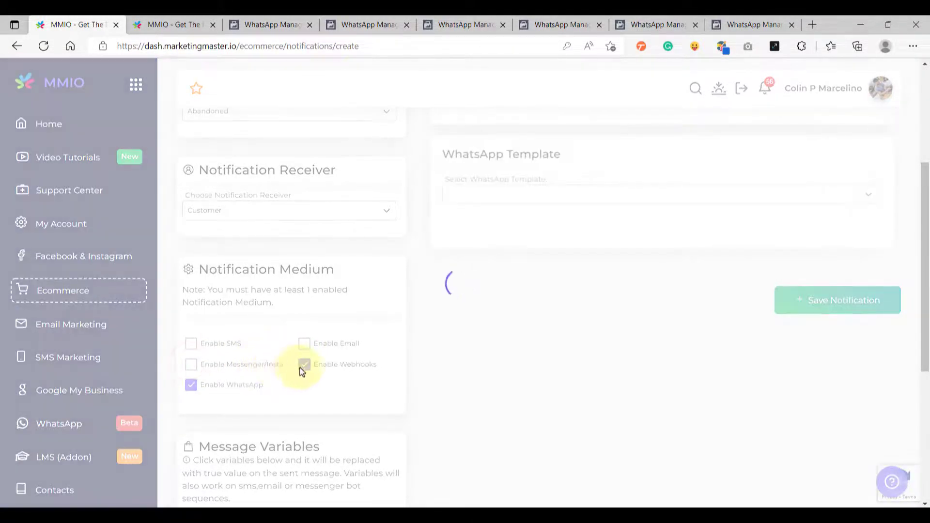
{"action": "left_click", "coordinate": [304, 366]}
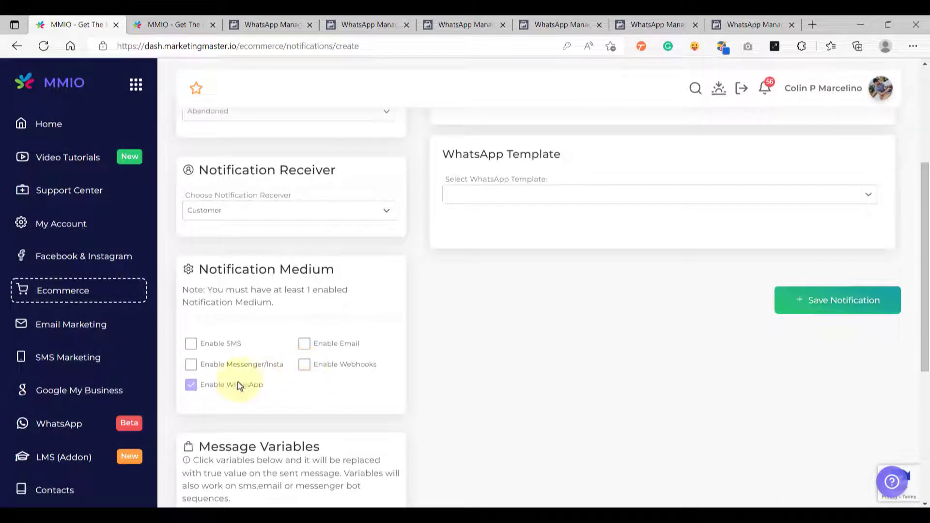
- Set the notification's WhatsApp message type to WhatsApp Sequence
{"action": "scroll", "coordinate": [384, 349], "scroll_direction": "up", "scroll_amount": 4}
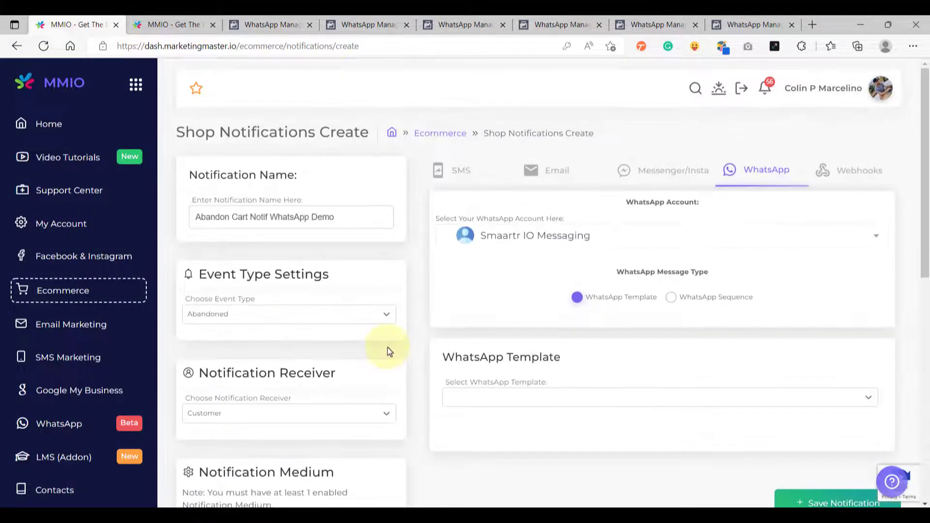
{"action": "scroll", "coordinate": [389, 349], "scroll_direction": "down", "scroll_amount": 10}
{"action": "scroll", "coordinate": [421, 353], "scroll_direction": "up", "scroll_amount": 10}
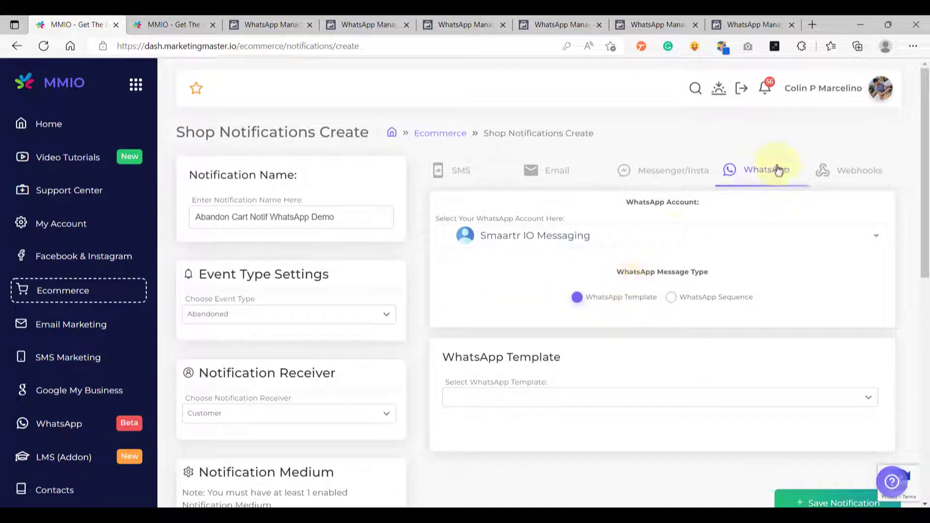
{"action": "scroll", "coordinate": [648, 253], "scroll_direction": "down", "scroll_amount": 1}
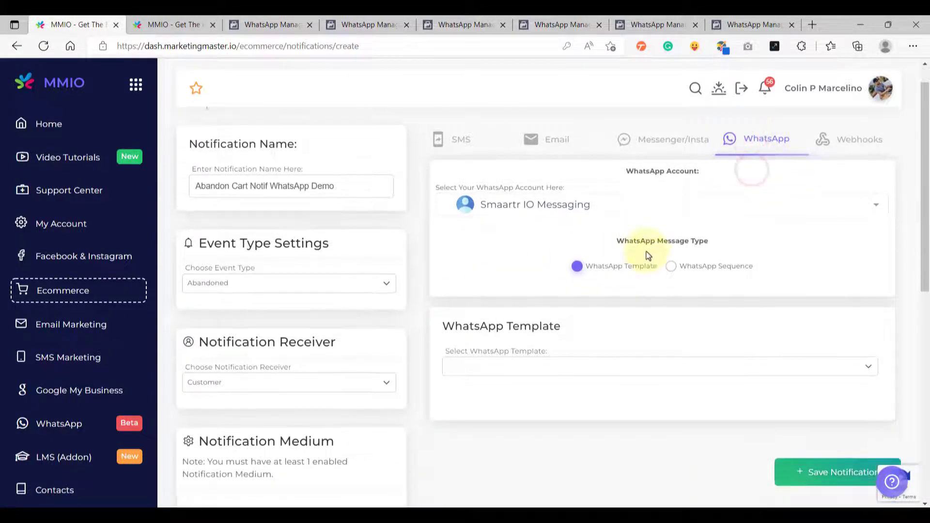
{"action": "left_click_drag", "start_coordinate": [703, 205], "coordinate": [598, 203]}
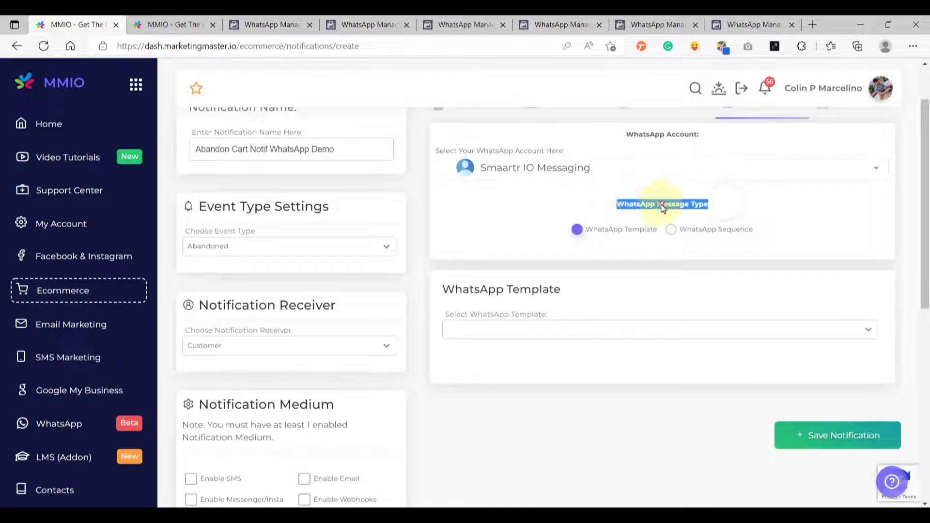
{"action": "left_click", "coordinate": [699, 236]}
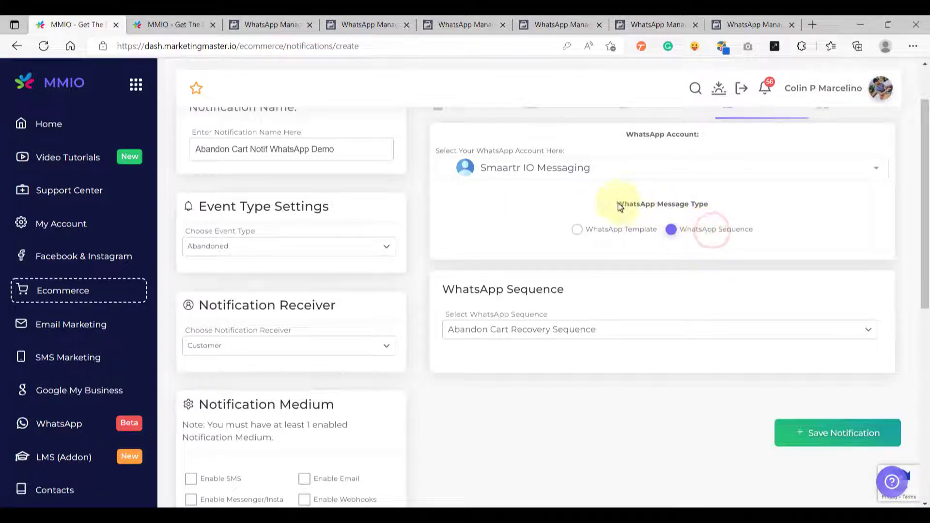
{"action": "left_click_drag", "start_coordinate": [612, 203], "coordinate": [720, 217]}
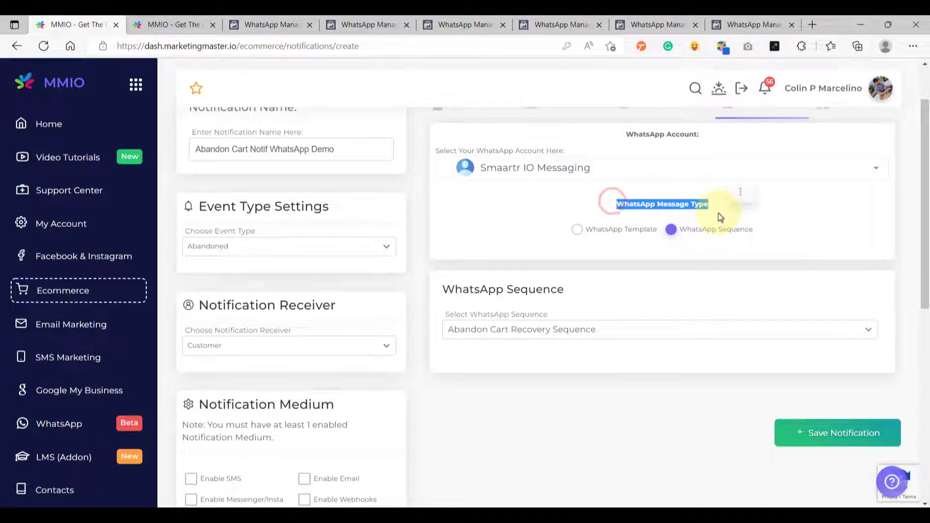
- Choose WhatsApp Chat Sequence Abandon Cart Recovery Demo 2 as the notification's WhatsApp sequence and save the notification
{"action": "left_click", "coordinate": [620, 295]}
{"action": "left_click", "coordinate": [569, 331]}
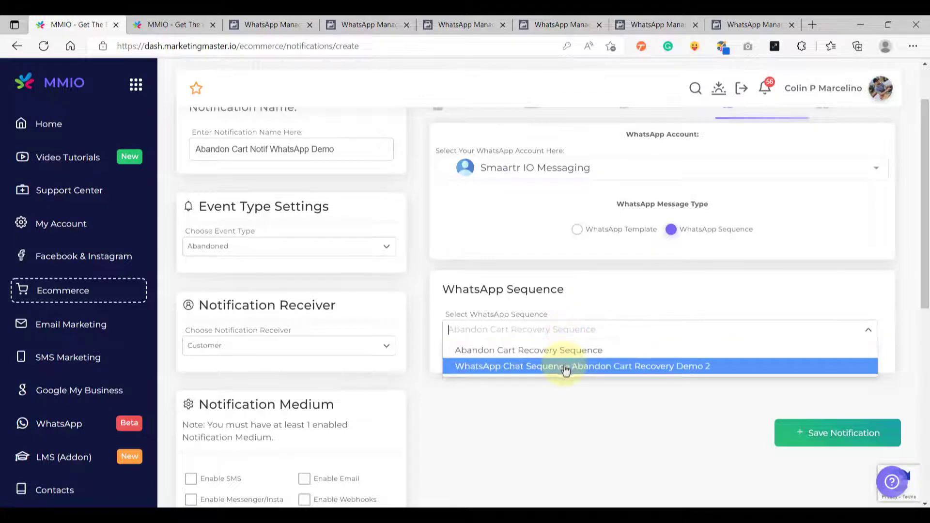
{"action": "left_click", "coordinate": [634, 371]}
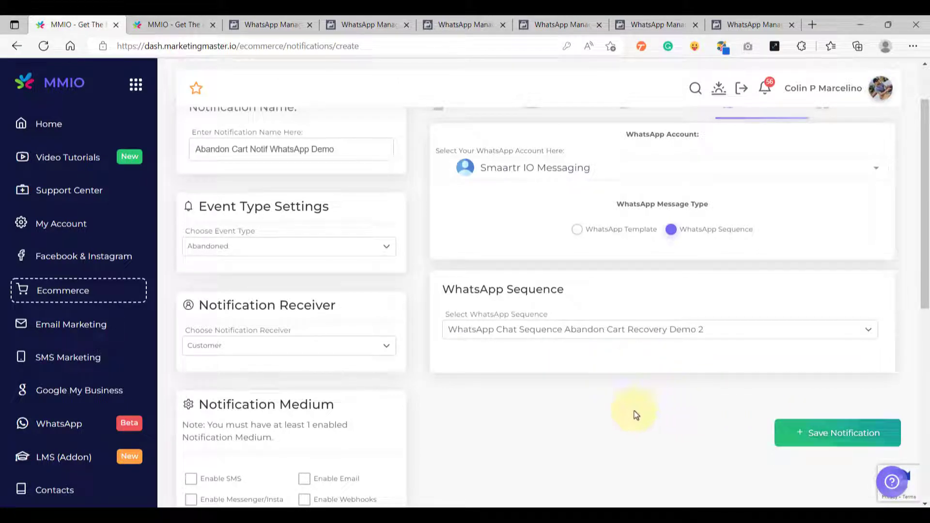
{"action": "left_click", "coordinate": [836, 438]}
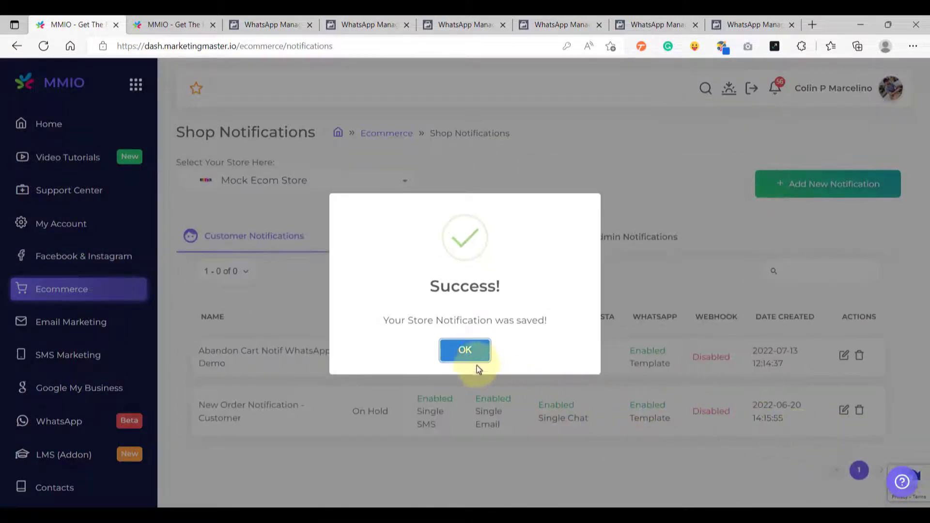
{"action": "left_click", "coordinate": [466, 351]}
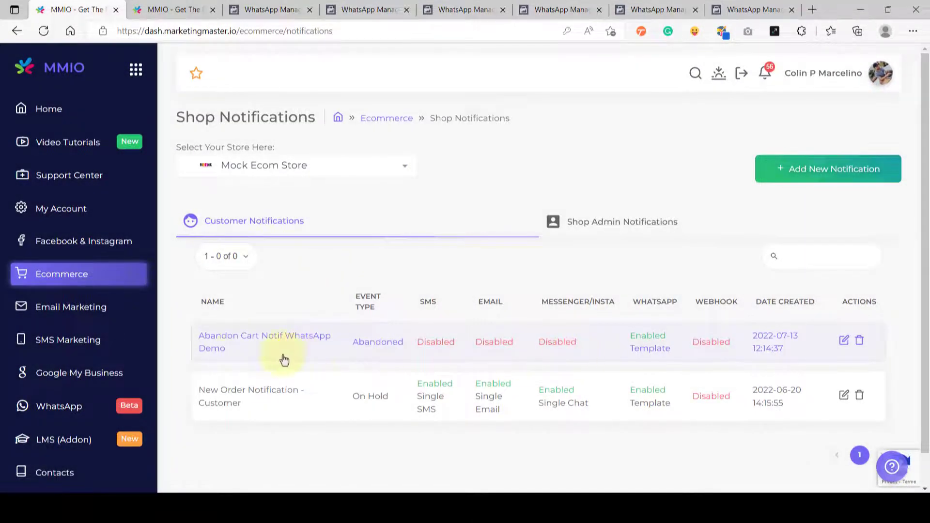
{"action": "left_click_drag", "start_coordinate": [239, 359], "coordinate": [187, 328]}
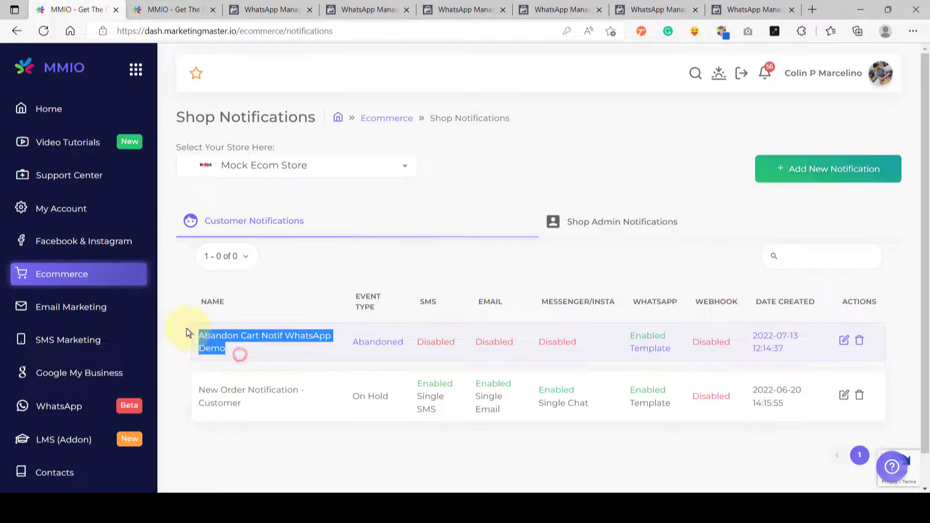
{"action": "left_click", "coordinate": [330, 258]}
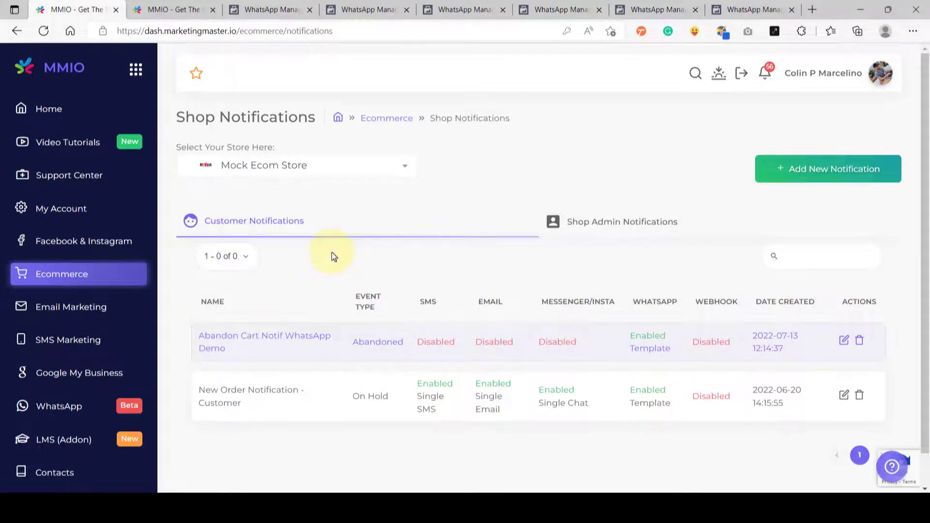
- Return to the Mock Ecom Store's Ecommerce overview and open its public shop page from the shop sharing link
{"action": "left_click", "coordinate": [70, 280]}
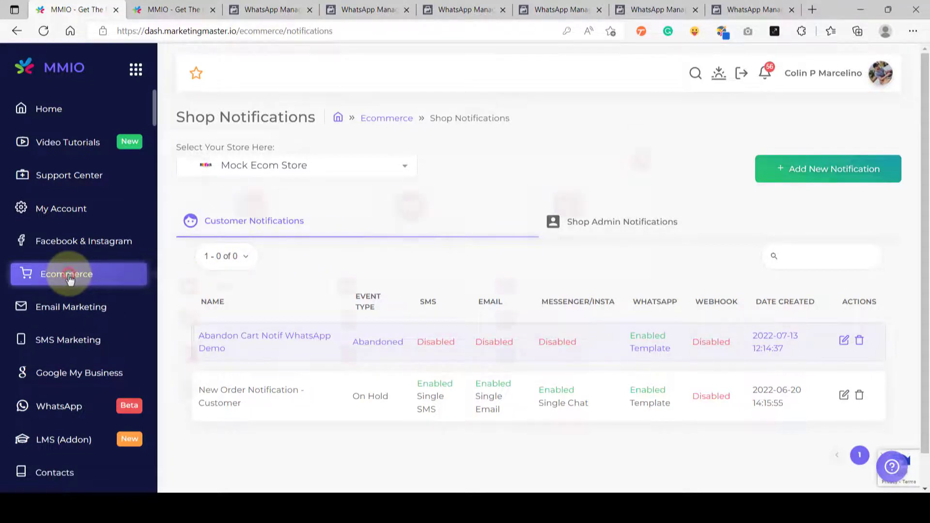
{"action": "left_click", "coordinate": [269, 222]}
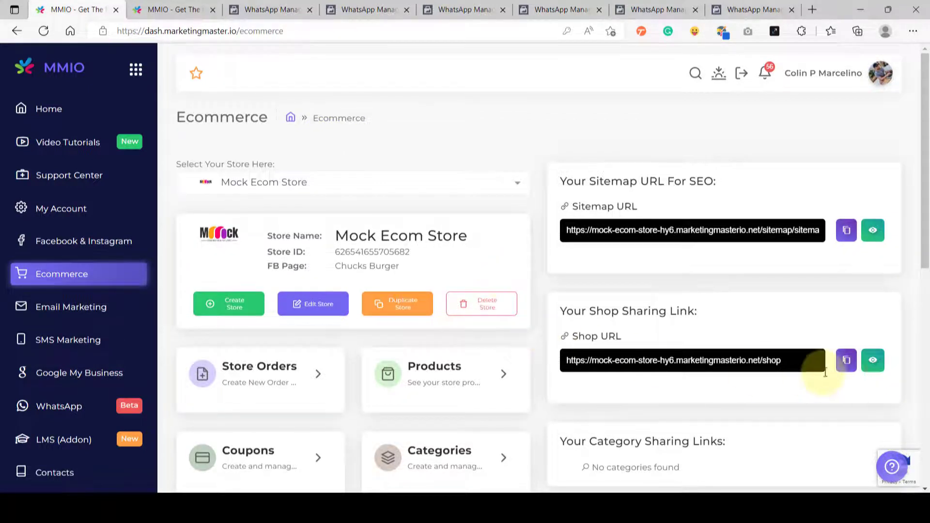
{"action": "left_click", "coordinate": [873, 360]}
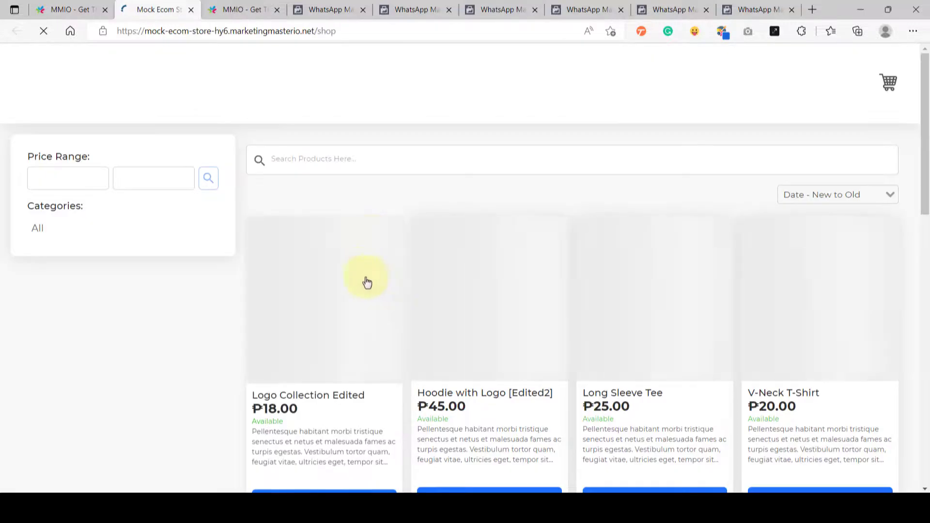
- Start a Buy Now checkout for the Logo Collection Edited product in the shop
{"action": "scroll", "coordinate": [414, 315], "scroll_direction": "down", "scroll_amount": 7}
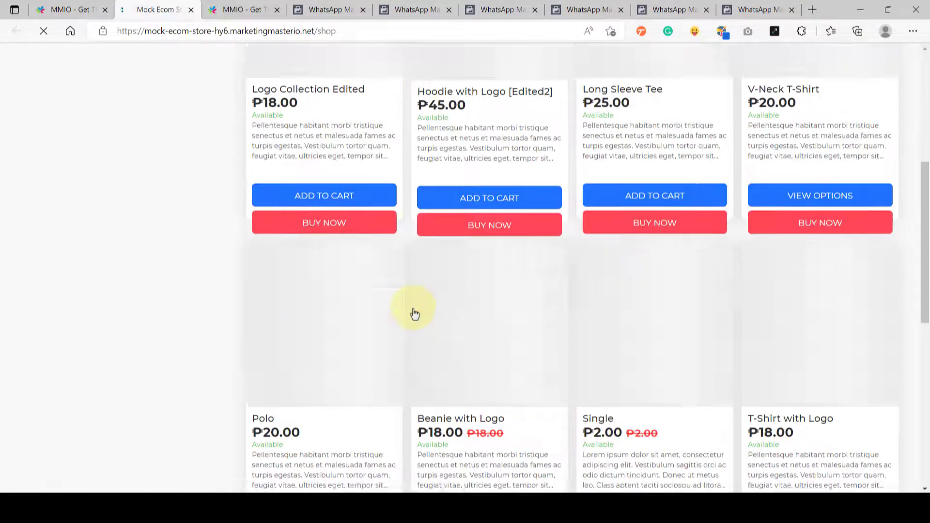
{"action": "scroll", "coordinate": [412, 319], "scroll_direction": "down", "scroll_amount": 2}
{"action": "scroll", "coordinate": [412, 319], "scroll_direction": "up", "scroll_amount": 8}
{"action": "scroll", "coordinate": [412, 319], "scroll_direction": "down", "scroll_amount": 1}
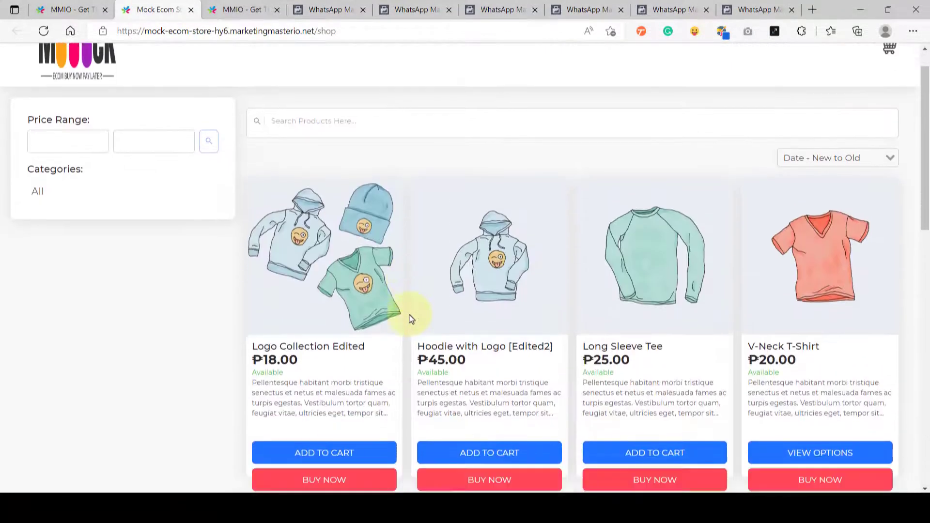
{"action": "left_click", "coordinate": [327, 423]}
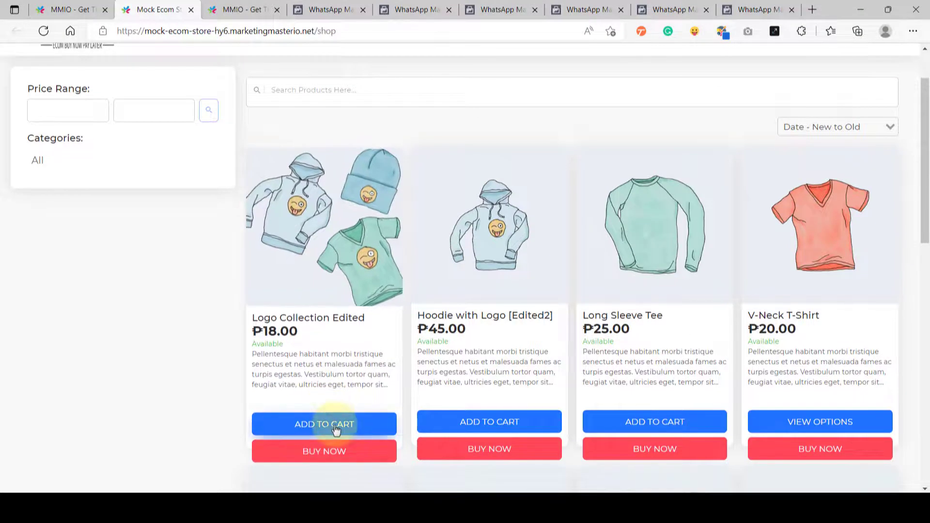
{"action": "left_click", "coordinate": [325, 455]}
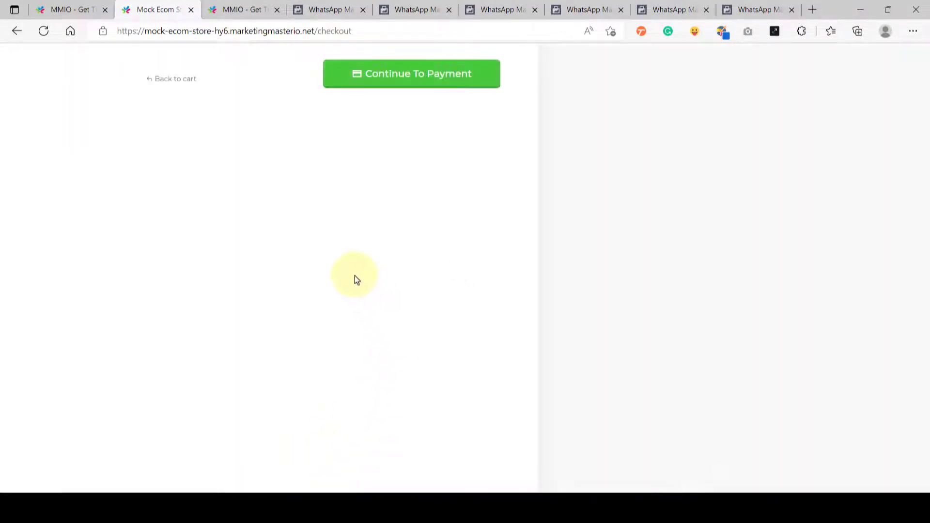
- Fill in the checkout's mobile number, email address, customer name, street address and village from the saved personal info
{"action": "left_click", "coordinate": [193, 106]}
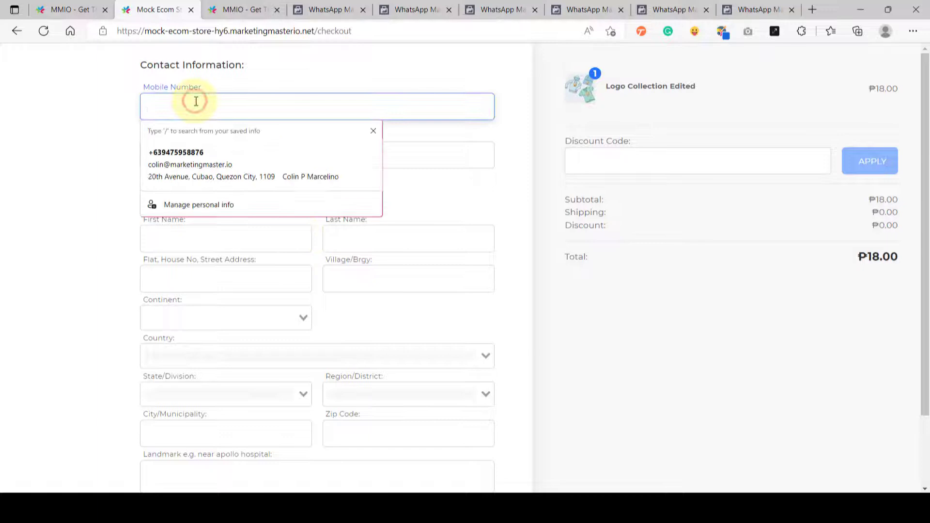
{"action": "left_click", "coordinate": [196, 160]}
{"action": "left_click", "coordinate": [244, 107]}
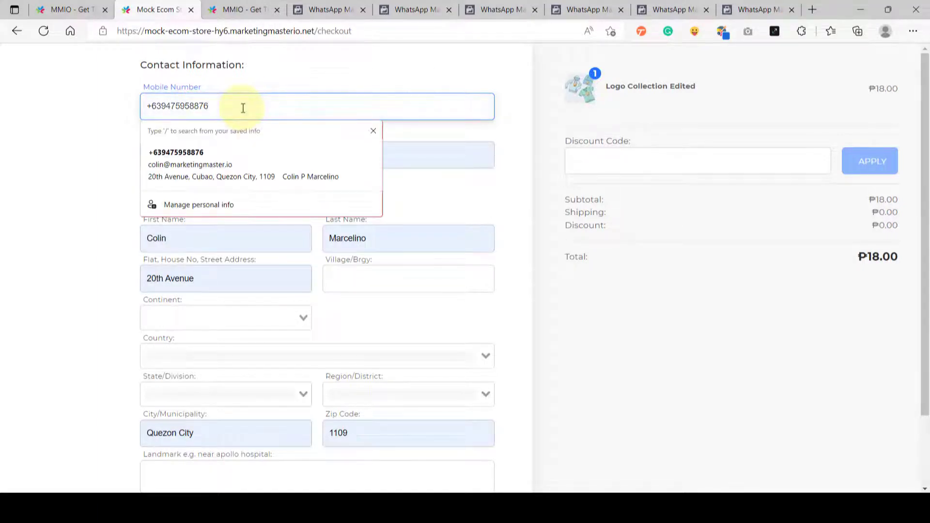
{"action": "left_click", "coordinate": [60, 147]}
{"action": "left_click", "coordinate": [259, 159]}
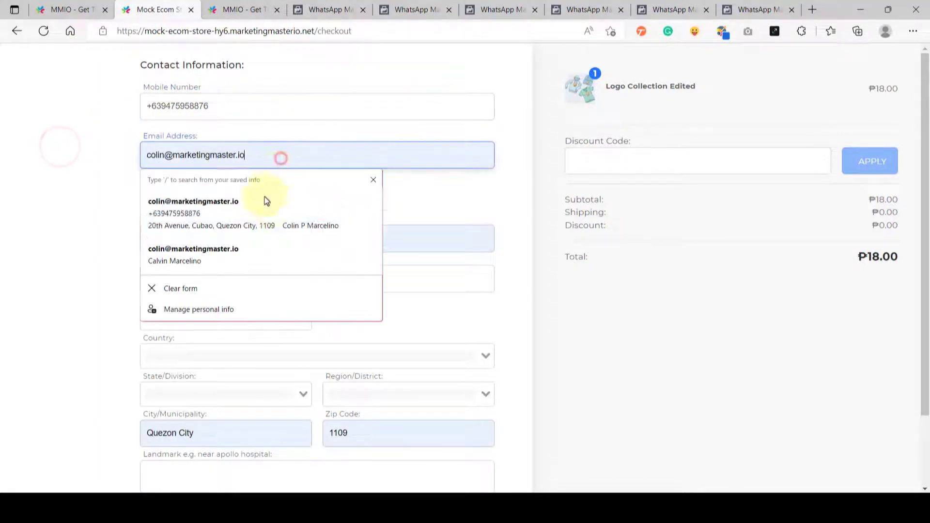
{"action": "left_click", "coordinate": [484, 204]}
{"action": "left_click", "coordinate": [426, 239]}
{"action": "left_click", "coordinate": [274, 278]}
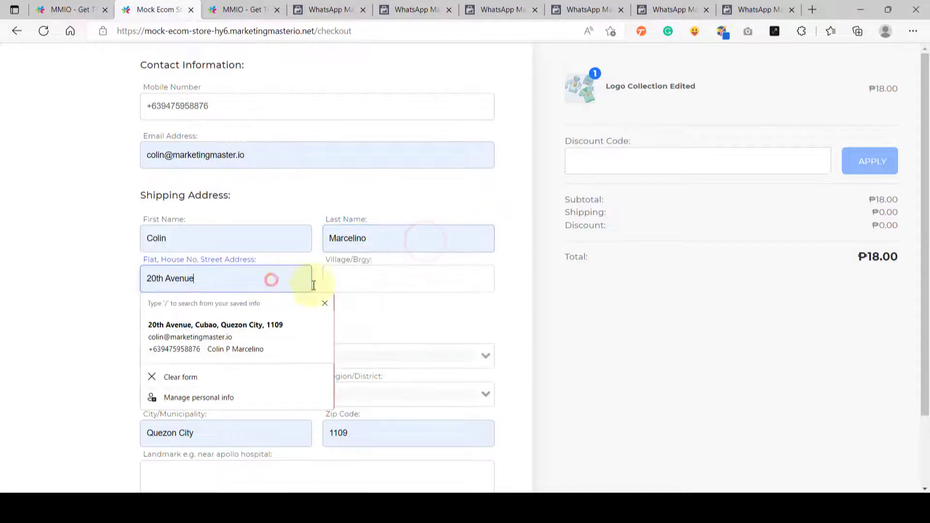
{"action": "left_click", "coordinate": [401, 281]}
{"action": "left_click", "coordinate": [368, 324]}
- Set the shipping address continent to Asia and the country to Philippines, and review the completed checkout form
{"action": "left_click", "coordinate": [216, 324]}
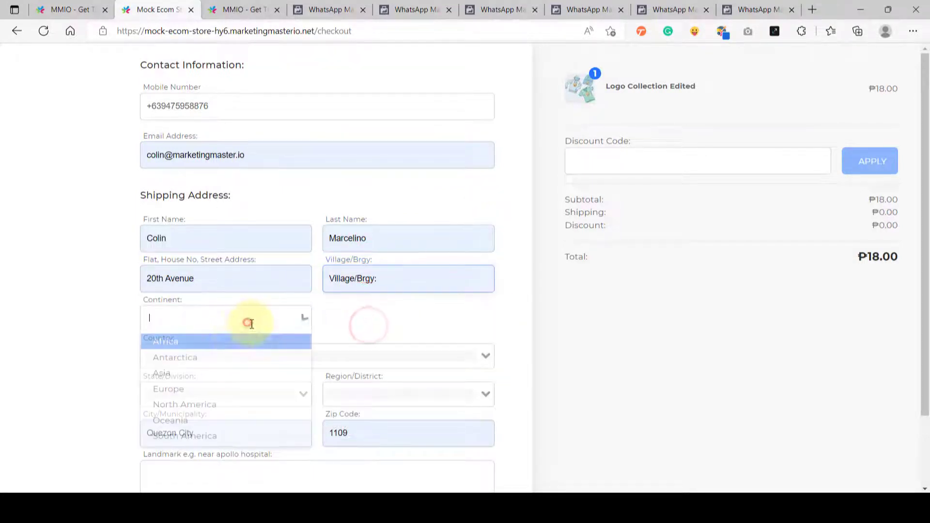
{"action": "left_click", "coordinate": [196, 373]}
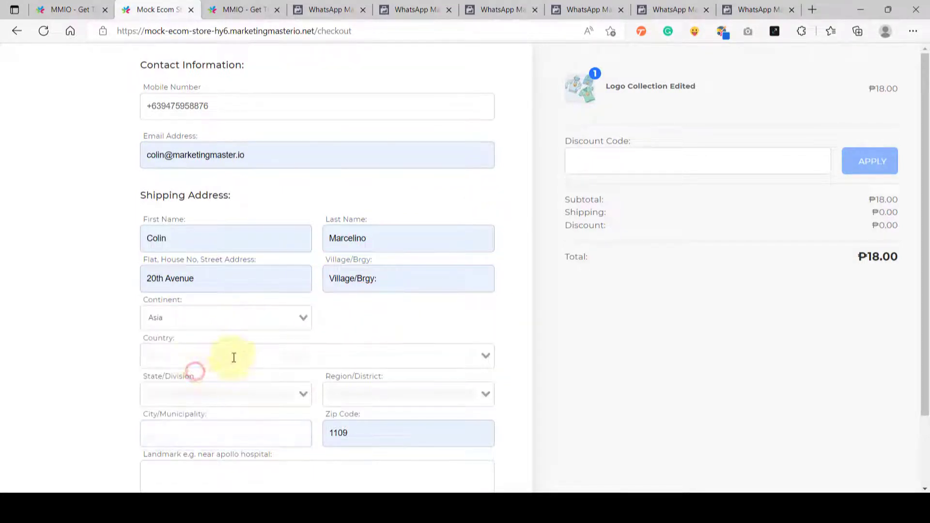
{"action": "left_click", "coordinate": [271, 359]}
{"action": "type", "text": "ph"}
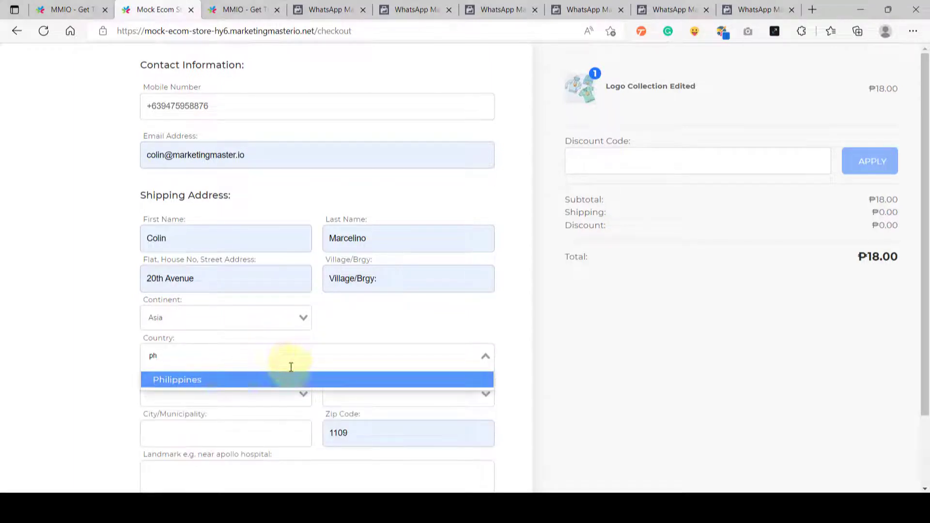
{"action": "left_click", "coordinate": [285, 382]}
{"action": "scroll", "coordinate": [331, 247], "scroll_direction": "down", "scroll_amount": 2}
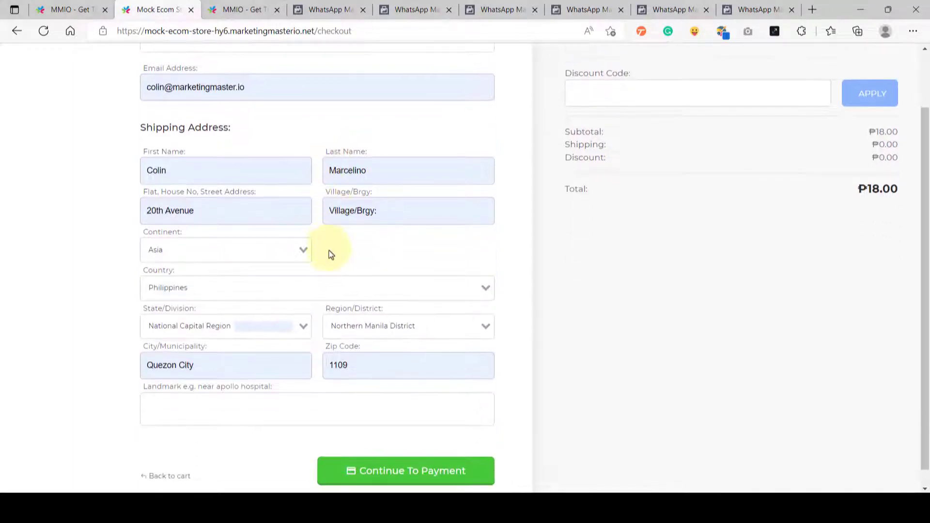
{"action": "scroll", "coordinate": [331, 269], "scroll_direction": "up", "scroll_amount": 2}
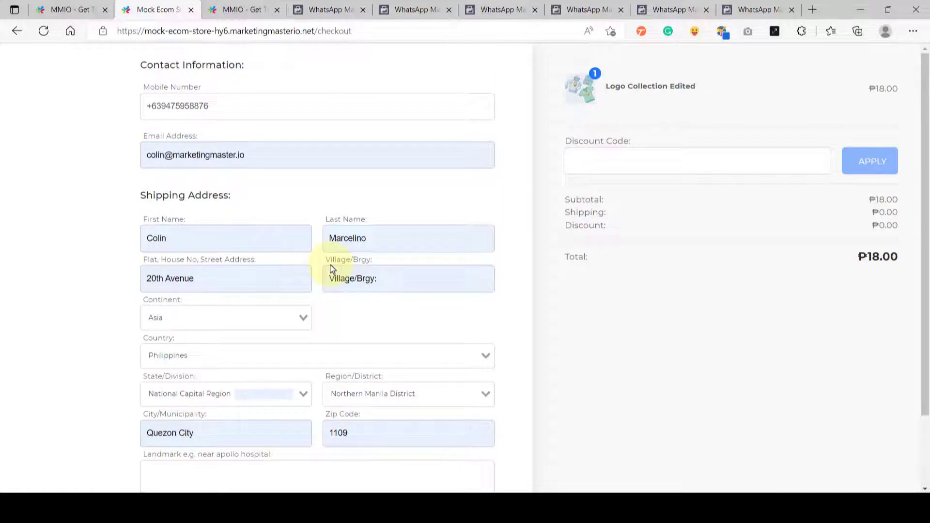
{"action": "scroll", "coordinate": [345, 333], "scroll_direction": "down", "scroll_amount": 2}
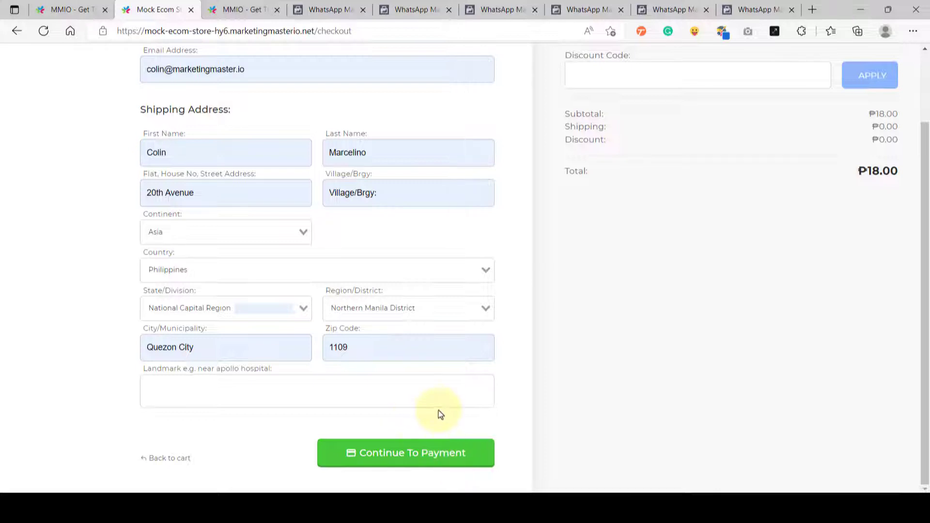
{"action": "scroll", "coordinate": [401, 405], "scroll_direction": "up", "scroll_amount": 2}
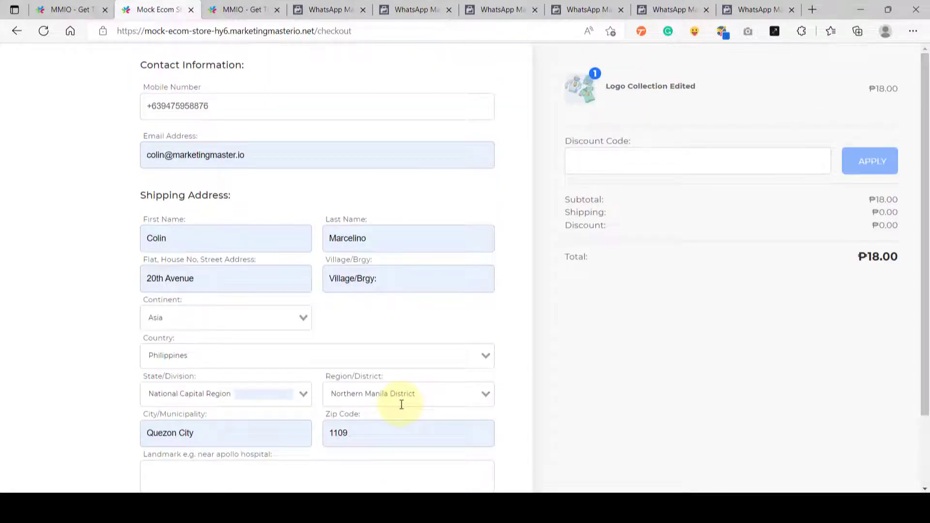
- Abandon the checkout by closing the shop page without paying, and open the Mock Ecom Store's order list
{"action": "left_click", "coordinate": [192, 10]}
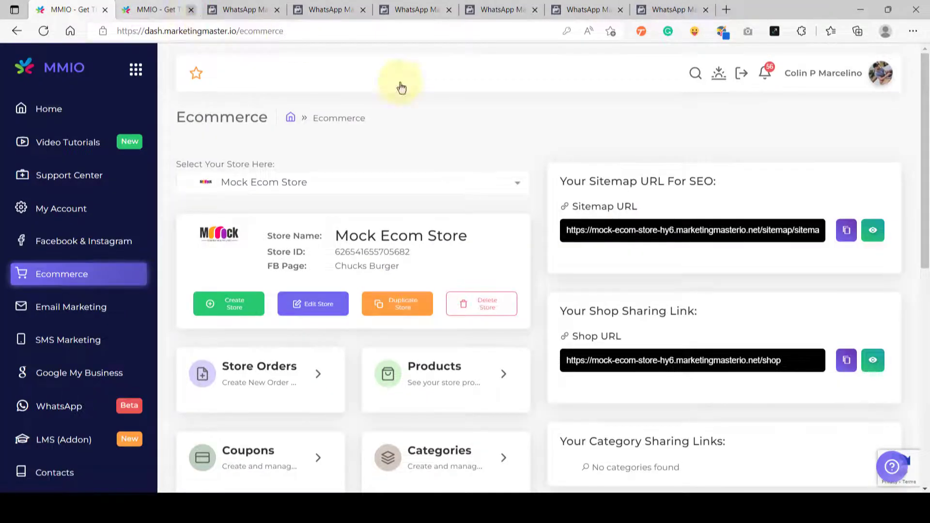
{"action": "left_click", "coordinate": [260, 370]}
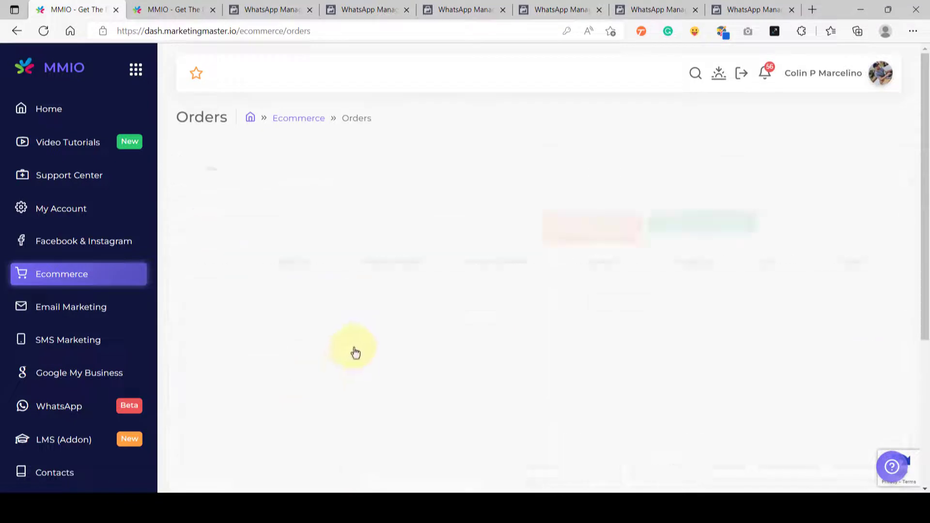
{"action": "scroll", "coordinate": [370, 266], "scroll_direction": "down", "scroll_amount": 1}
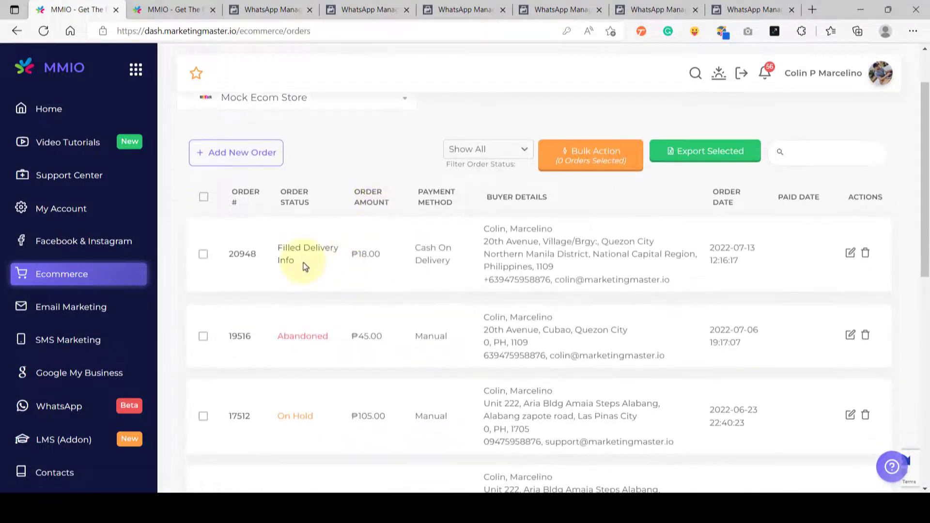
- Check the order status and the buyer's phone number of the newest order, leaving no order selected
{"action": "left_click_drag", "start_coordinate": [296, 265], "coordinate": [280, 251]}
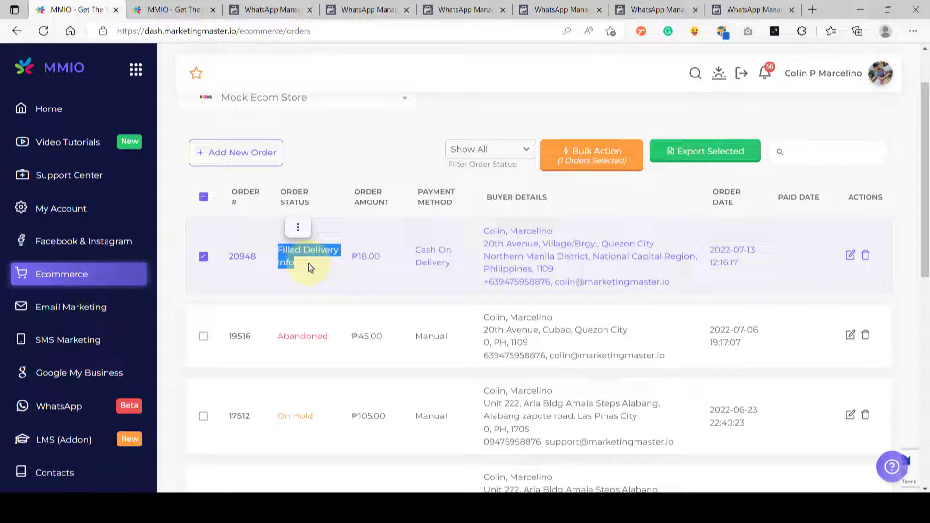
{"action": "left_click", "coordinate": [204, 197]}
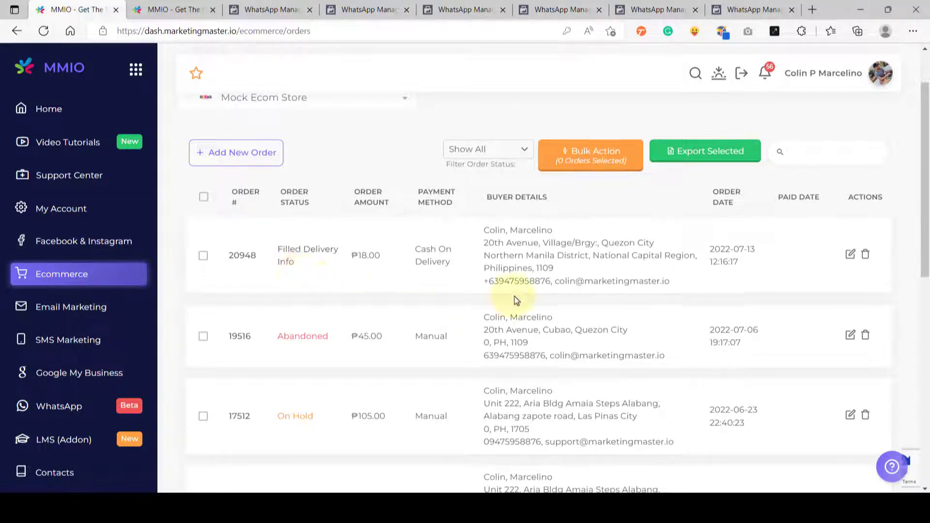
{"action": "double_click", "coordinate": [547, 298]}
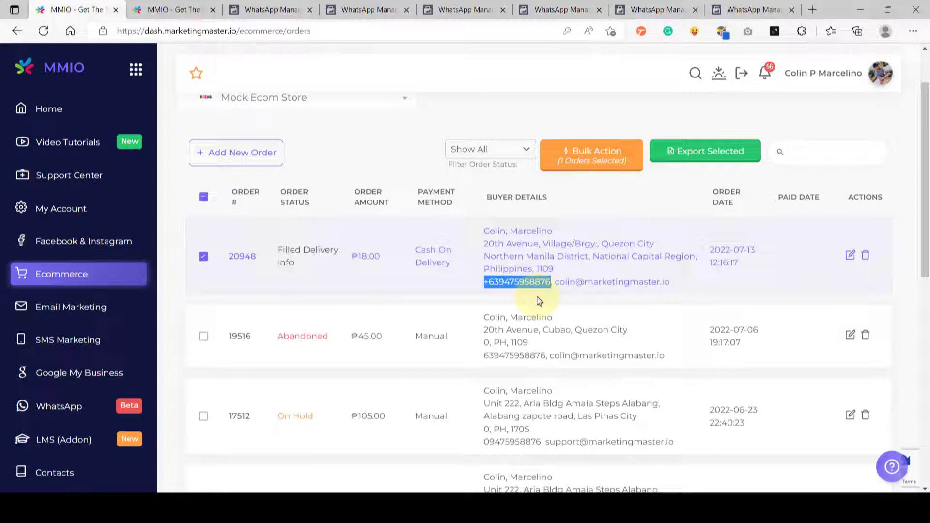
{"action": "left_click_drag", "start_coordinate": [298, 269], "coordinate": [277, 250]}
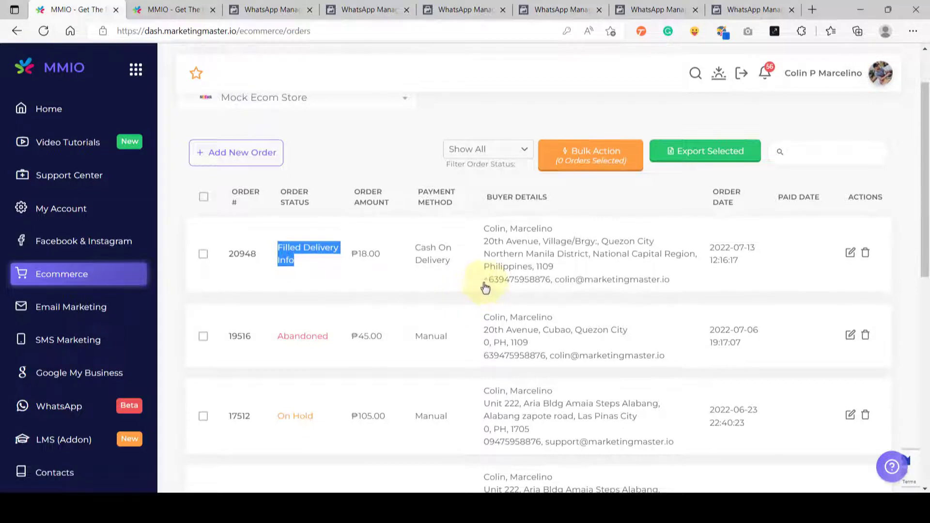
{"action": "left_click_drag", "start_coordinate": [485, 280], "coordinate": [551, 286]}
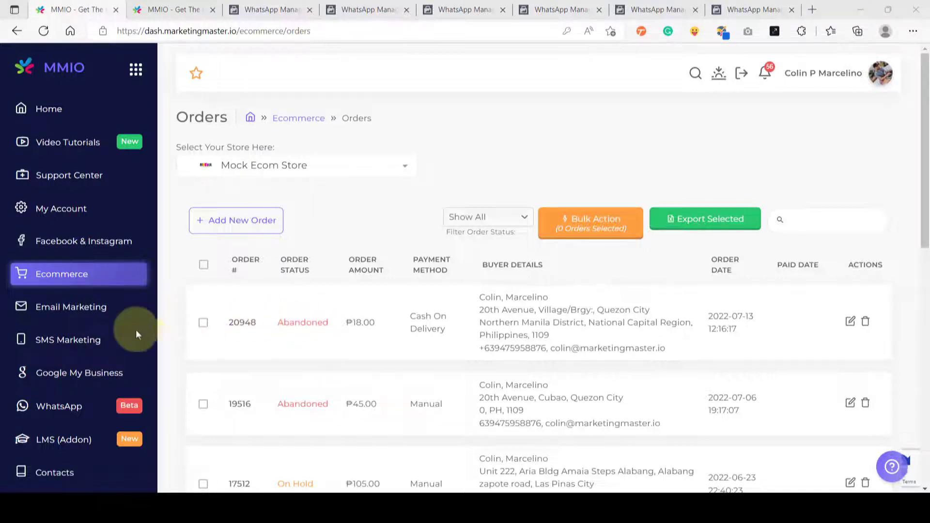
- Open the WhatsApp sequences list and locate WhatsApp Chat Sequence Abandon Cart Recovery Demo 2
{"action": "left_click", "coordinate": [65, 409]}
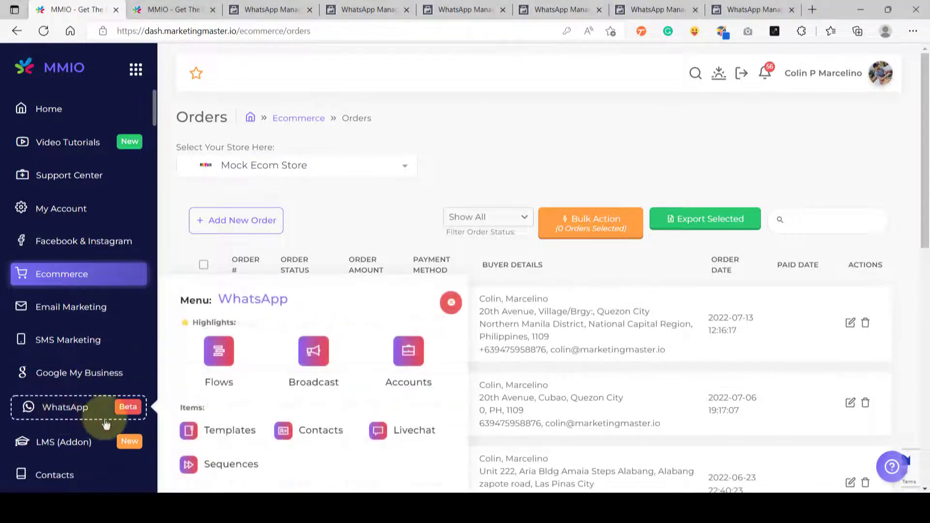
{"action": "left_click", "coordinate": [224, 463]}
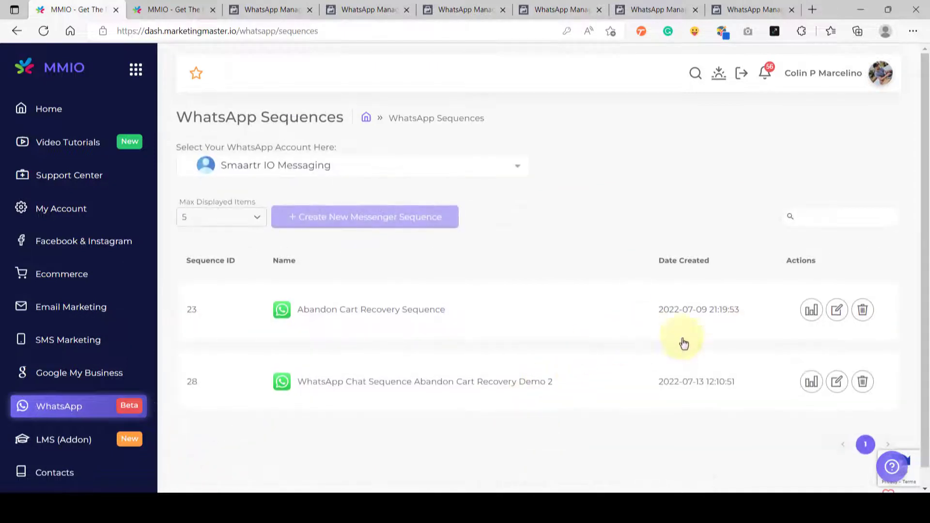
{"action": "left_click_drag", "start_coordinate": [579, 388], "coordinate": [312, 383]}
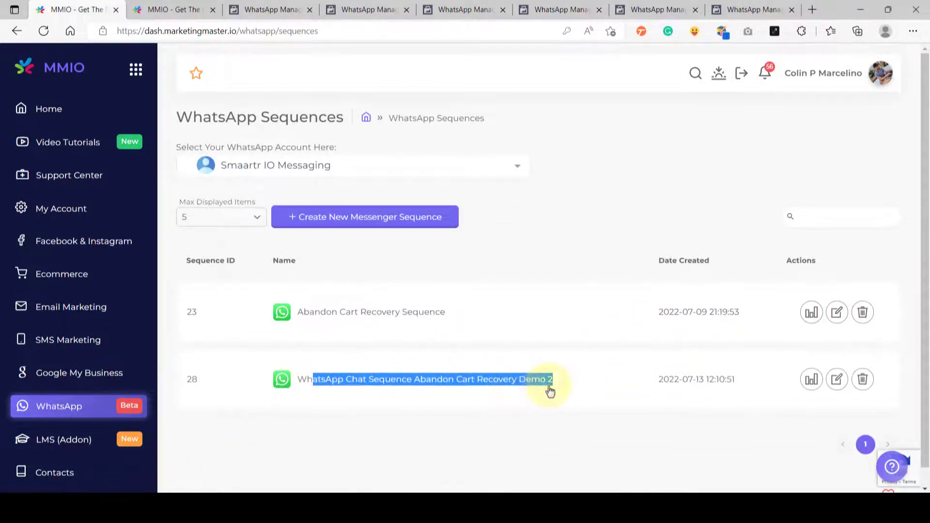
- Review the status and schedule of each message in the activity report of WhatsApp Chat Sequence Abandon Cart Recovery Demo 2, and close the report
{"action": "left_click", "coordinate": [758, 438]}
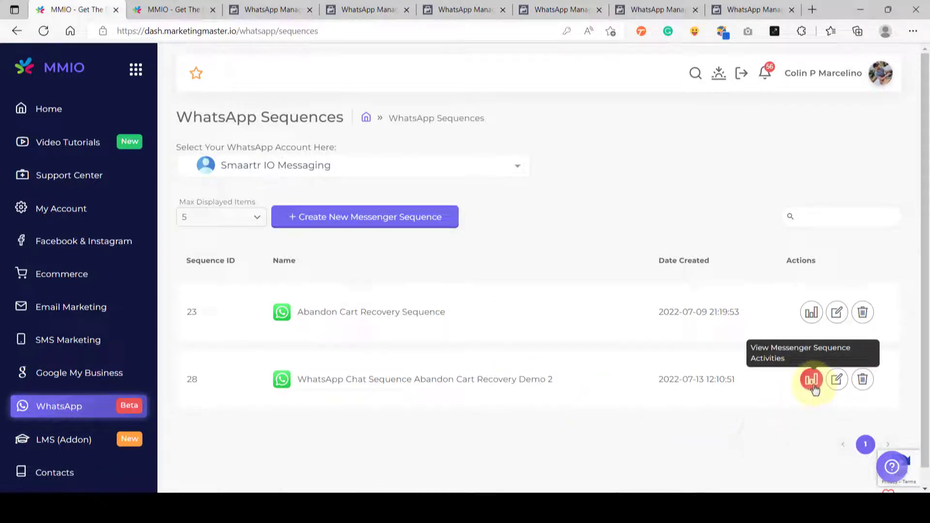
{"action": "left_click", "coordinate": [811, 380]}
{"action": "scroll", "coordinate": [515, 352], "scroll_direction": "down", "scroll_amount": 3}
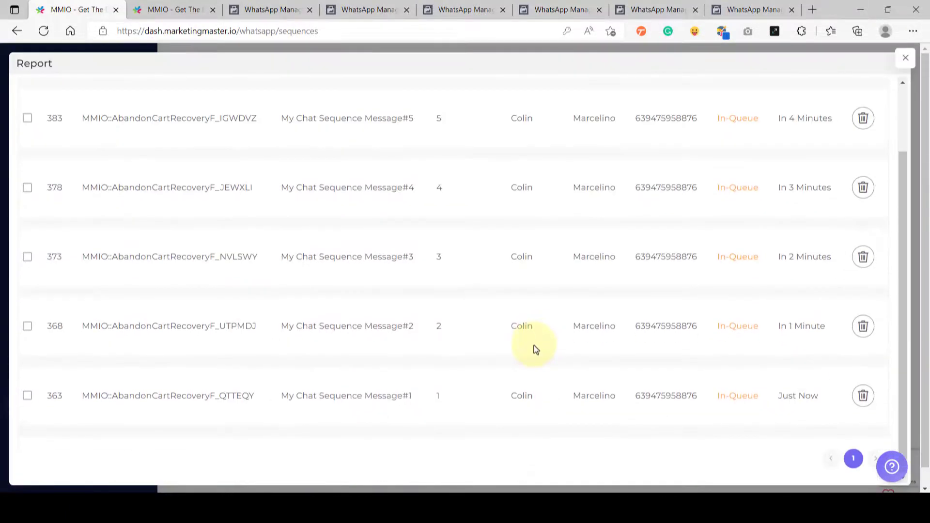
{"action": "scroll", "coordinate": [515, 356], "scroll_direction": "up", "scroll_amount": 3}
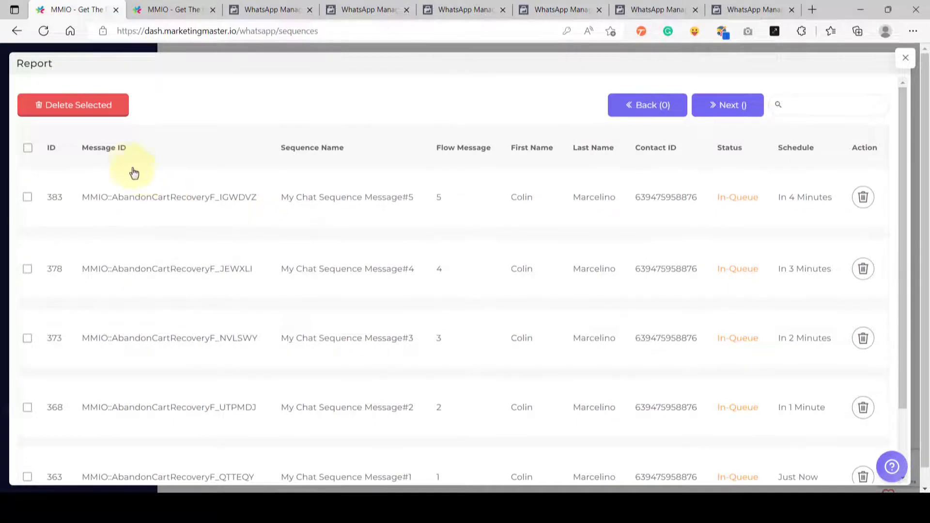
{"action": "scroll", "coordinate": [475, 316], "scroll_direction": "down", "scroll_amount": 2}
{"action": "scroll", "coordinate": [484, 347], "scroll_direction": "up", "scroll_amount": 2}
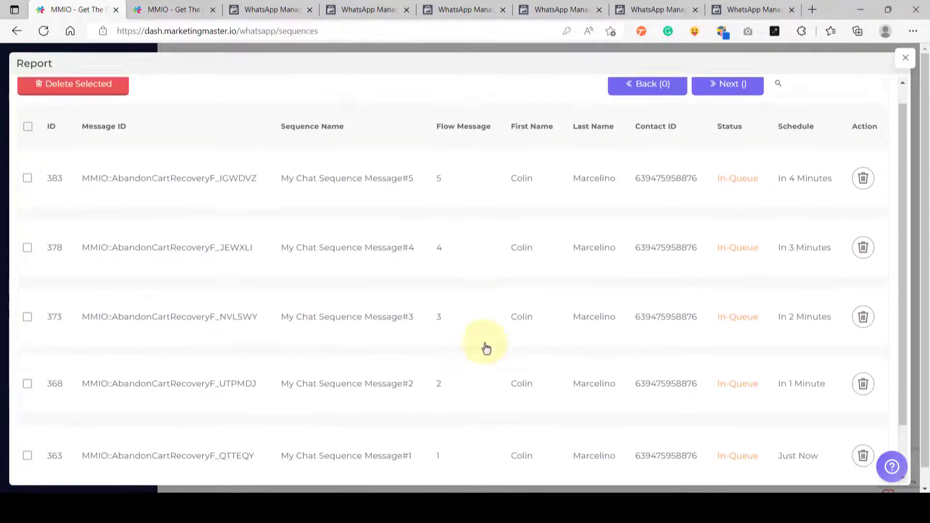
{"action": "scroll", "coordinate": [545, 310], "scroll_direction": "down", "scroll_amount": 2}
{"action": "scroll", "coordinate": [556, 398], "scroll_direction": "up", "scroll_amount": 2}
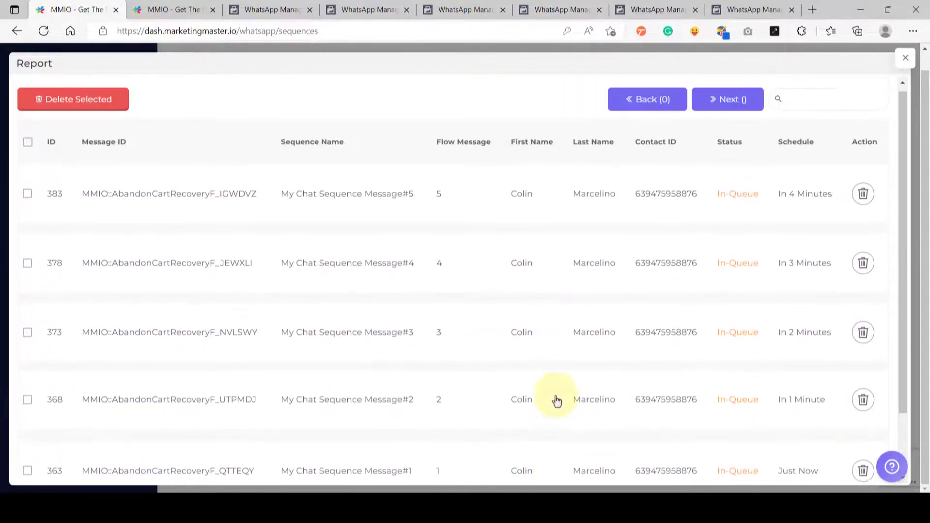
{"action": "scroll", "coordinate": [566, 338], "scroll_direction": "down", "scroll_amount": 2}
{"action": "scroll", "coordinate": [562, 373], "scroll_direction": "up", "scroll_amount": 2}
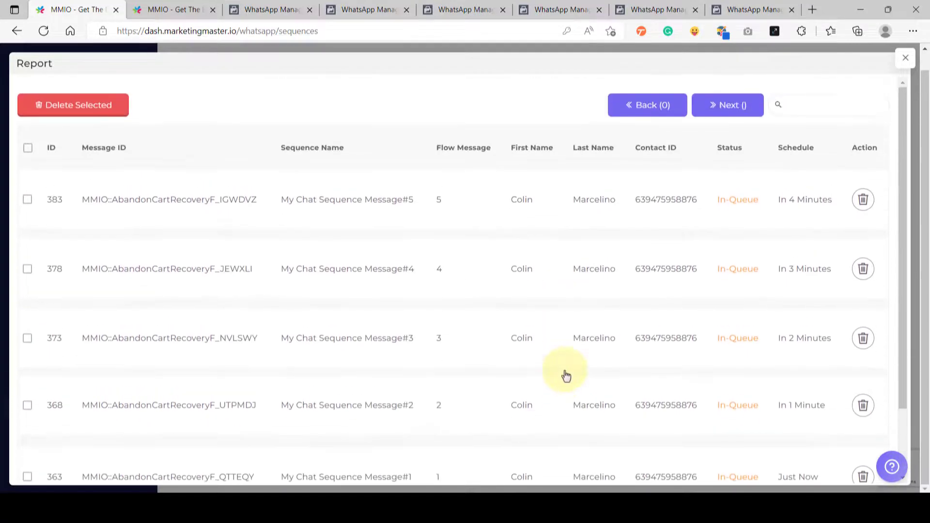
{"action": "scroll", "coordinate": [567, 375], "scroll_direction": "down", "scroll_amount": 2}
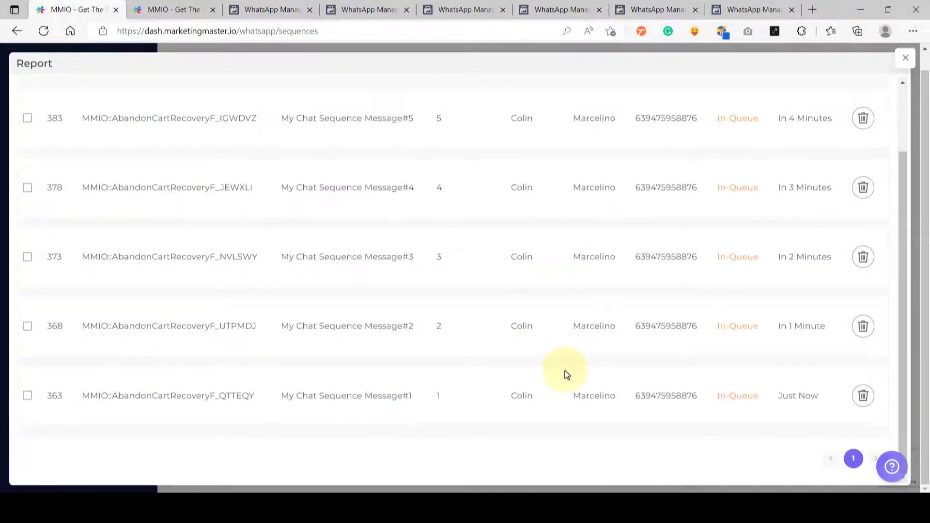
{"action": "scroll", "coordinate": [566, 374], "scroll_direction": "up", "scroll_amount": 2}
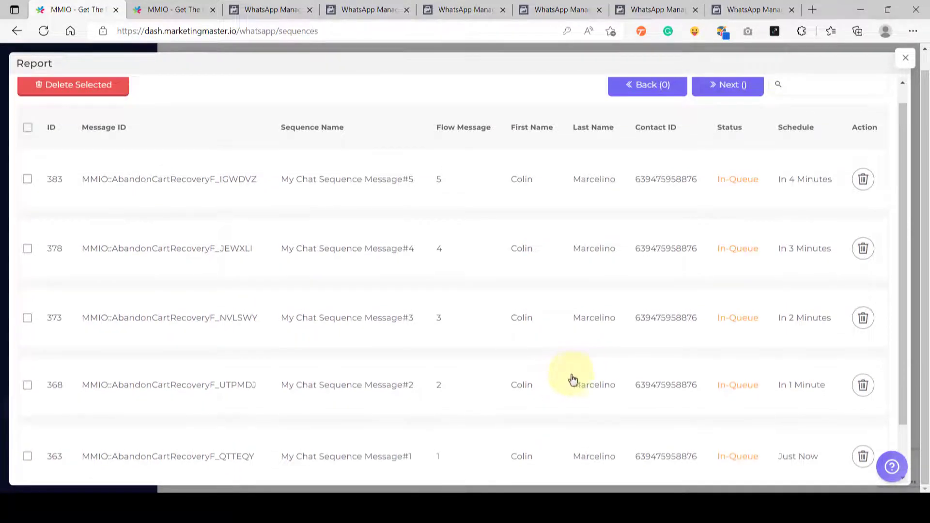
{"action": "scroll", "coordinate": [580, 378], "scroll_direction": "down", "scroll_amount": 2}
{"action": "scroll", "coordinate": [581, 379], "scroll_direction": "up", "scroll_amount": 2}
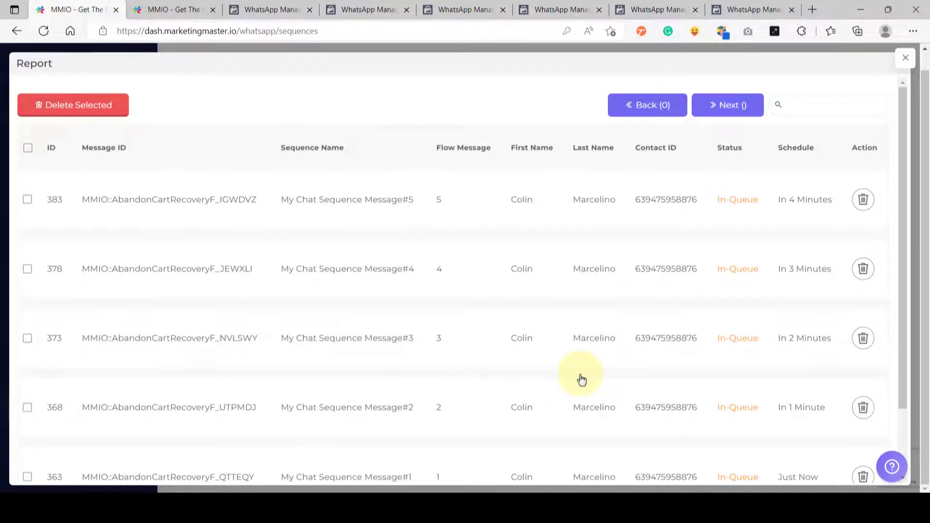
{"action": "left_click", "coordinate": [904, 62]}
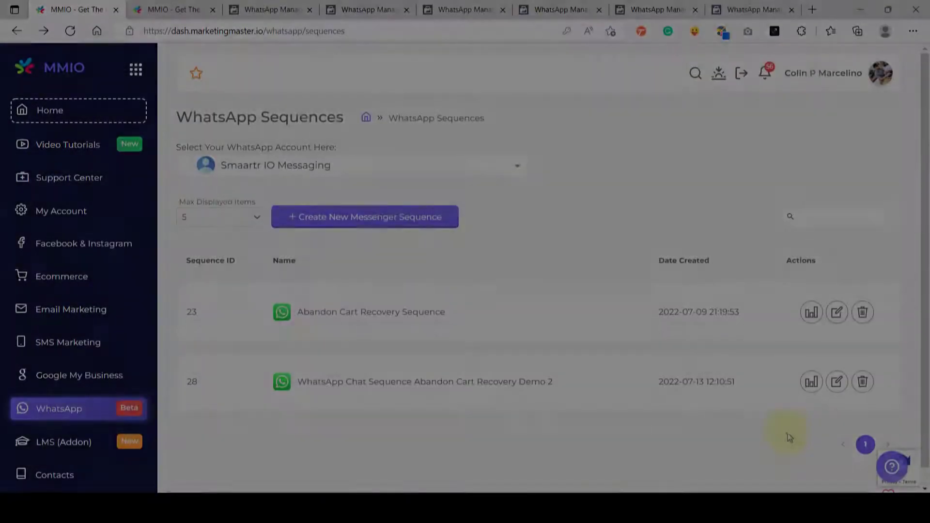
- Reopen the Demo 2 sequence's activity report and check the delivery status of My Chat Sequence Message#1 and Message#2
{"action": "left_click", "coordinate": [811, 380]}
{"action": "scroll", "coordinate": [712, 373], "scroll_direction": "down", "scroll_amount": 2}
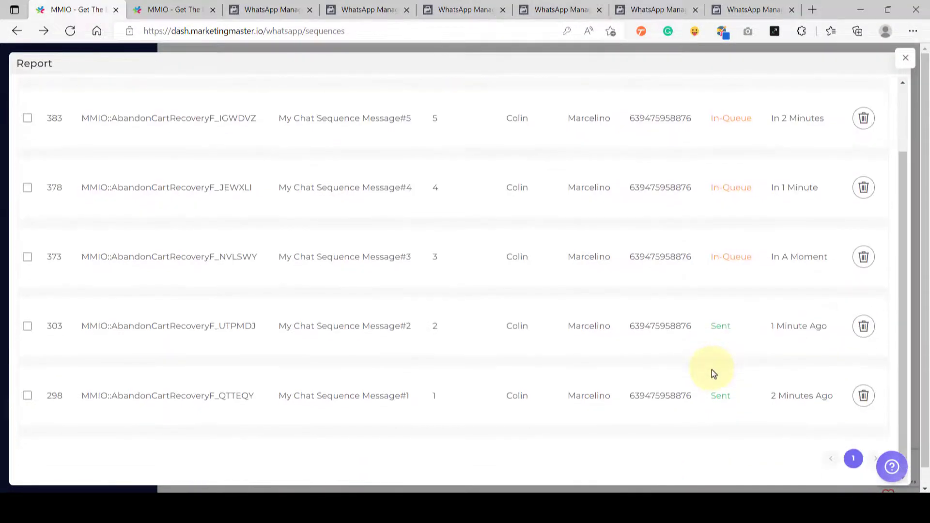
{"action": "left_click_drag", "start_coordinate": [451, 394], "coordinate": [353, 395]}
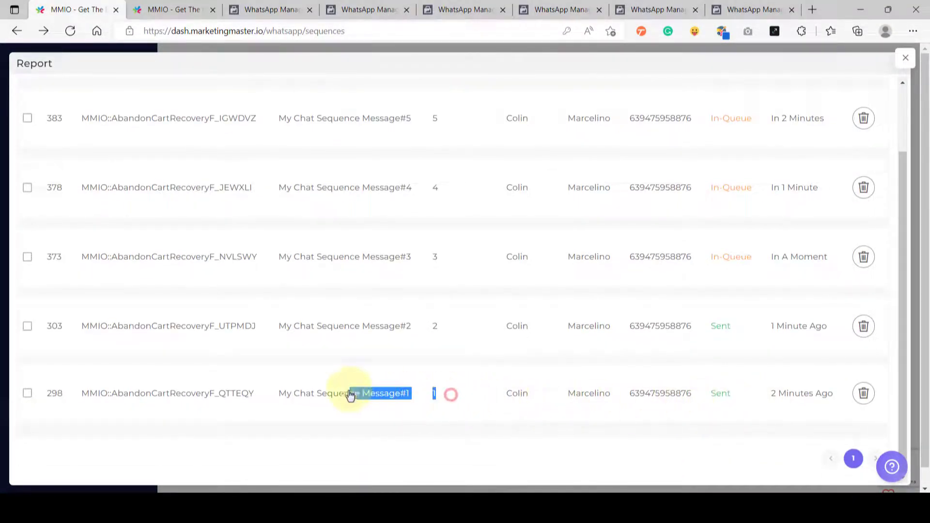
{"action": "left_click_drag", "start_coordinate": [461, 330], "coordinate": [382, 327]}
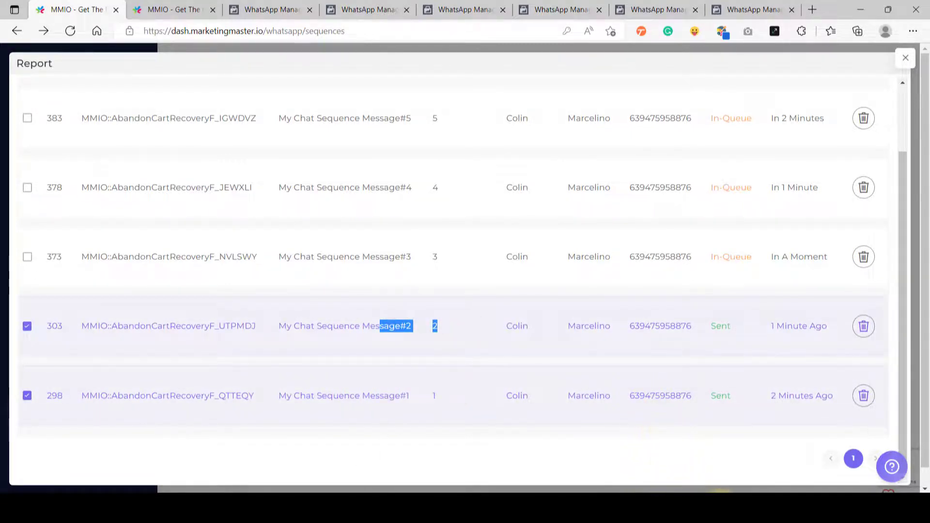
- Switch to WhatsApp and check the ordered item and total amount in today's "Did you forget something?" message
{"action": "left_click", "coordinate": [521, 509]}
{"action": "scroll", "coordinate": [522, 350], "scroll_direction": "down", "scroll_amount": 3}
{"action": "scroll", "coordinate": [523, 350], "scroll_direction": "up", "scroll_amount": 1}
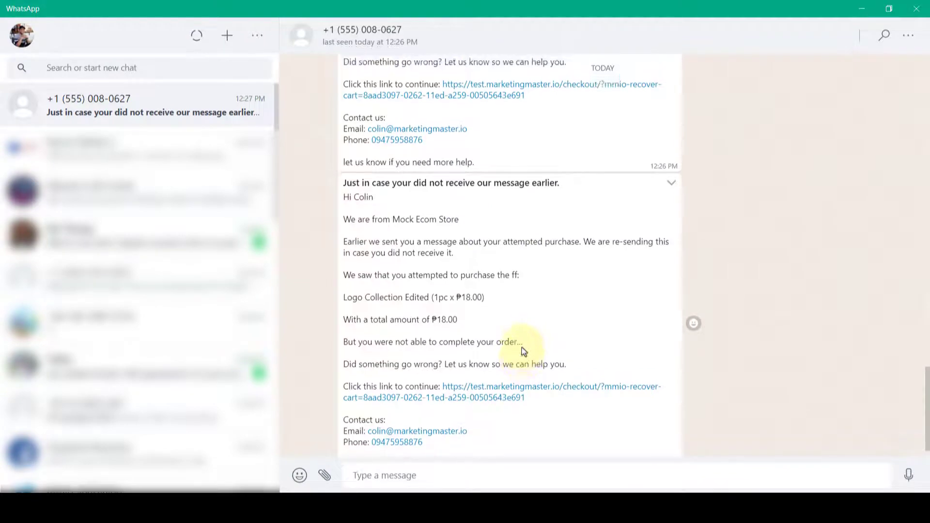
{"action": "scroll", "coordinate": [523, 349], "scroll_direction": "up", "scroll_amount": 3}
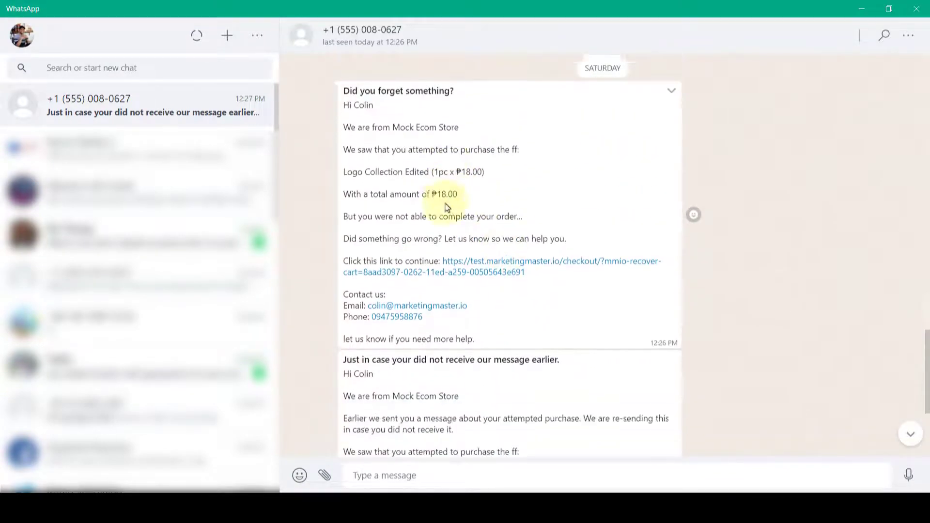
{"action": "left_click_drag", "start_coordinate": [354, 90], "coordinate": [453, 91]}
{"action": "left_click", "coordinate": [415, 117]}
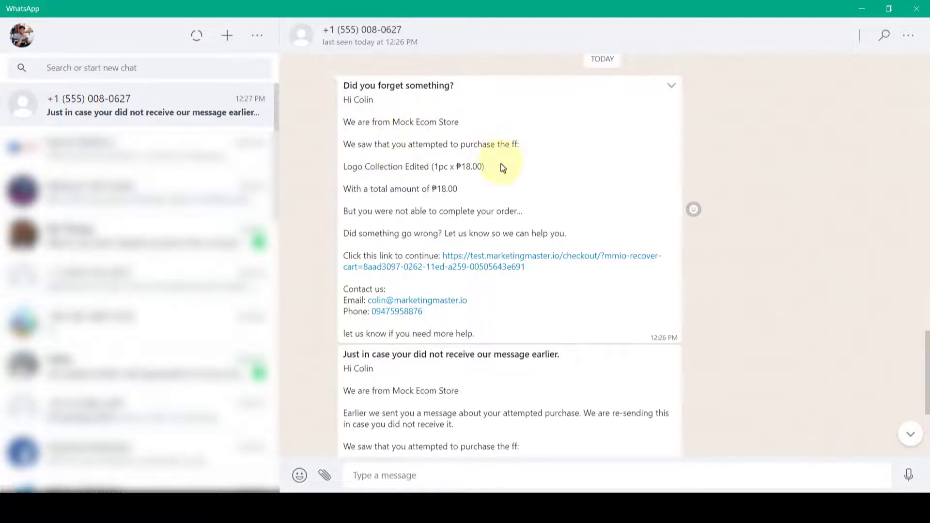
{"action": "left_click_drag", "start_coordinate": [500, 166], "coordinate": [345, 165]}
{"action": "left_click_drag", "start_coordinate": [466, 190], "coordinate": [432, 189]}
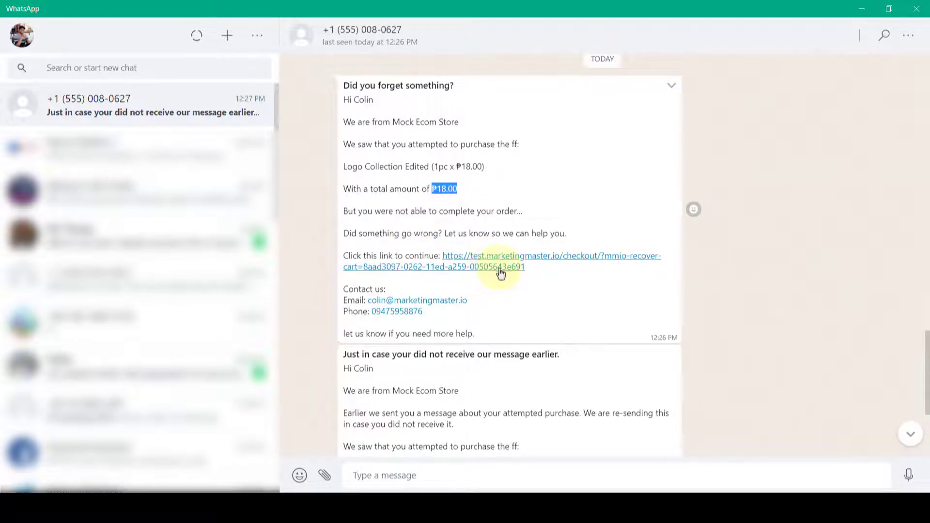
- Read the follow-up messages in the chat through to "Our last offer - discount coupon expires soon"
{"action": "scroll", "coordinate": [489, 291], "scroll_direction": "down", "scroll_amount": 4}
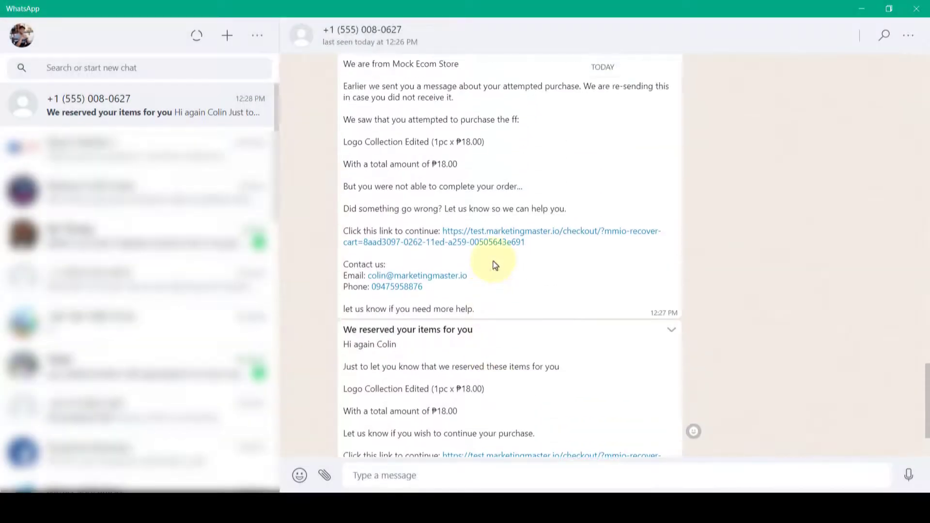
{"action": "scroll", "coordinate": [494, 262], "scroll_direction": "down", "scroll_amount": 2}
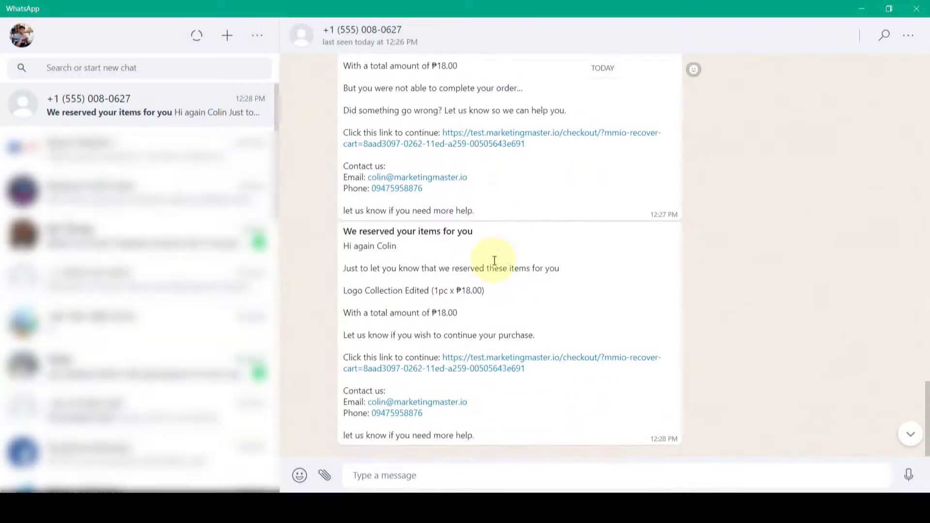
{"action": "scroll", "coordinate": [474, 264], "scroll_direction": "up", "scroll_amount": 3}
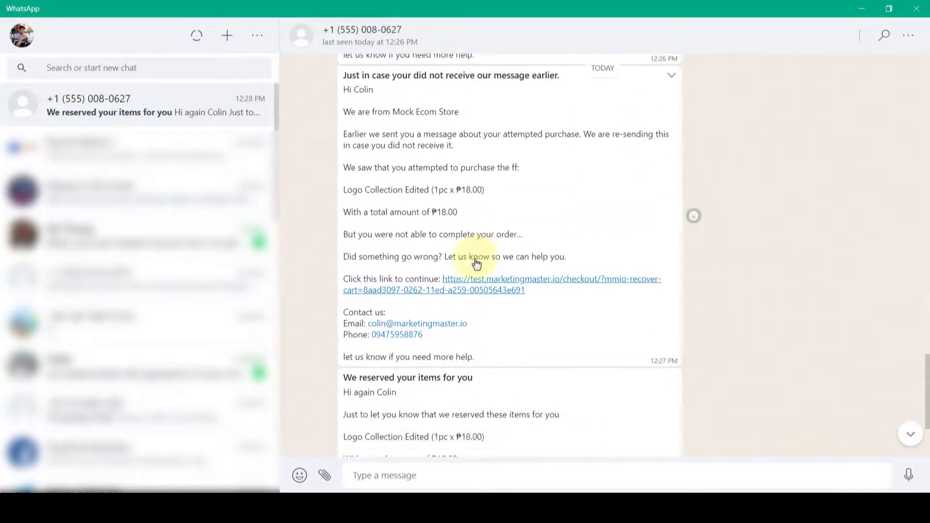
{"action": "scroll", "coordinate": [473, 264], "scroll_direction": "down", "scroll_amount": 3}
{"action": "scroll", "coordinate": [532, 274], "scroll_direction": "up", "scroll_amount": 8}
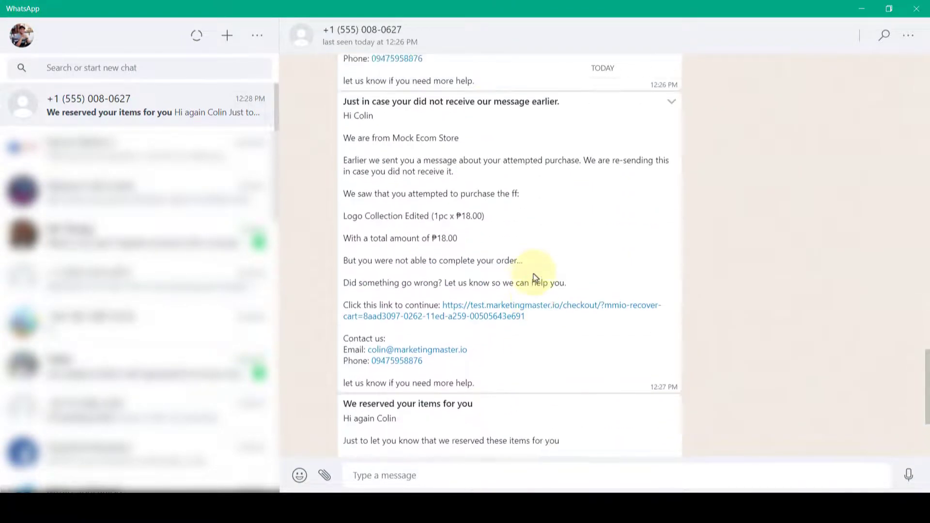
{"action": "scroll", "coordinate": [535, 278], "scroll_direction": "up", "scroll_amount": 2}
{"action": "scroll", "coordinate": [535, 277], "scroll_direction": "down", "scroll_amount": 10}
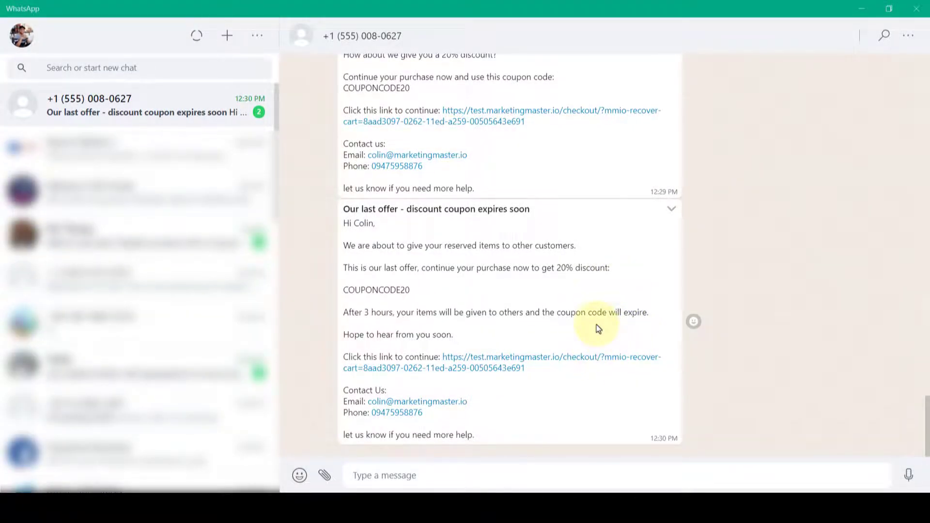
- Return to today's "Did you forget something?" message and check its delivery time
{"action": "scroll", "coordinate": [599, 329], "scroll_direction": "up", "scroll_amount": 10}
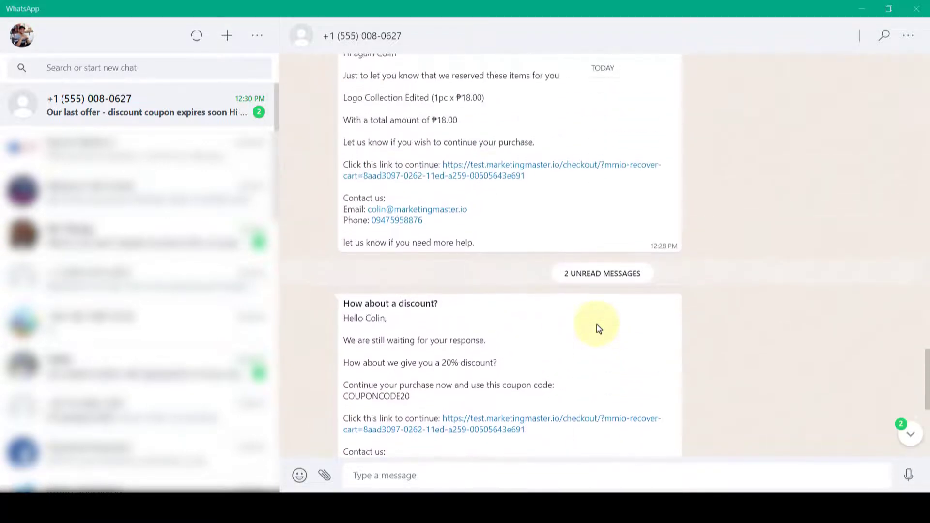
{"action": "scroll", "coordinate": [599, 329], "scroll_direction": "up", "scroll_amount": 5}
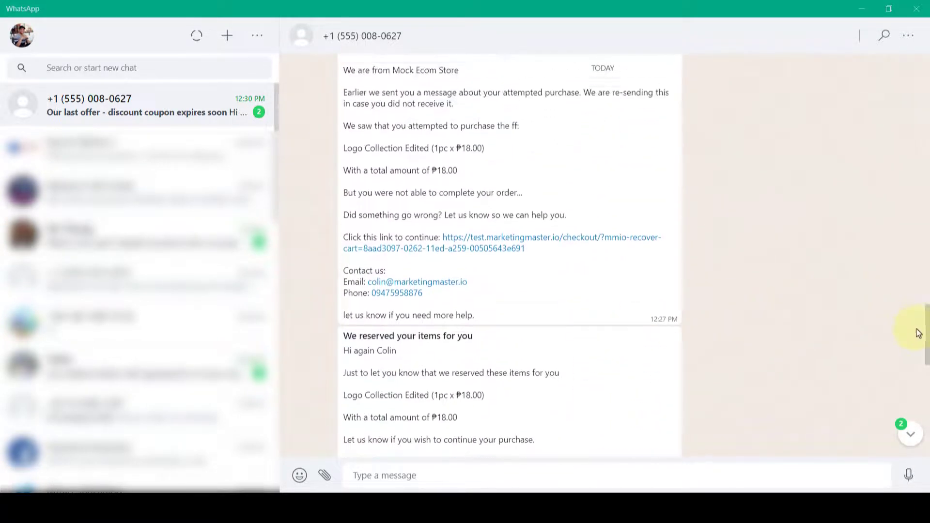
{"action": "left_click_drag", "start_coordinate": [927, 328], "coordinate": [929, 279]}
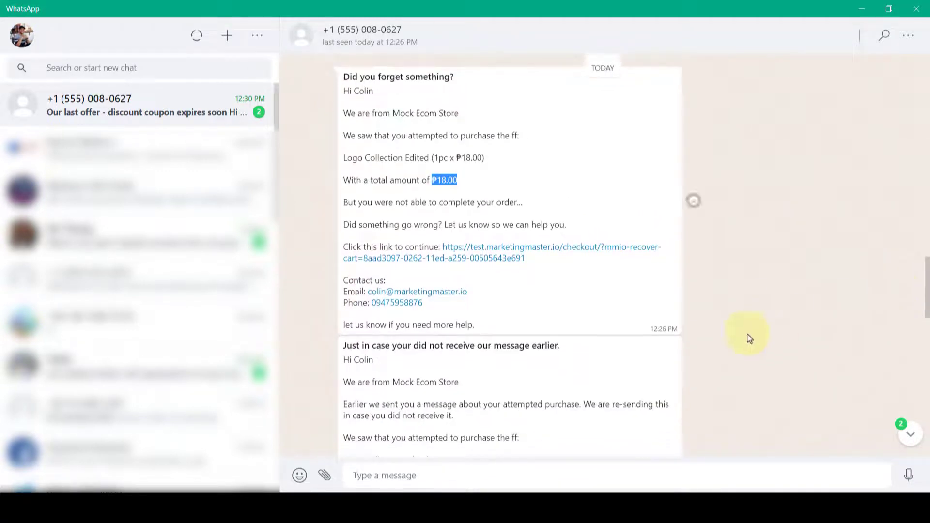
{"action": "left_click", "coordinate": [652, 326]}
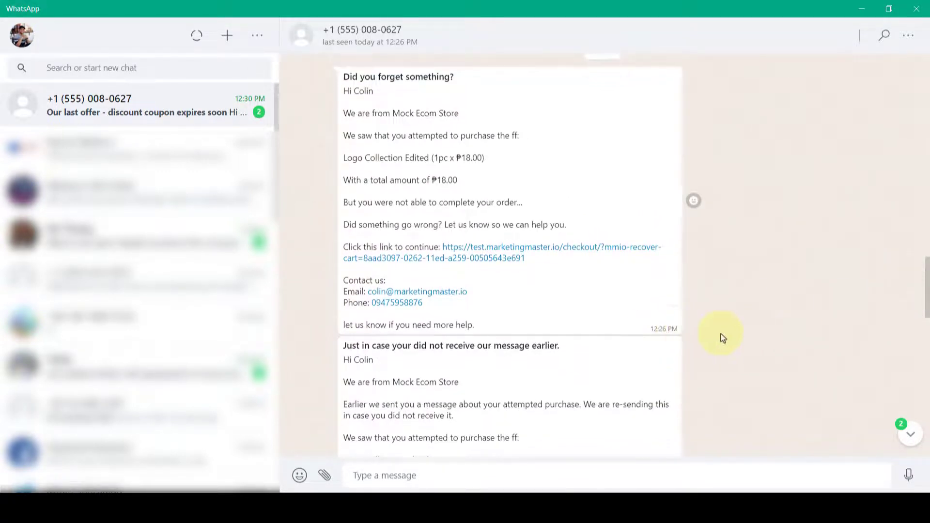
- Check the heading and delivery time of the "Just in case your did not receive our message earlier." message
{"action": "scroll", "coordinate": [630, 315], "scroll_direction": "down", "scroll_amount": 3}
{"action": "left_click_drag", "start_coordinate": [351, 225], "coordinate": [550, 227]}
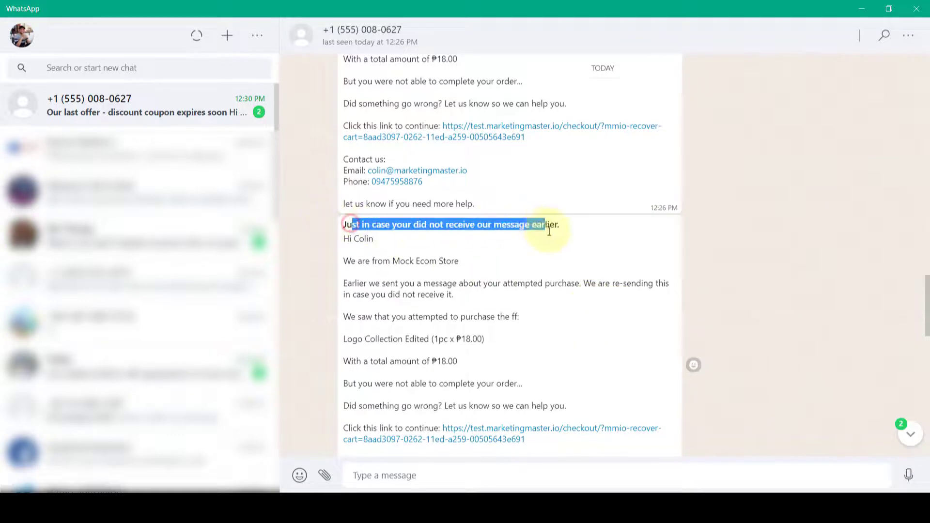
{"action": "scroll", "coordinate": [580, 268], "scroll_direction": "down", "scroll_amount": 1}
{"action": "scroll", "coordinate": [580, 268], "scroll_direction": "down", "scroll_amount": 2}
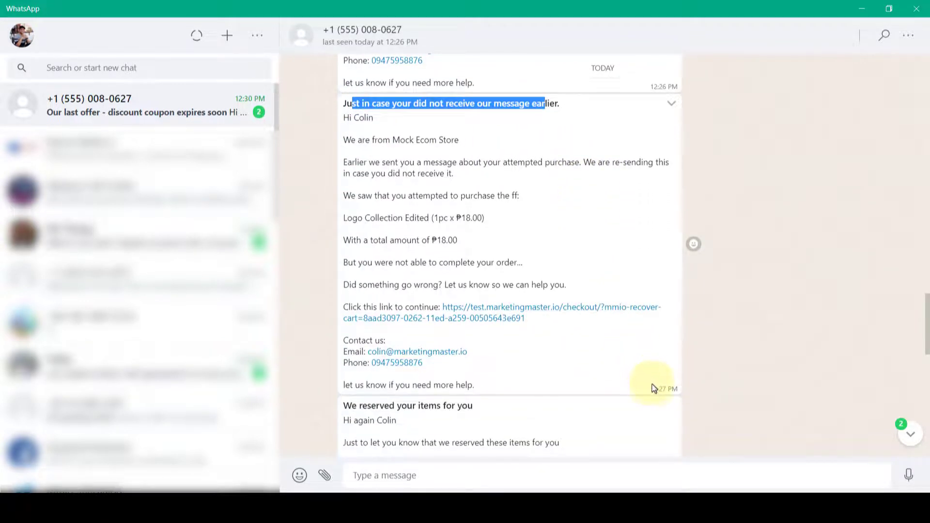
{"action": "left_click_drag", "start_coordinate": [651, 389], "coordinate": [666, 388]}
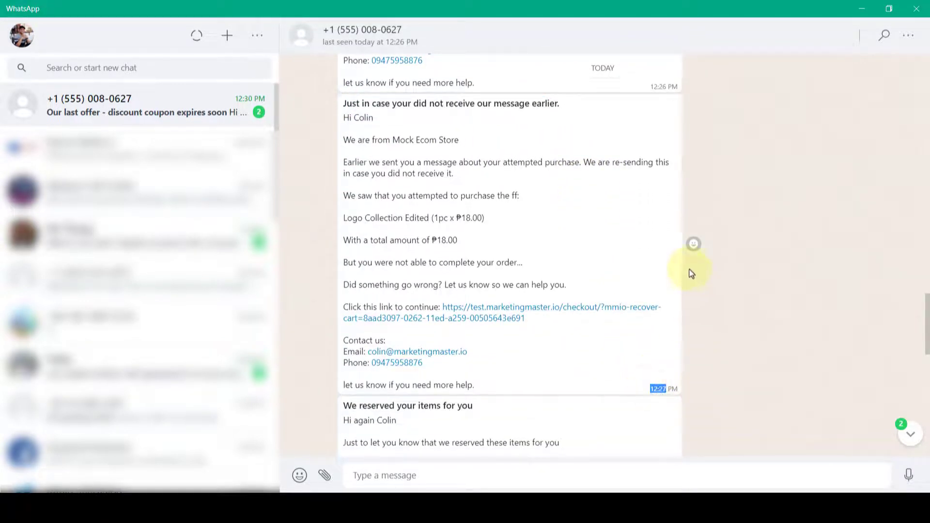
- Check the delivery times of the "We reserved your items for you" and "How about a discount?" messages
{"action": "scroll", "coordinate": [630, 278], "scroll_direction": "down", "scroll_amount": 6}
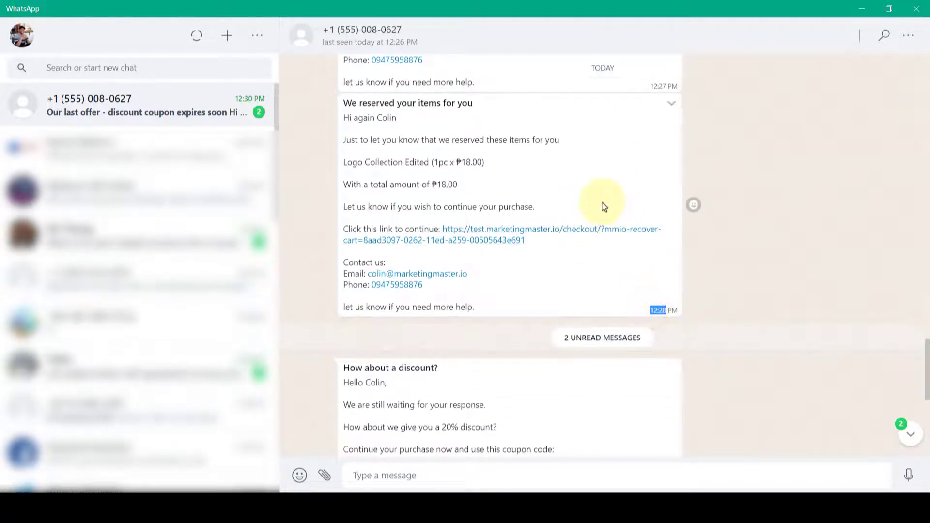
{"action": "scroll", "coordinate": [603, 207], "scroll_direction": "down", "scroll_amount": 2}
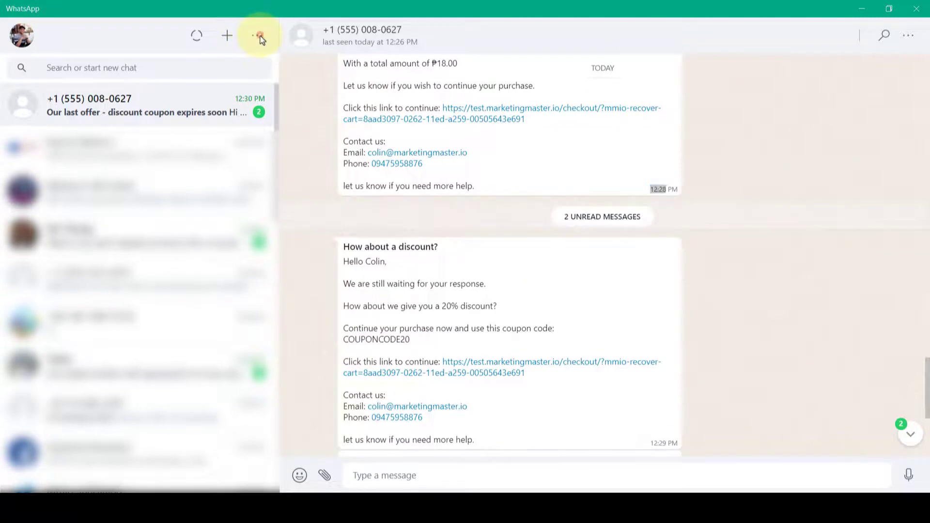
{"action": "scroll", "coordinate": [629, 276], "scroll_direction": "down", "scroll_amount": 2}
{"action": "double_click", "coordinate": [654, 322]}
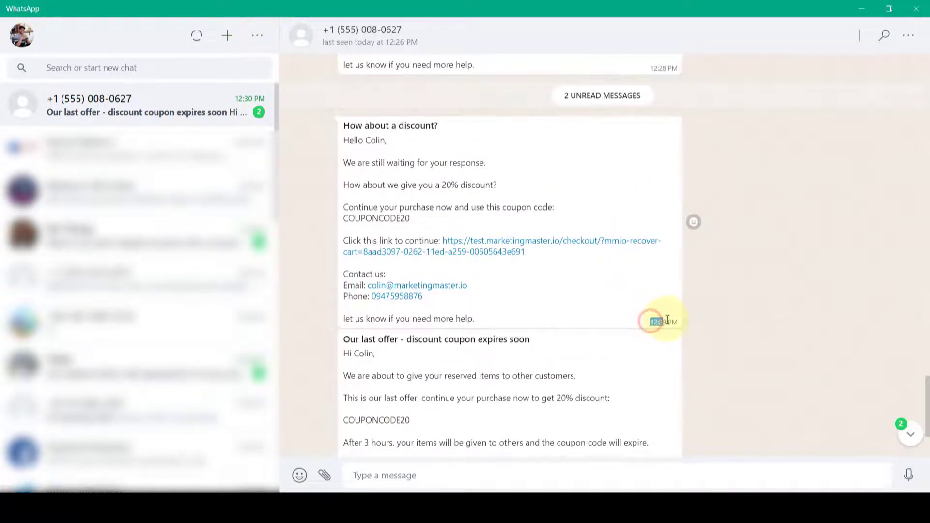
- Check the delivery time of the "Our last offer - discount coupon expires soon" message and review the discount offers
{"action": "scroll", "coordinate": [615, 292], "scroll_direction": "up", "scroll_amount": 5}
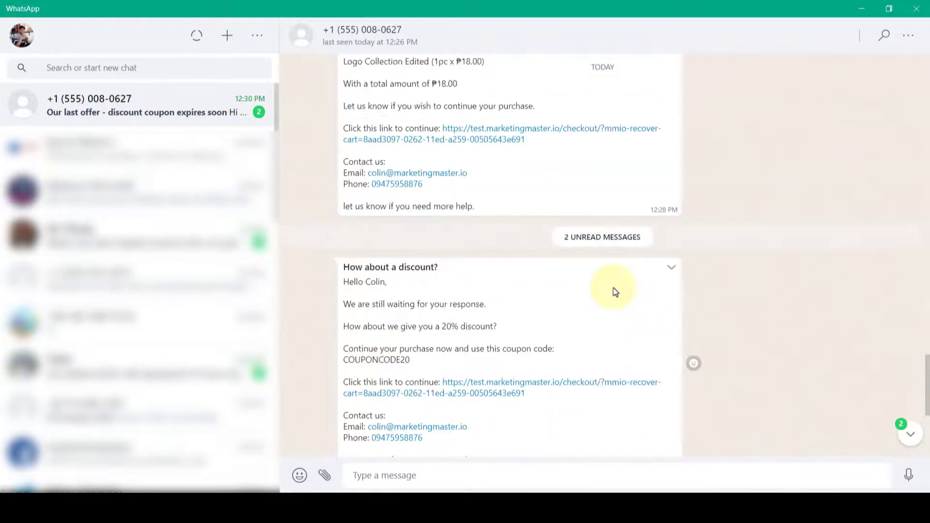
{"action": "scroll", "coordinate": [612, 300], "scroll_direction": "down", "scroll_amount": 1}
{"action": "scroll", "coordinate": [611, 302], "scroll_direction": "down", "scroll_amount": 6}
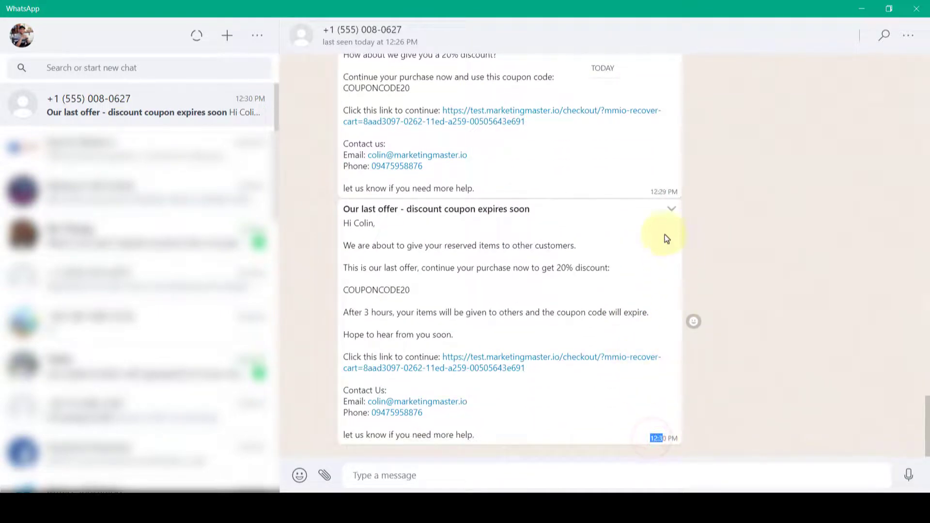
{"action": "scroll", "coordinate": [587, 219], "scroll_direction": "up", "scroll_amount": 1}
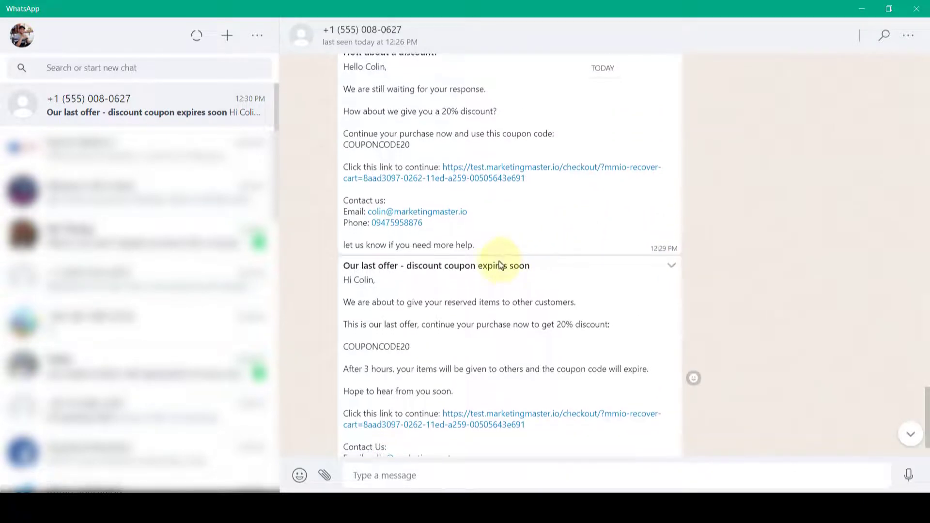
- Review the heading and contents of the final "Our last offer - discount coupon expires soon" message
{"action": "scroll", "coordinate": [426, 256], "scroll_direction": "down", "scroll_amount": 1}
{"action": "scroll", "coordinate": [416, 267], "scroll_direction": "down", "scroll_amount": 1}
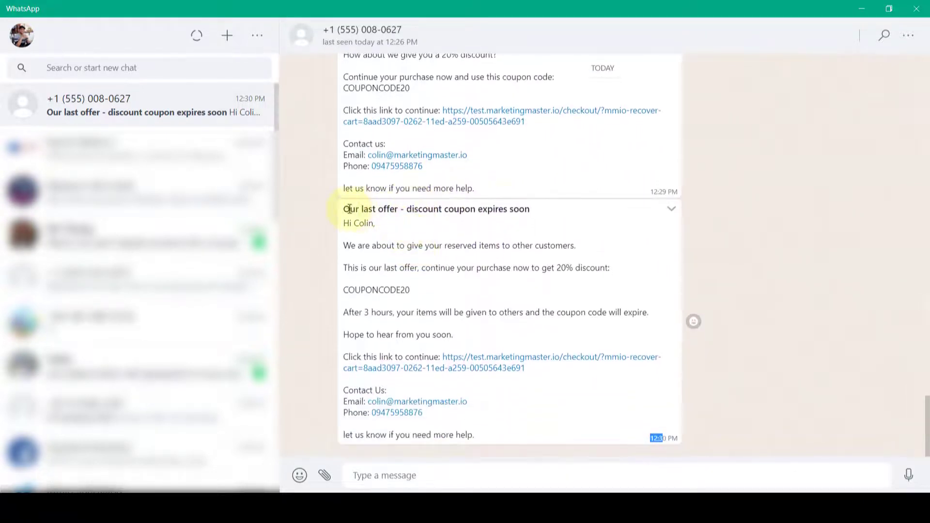
{"action": "left_click_drag", "start_coordinate": [349, 209], "coordinate": [532, 222]}
{"action": "left_click", "coordinate": [473, 229]}
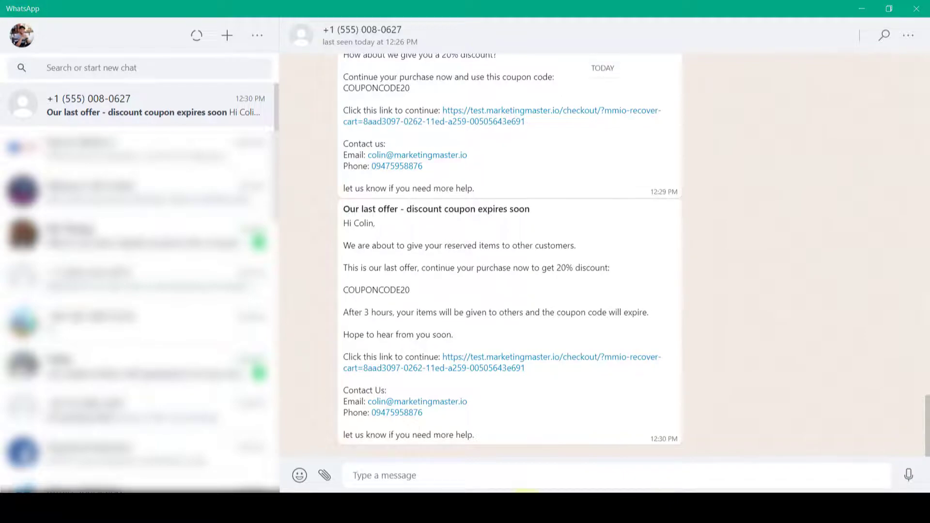
- Switch to the MMIO dashboard, close the outdated sequence report and reload the WhatsApp Sequences list
{"action": "left_click", "coordinate": [526, 509]}
{"action": "left_click", "coordinate": [912, 61]}
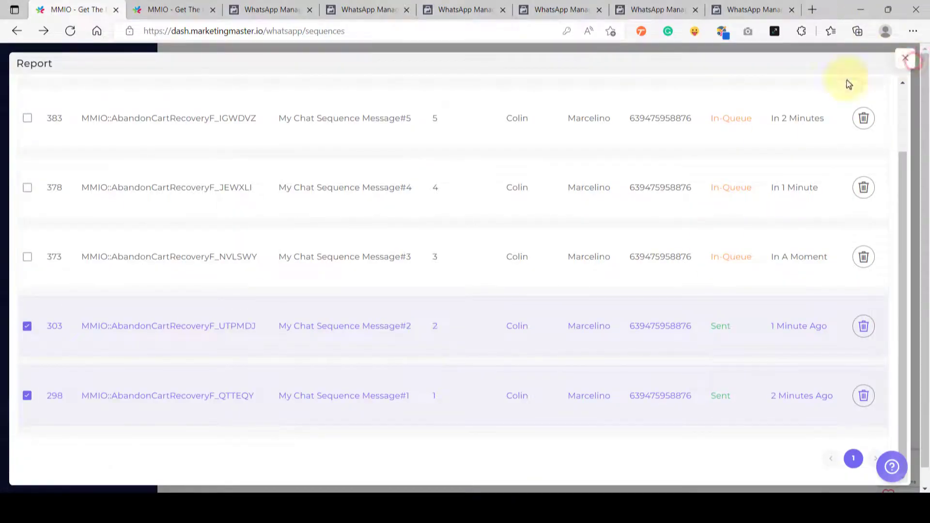
{"action": "left_click", "coordinate": [904, 58]}
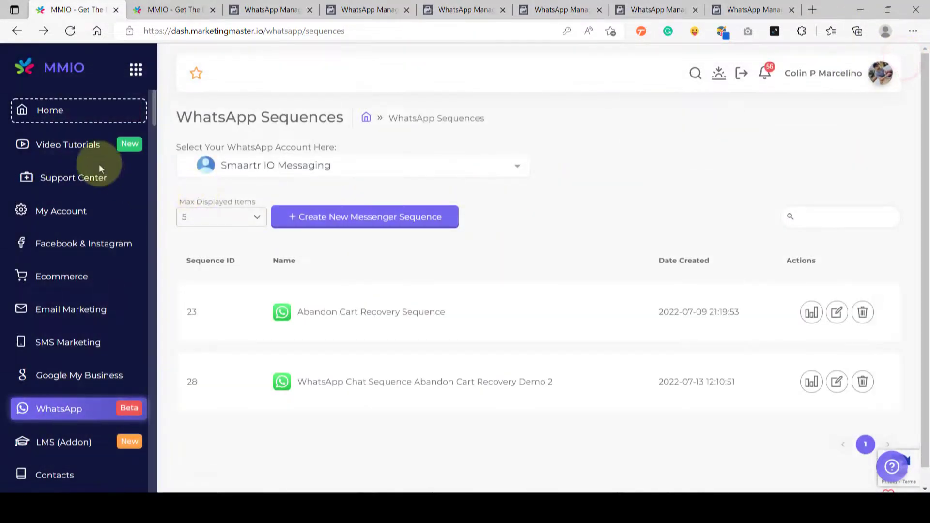
{"action": "left_click", "coordinate": [62, 114]}
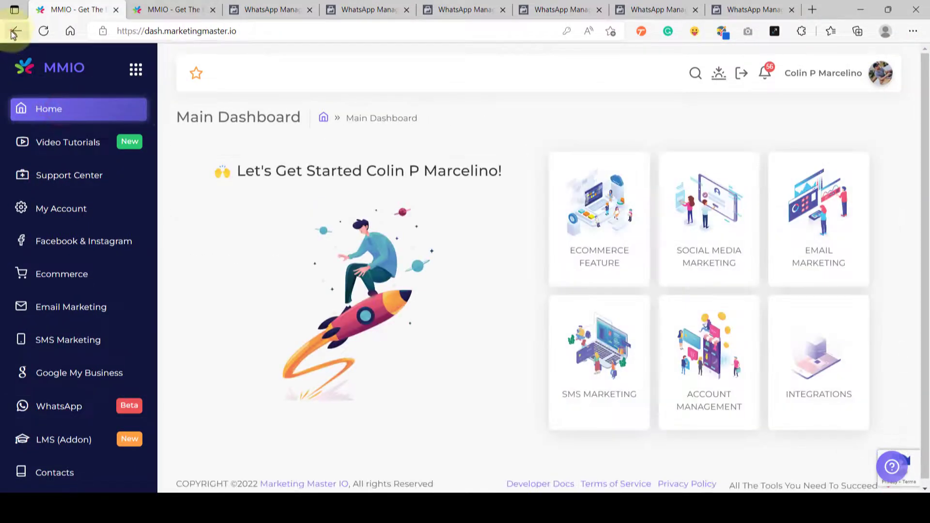
{"action": "left_click", "coordinate": [16, 31]}
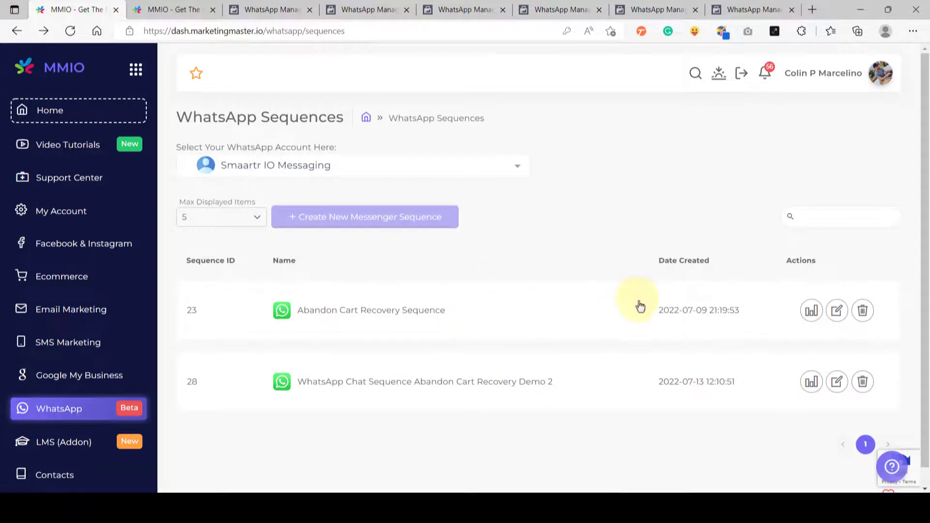
- Check the status and schedule of all five messages in the report of "WhatsApp Chat Sequence Abandon Cart Recovery Demo 2"
{"action": "left_click", "coordinate": [811, 380]}
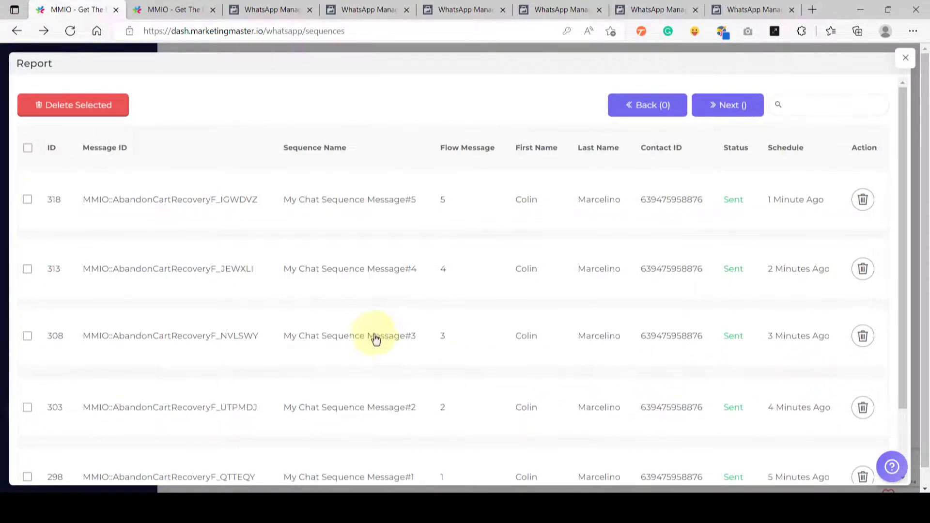
{"action": "scroll", "coordinate": [599, 378], "scroll_direction": "down", "scroll_amount": 2}
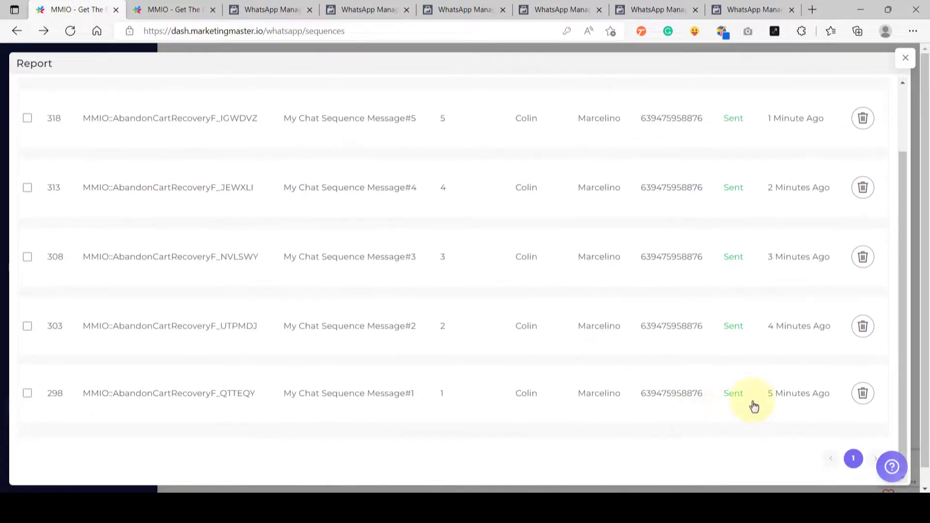
{"action": "scroll", "coordinate": [745, 396], "scroll_direction": "up", "scroll_amount": 2}
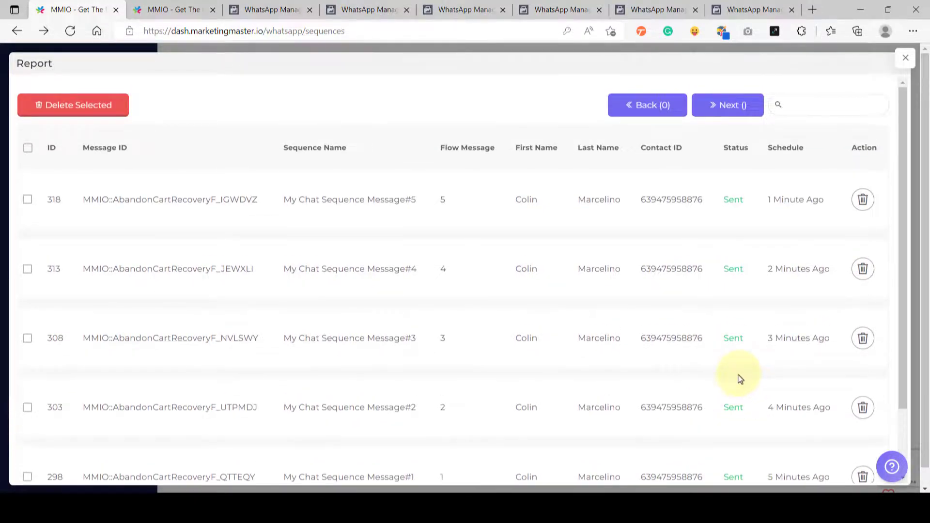
{"action": "scroll", "coordinate": [736, 390], "scroll_direction": "down", "scroll_amount": 2}
{"action": "scroll", "coordinate": [729, 392], "scroll_direction": "up", "scroll_amount": 2}
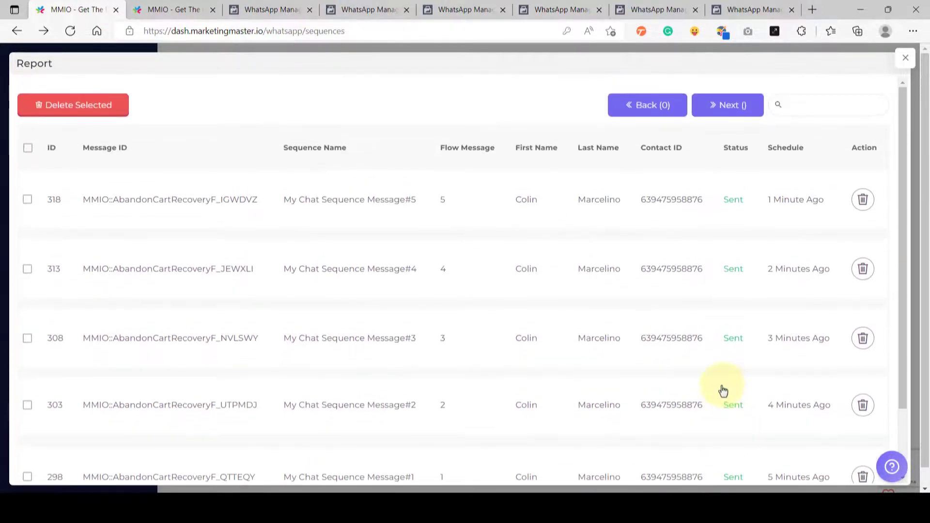
{"action": "left_click", "coordinate": [903, 60]}
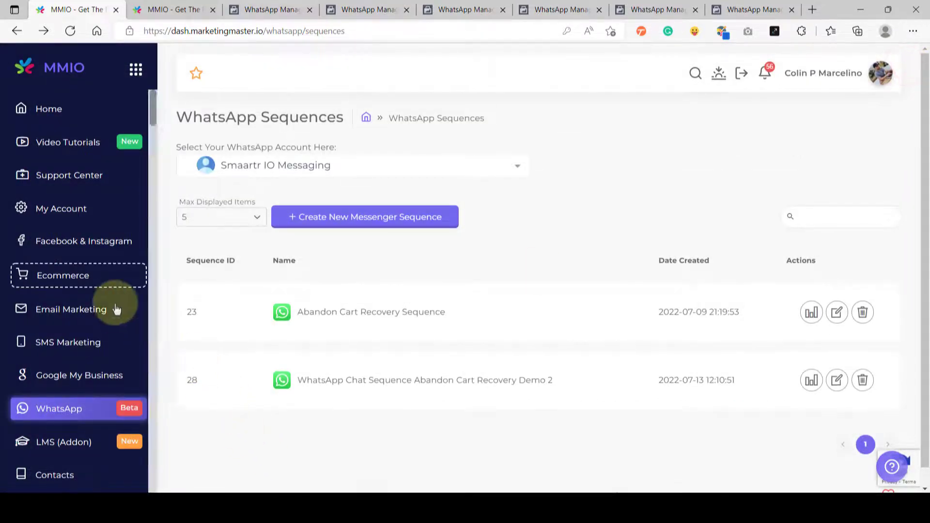
- Open the Mock Ecom Store website from the connected WooCommerce plugins and go to its Shop page
{"action": "left_click", "coordinate": [98, 276]}
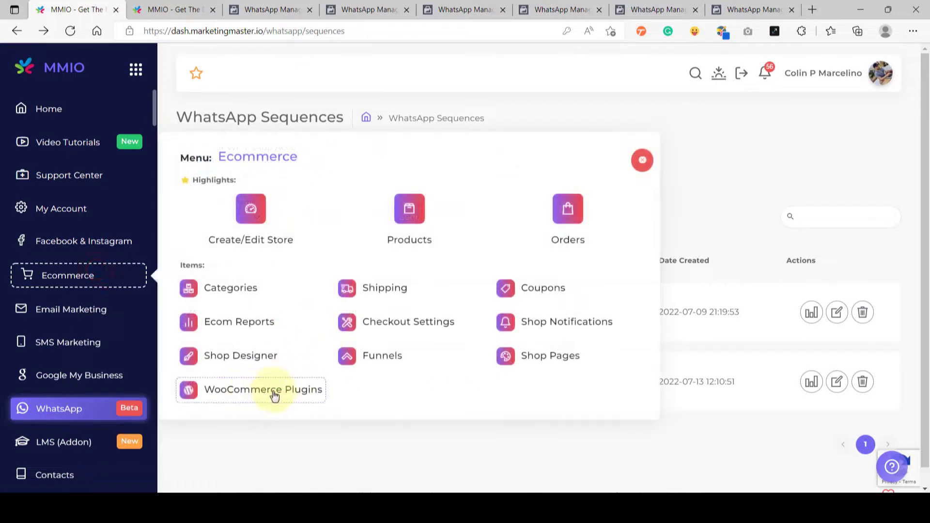
{"action": "left_click", "coordinate": [274, 392]}
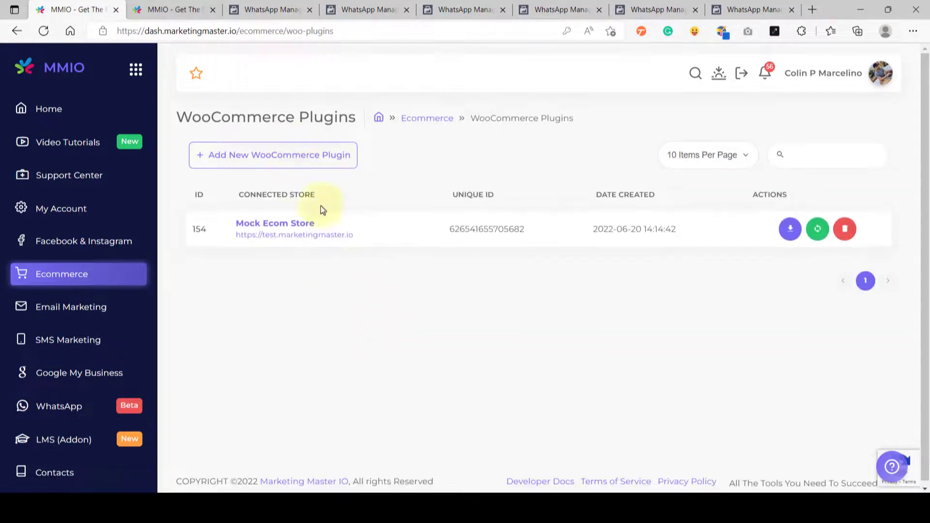
{"action": "left_click", "coordinate": [328, 234]}
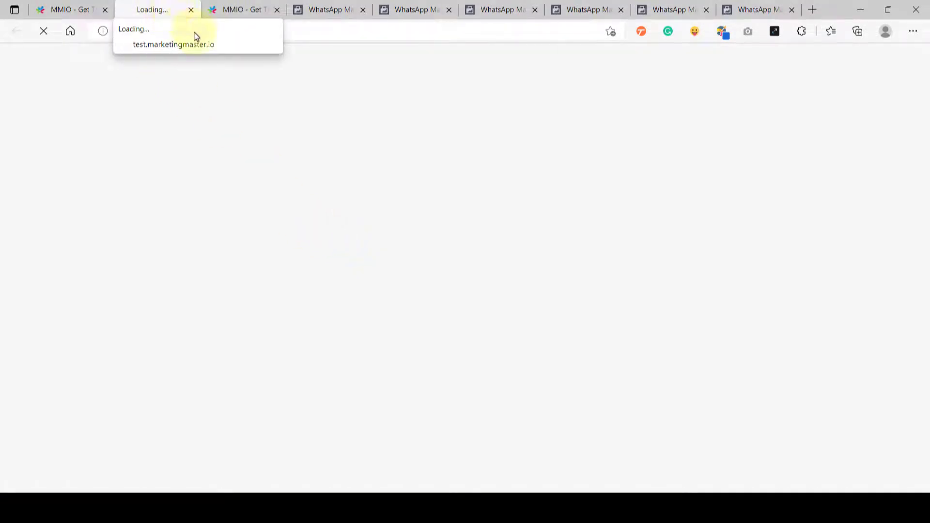
{"action": "left_click", "coordinate": [62, 9]}
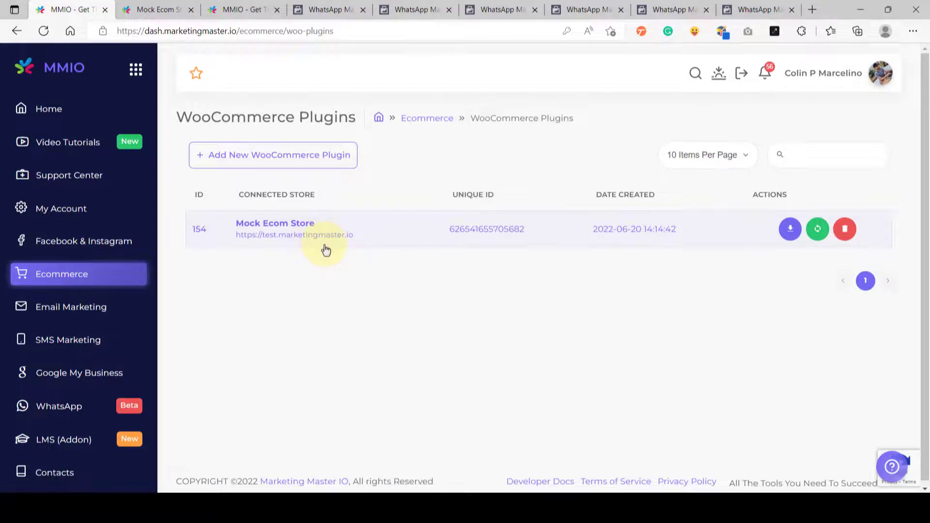
{"action": "left_click", "coordinate": [158, 10]}
{"action": "left_click", "coordinate": [436, 157]}
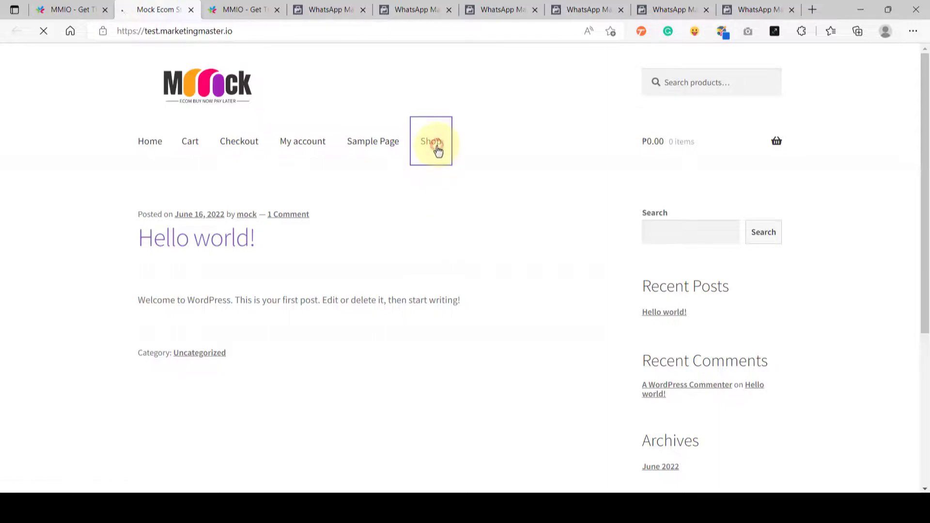
- Add the Album product to the cart and view the cart
{"action": "scroll", "coordinate": [256, 280], "scroll_direction": "down", "scroll_amount": 4}
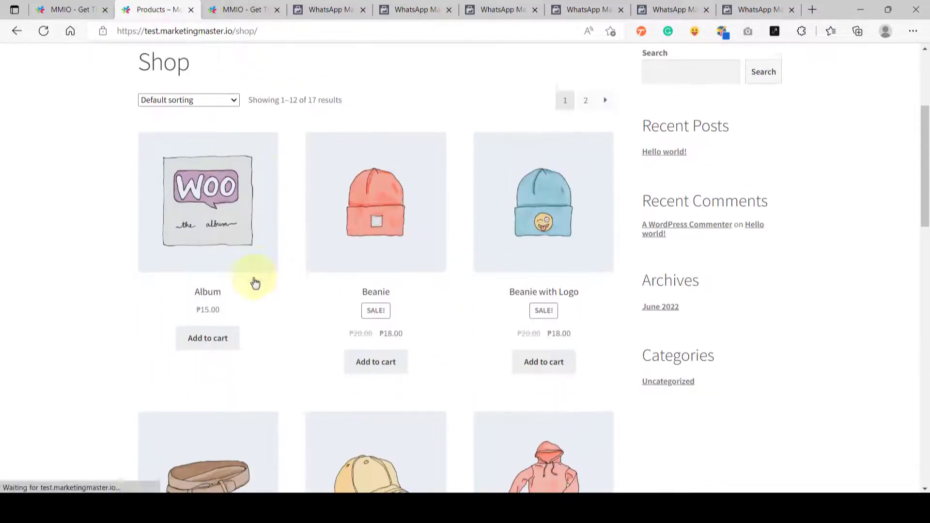
{"action": "scroll", "coordinate": [203, 235], "scroll_direction": "up", "scroll_amount": 3}
{"action": "scroll", "coordinate": [234, 354], "scroll_direction": "down", "scroll_amount": 1}
{"action": "scroll", "coordinate": [234, 353], "scroll_direction": "down", "scroll_amount": 2}
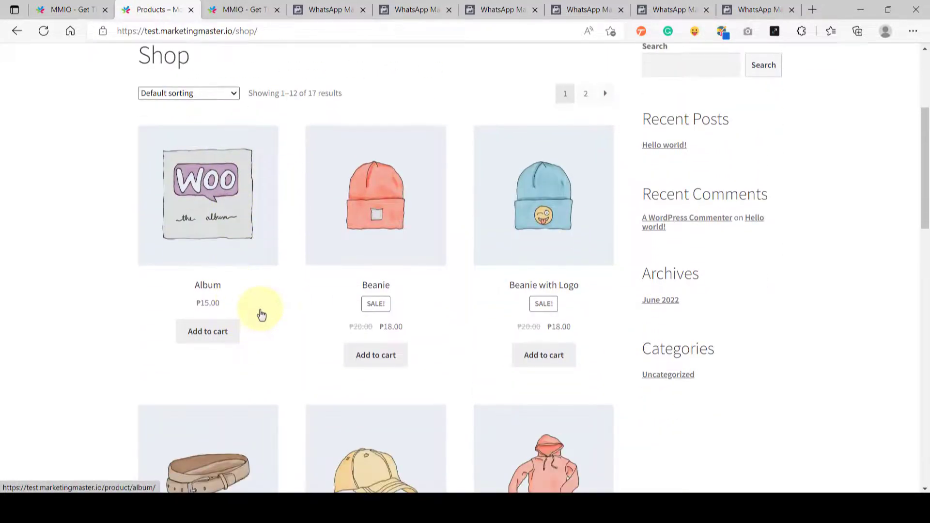
{"action": "left_click", "coordinate": [205, 331]}
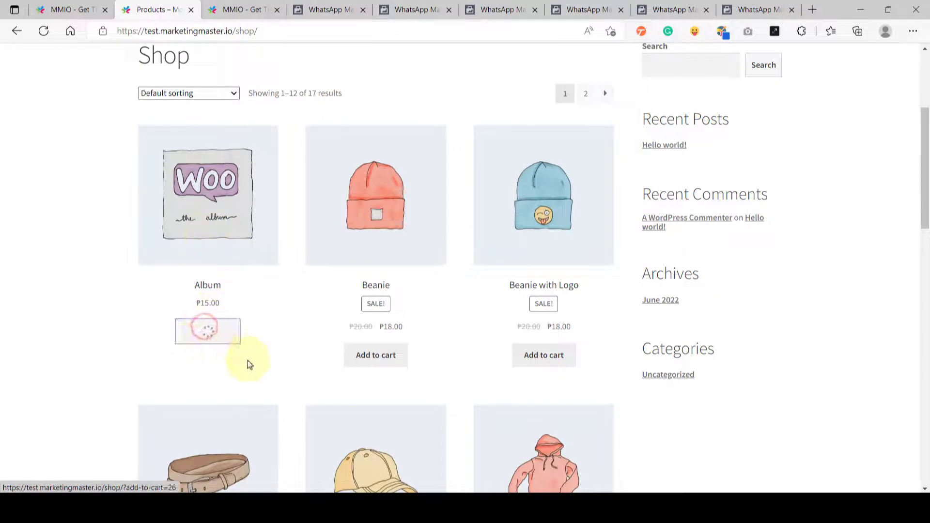
{"action": "left_click", "coordinate": [257, 333]}
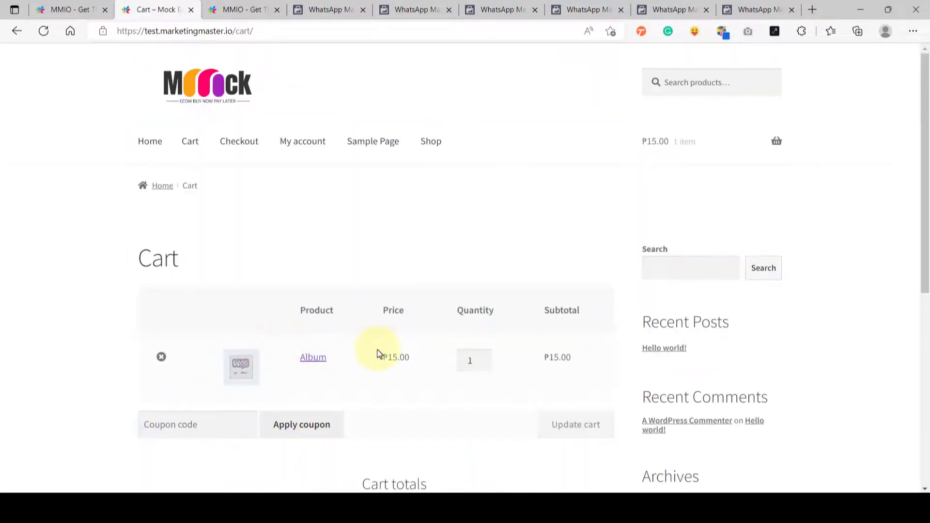
- Review the cart totals and proceed to checkout with one Album
{"action": "scroll", "coordinate": [387, 354], "scroll_direction": "down", "scroll_amount": 3}
{"action": "scroll", "coordinate": [413, 335], "scroll_direction": "down", "scroll_amount": 2}
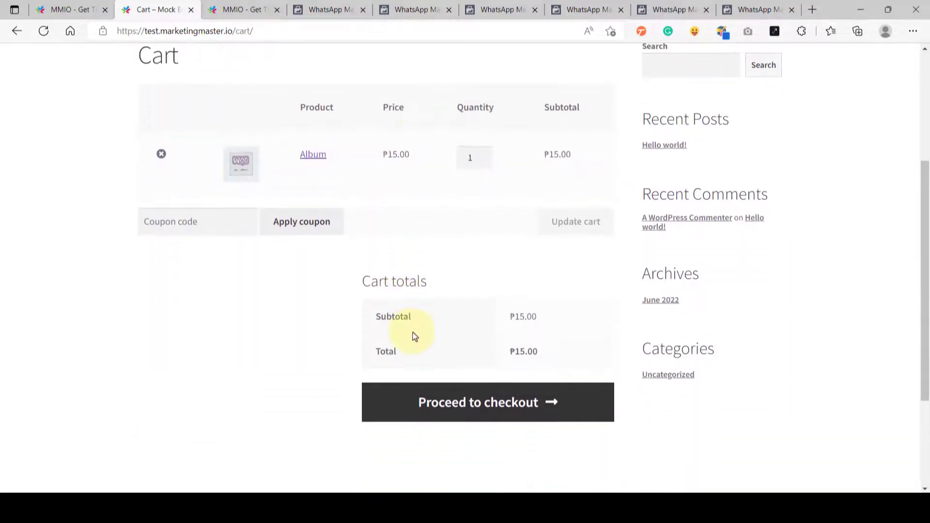
{"action": "scroll", "coordinate": [416, 341], "scroll_direction": "up", "scroll_amount": 4}
{"action": "scroll", "coordinate": [454, 336], "scroll_direction": "down", "scroll_amount": 3}
{"action": "scroll", "coordinate": [459, 332], "scroll_direction": "down", "scroll_amount": 2}
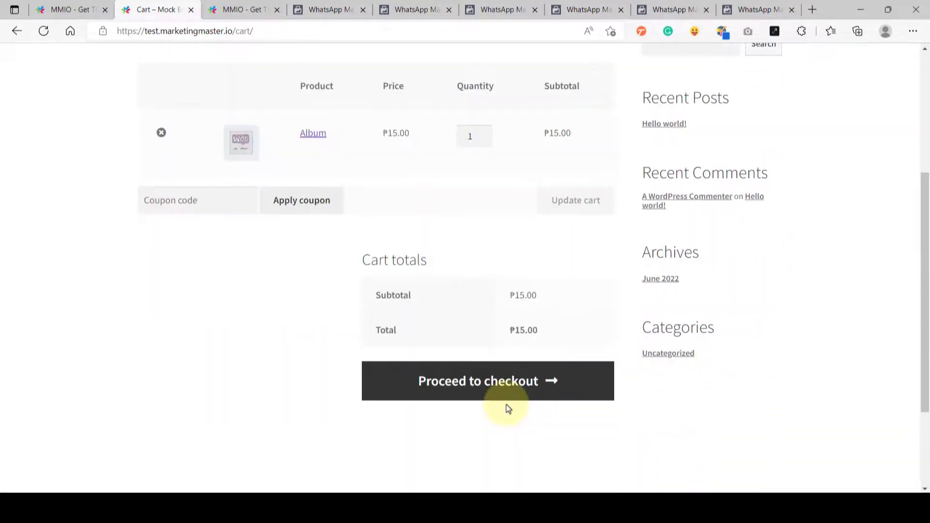
{"action": "left_click", "coordinate": [504, 385]}
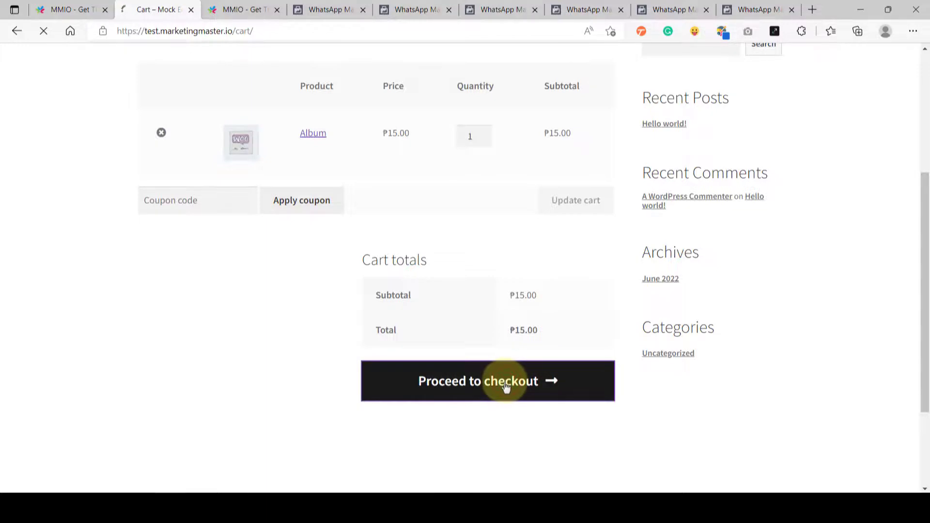
- Fill in the checkout billing details with the customer's saved personal info
{"action": "scroll", "coordinate": [184, 276], "scroll_direction": "down", "scroll_amount": 3}
{"action": "left_click", "coordinate": [184, 272]}
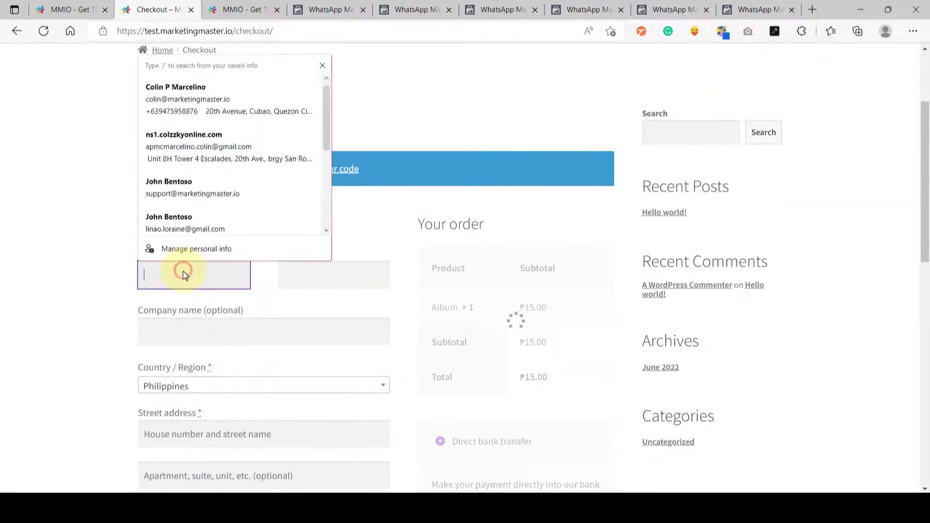
{"action": "left_click", "coordinate": [186, 93]}
{"action": "scroll", "coordinate": [272, 289], "scroll_direction": "down", "scroll_amount": 6}
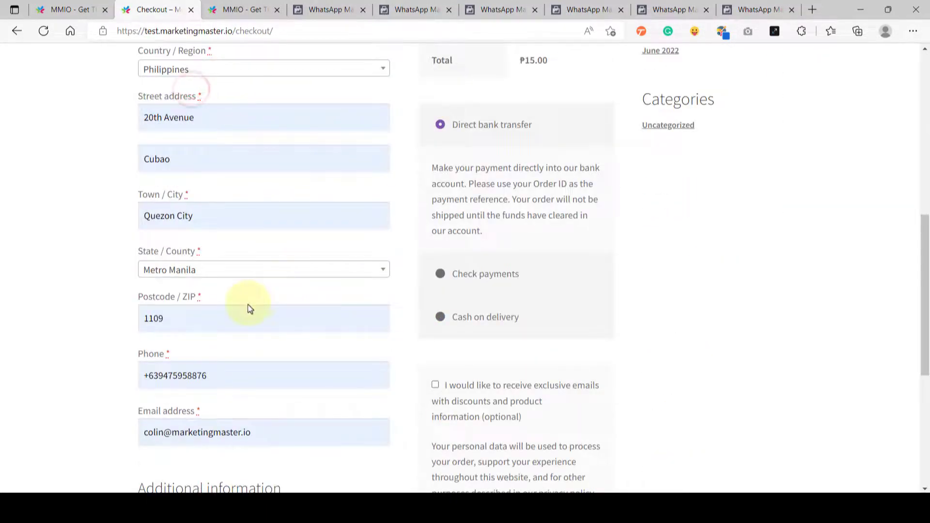
- Check the phone number, address and email fields of the checkout form without placing the order
{"action": "left_click", "coordinate": [254, 374]}
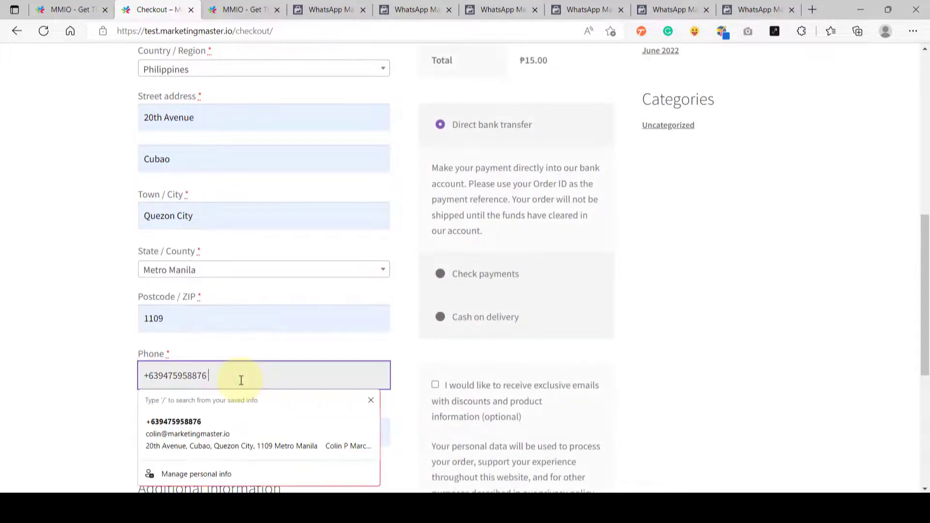
{"action": "left_click", "coordinate": [238, 340]}
{"action": "double_click", "coordinate": [198, 375]}
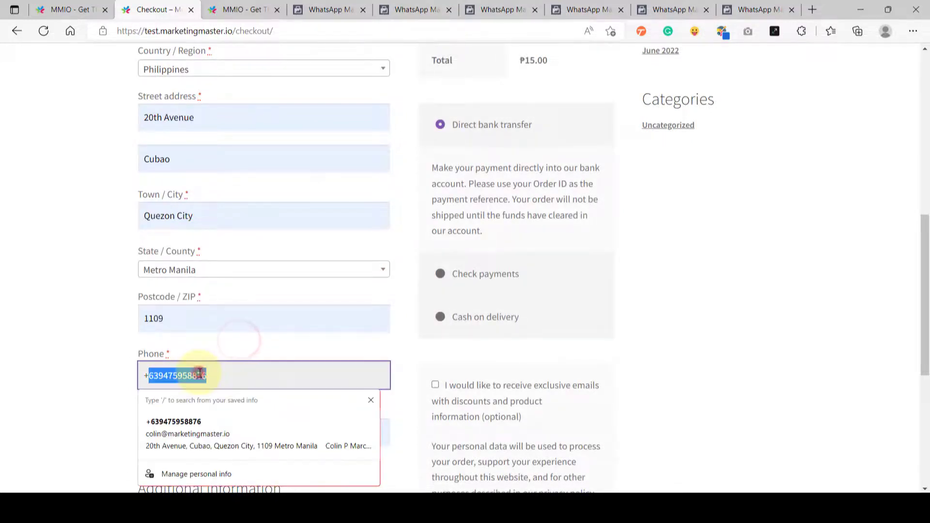
{"action": "left_click", "coordinate": [211, 358]}
{"action": "scroll", "coordinate": [239, 379], "scroll_direction": "down", "scroll_amount": 3}
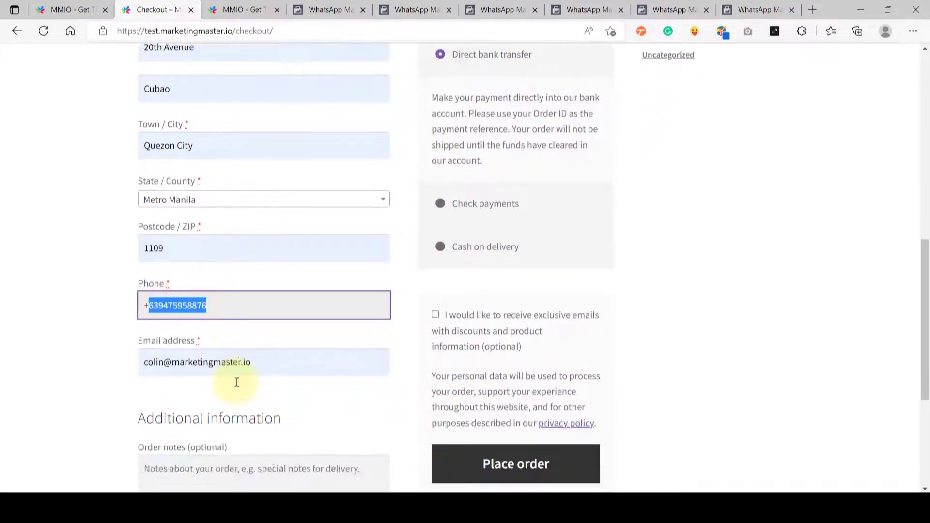
{"action": "scroll", "coordinate": [259, 356], "scroll_direction": "up", "scroll_amount": 4}
{"action": "left_click", "coordinate": [211, 226]}
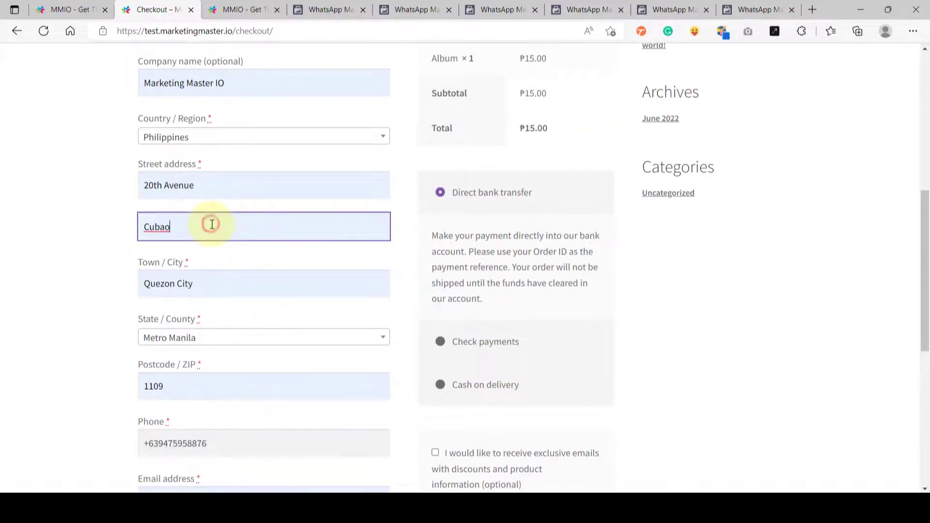
{"action": "scroll", "coordinate": [409, 247], "scroll_direction": "up", "scroll_amount": 8}
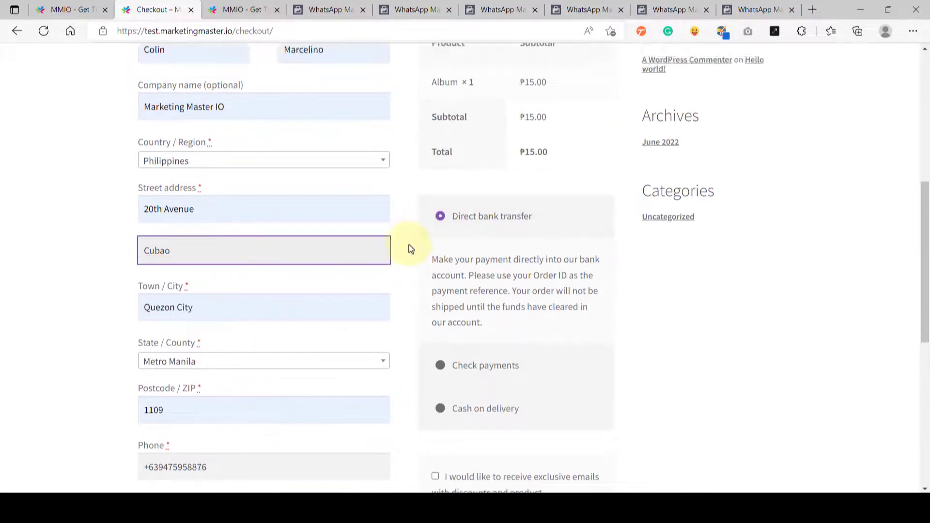
{"action": "scroll", "coordinate": [404, 263], "scroll_direction": "down", "scroll_amount": 15}
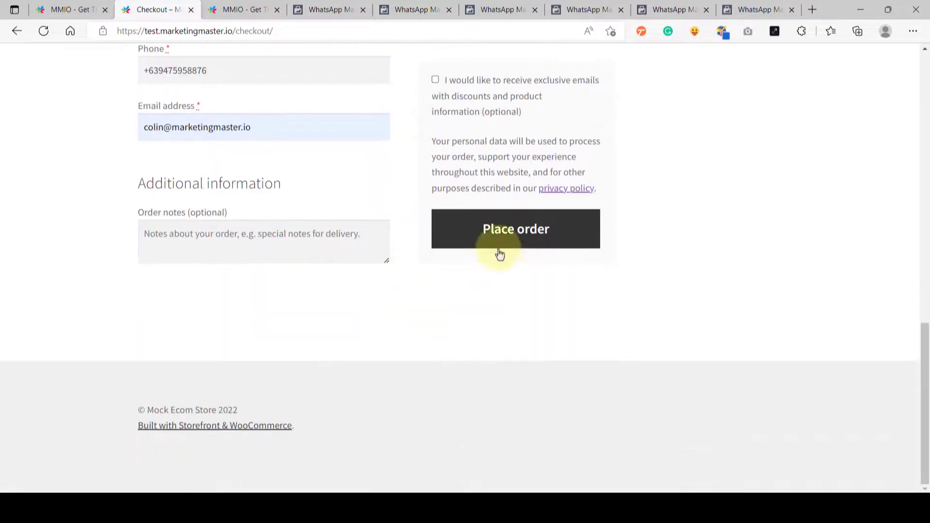
{"action": "scroll", "coordinate": [393, 231], "scroll_direction": "up", "scroll_amount": 1}
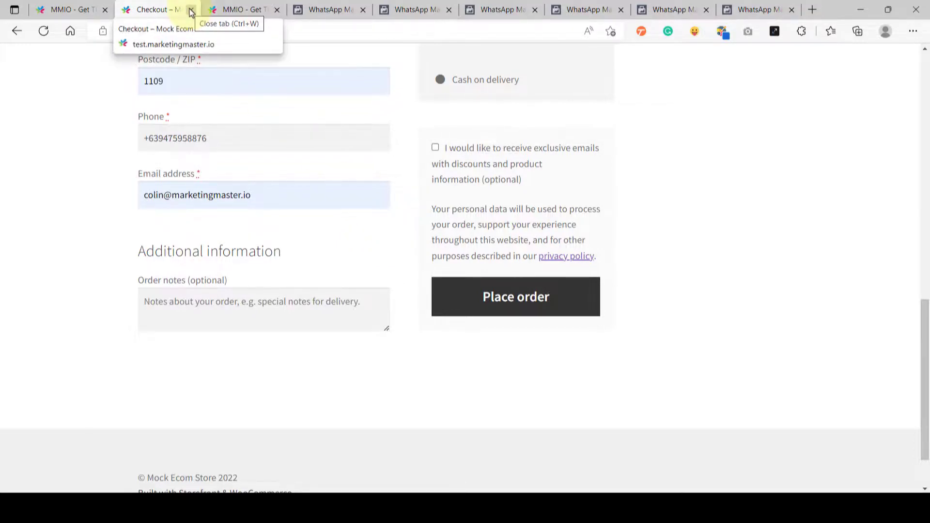
- Abandon the checkout, return to the MMIO dashboard and open the Ecommerce orders list for Mock Ecom Store
{"action": "left_click", "coordinate": [118, 7]}
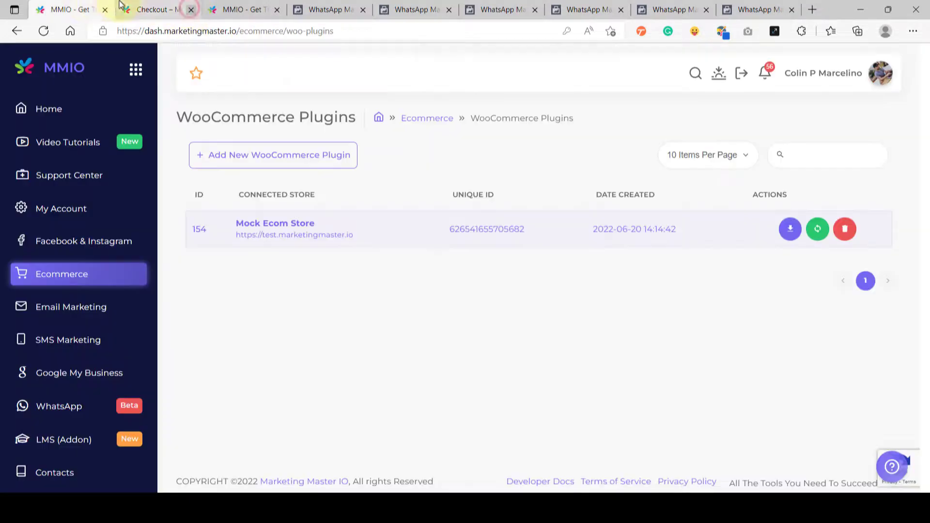
{"action": "left_click", "coordinate": [62, 275]}
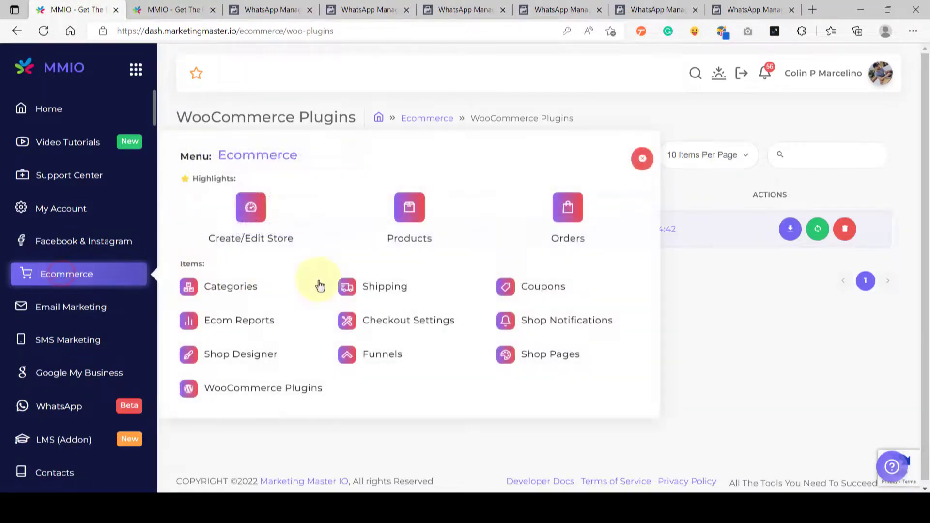
{"action": "left_click", "coordinate": [564, 208]}
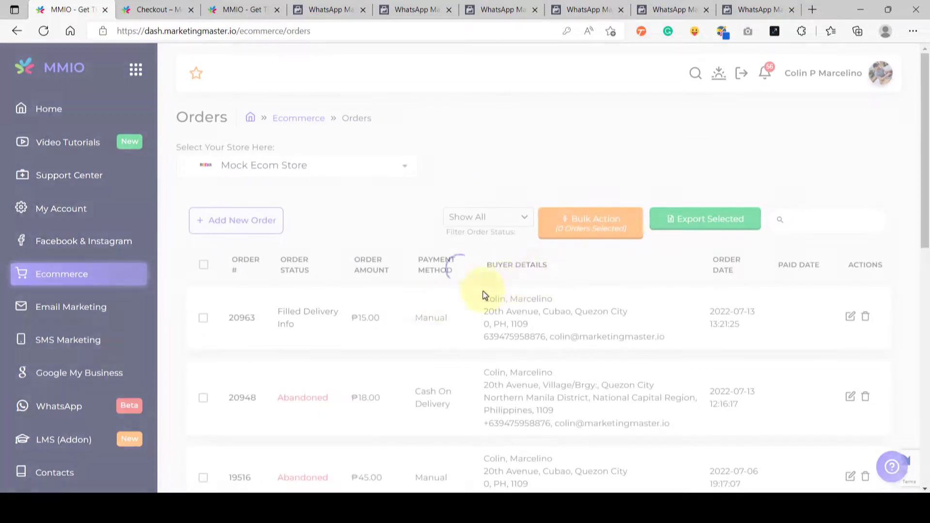
- Check the newest order's status and the buyer's phone number in the Mock Ecom Store orders list
{"action": "triple_click", "coordinate": [302, 327]}
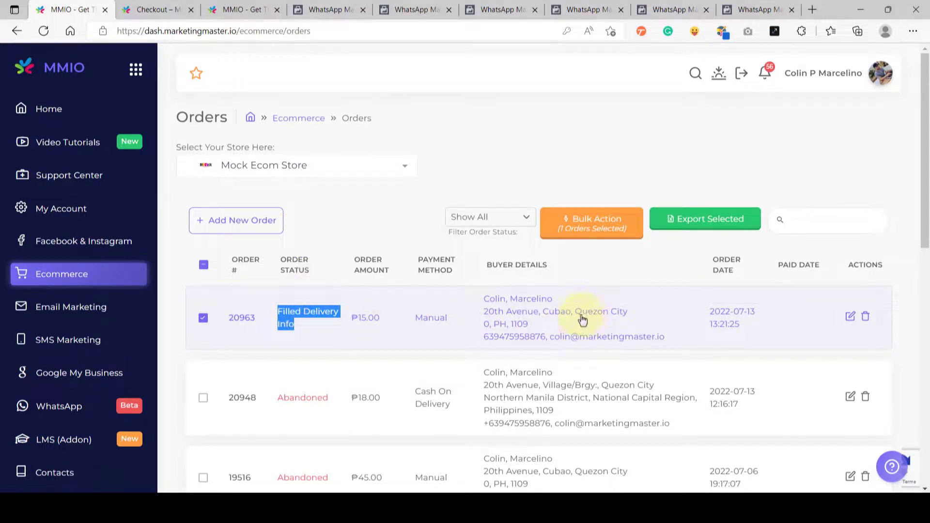
{"action": "left_click", "coordinate": [577, 154]}
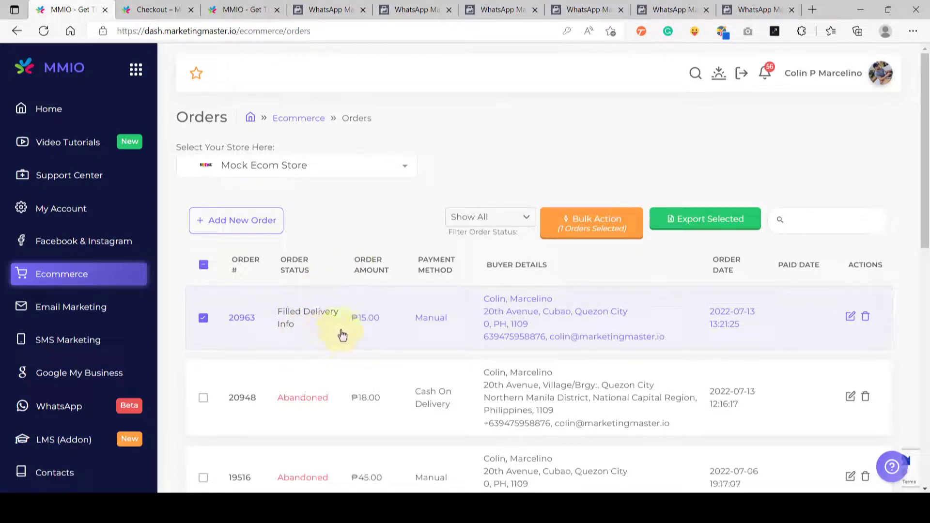
{"action": "left_click_drag", "start_coordinate": [484, 341], "coordinate": [544, 342]}
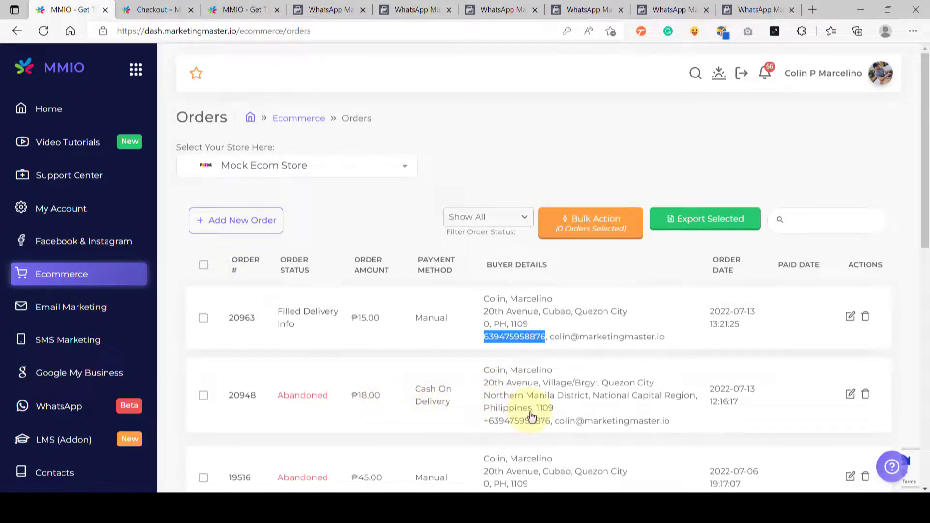
{"action": "left_click_drag", "start_coordinate": [269, 307], "coordinate": [616, 330]}
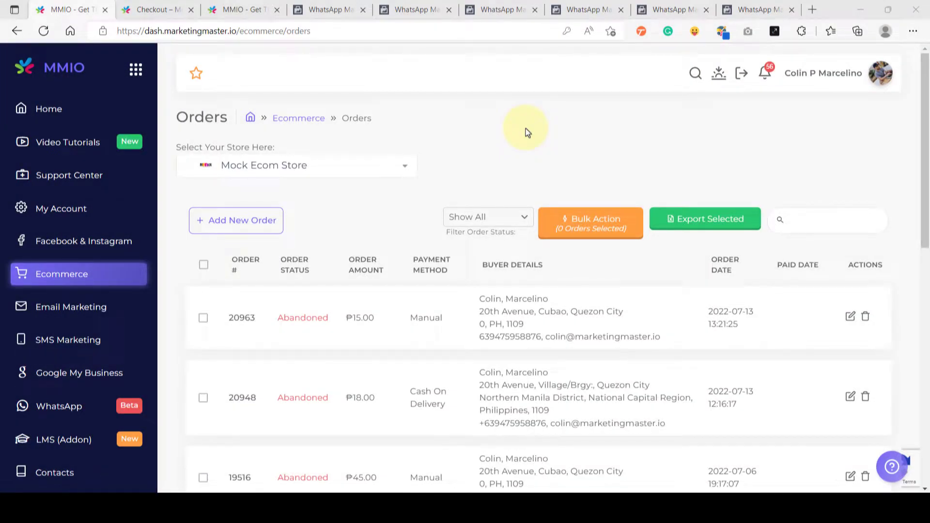
- Recheck the newest order's updated status and its buyer contact details
{"action": "double_click", "coordinate": [315, 319]}
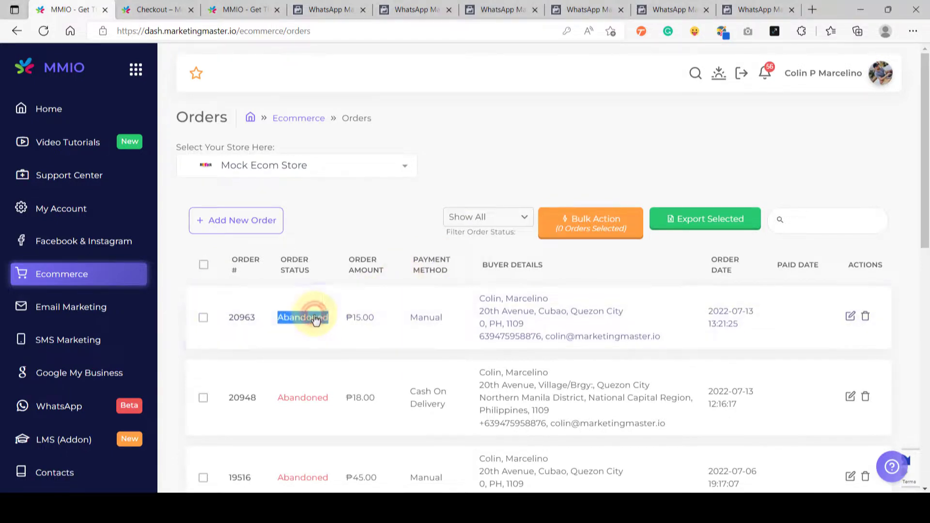
{"action": "left_click", "coordinate": [498, 339]}
{"action": "left_click", "coordinate": [502, 340]}
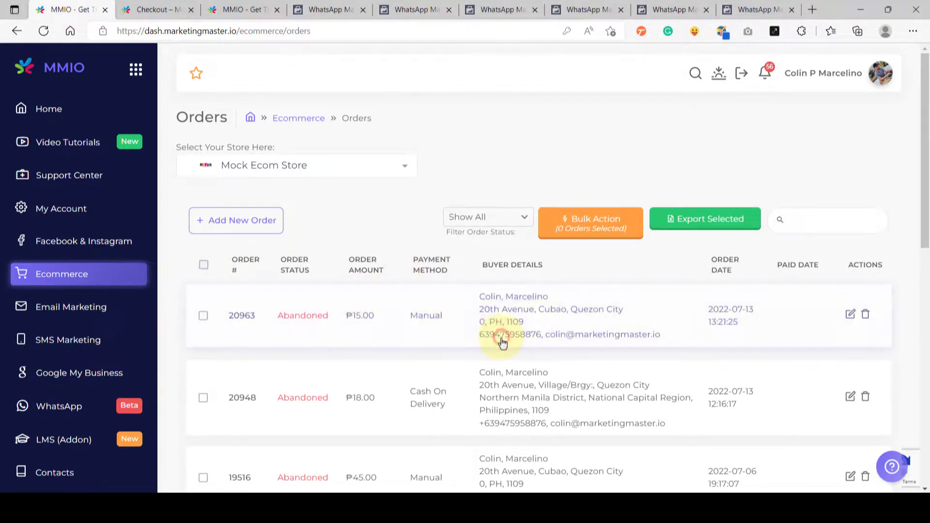
- Go to the WhatsApp sequences and open the report for WhatsApp Chat Sequence Abandon Cart Recovery Demo 2
{"action": "scroll", "coordinate": [96, 315], "scroll_direction": "down", "scroll_amount": 2}
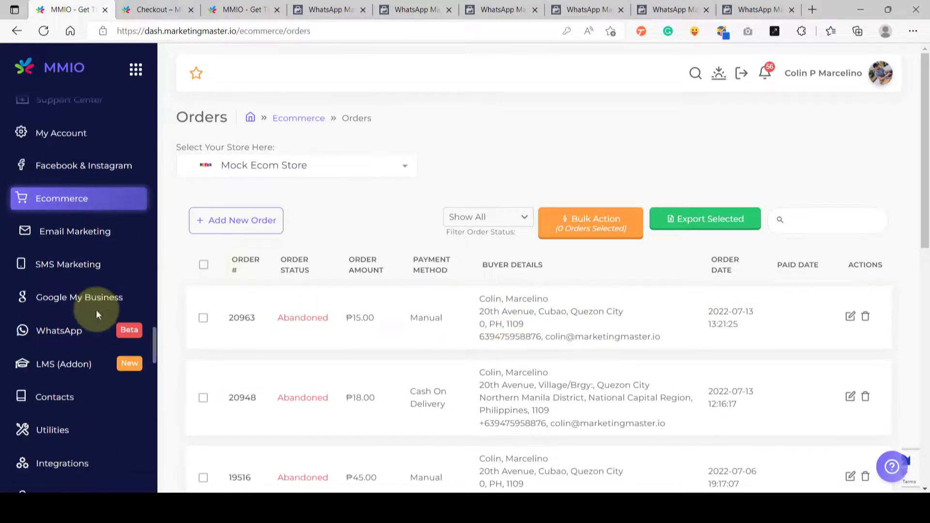
{"action": "scroll", "coordinate": [96, 312], "scroll_direction": "down", "scroll_amount": 1}
{"action": "left_click", "coordinate": [67, 291]}
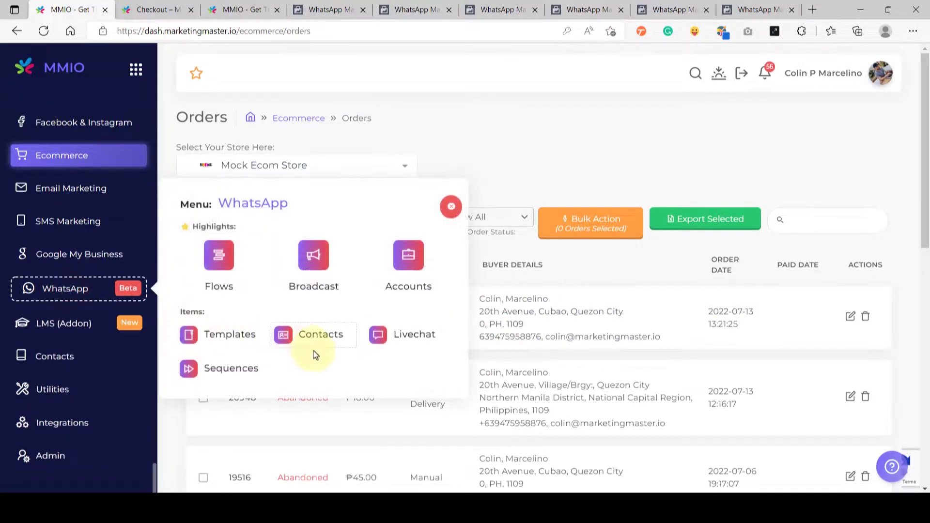
{"action": "left_click", "coordinate": [232, 372]}
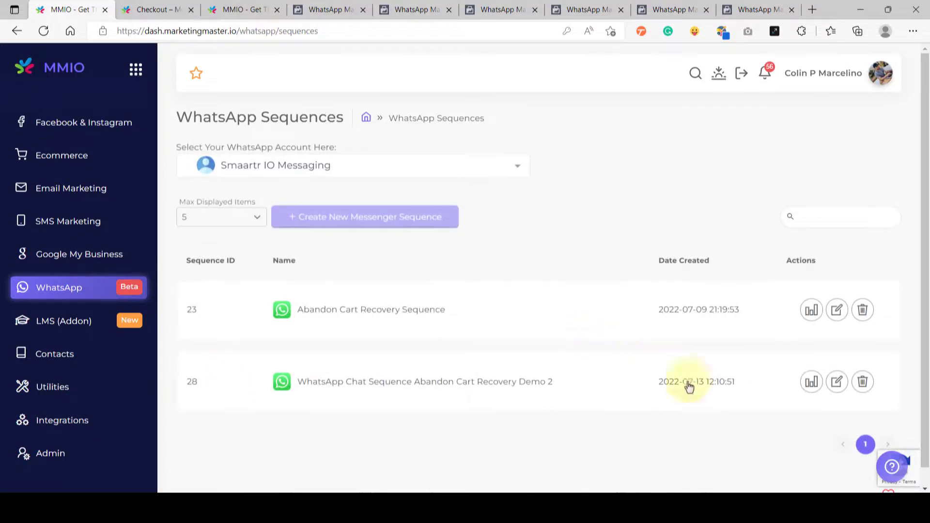
{"action": "left_click", "coordinate": [812, 391]}
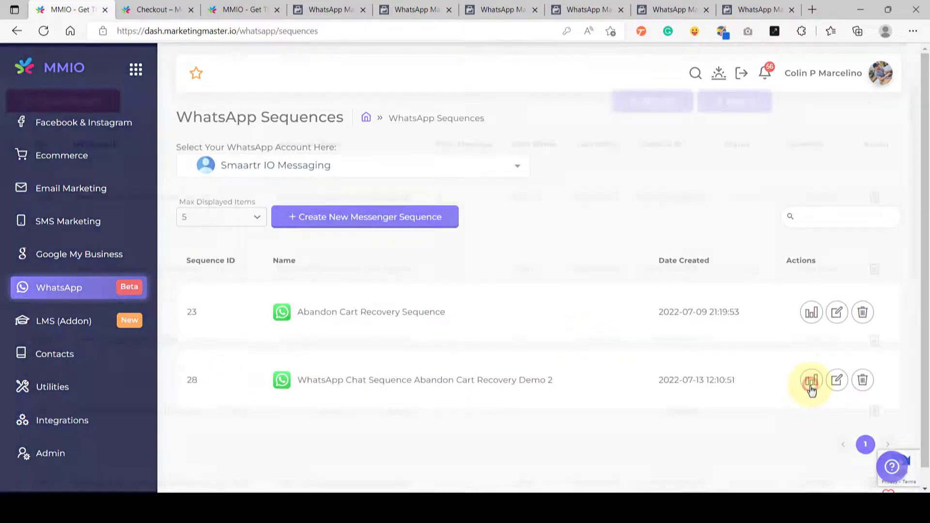
- Examine the status, schedule and contact ID of the new and earlier sequence messages in the report
{"action": "scroll", "coordinate": [557, 332], "scroll_direction": "down", "scroll_amount": 1}
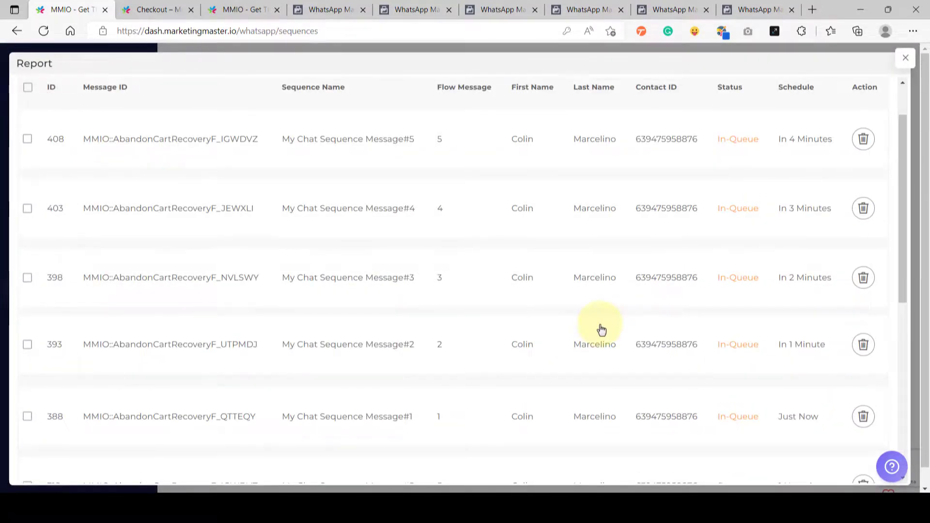
{"action": "scroll", "coordinate": [599, 328], "scroll_direction": "up", "scroll_amount": 1}
{"action": "scroll", "coordinate": [554, 339], "scroll_direction": "down", "scroll_amount": 1}
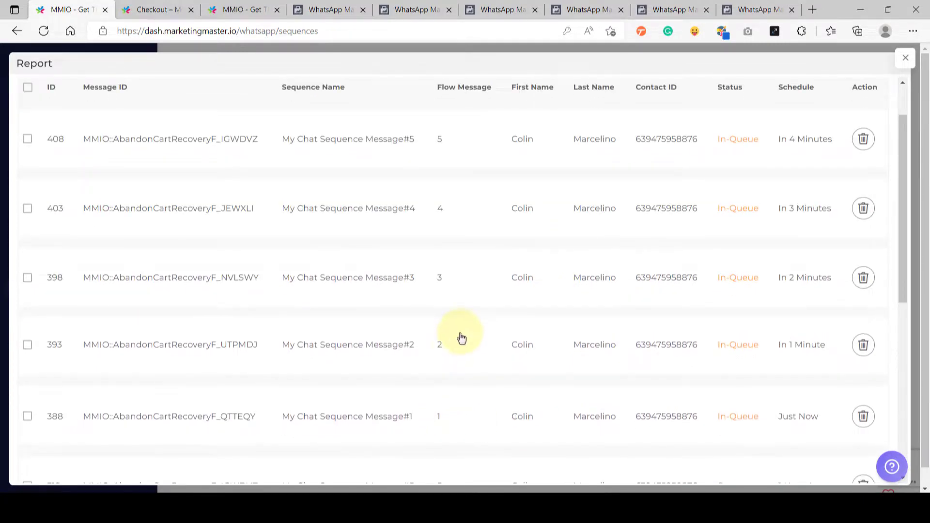
{"action": "scroll", "coordinate": [532, 339], "scroll_direction": "down", "scroll_amount": 1}
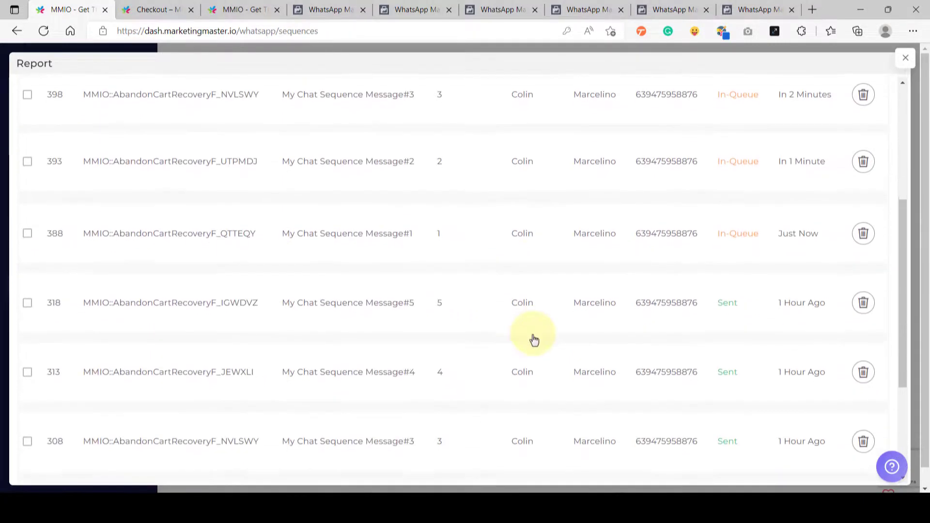
{"action": "scroll", "coordinate": [528, 371], "scroll_direction": "down", "scroll_amount": 5}
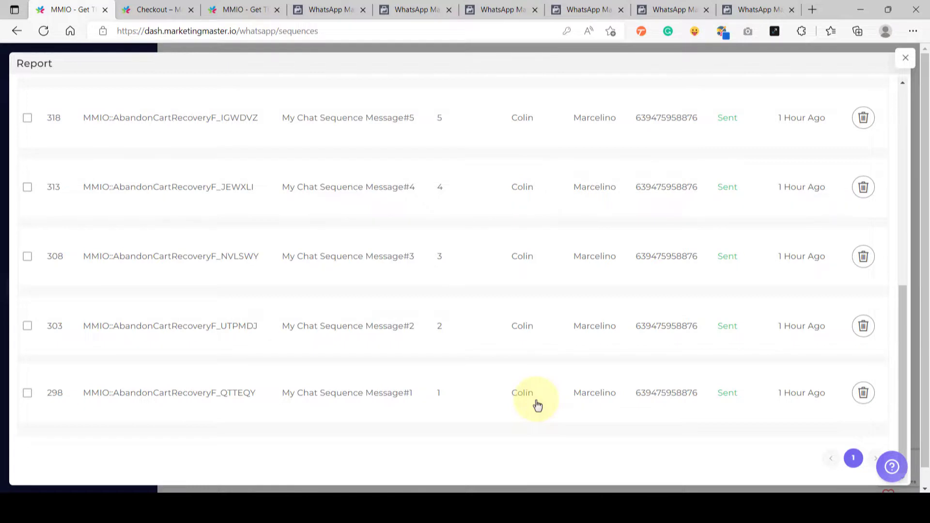
{"action": "scroll", "coordinate": [750, 400], "scroll_direction": "up", "scroll_amount": 6}
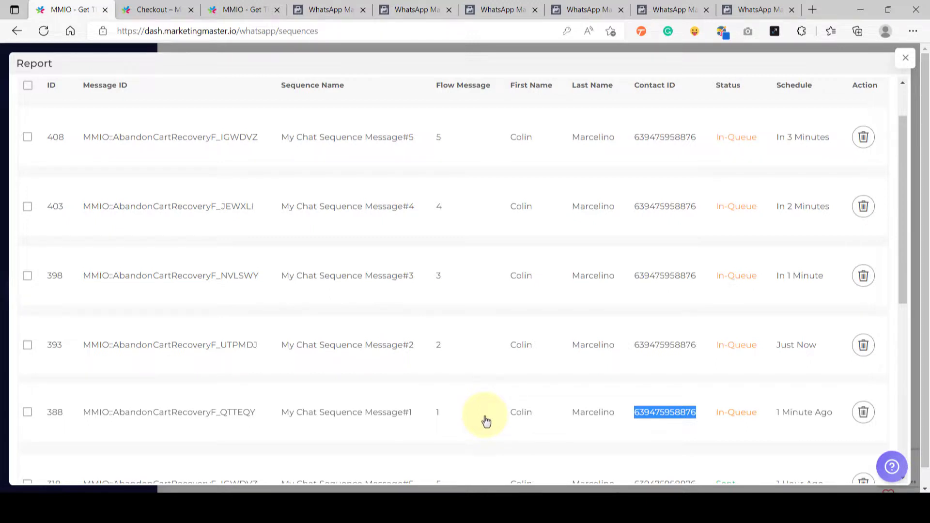
{"action": "scroll", "coordinate": [485, 421], "scroll_direction": "up", "scroll_amount": 1}
{"action": "scroll", "coordinate": [486, 422], "scroll_direction": "down", "scroll_amount": 1}
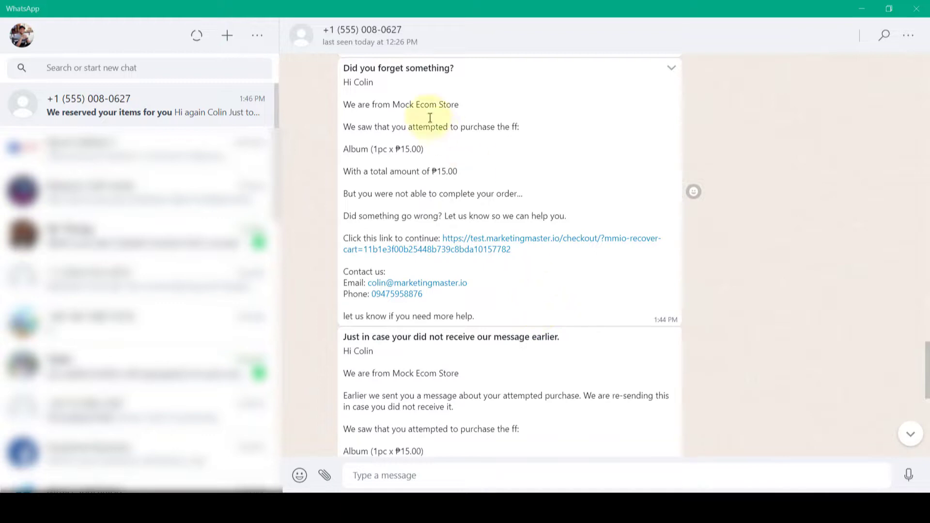
- Switch to WhatsApp and read the received recovery messages from "Did you forget something?" to "We reserved your items for you"
{"action": "left_click_drag", "start_coordinate": [346, 69], "coordinate": [475, 73]}
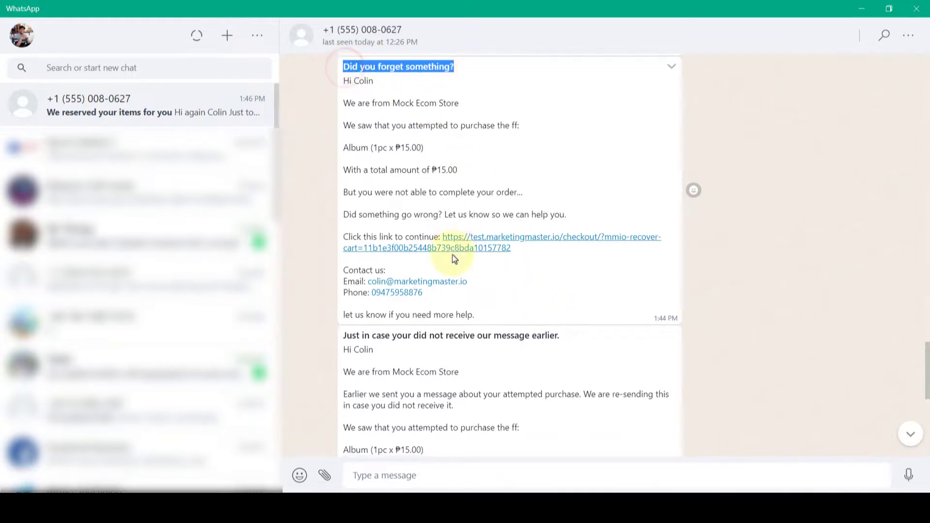
{"action": "scroll", "coordinate": [412, 266], "scroll_direction": "down", "scroll_amount": 1}
{"action": "left_click_drag", "start_coordinate": [345, 276], "coordinate": [560, 279]}
{"action": "scroll", "coordinate": [470, 322], "scroll_direction": "down", "scroll_amount": 6}
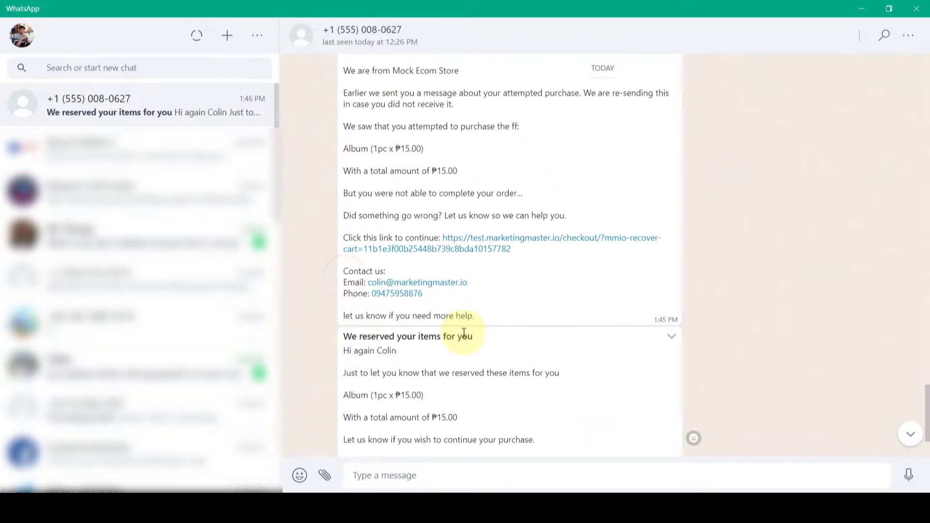
{"action": "left_click_drag", "start_coordinate": [344, 231], "coordinate": [473, 235]}
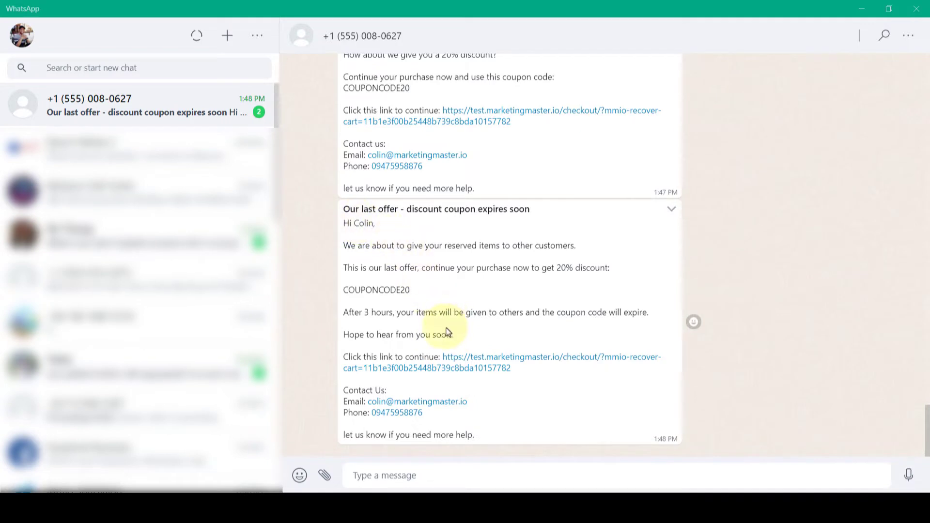
- Review the received "Our last offer" and "How about a discount?" messages, going back to the reserved items message
{"action": "scroll", "coordinate": [455, 268], "scroll_direction": "up", "scroll_amount": 1}
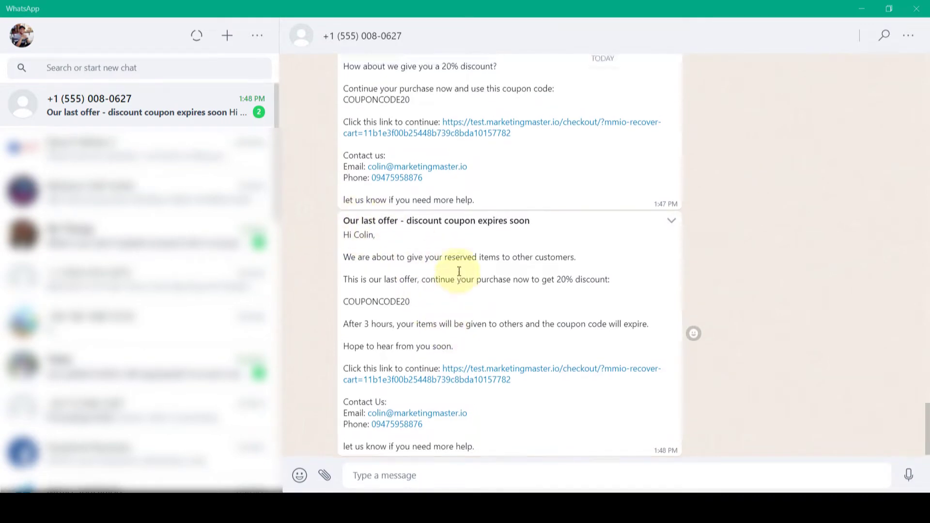
{"action": "scroll", "coordinate": [459, 271], "scroll_direction": "up", "scroll_amount": 6}
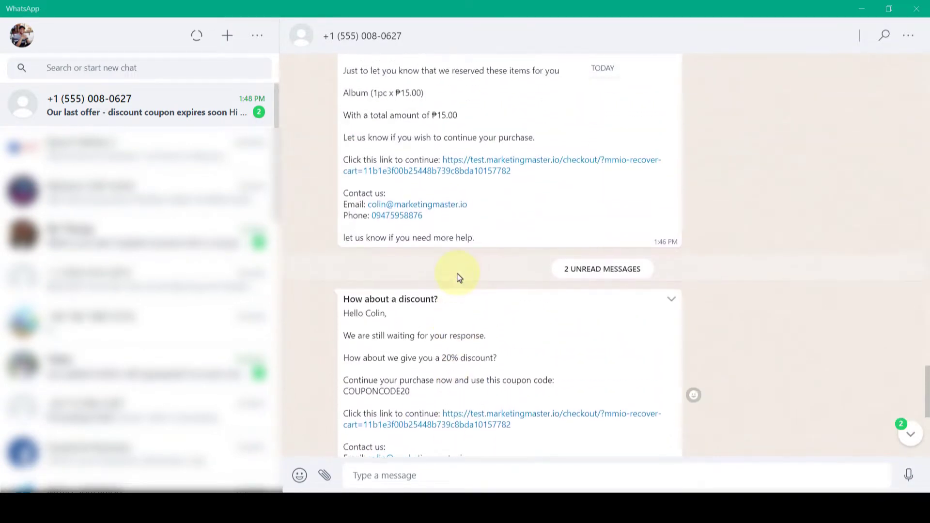
{"action": "scroll", "coordinate": [459, 277], "scroll_direction": "up", "scroll_amount": 2}
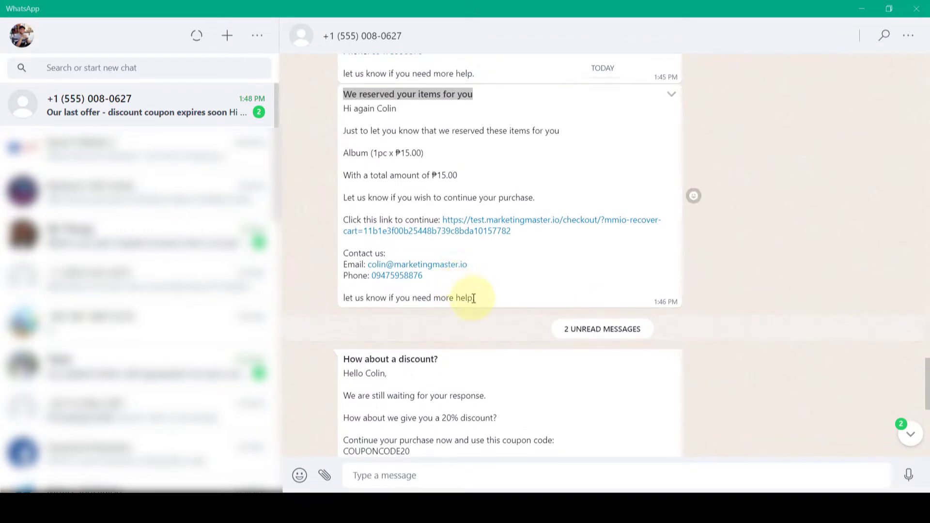